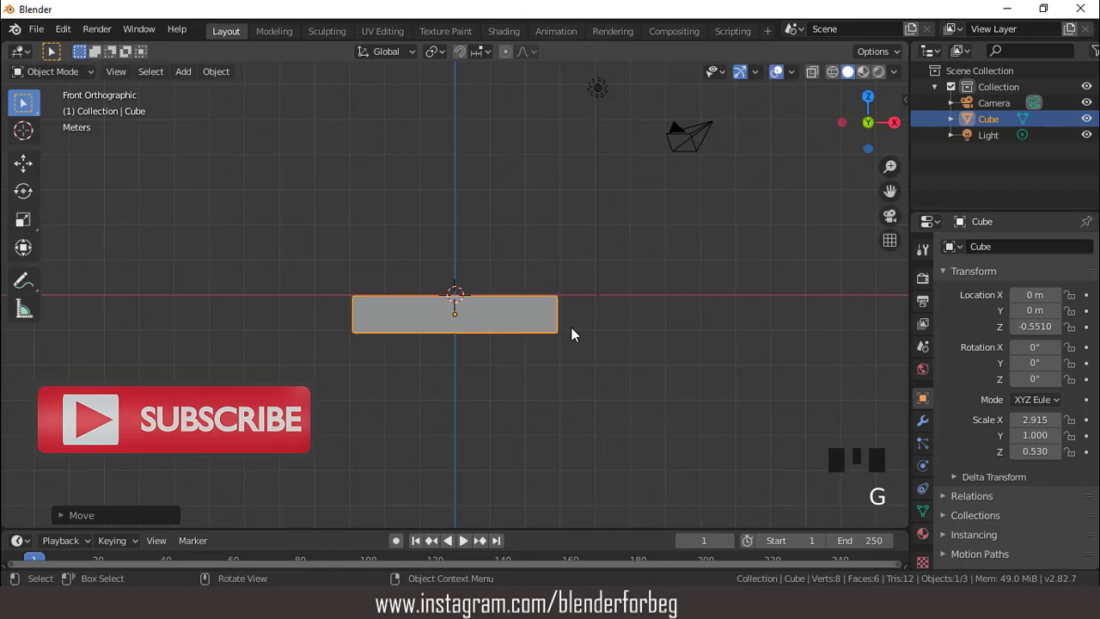
Scale the block to about 1.303 along Y and about 3.009 along X
{"action": "key", "text": "KP_7"}
{"action": "key", "text": "s"}
{"action": "key", "text": "y"}
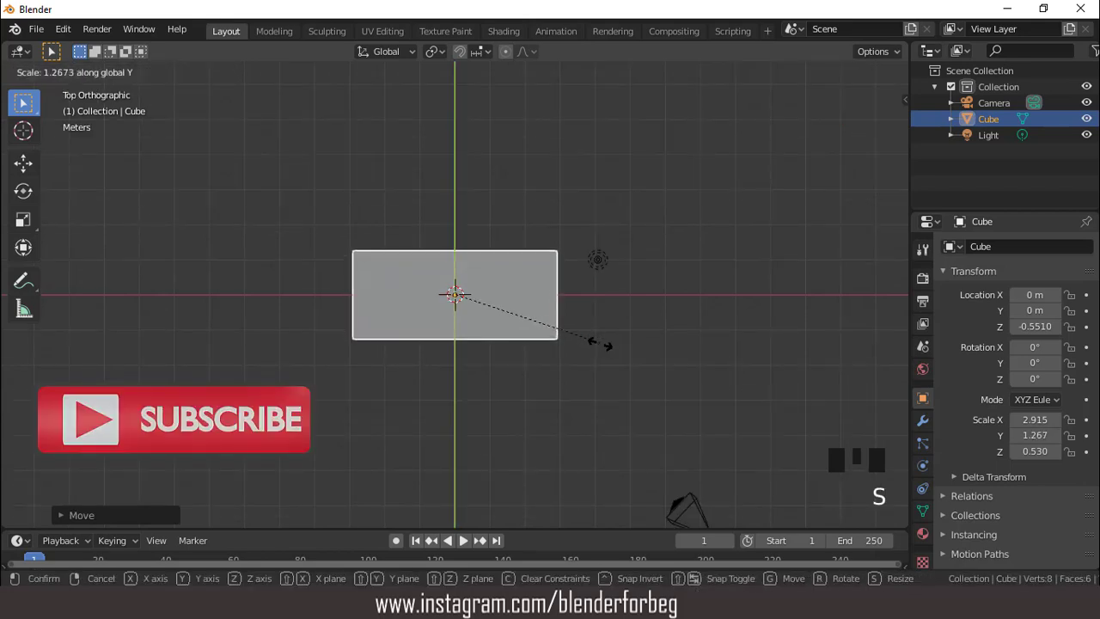
{"action": "left_click", "coordinate": [604, 351]}
{"action": "key", "text": "KP_1"}
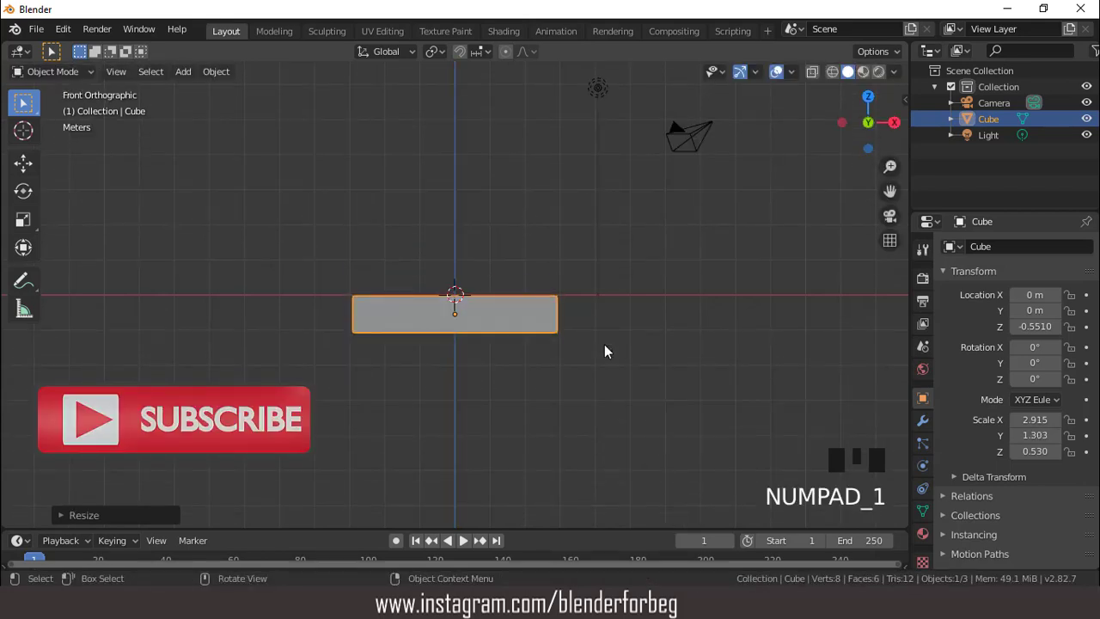
{"action": "scroll", "coordinate": [605, 346], "scroll_direction": "up", "scroll_amount": 1}
{"action": "key", "text": "s"}
{"action": "key", "text": "x"}
{"action": "left_click", "coordinate": [599, 337]}
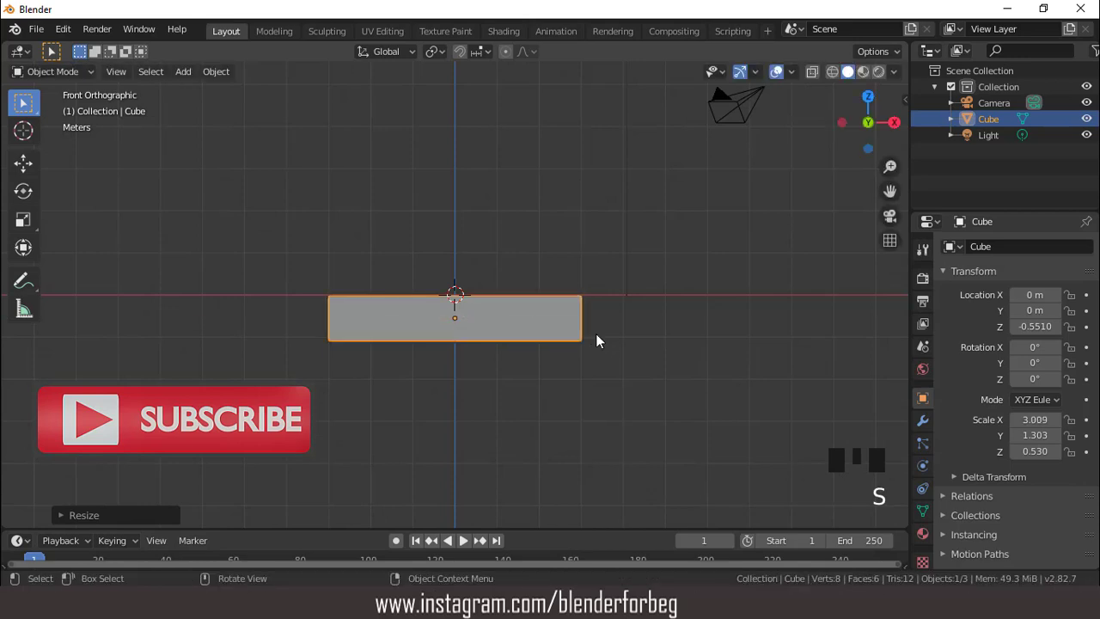
Add three evenly spaced loop cuts across the block's length in Edit Mode, without sliding them
{"action": "key", "text": "Tab"}
{"action": "scroll", "coordinate": [525, 320], "scroll_direction": "up", "scroll_amount": 2}
{"action": "key", "text": "ctrl+r"}
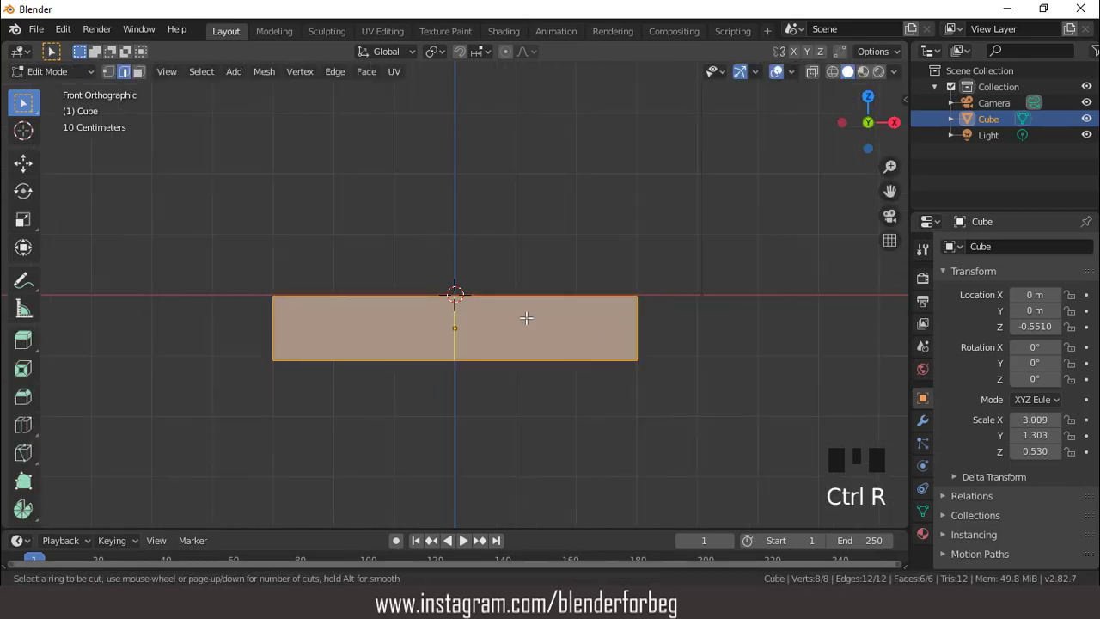
{"action": "scroll", "coordinate": [526, 318], "scroll_direction": "up", "scroll_amount": 1}
{"action": "left_click", "coordinate": [526, 318]}
{"action": "right_click", "coordinate": [523, 317]}
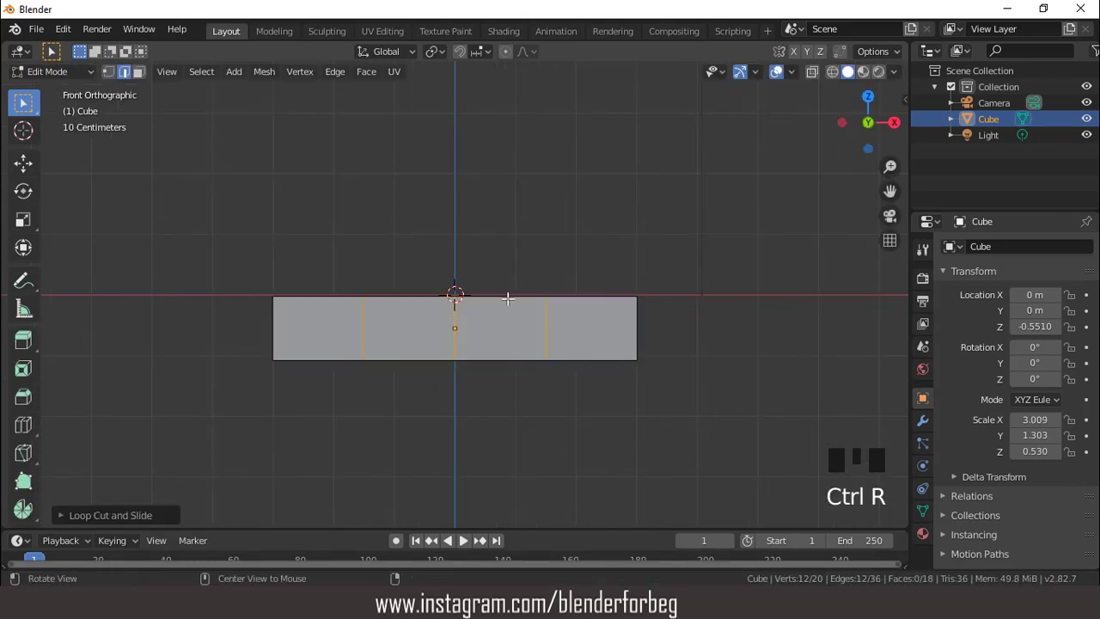
Select the two middle faces on top of the block and extrude them upward to form the car's cabin
{"action": "middle_click_drag", "start_coordinate": [524, 317], "coordinate": [508, 304]}
{"action": "key", "text": "3"}
{"action": "left_click", "coordinate": [511, 306]}
{"action": "left_click", "coordinate": [407, 296], "text": "shift"}
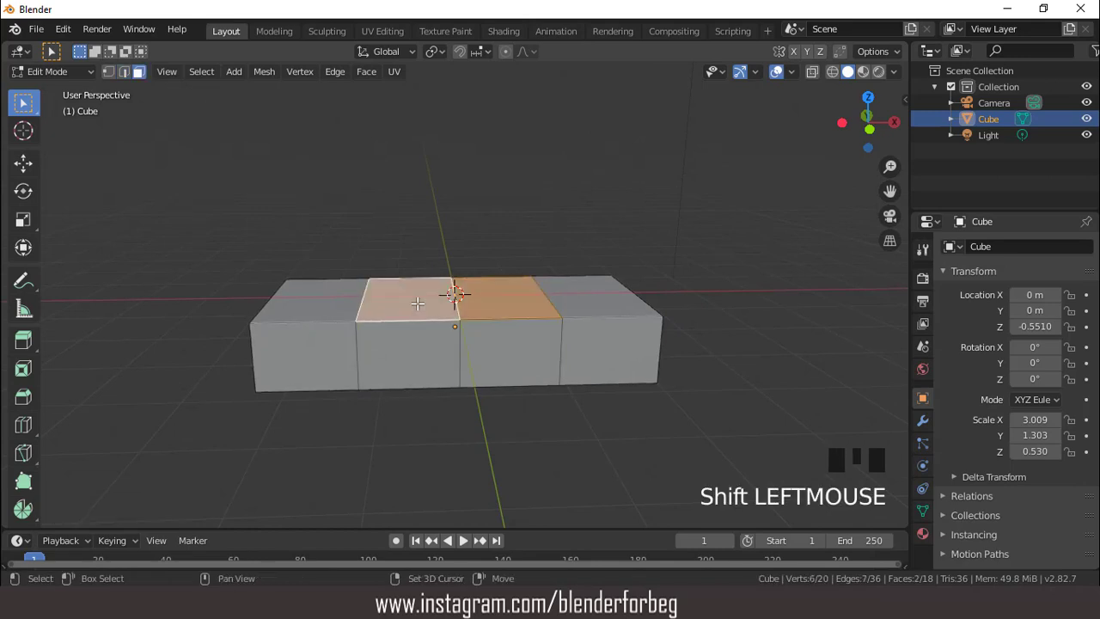
{"action": "key", "text": "KP_1"}
{"action": "key", "text": "e"}
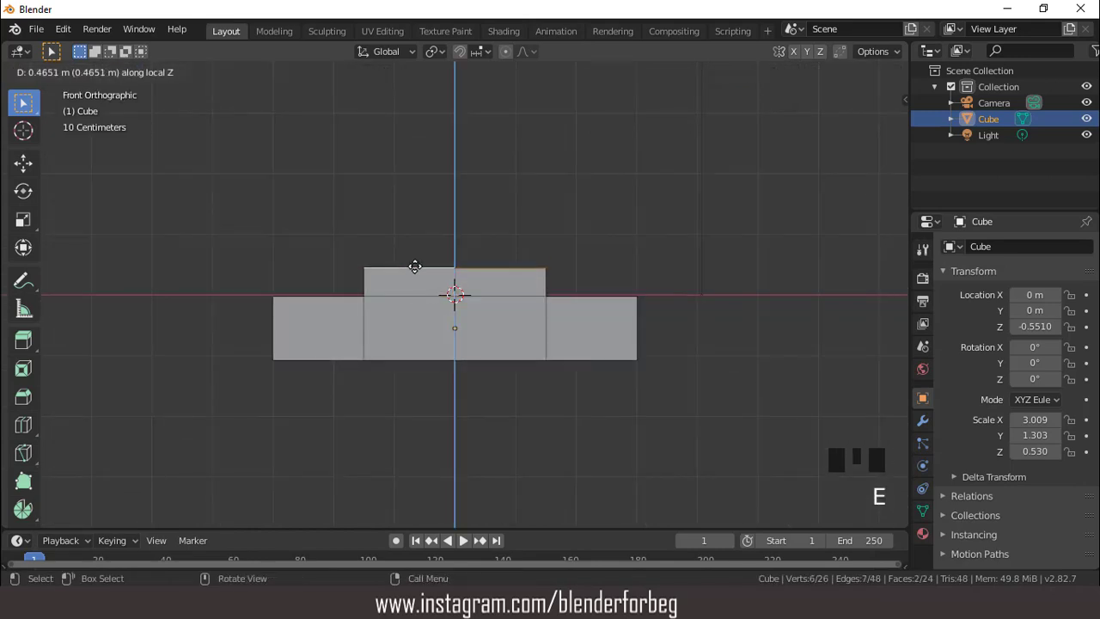
{"action": "left_click", "coordinate": [415, 257]}
Scale the two raised roof faces down slightly in two passes so the cabin sides taper inward
{"action": "middle_click_drag", "start_coordinate": [521, 265], "coordinate": [542, 321]}
{"action": "key", "text": "s"}
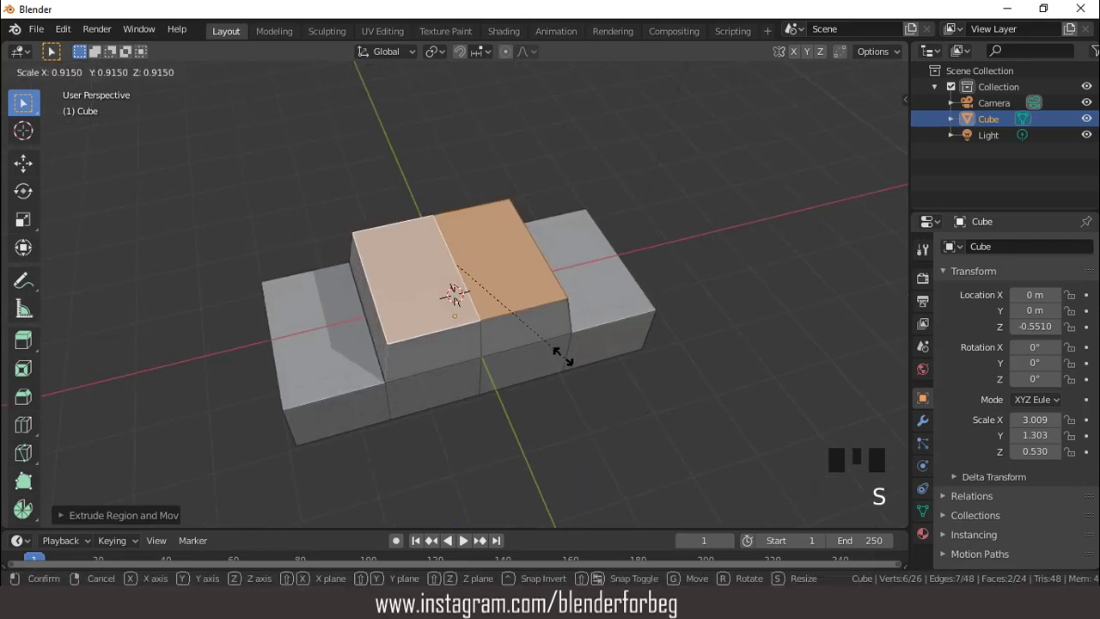
{"action": "left_click", "coordinate": [562, 352]}
{"action": "key", "text": "KP_7"}
{"action": "key", "text": "s"}
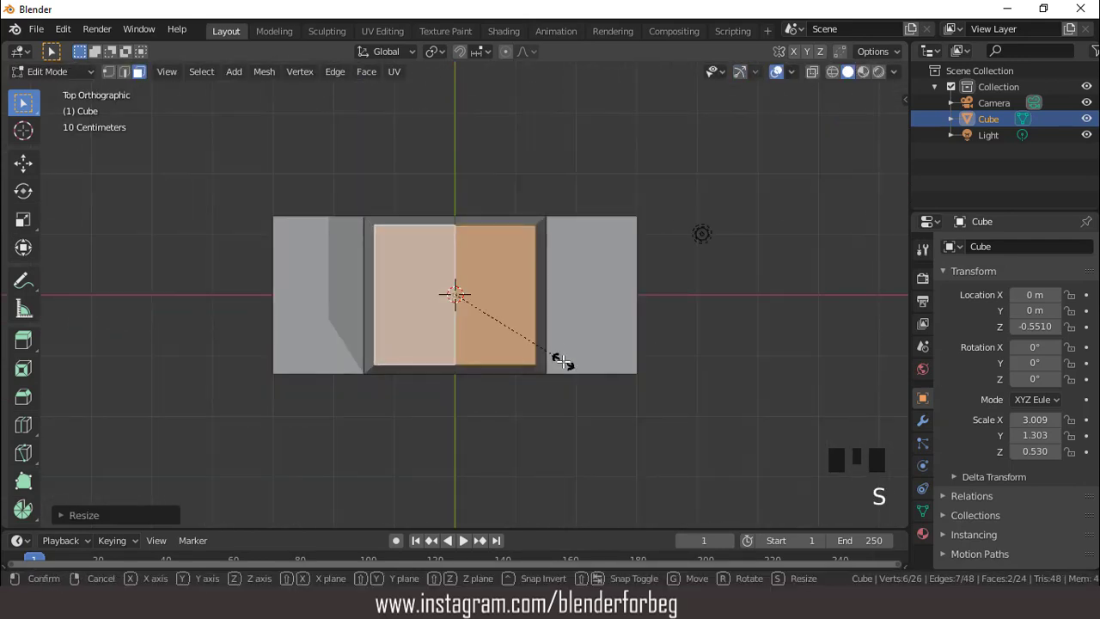
{"action": "left_click", "coordinate": [560, 359]}
{"action": "key", "text": "KP_1"}
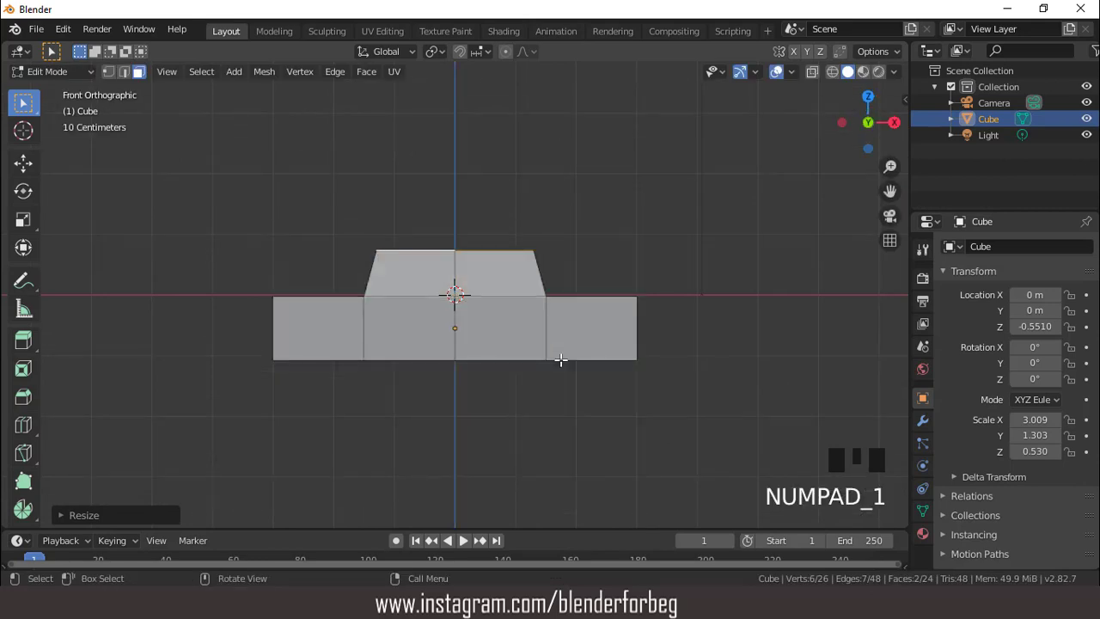
Move the roof's end edge on the -X side inward along X by about 0.38 m to slope the windshield
{"action": "scroll", "coordinate": [550, 336], "scroll_direction": "up", "scroll_amount": 2}
{"action": "scroll", "coordinate": [545, 314], "scroll_direction": "down", "scroll_amount": 2}
{"action": "middle_click_drag", "start_coordinate": [511, 277], "coordinate": [477, 308]}
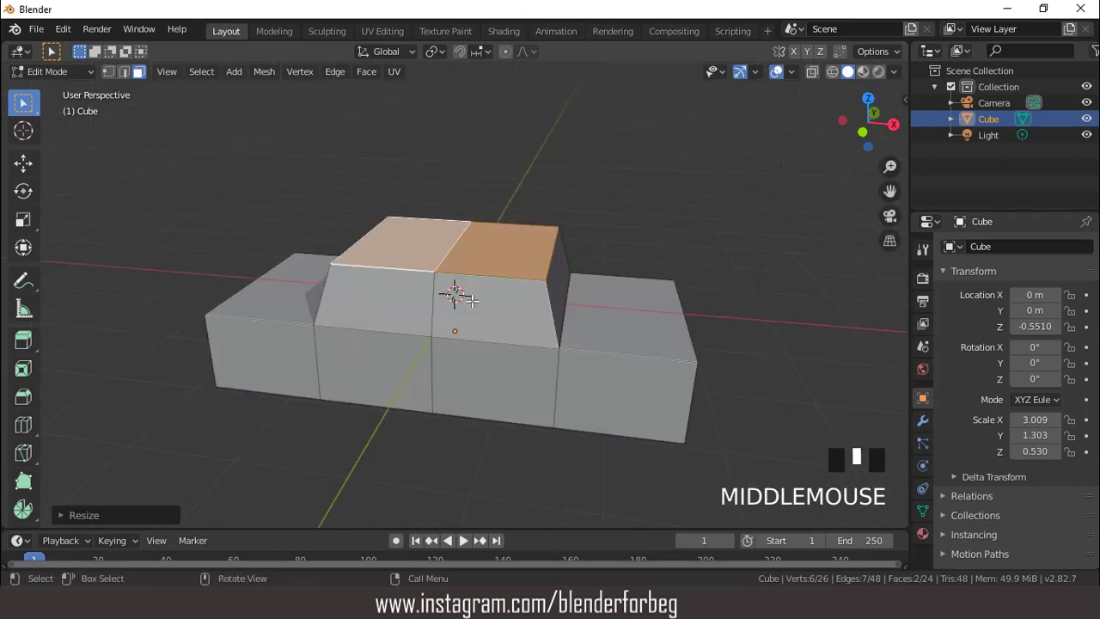
{"action": "key", "text": "2"}
{"action": "left_click", "coordinate": [361, 238]}
{"action": "key", "text": "KP_1"}
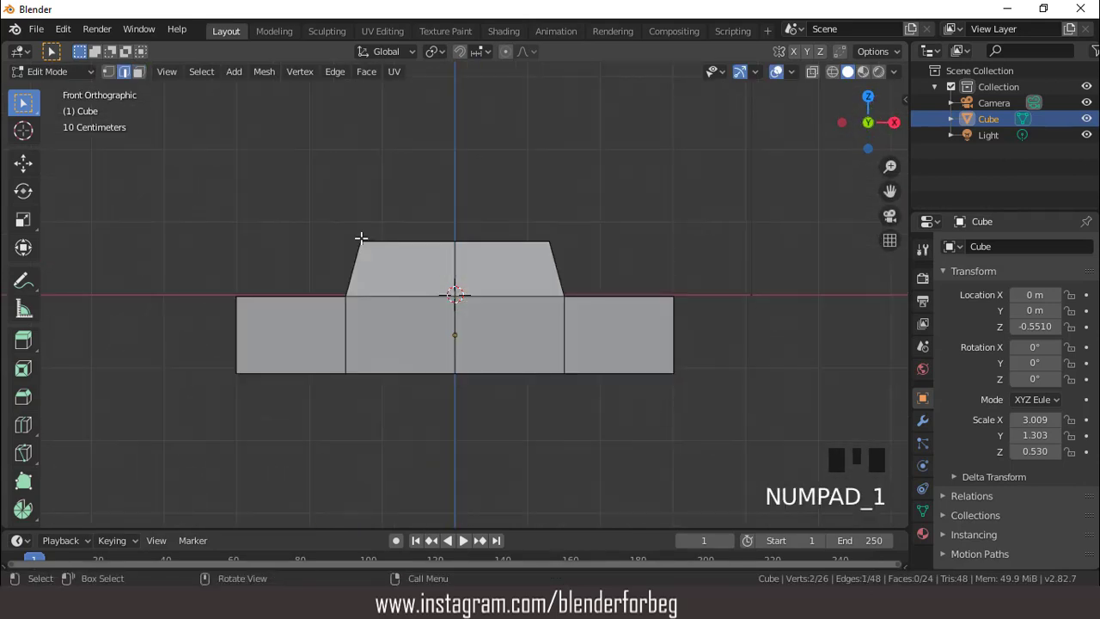
{"action": "key", "text": "g"}
{"action": "key", "text": "x"}
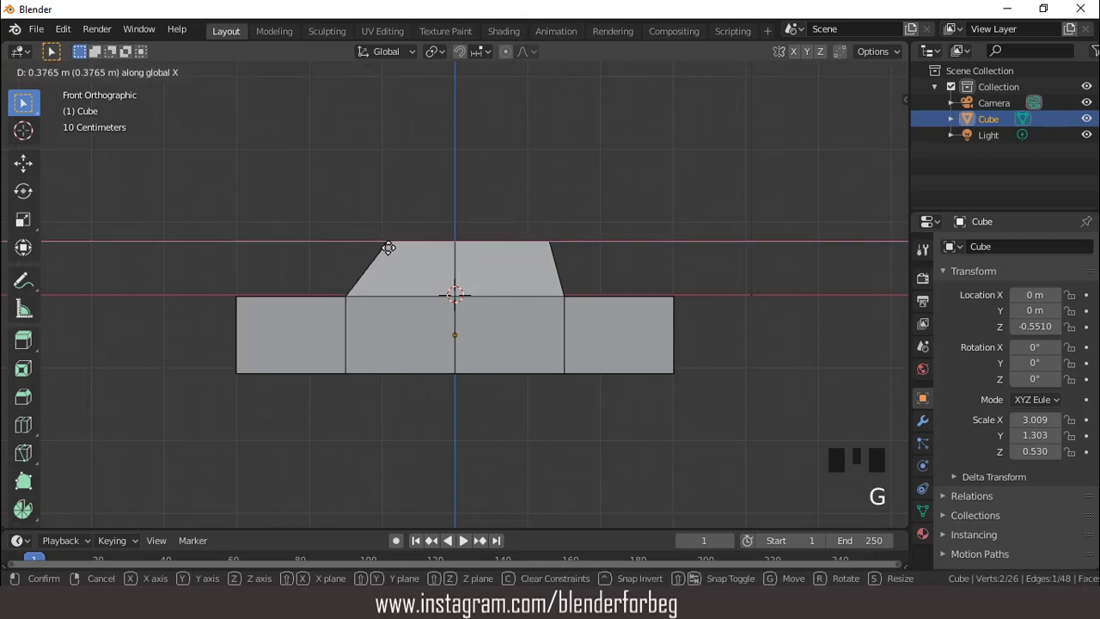
{"action": "left_click", "coordinate": [389, 248]}
In wireframe shading, move the vertex column below the cabin's +X end outward along X, and return to solid shading
{"action": "scroll", "coordinate": [597, 287], "scroll_direction": "down", "scroll_amount": 2}
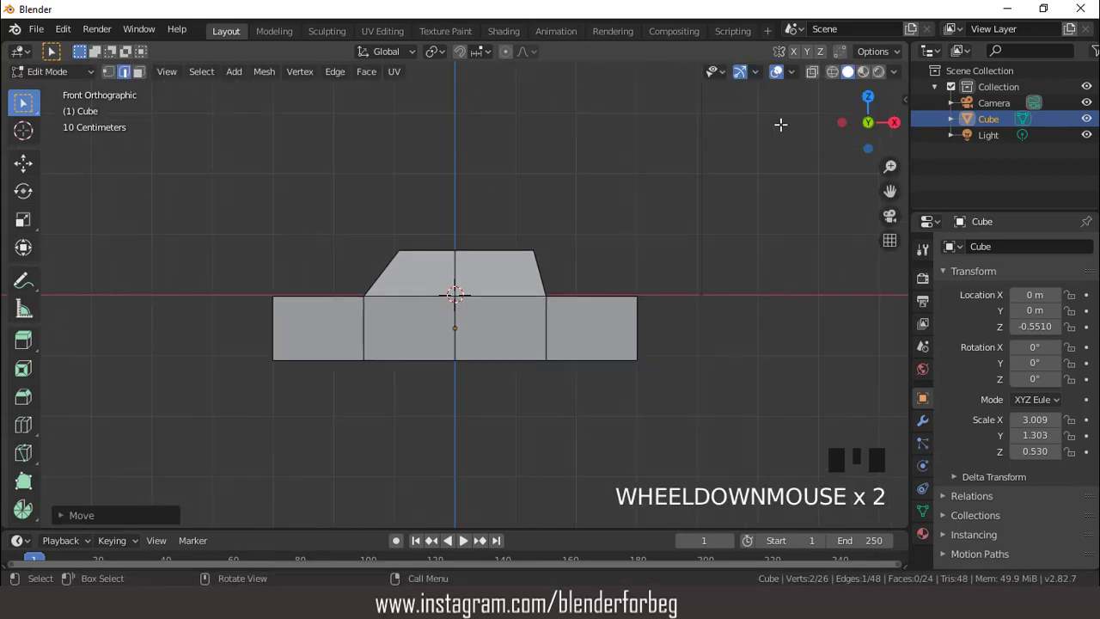
{"action": "left_click", "coordinate": [834, 71]}
{"action": "key", "text": "1"}
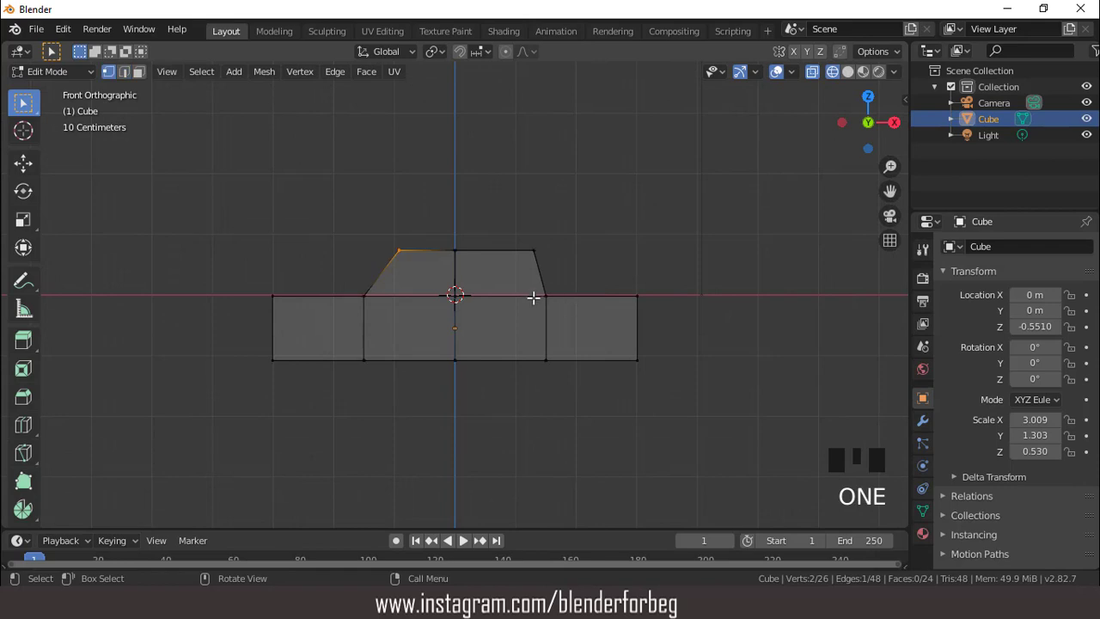
{"action": "left_click_drag", "start_coordinate": [526, 290], "coordinate": [567, 368]}
{"action": "key", "text": "g"}
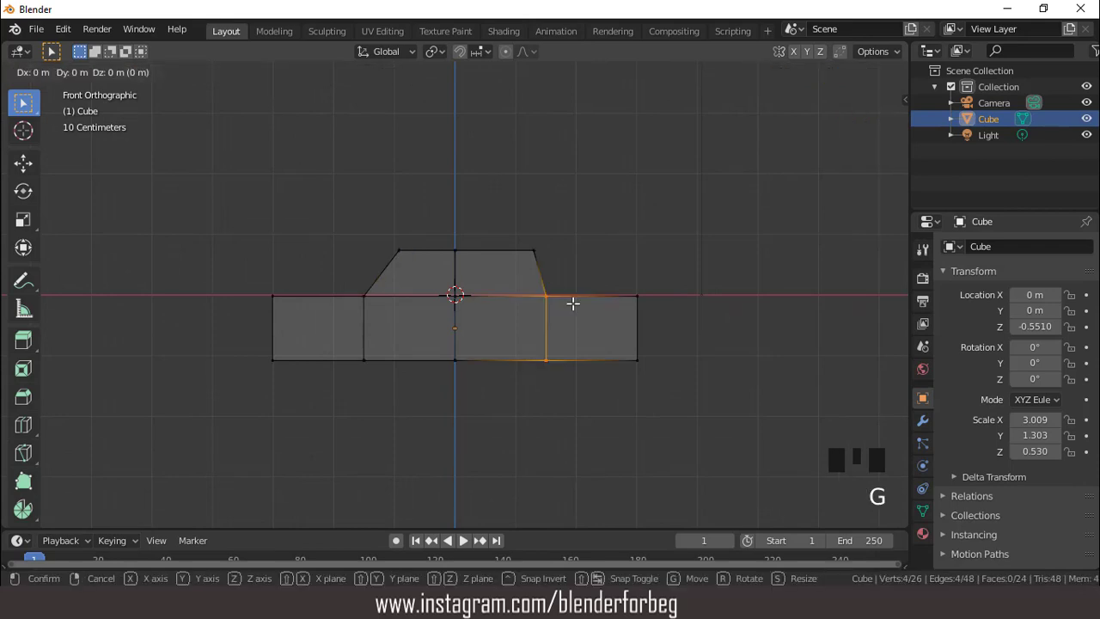
{"action": "key", "text": "x"}
{"action": "left_click", "coordinate": [587, 304]}
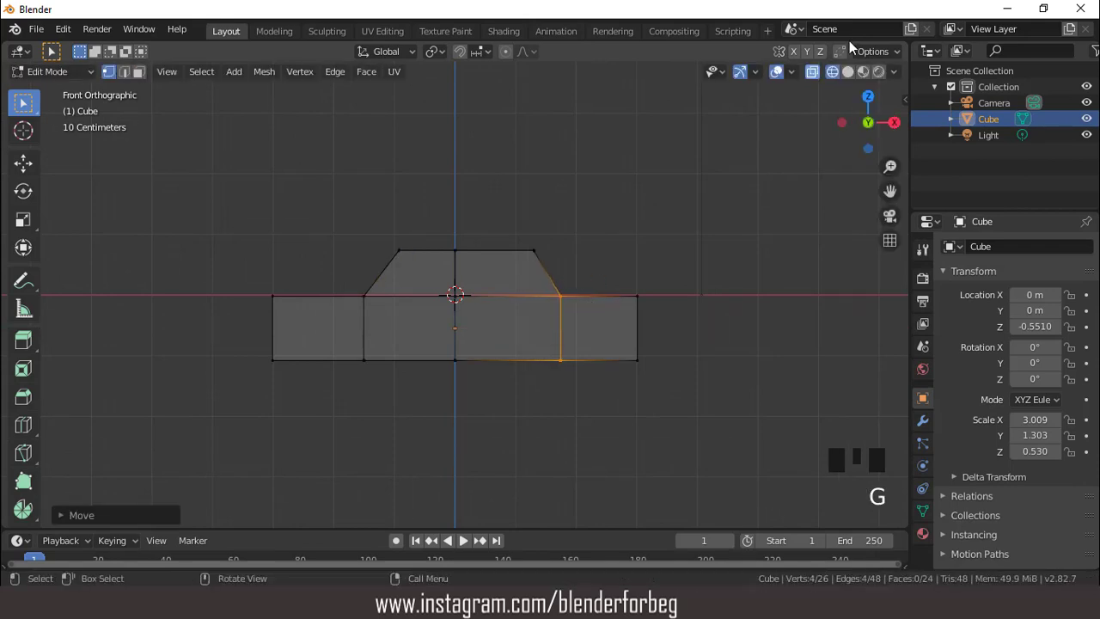
{"action": "left_click", "coordinate": [847, 72]}
Add one loop cut through the +X half of the cabin, sliding it to a factor of about -0.35
{"action": "scroll", "coordinate": [663, 207], "scroll_direction": "up", "scroll_amount": 2}
{"action": "mouse_move", "coordinate": [663, 206]}
{"action": "middle_mouse_down"}
{"action": "mouse_move", "coordinate": [614, 255]}
{"action": "mouse_move", "coordinate": [593, 255]}
{"action": "middle_mouse_up"}
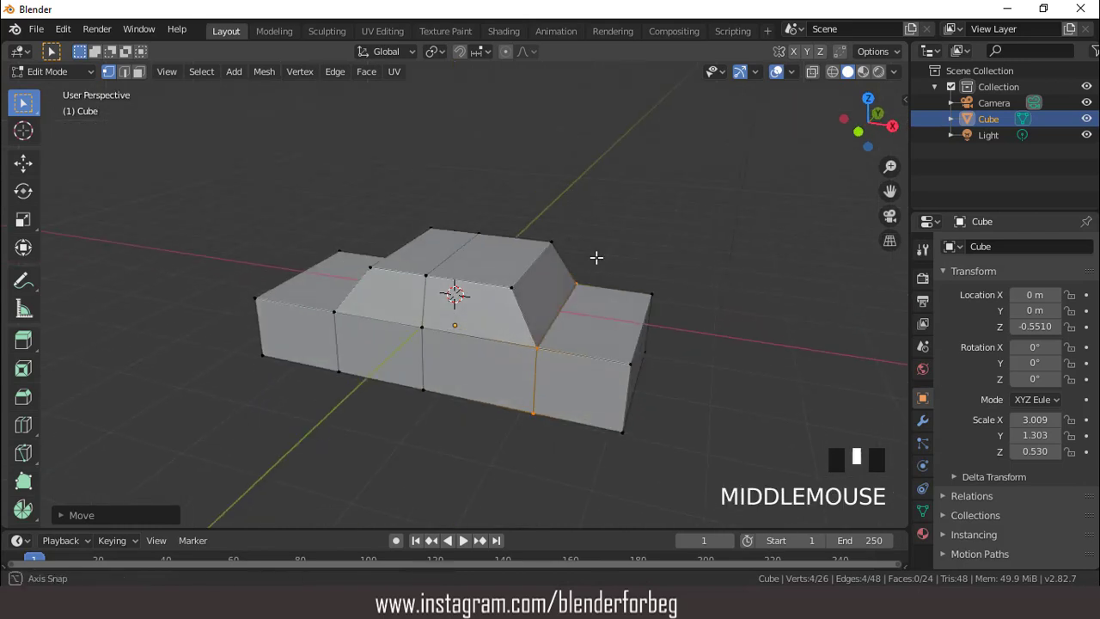
{"action": "key", "text": "KP_1"}
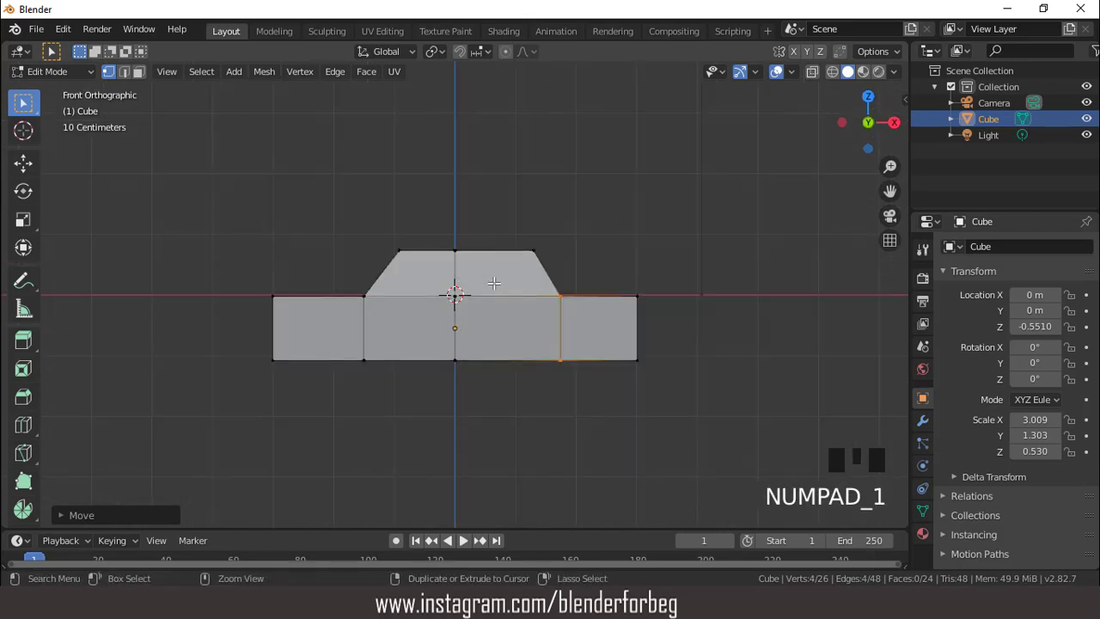
{"action": "key", "text": "ctrl+r"}
{"action": "left_click", "coordinate": [494, 283]}
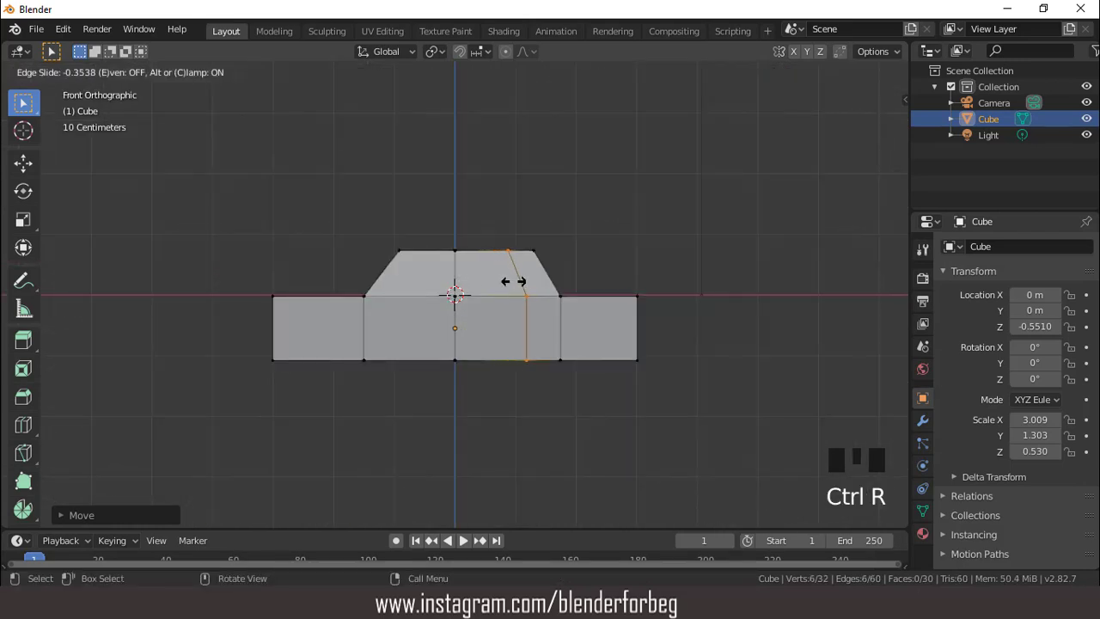
{"action": "left_click", "coordinate": [508, 284]}
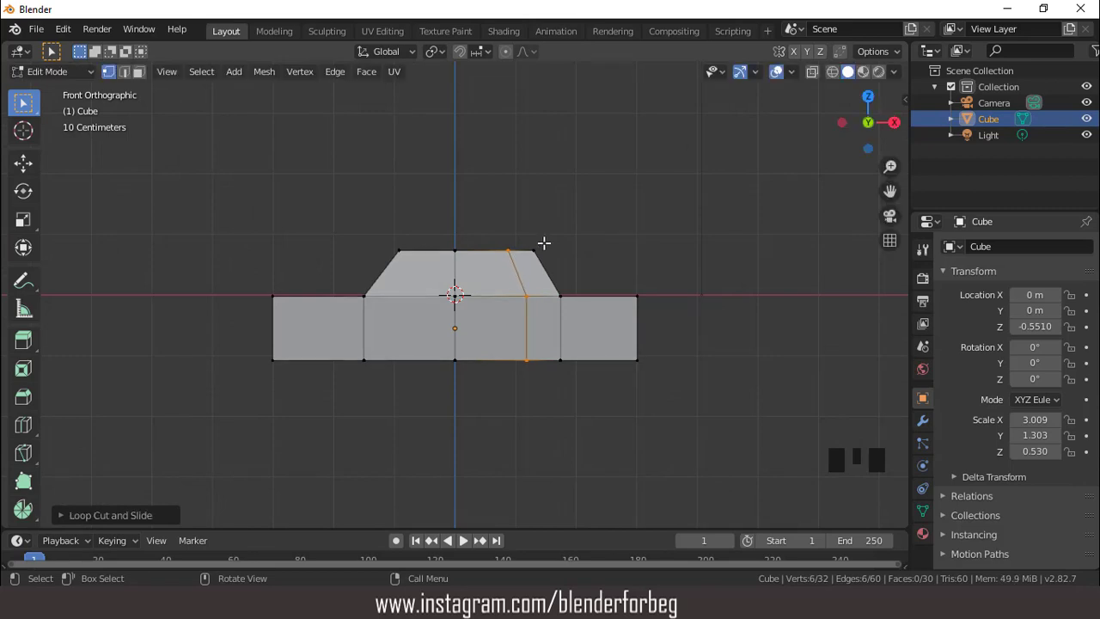
Lower the roof's end edge on the +X side along Z by about 0.16 m
{"action": "middle_click_drag", "start_coordinate": [509, 284], "coordinate": [525, 257]}
{"action": "key", "text": "z"}
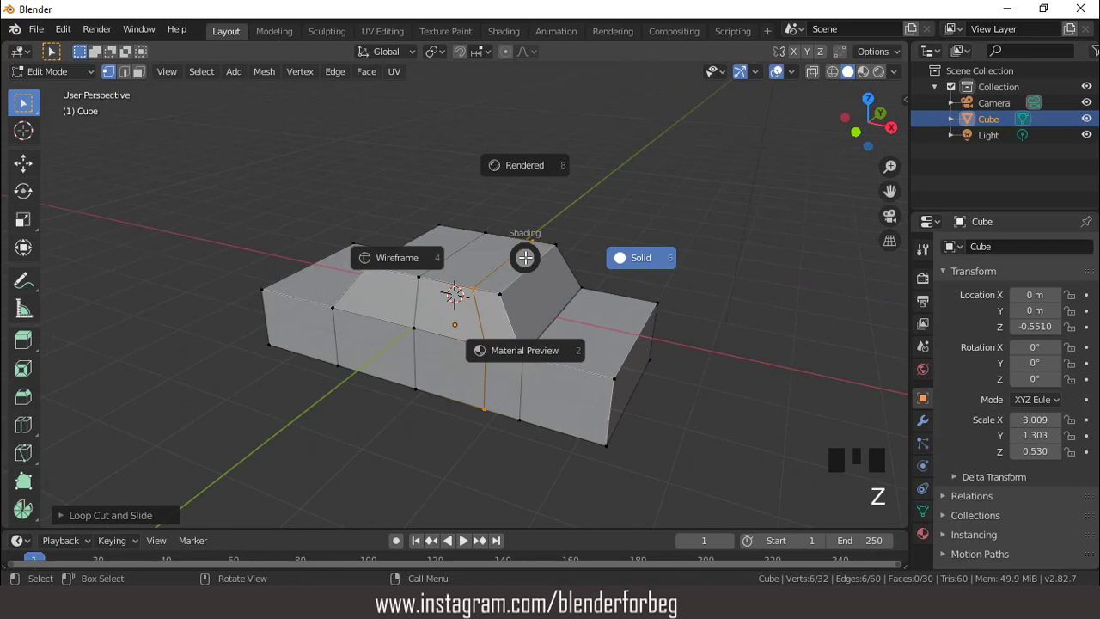
{"action": "left_click", "coordinate": [636, 262]}
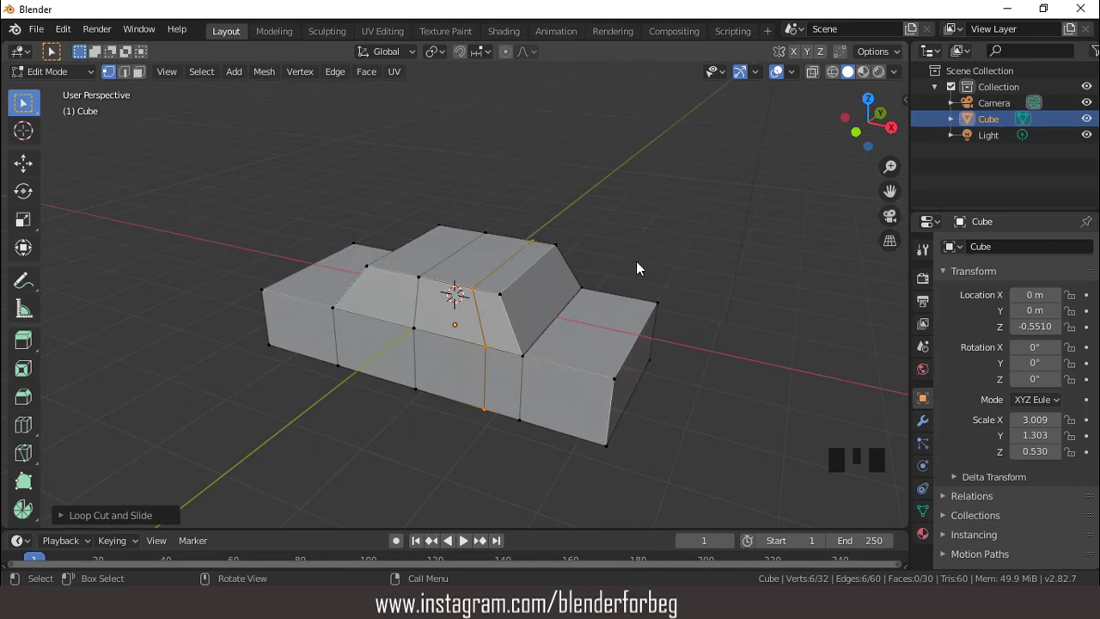
{"action": "key", "text": "2"}
{"action": "left_click", "coordinate": [534, 267]}
{"action": "key", "text": "KP_1"}
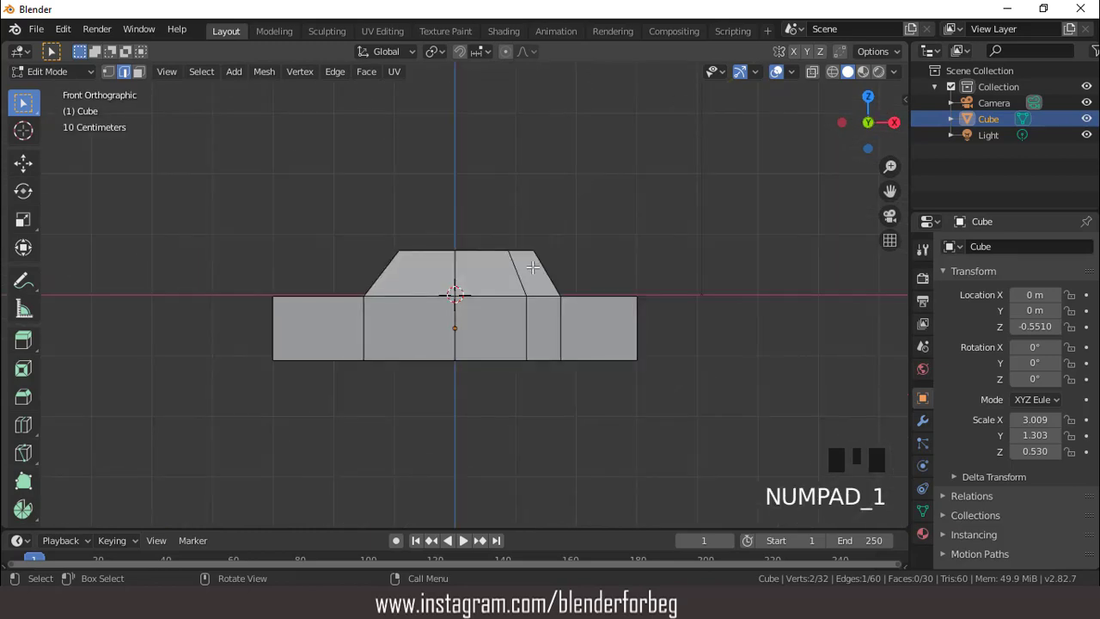
{"action": "key", "text": "g"}
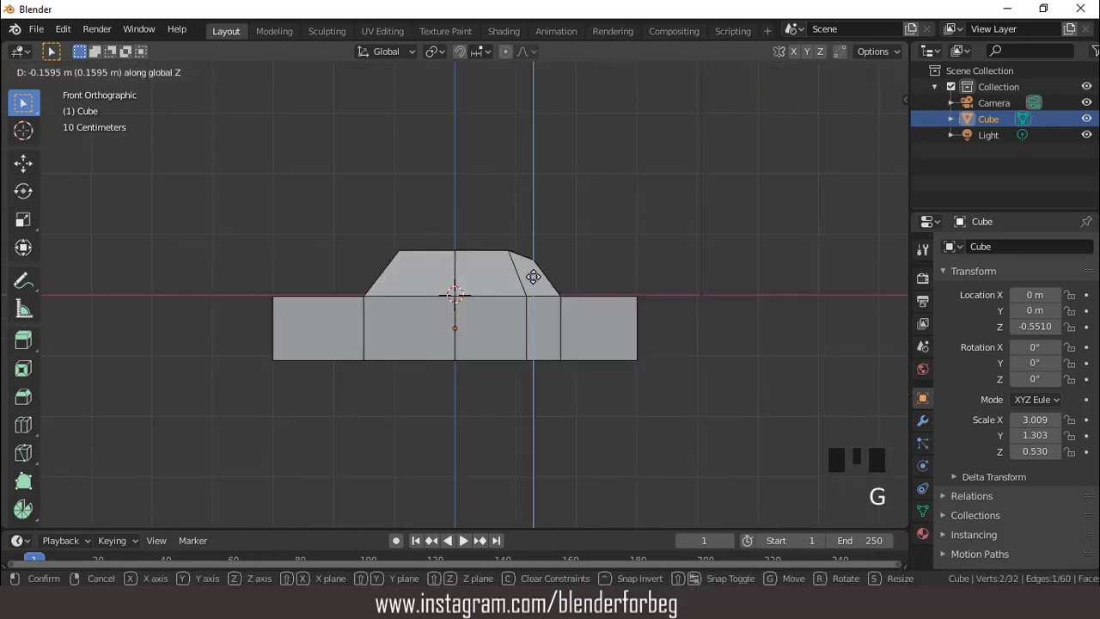
{"action": "left_click", "coordinate": [534, 276]}
In wireframe shading, move the new loop's body vertices slightly toward +X, keeping its roof vertices in place, and return to solid shading
{"action": "scroll", "coordinate": [532, 308], "scroll_direction": "up", "scroll_amount": 3}
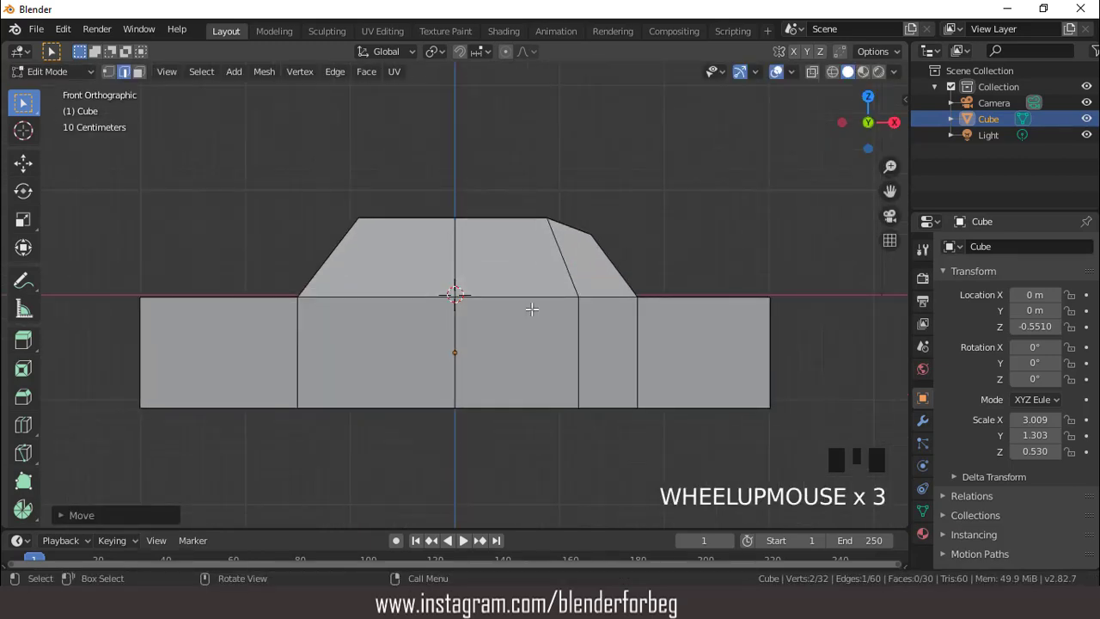
{"action": "scroll", "coordinate": [532, 309], "scroll_direction": "down", "scroll_amount": 2}
{"action": "left_click", "coordinate": [833, 71]}
{"action": "key", "text": "1"}
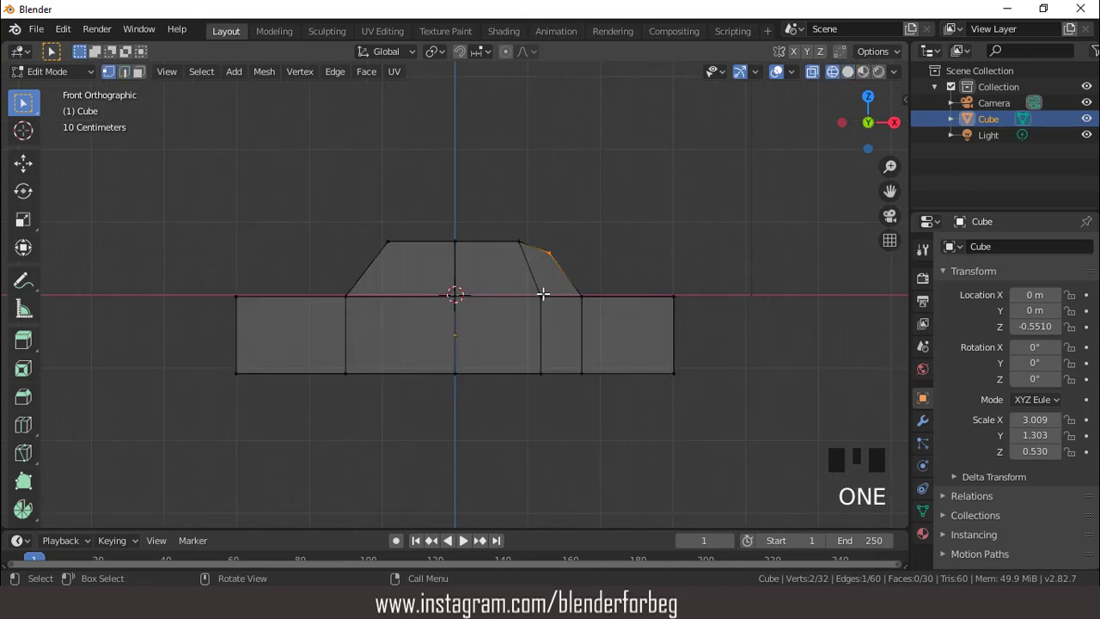
{"action": "left_click_drag", "start_coordinate": [521, 285], "coordinate": [565, 395]}
{"action": "key", "text": "g"}
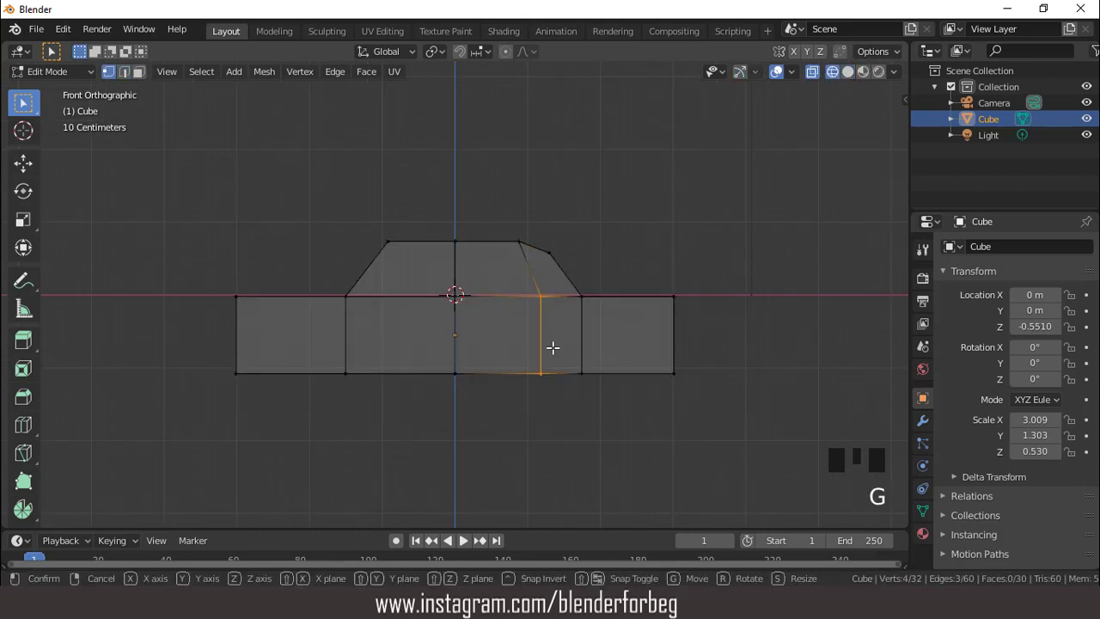
{"action": "key", "text": "x"}
{"action": "left_click", "coordinate": [560, 347]}
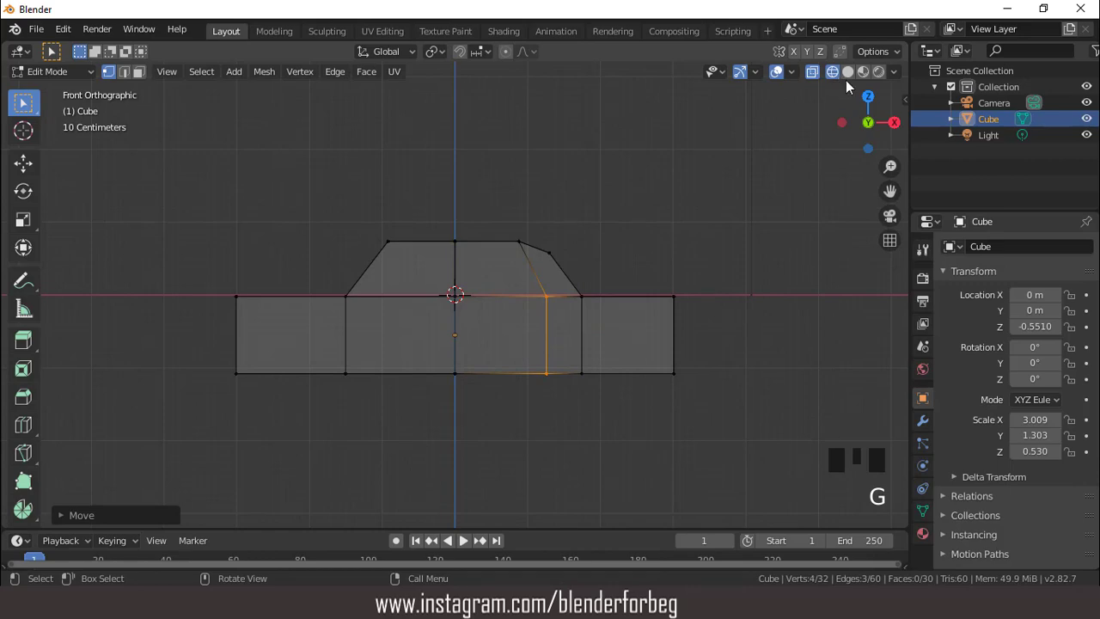
{"action": "left_click", "coordinate": [848, 72]}
Return to Object Mode and apply all transforms to the car body
{"action": "scroll", "coordinate": [602, 214], "scroll_direction": "down", "scroll_amount": 3}
{"action": "mouse_move", "coordinate": [601, 214]}
{"action": "middle_mouse_down"}
{"action": "mouse_move", "coordinate": [461, 280]}
{"action": "mouse_move", "coordinate": [651, 250]}
{"action": "middle_mouse_up"}
{"action": "key", "text": "Tab"}
{"action": "scroll", "coordinate": [559, 276], "scroll_direction": "up", "scroll_amount": 2}
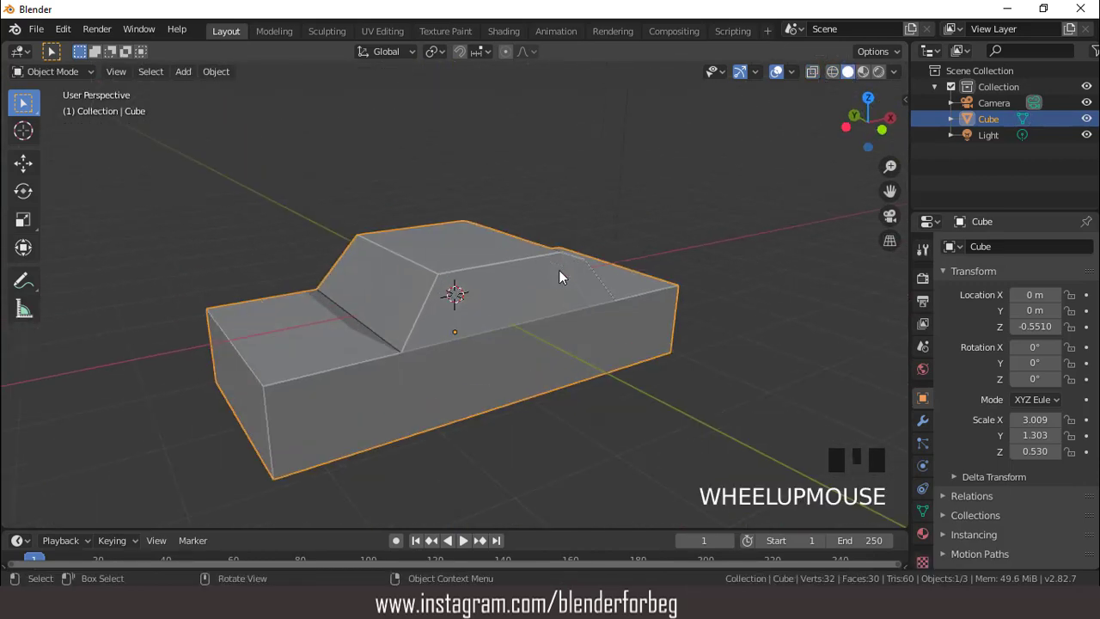
{"action": "key", "text": "ctrl+a"}
{"action": "left_click", "coordinate": [558, 273]}
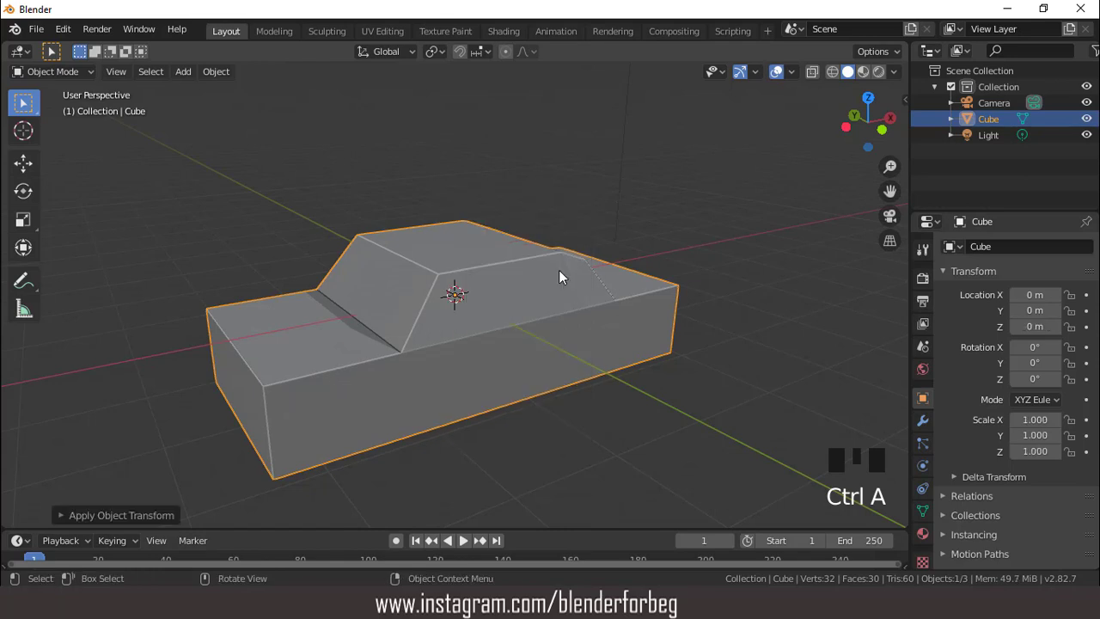
In Edit Mode, select the two large window faces on one cabin side plus the sloped windshield and rear window faces
{"action": "key", "text": "Tab"}
{"action": "scroll", "coordinate": [556, 270], "scroll_direction": "up", "scroll_amount": 1}
{"action": "key", "text": "3"}
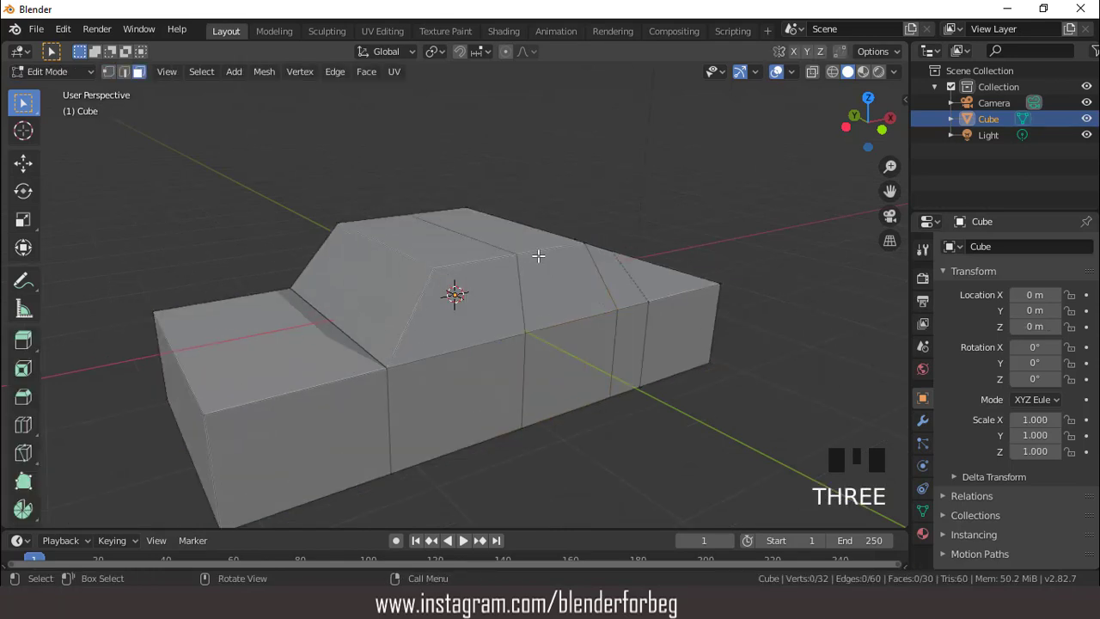
{"action": "scroll", "coordinate": [538, 255], "scroll_direction": "down", "scroll_amount": 2}
{"action": "left_click", "coordinate": [519, 276]}
{"action": "left_click", "coordinate": [422, 294], "text": "shift"}
{"action": "left_click", "coordinate": [401, 287], "text": "shift"}
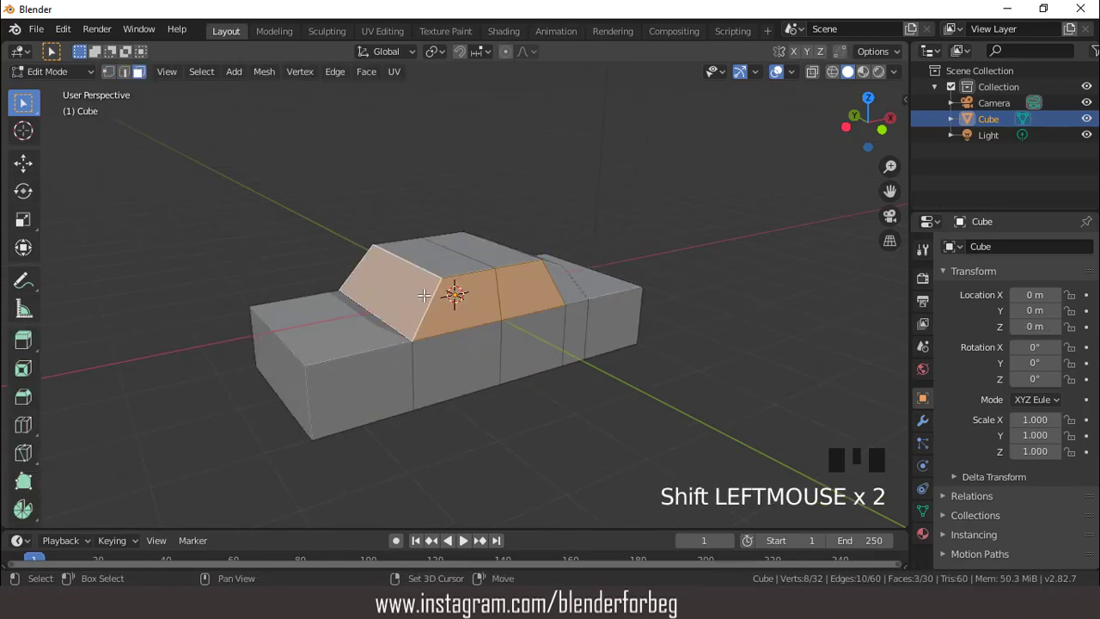
{"action": "middle_click_drag", "start_coordinate": [400, 287], "coordinate": [456, 296]}
{"action": "left_click", "coordinate": [464, 297], "text": "shift"}
{"action": "scroll", "coordinate": [454, 297], "scroll_direction": "up", "scroll_amount": 3}
{"action": "middle_click_drag", "start_coordinate": [563, 417], "coordinate": [589, 400]}
{"action": "key", "text": "i"}
{"action": "key", "text": "i"}
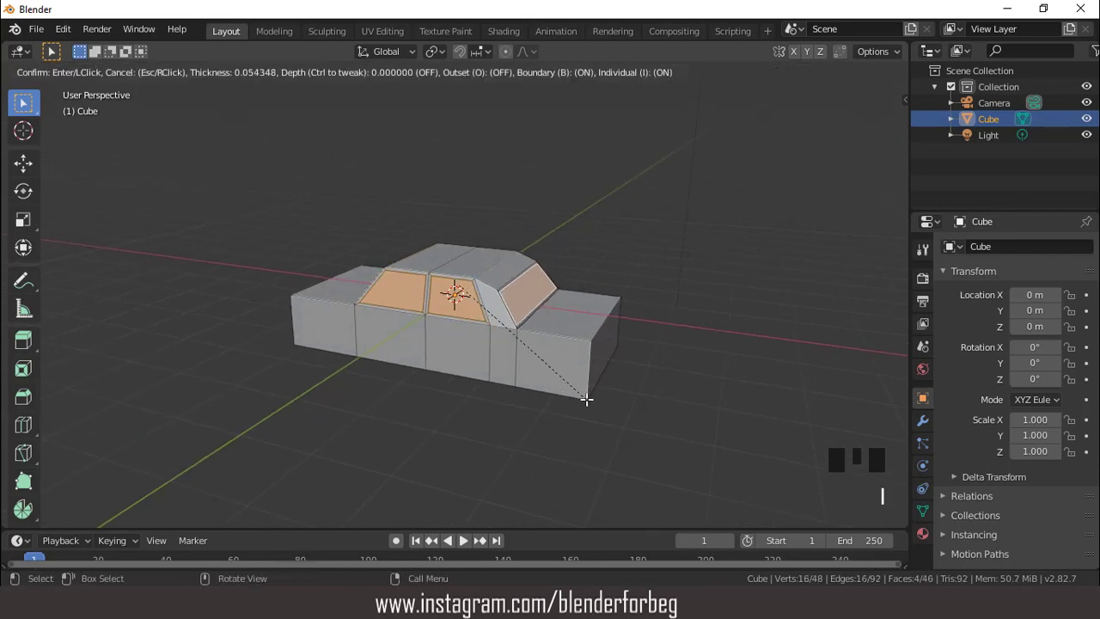
{"action": "key", "text": "Escape"}
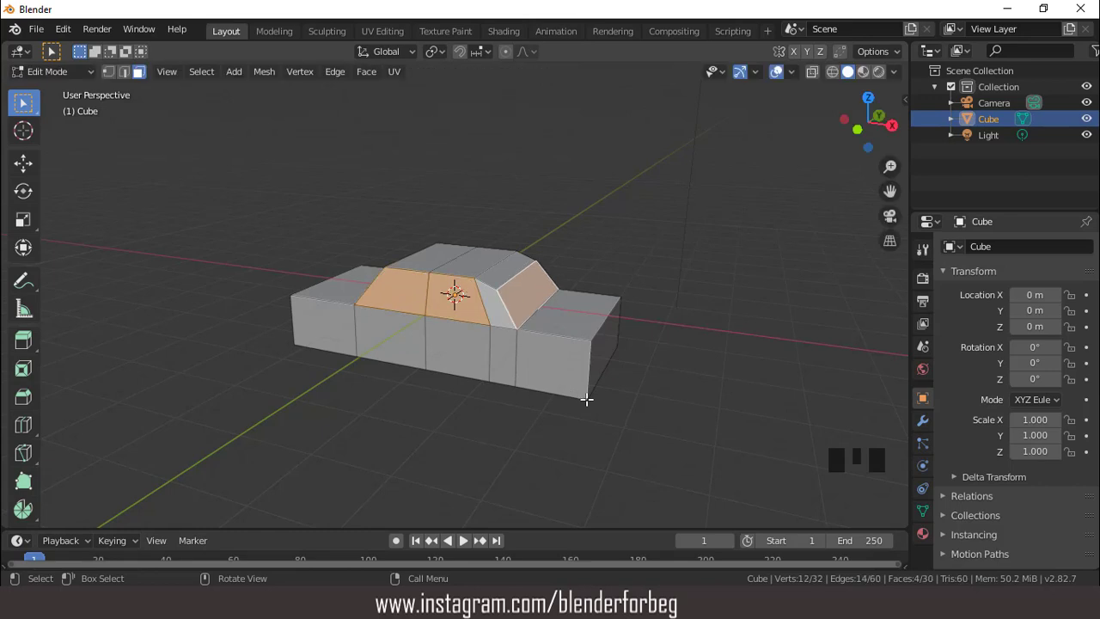
Reselect the windshield face with the other window faces and inset them individually with a thickness of about 0.095 m
{"action": "key", "text": "ctrl+z"}
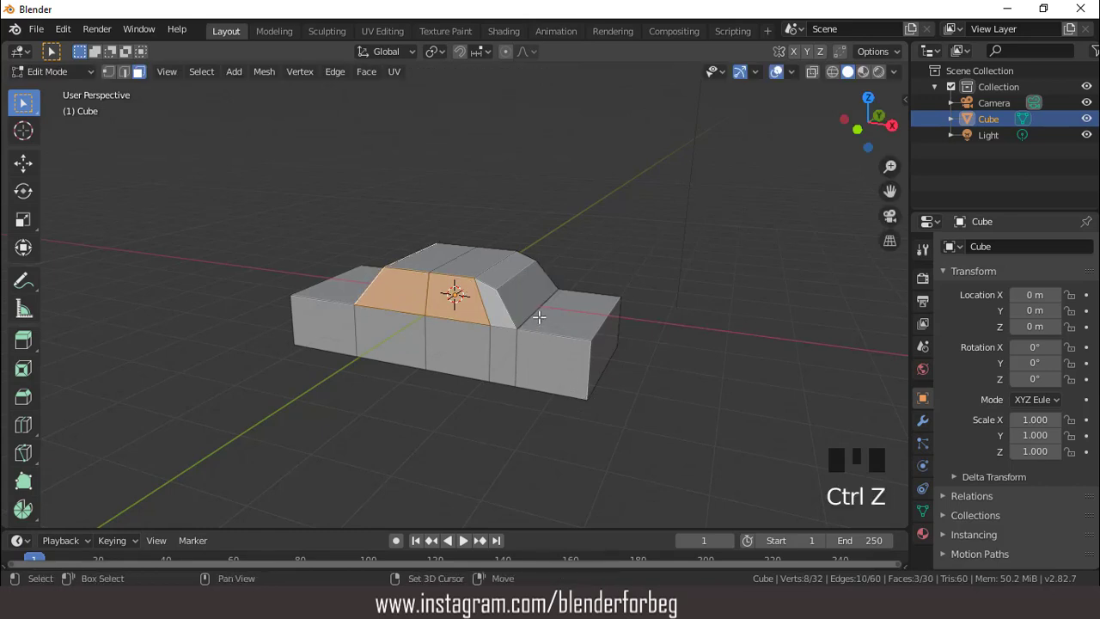
{"action": "left_click", "coordinate": [528, 295], "text": "shift"}
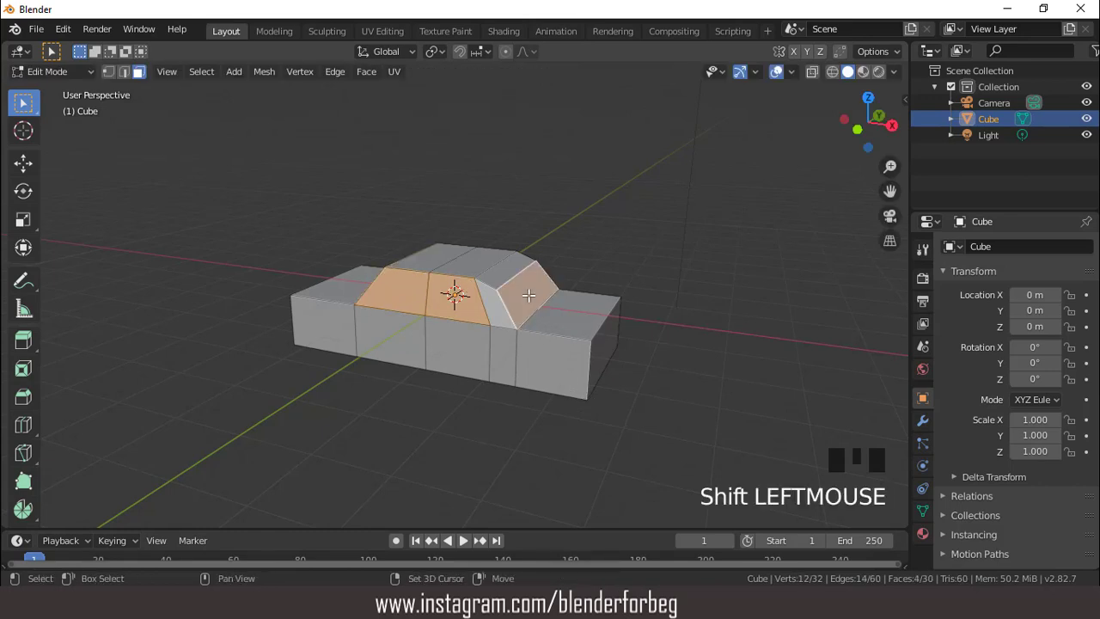
{"action": "key", "text": "i"}
{"action": "left_click", "coordinate": [614, 419]}
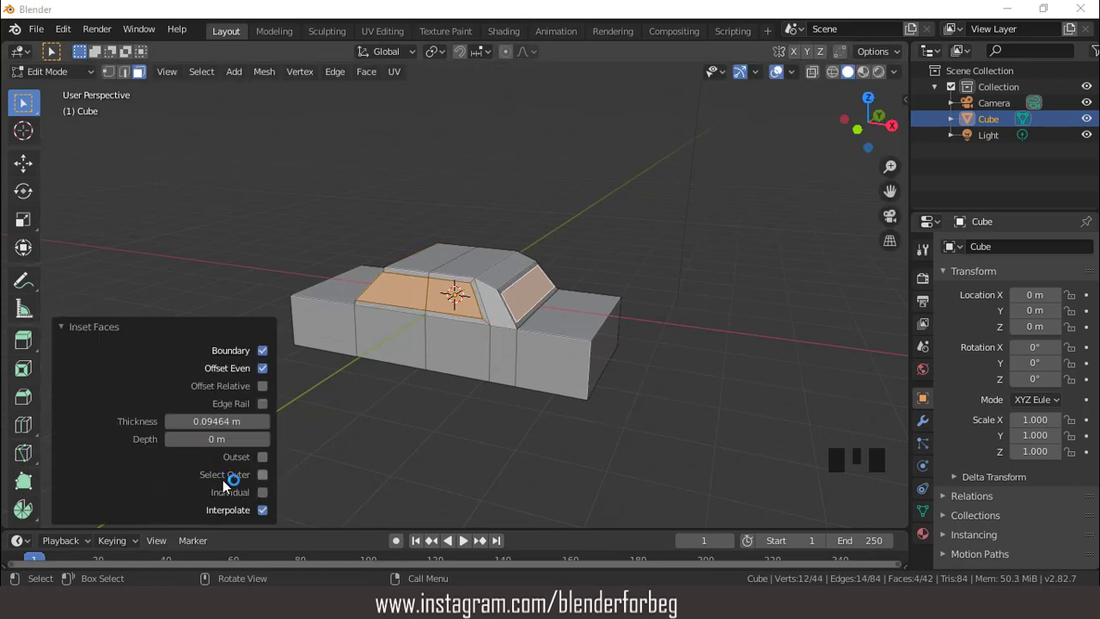
{"action": "left_click", "coordinate": [262, 493]}
{"action": "scroll", "coordinate": [494, 288], "scroll_direction": "up", "scroll_amount": 2}
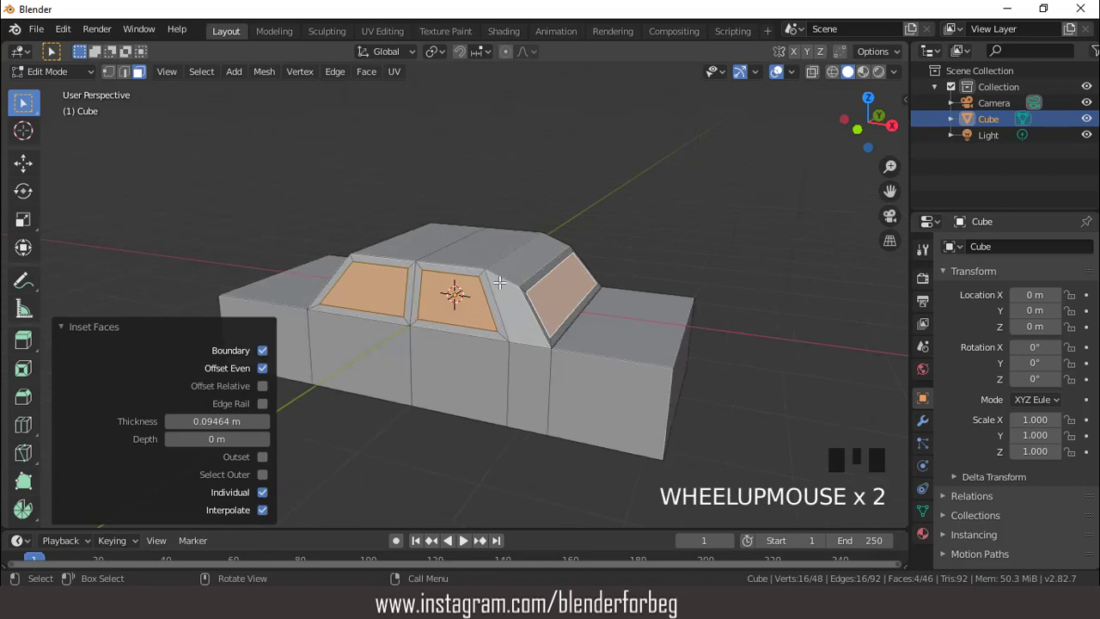
{"action": "middle_click_drag", "start_coordinate": [494, 288], "coordinate": [575, 275]}
{"action": "scroll", "coordinate": [575, 275], "scroll_direction": "up", "scroll_amount": 2}
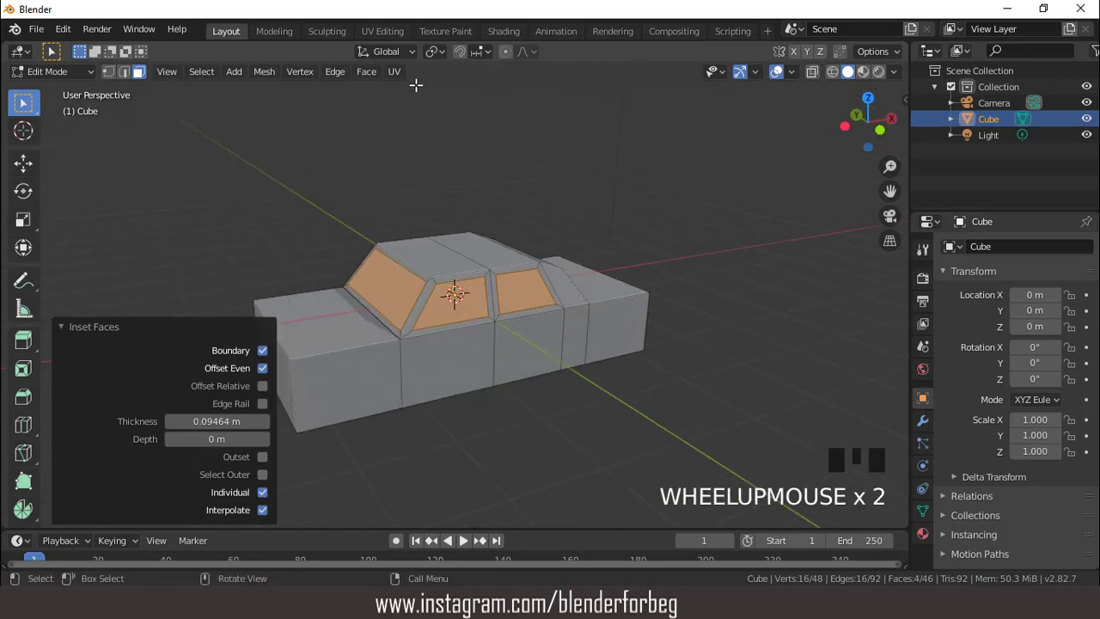
Extrude the inset window faces along their normals about 0.05 m inward
{"action": "left_click", "coordinate": [371, 71]}
{"action": "left_click", "coordinate": [400, 109]}
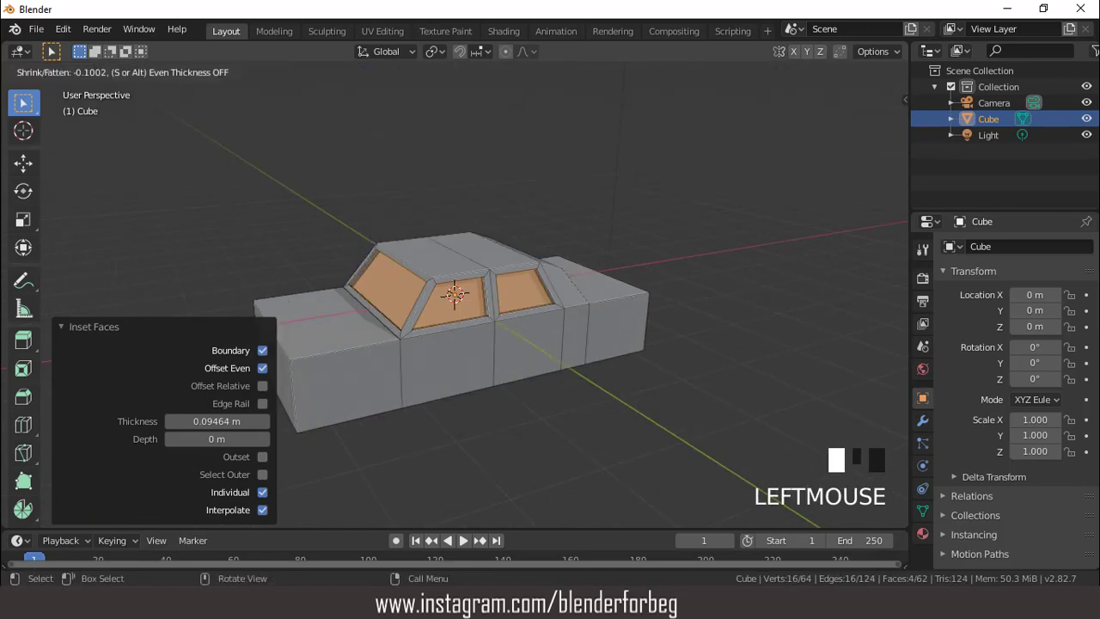
{"action": "left_click", "coordinate": [530, 244]}
{"action": "scroll", "coordinate": [531, 243], "scroll_direction": "up", "scroll_amount": 2}
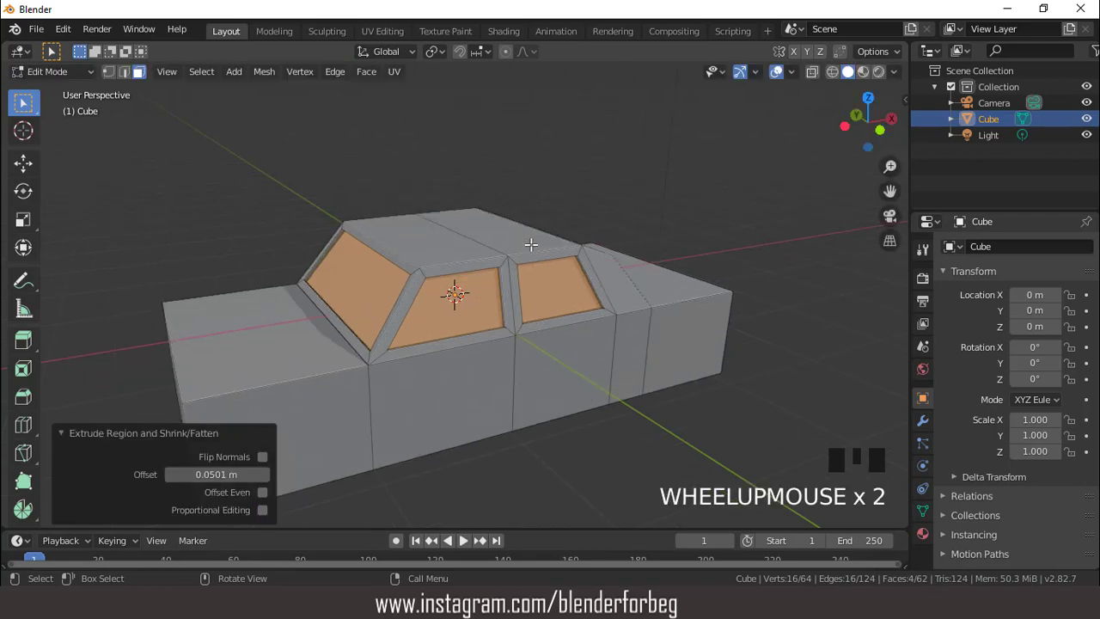
Select the body's end face on the -X side and extrude it outward by about 0.287 m
{"action": "middle_click_drag", "start_coordinate": [531, 243], "coordinate": [526, 342]}
{"action": "key", "text": "KP_1"}
{"action": "scroll", "coordinate": [571, 304], "scroll_direction": "down", "scroll_amount": 2}
{"action": "middle_click_drag", "start_coordinate": [426, 318], "coordinate": [443, 319]}
{"action": "key", "text": "3"}
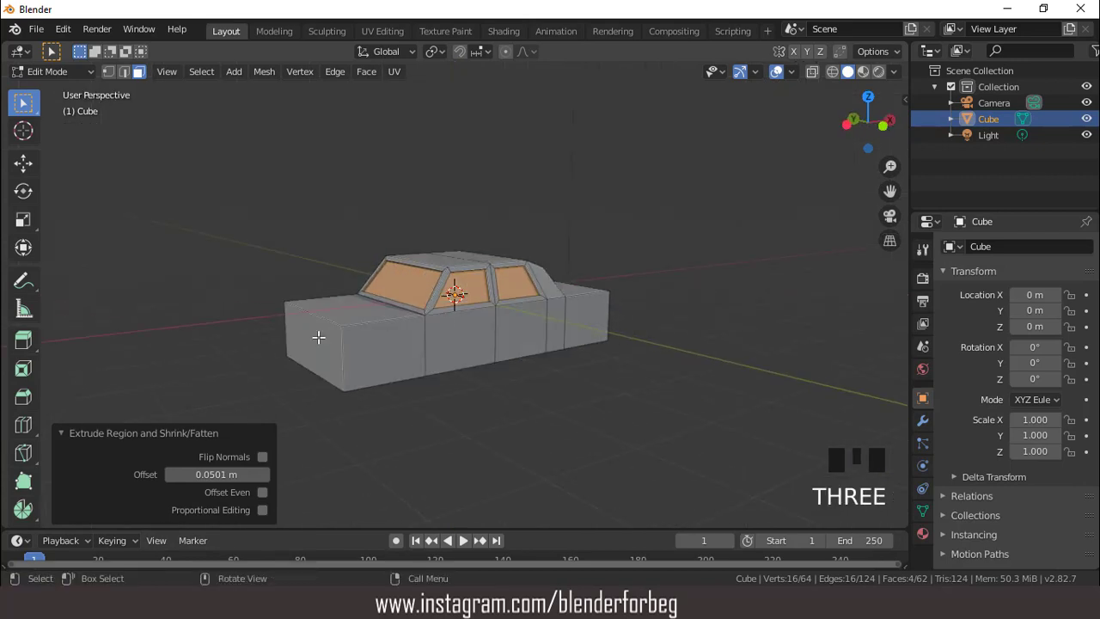
{"action": "left_click", "coordinate": [316, 339]}
{"action": "key", "text": "KP_1"}
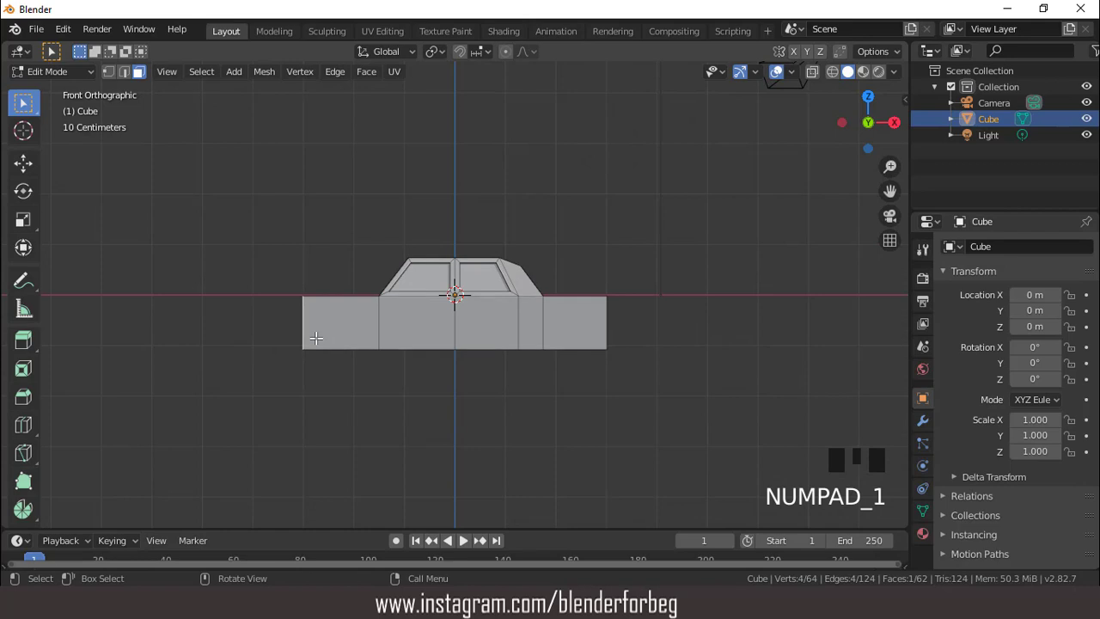
{"action": "key", "text": "e"}
{"action": "left_click", "coordinate": [289, 280]}
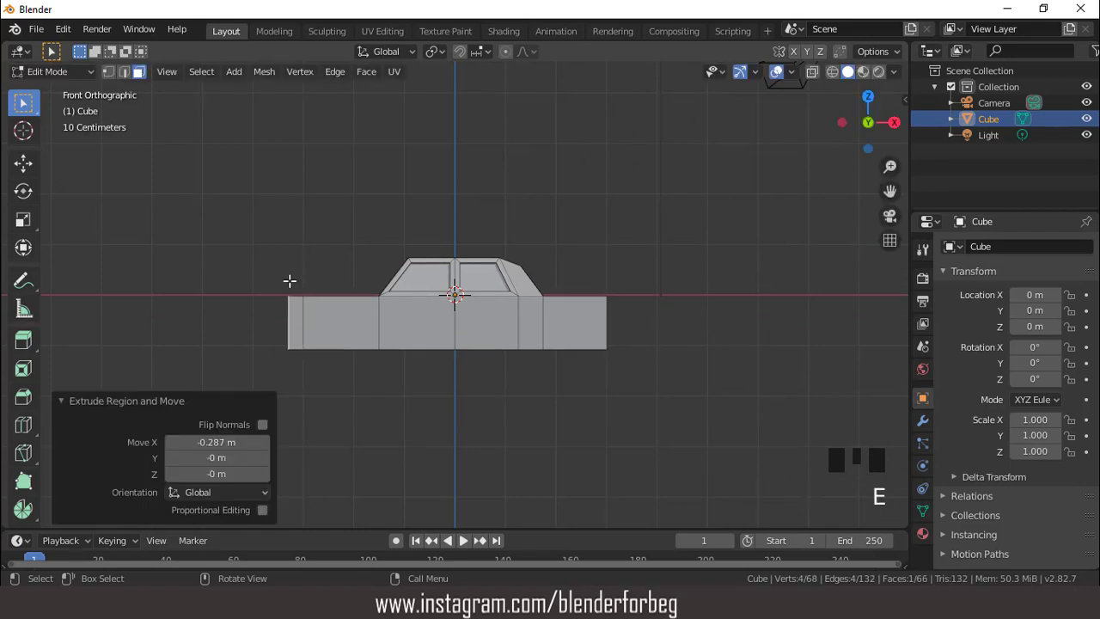
Lower the top outer edge of the extruded -X end slightly along Z
{"action": "mouse_move", "coordinate": [289, 280]}
{"action": "middle_mouse_down"}
{"action": "mouse_move", "coordinate": [298, 341]}
{"action": "mouse_move", "coordinate": [294, 295]}
{"action": "middle_mouse_up"}
{"action": "key", "text": "2"}
{"action": "left_click", "coordinate": [286, 294]}
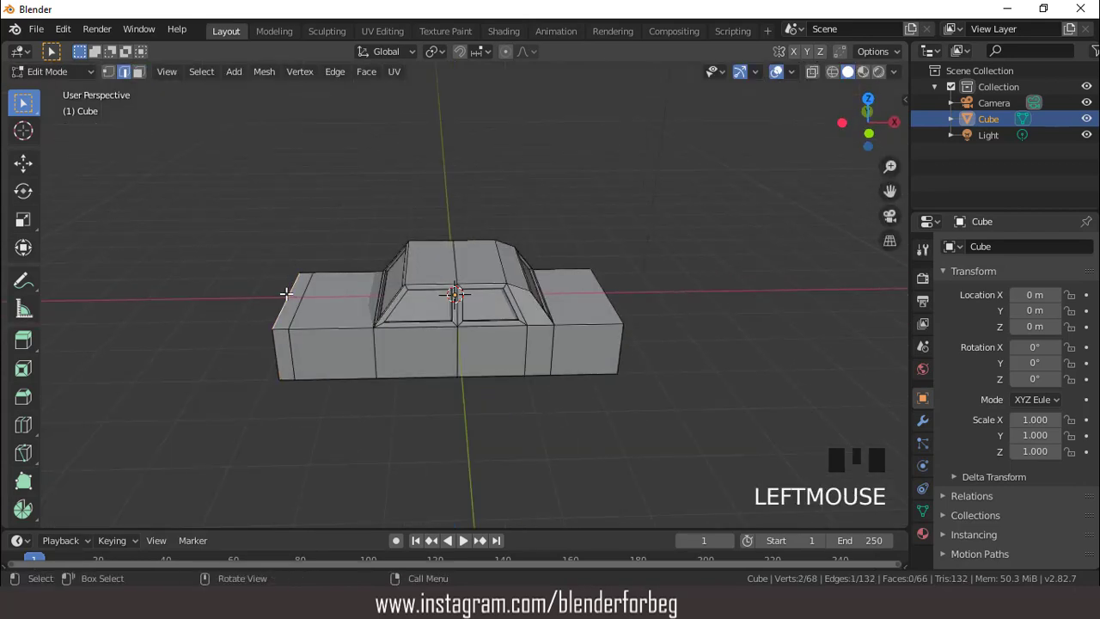
{"action": "key", "text": "KP_1"}
{"action": "key", "text": "g"}
{"action": "key", "text": "z"}
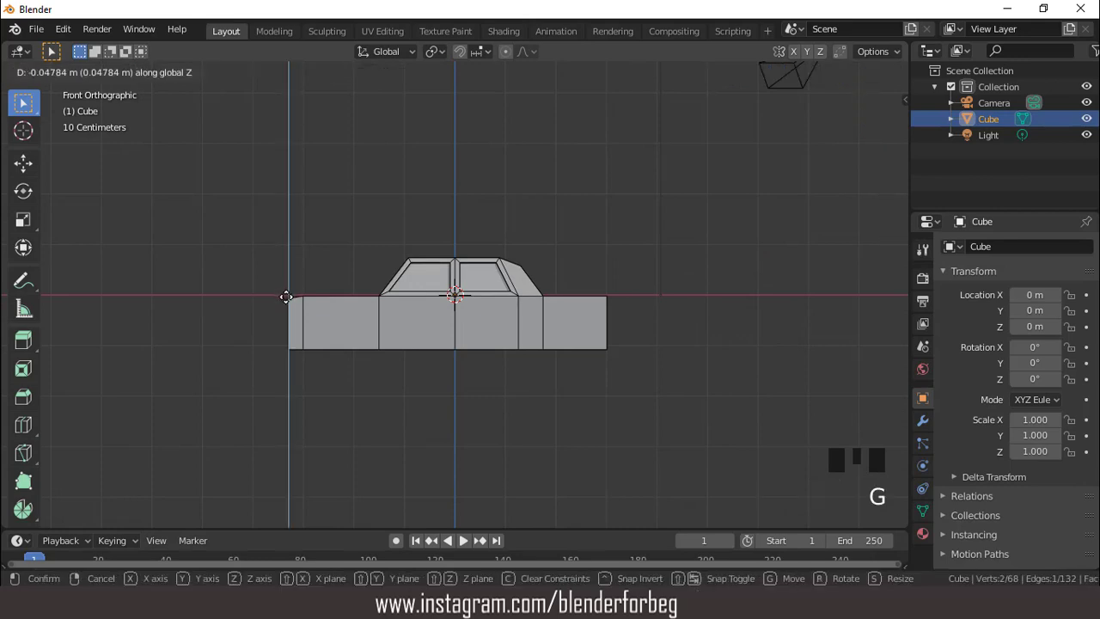
{"action": "left_click", "coordinate": [286, 298]}
Raise the bottom outer edge of the -X end about 0.08 m along Z and move it back down about 0.03 m
{"action": "middle_click_drag", "start_coordinate": [286, 298], "coordinate": [289, 350]}
{"action": "left_click", "coordinate": [289, 352]}
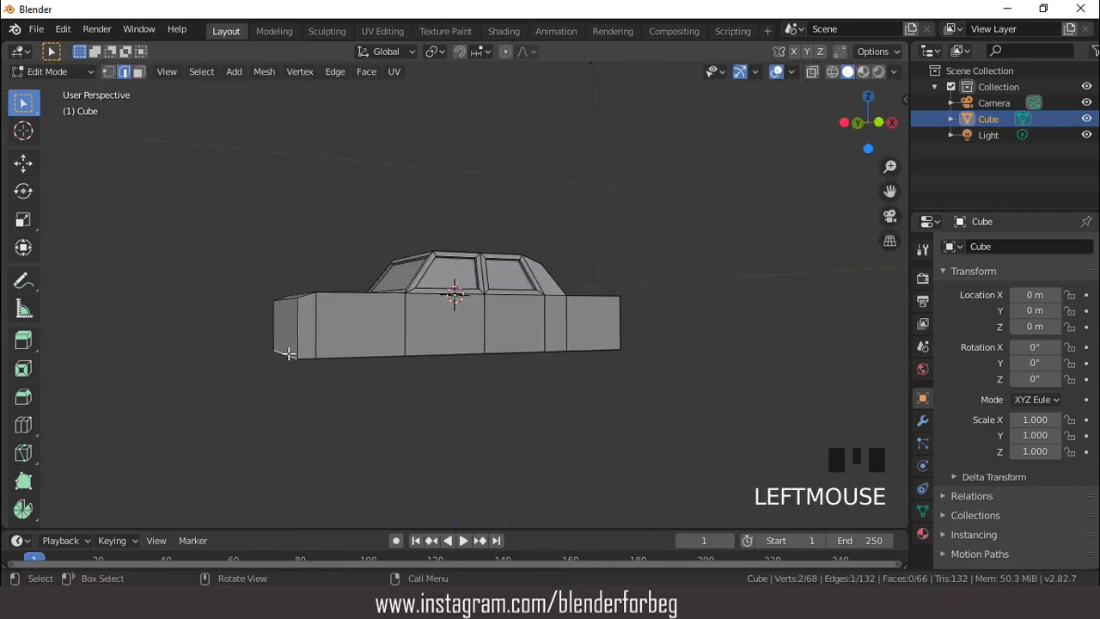
{"action": "key", "text": "KP_1"}
{"action": "key", "text": "g"}
{"action": "key", "text": "z"}
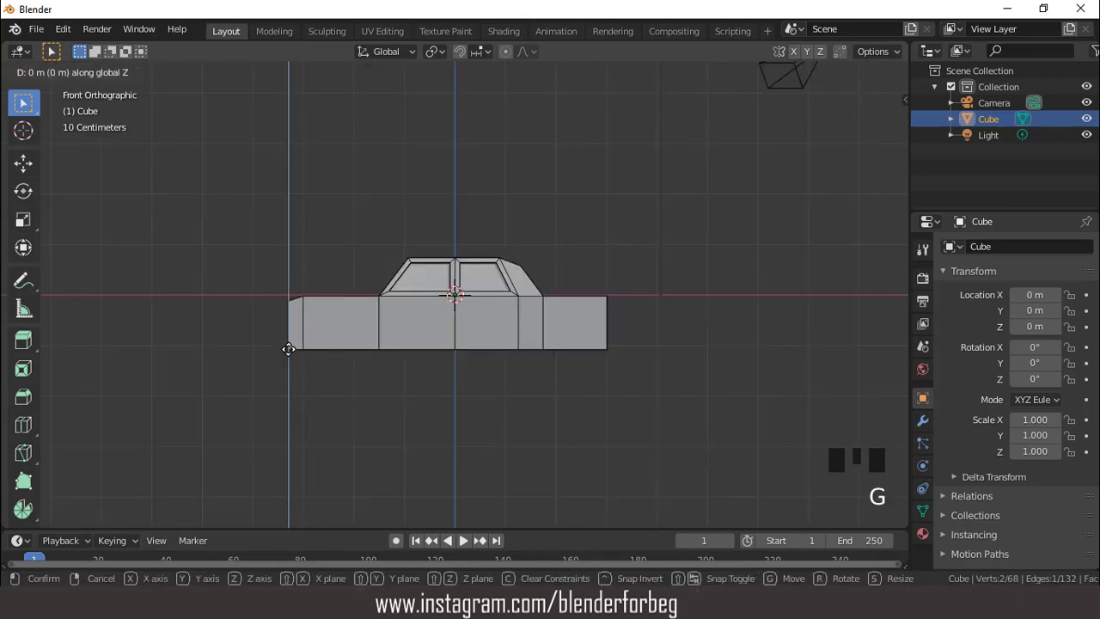
{"action": "left_click", "coordinate": [289, 349]}
{"action": "key", "text": "g"}
{"action": "key", "text": "z"}
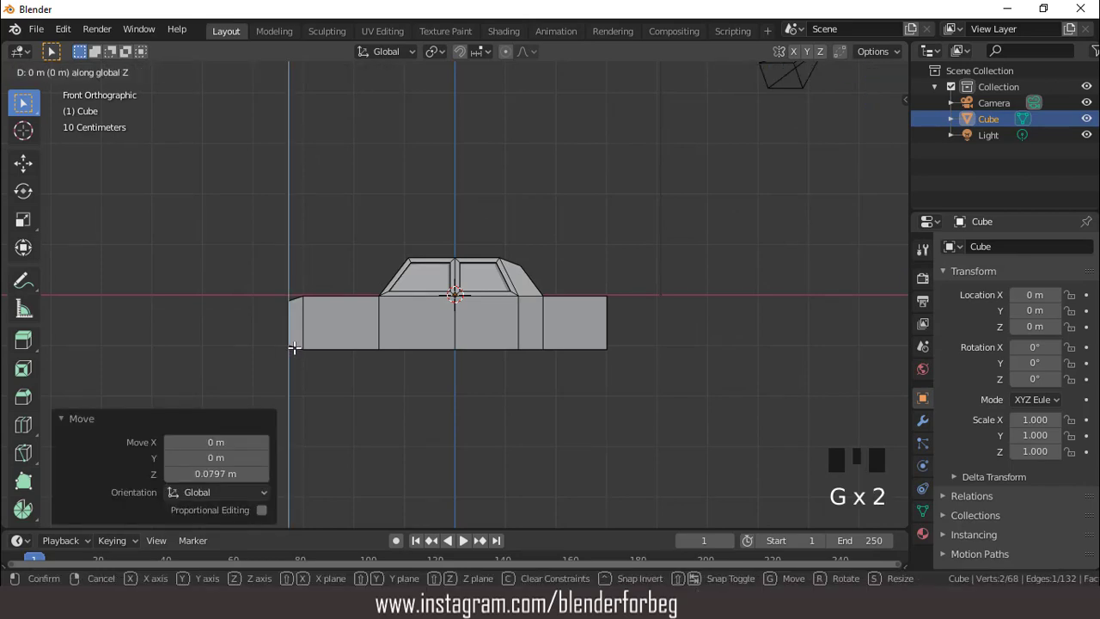
{"action": "left_click", "coordinate": [294, 350]}
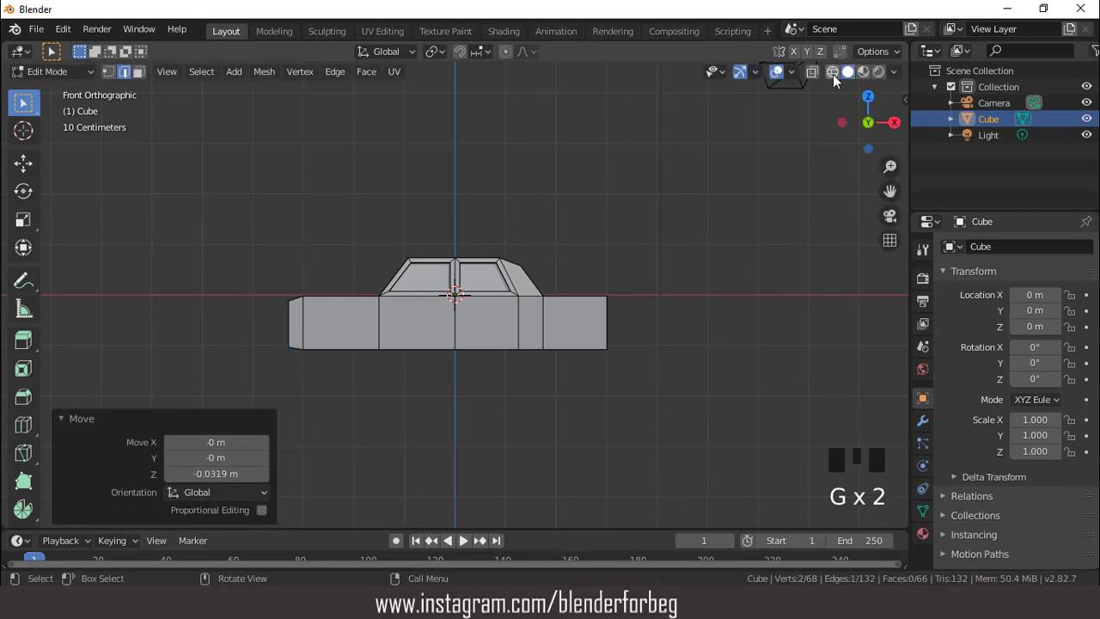
In wireframe shading, raise the four bottom vertices at the -X end about 0.08 m along Z and return to solid shading
{"action": "left_click", "coordinate": [812, 72]}
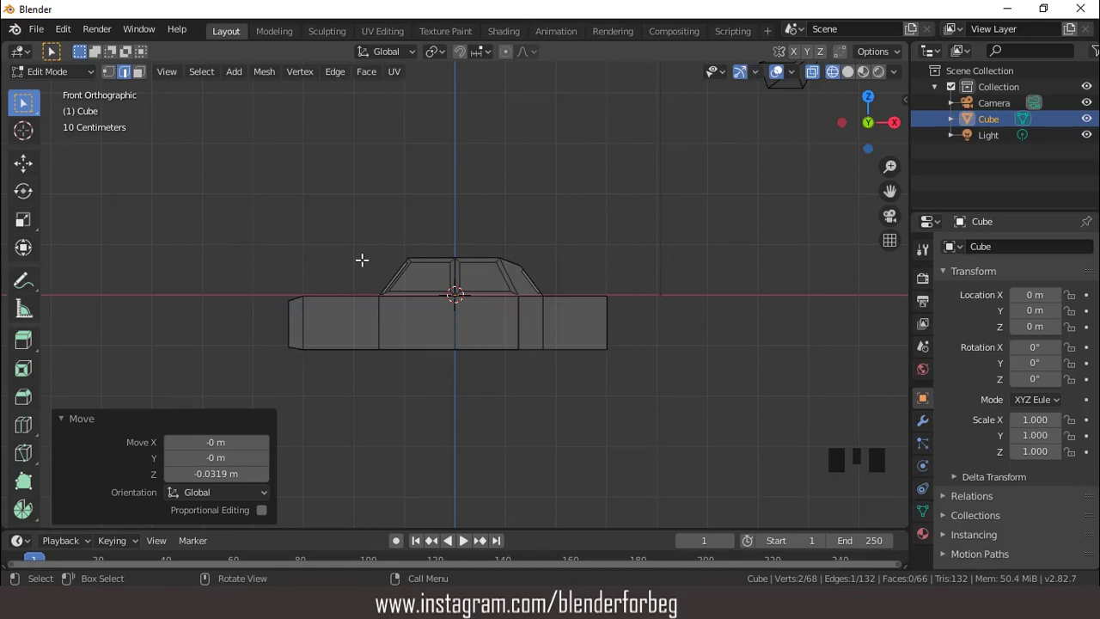
{"action": "key", "text": "1"}
{"action": "left_click_drag", "start_coordinate": [273, 333], "coordinate": [327, 365]}
{"action": "key", "text": "g"}
{"action": "key", "text": "z"}
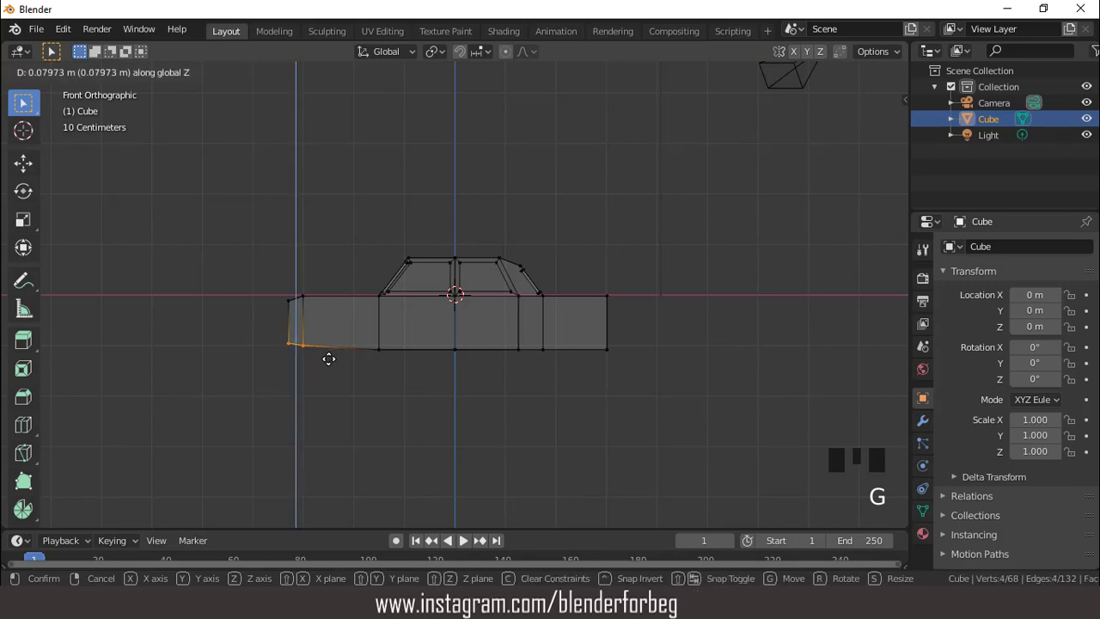
{"action": "left_click", "coordinate": [329, 359]}
{"action": "scroll", "coordinate": [472, 287], "scroll_direction": "down", "scroll_amount": 2}
{"action": "middle_click_drag", "start_coordinate": [472, 287], "coordinate": [528, 332]}
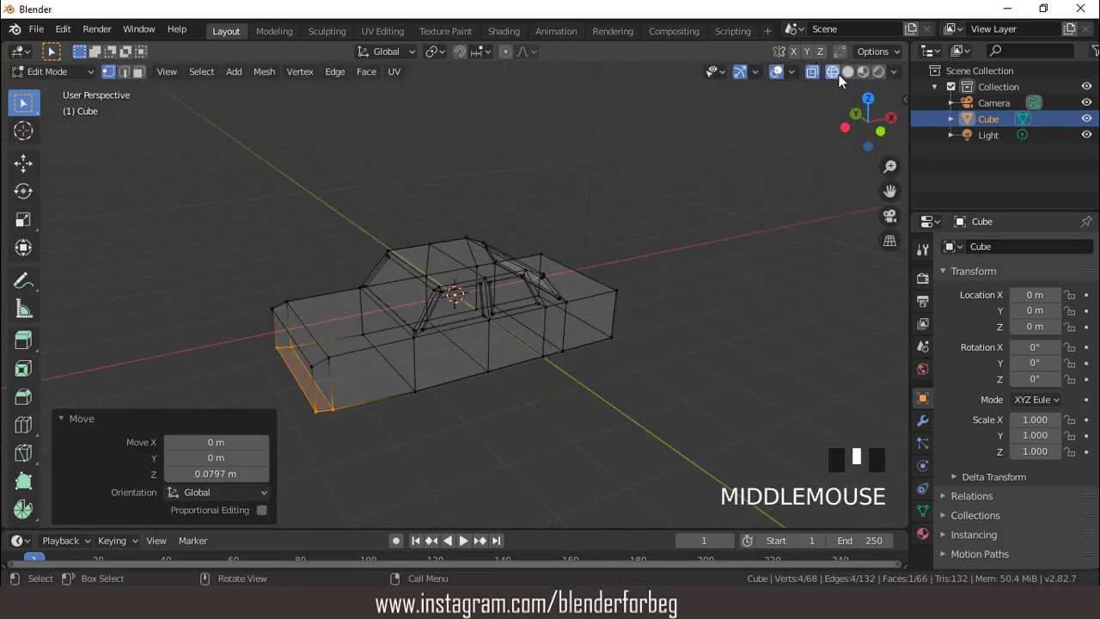
{"action": "left_click", "coordinate": [846, 72]}
Add one centered loop cut running lengthwise through the car body along the X axis
{"action": "scroll", "coordinate": [661, 197], "scroll_direction": "down", "scroll_amount": 3}
{"action": "mouse_move", "coordinate": [661, 197]}
{"action": "middle_mouse_down"}
{"action": "mouse_move", "coordinate": [407, 216]}
{"action": "mouse_move", "coordinate": [605, 197]}
{"action": "mouse_move", "coordinate": [484, 263]}
{"action": "mouse_move", "coordinate": [547, 275]}
{"action": "mouse_move", "coordinate": [500, 271]}
{"action": "middle_mouse_up"}
{"action": "key", "text": "Tab"}
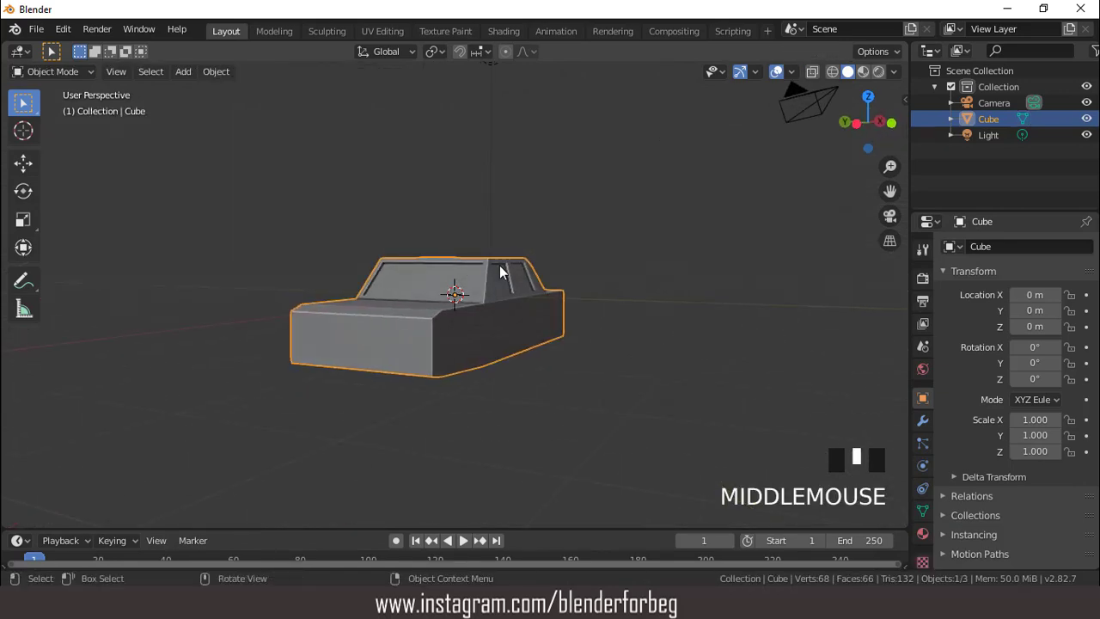
{"action": "key", "text": "KP_7"}
{"action": "scroll", "coordinate": [500, 271], "scroll_direction": "up", "scroll_amount": 1}
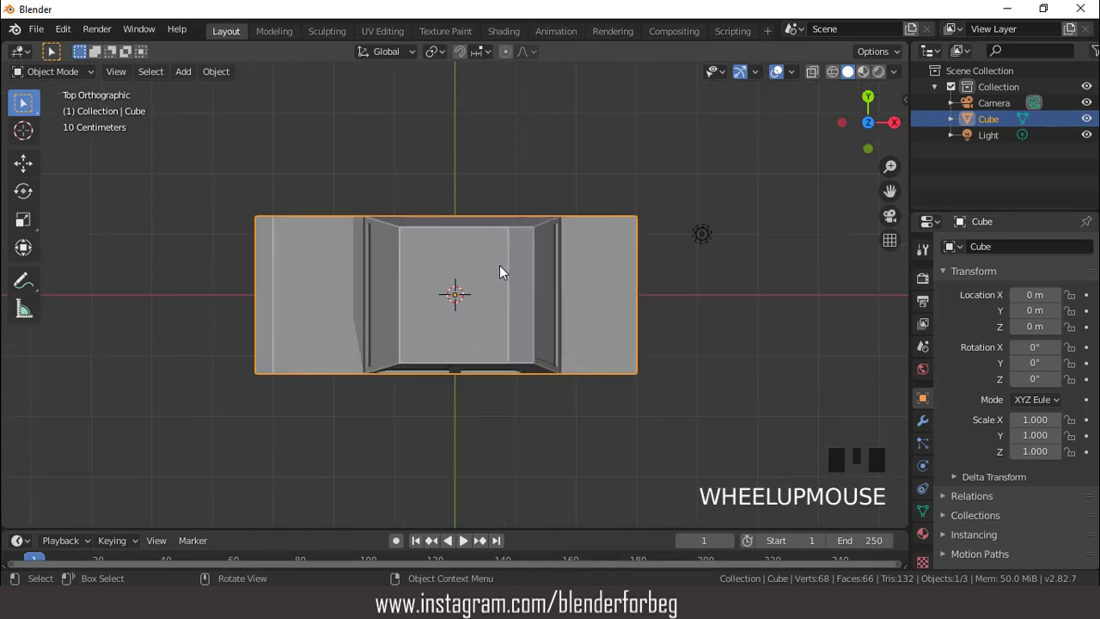
{"action": "key", "text": "Tab"}
{"action": "scroll", "coordinate": [485, 297], "scroll_direction": "up", "scroll_amount": 2}
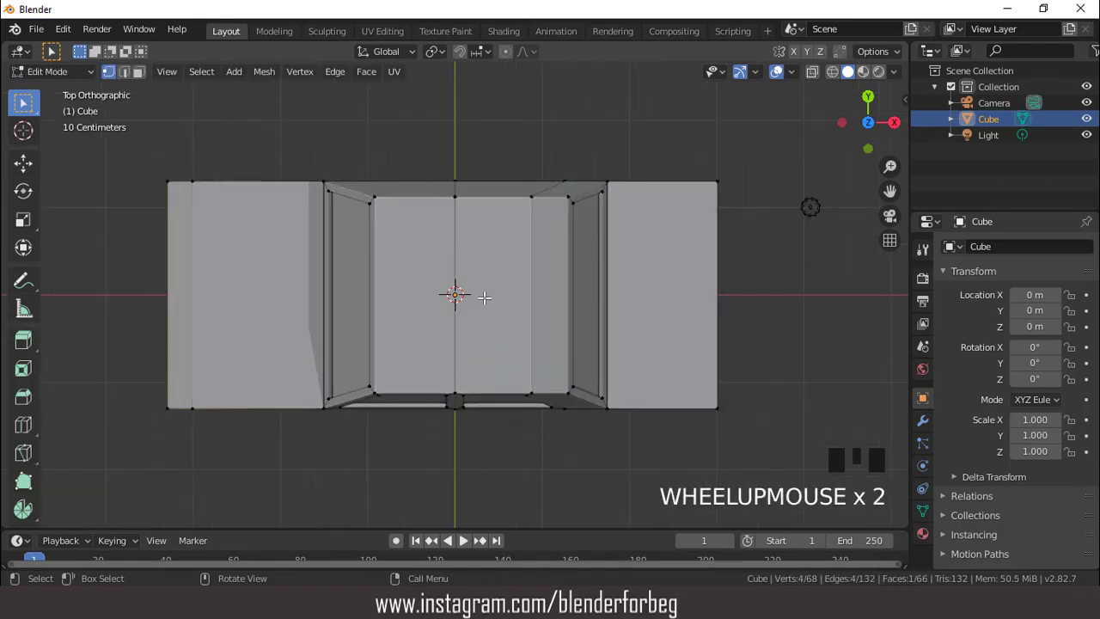
{"action": "key", "text": "ctrl+r"}
{"action": "left_click", "coordinate": [483, 238]}
{"action": "right_click", "coordinate": [484, 238]}
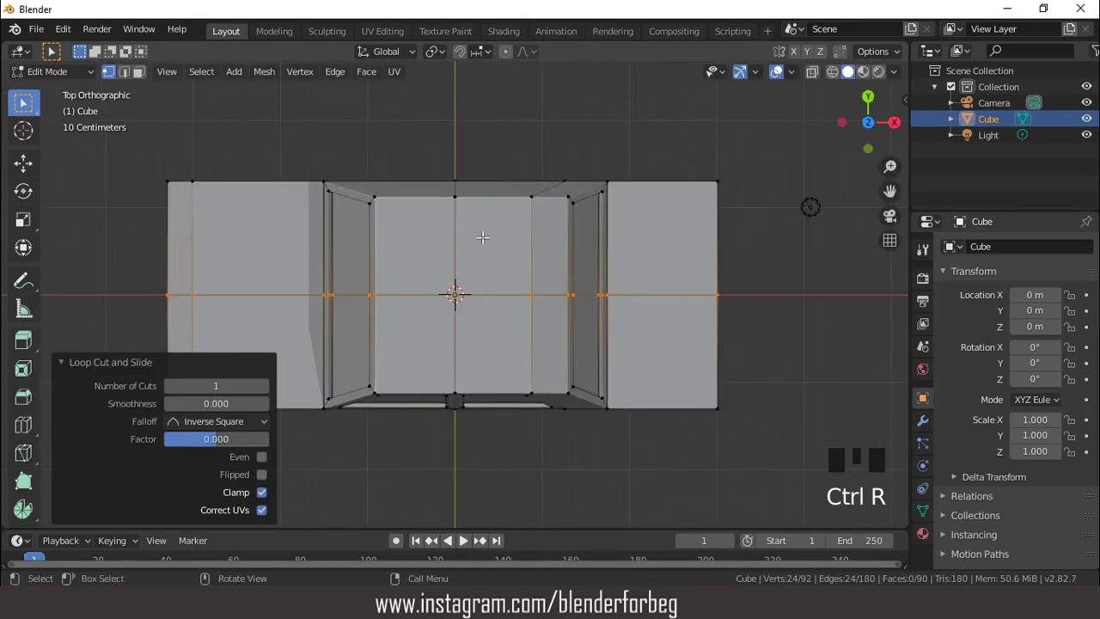
In wireframe shading, delete all vertices on the +Y half of the car and return to Object Mode in solid shading
{"action": "scroll", "coordinate": [484, 238], "scroll_direction": "down", "scroll_amount": 3}
{"action": "key", "text": "1"}
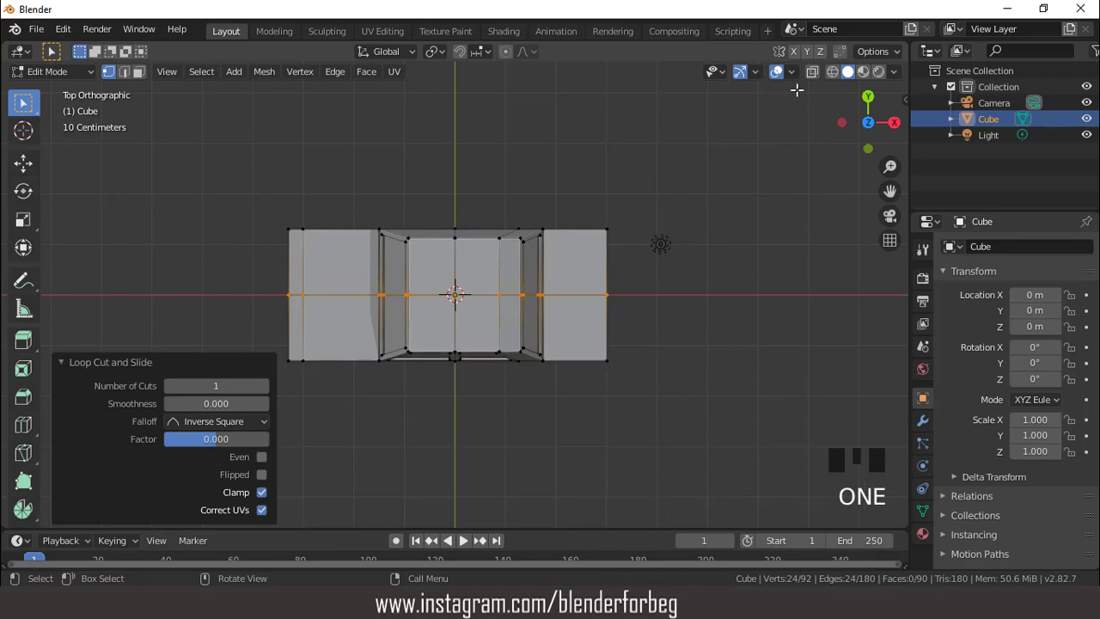
{"action": "left_click", "coordinate": [832, 73]}
{"action": "left_click_drag", "start_coordinate": [246, 204], "coordinate": [678, 273]}
{"action": "key", "text": "x"}
{"action": "left_click", "coordinate": [575, 181]}
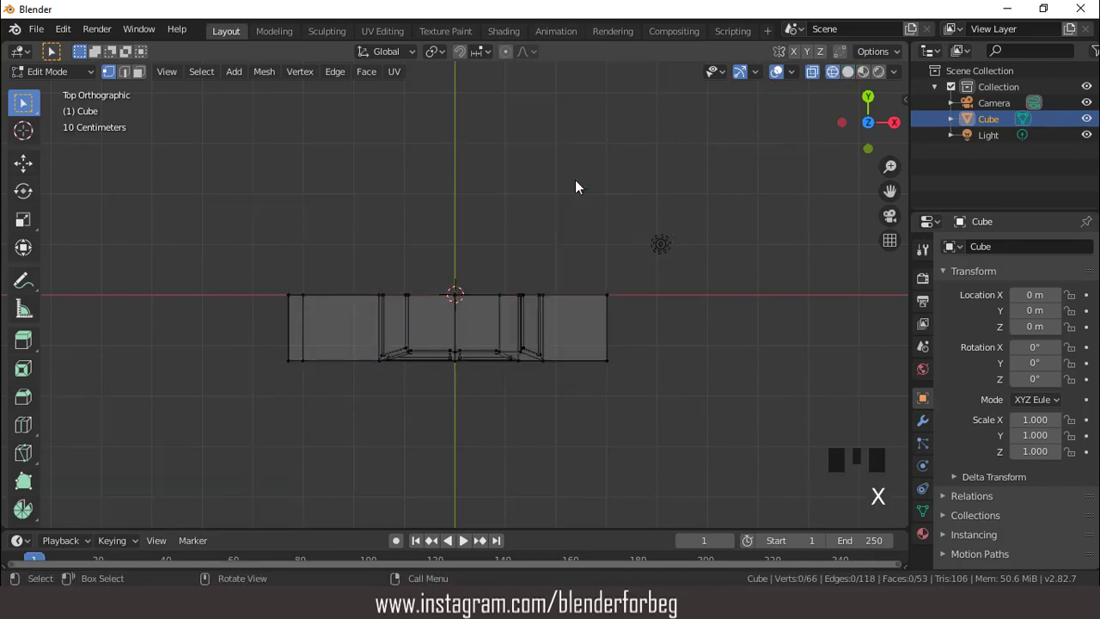
{"action": "scroll", "coordinate": [533, 285], "scroll_direction": "down", "scroll_amount": 3}
{"action": "middle_click_drag", "start_coordinate": [533, 284], "coordinate": [582, 194]}
{"action": "key", "text": "Tab"}
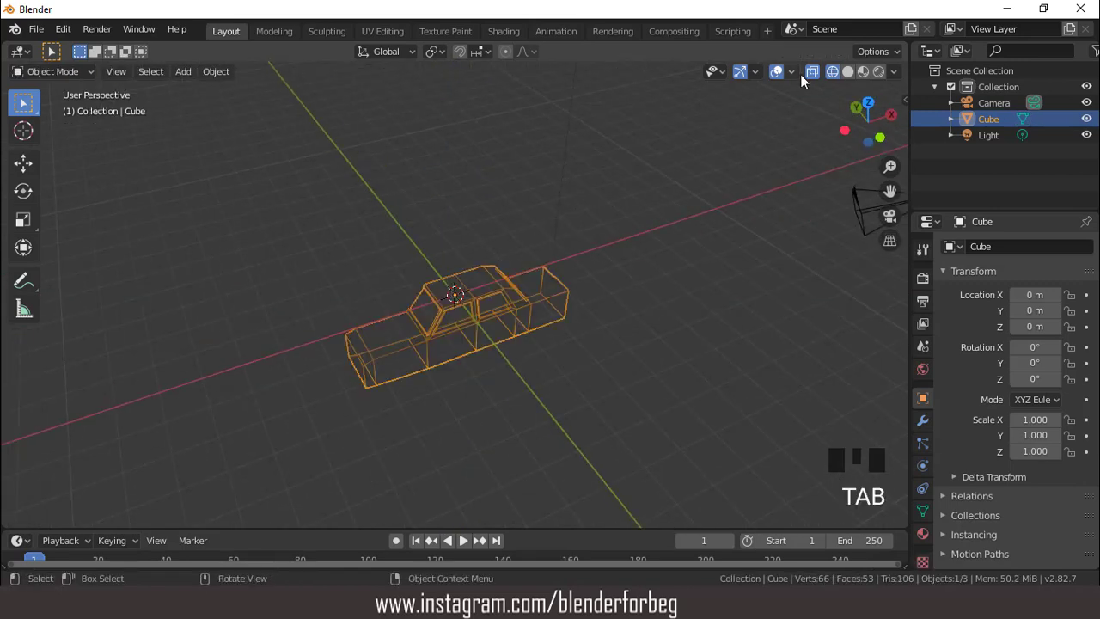
{"action": "left_click", "coordinate": [847, 71]}
Add a Mirror modifier to the half body, with the X axis disabled and the Y axis enabled
{"action": "scroll", "coordinate": [642, 272], "scroll_direction": "down", "scroll_amount": 2}
{"action": "mouse_move", "coordinate": [643, 273]}
{"action": "middle_mouse_down"}
{"action": "mouse_move", "coordinate": [623, 232]}
{"action": "mouse_move", "coordinate": [671, 284]}
{"action": "middle_mouse_up"}
{"action": "left_click", "coordinate": [923, 421]}
{"action": "left_click", "coordinate": [967, 247]}
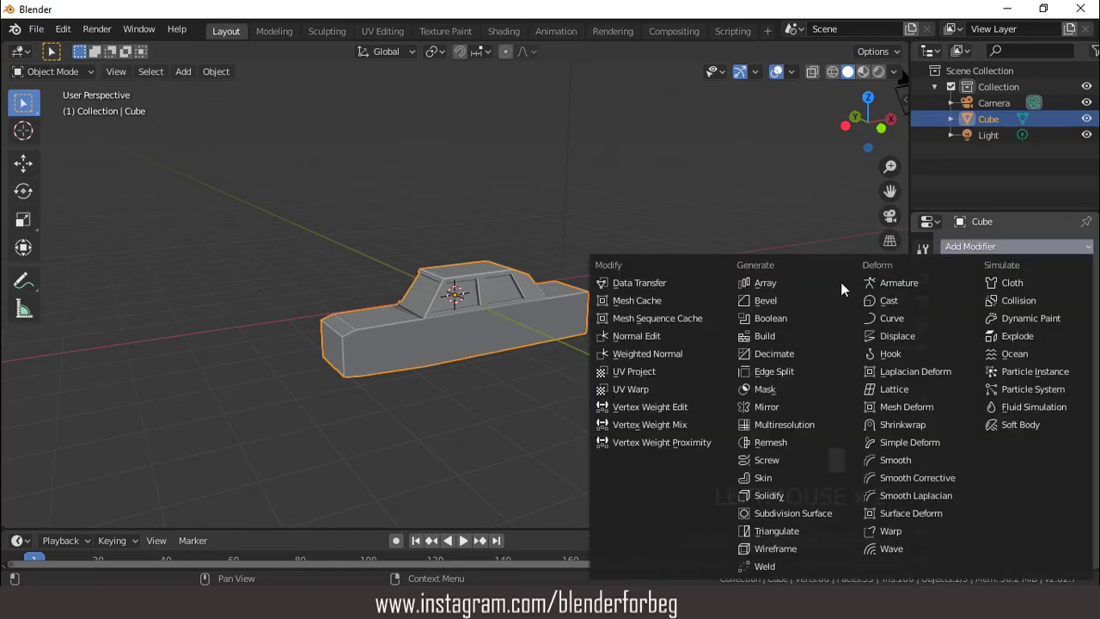
{"action": "left_click", "coordinate": [766, 409]}
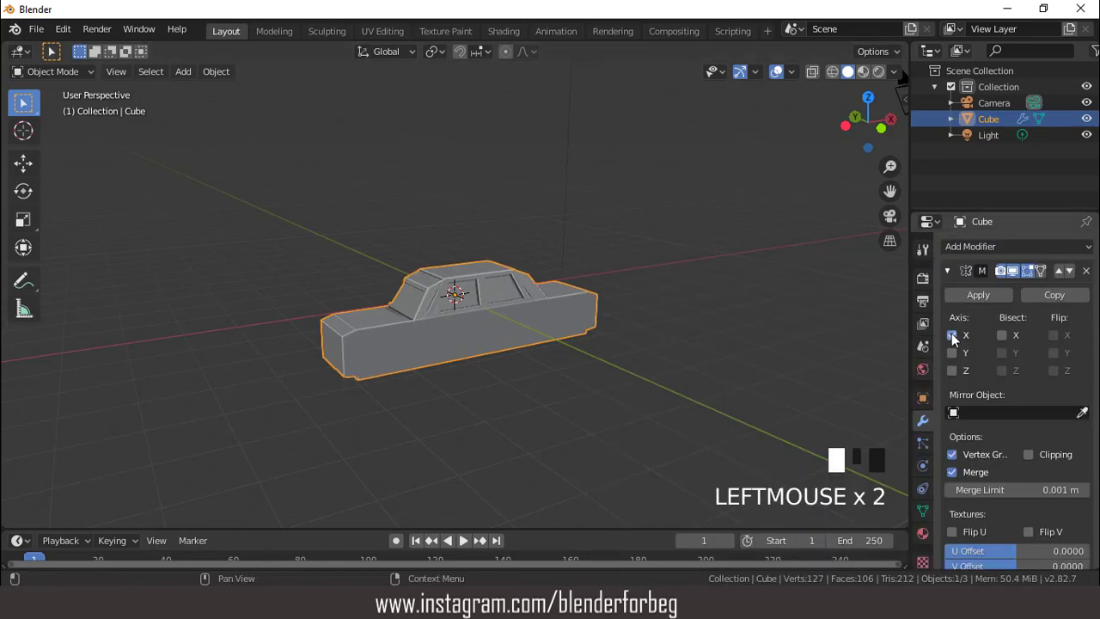
{"action": "left_click", "coordinate": [951, 336]}
{"action": "left_click", "coordinate": [951, 352]}
{"action": "scroll", "coordinate": [499, 314], "scroll_direction": "down", "scroll_amount": 3}
{"action": "middle_click_drag", "start_coordinate": [476, 300], "coordinate": [524, 344]}
{"action": "scroll", "coordinate": [493, 308], "scroll_direction": "up", "scroll_amount": 2}
In Edit Mode, select the half body's end face on the -X side and duplicate it in place
{"action": "key", "text": "Tab"}
{"action": "scroll", "coordinate": [493, 308], "scroll_direction": "down", "scroll_amount": 2}
{"action": "key", "text": "3"}
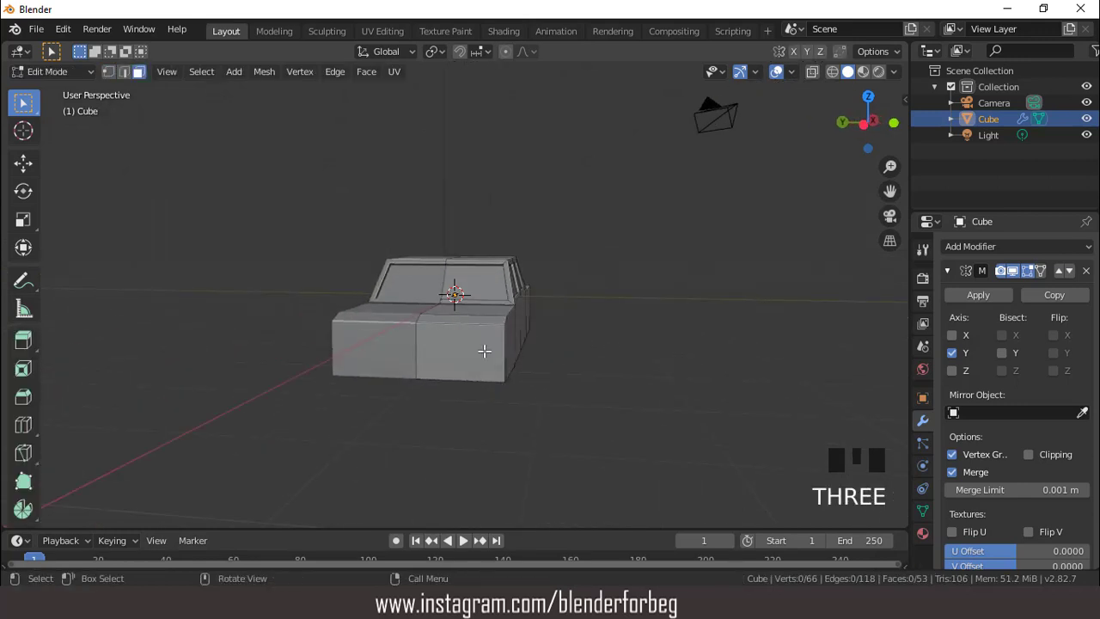
{"action": "left_click", "coordinate": [484, 351]}
{"action": "scroll", "coordinate": [484, 351], "scroll_direction": "up", "scroll_amount": 1}
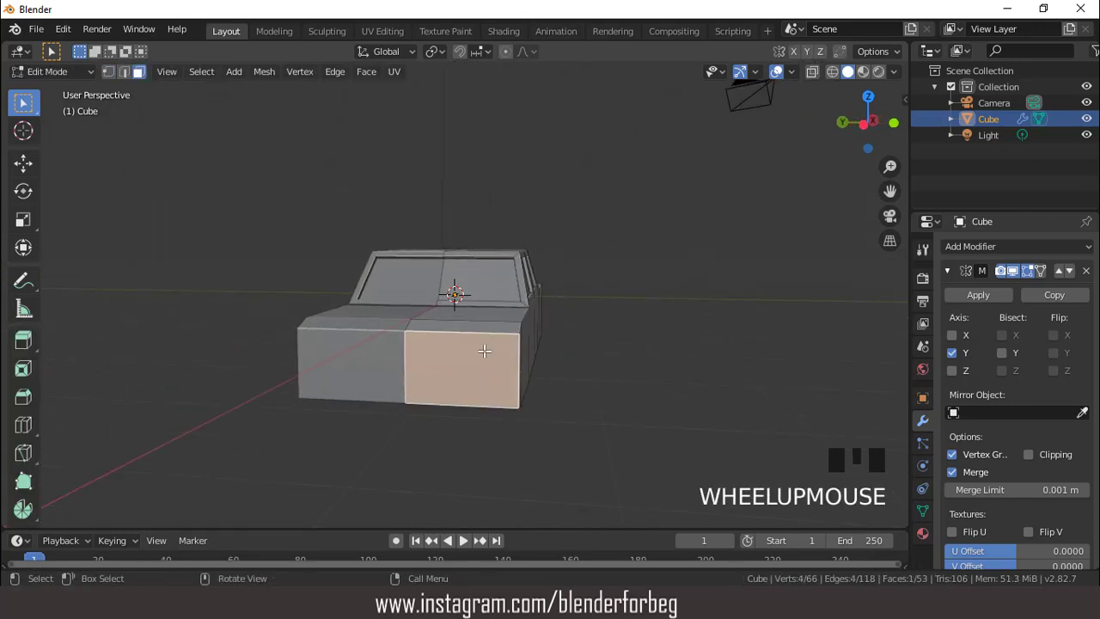
{"action": "key", "text": "shift+d"}
{"action": "right_click", "coordinate": [484, 351]}
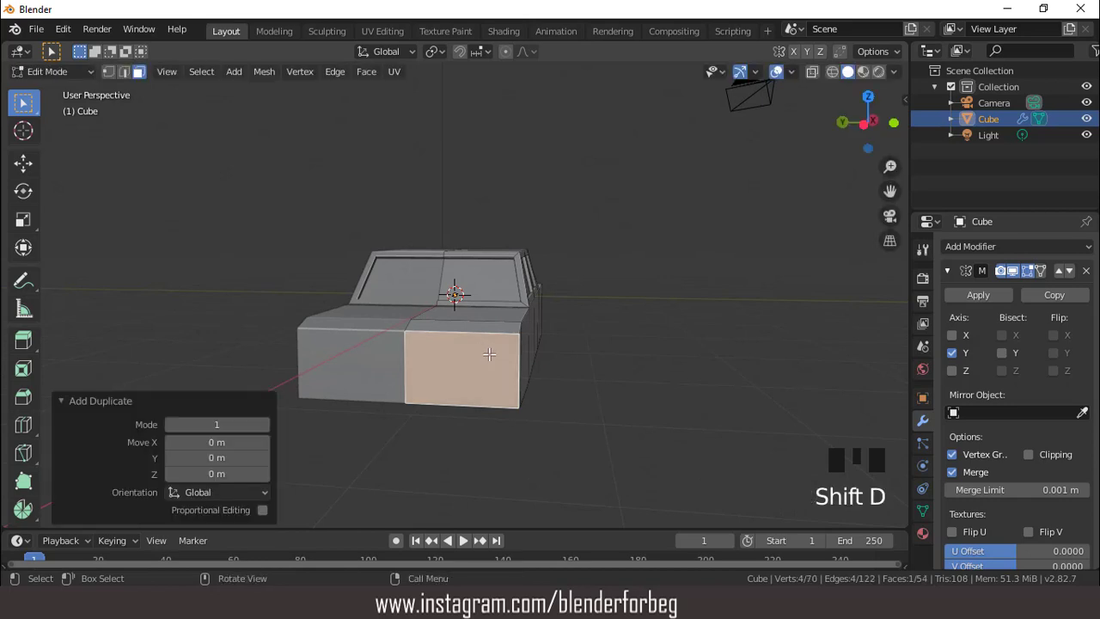
Scale the duplicated face to about 0.239 along Z and lower it about 0.305 m to form a bumper strip
{"action": "key", "text": "s"}
{"action": "key", "text": "z"}
{"action": "left_click", "coordinate": [465, 361]}
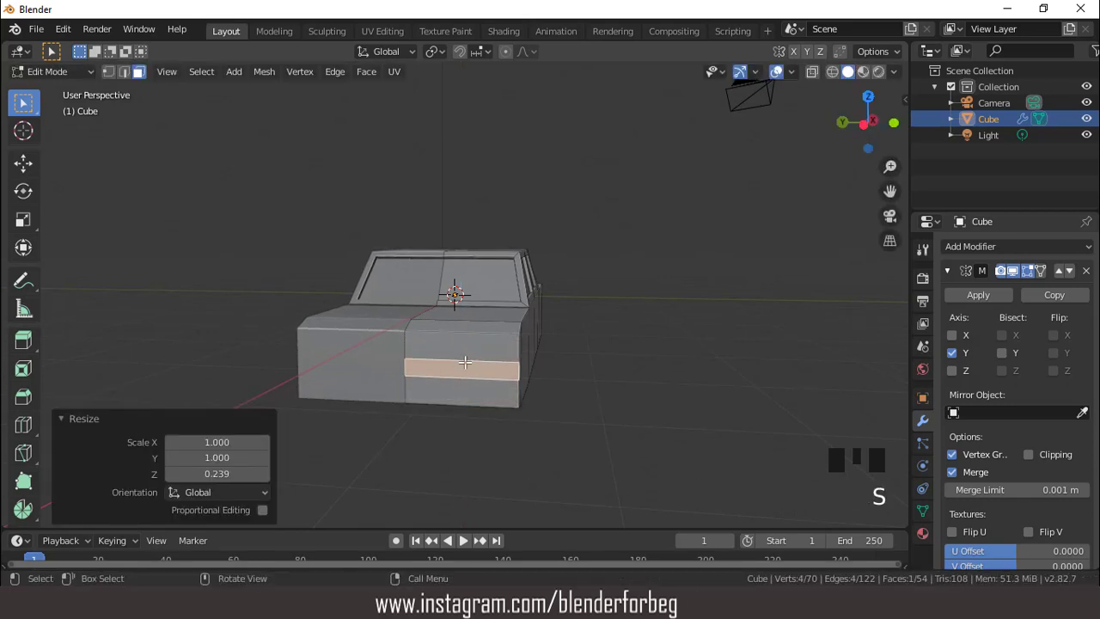
{"action": "key", "text": "g"}
{"action": "key", "text": "z"}
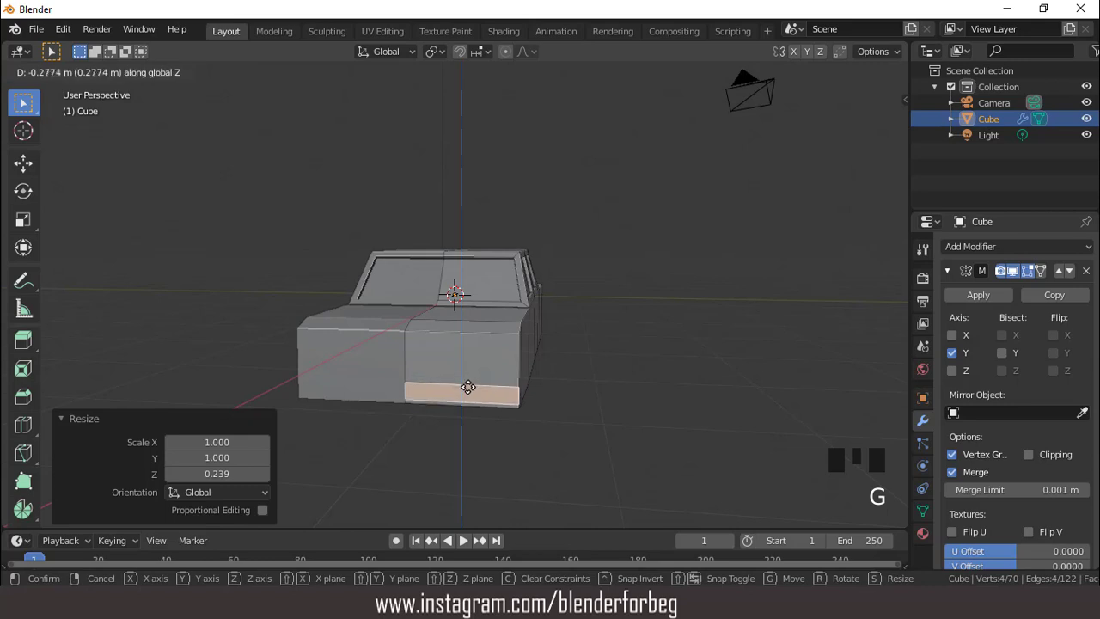
{"action": "left_click", "coordinate": [469, 389]}
Extrude the bumper strip about 0.121 m outward from the -X end of the car
{"action": "middle_click_drag", "start_coordinate": [469, 389], "coordinate": [553, 413]}
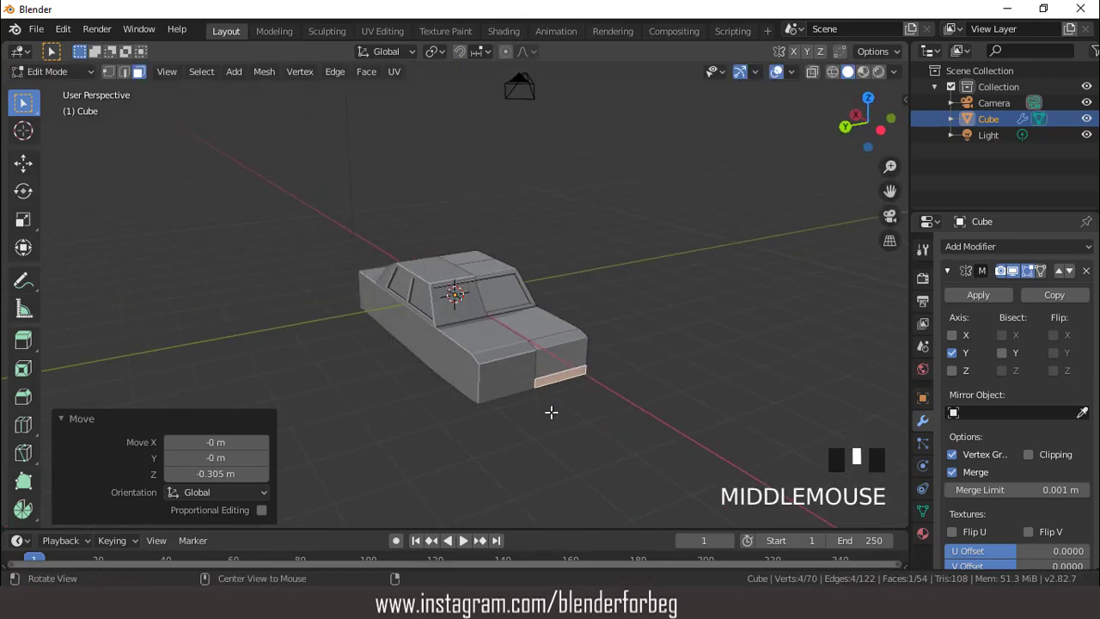
{"action": "scroll", "coordinate": [576, 407], "scroll_direction": "up", "scroll_amount": 2}
{"action": "key", "text": "e"}
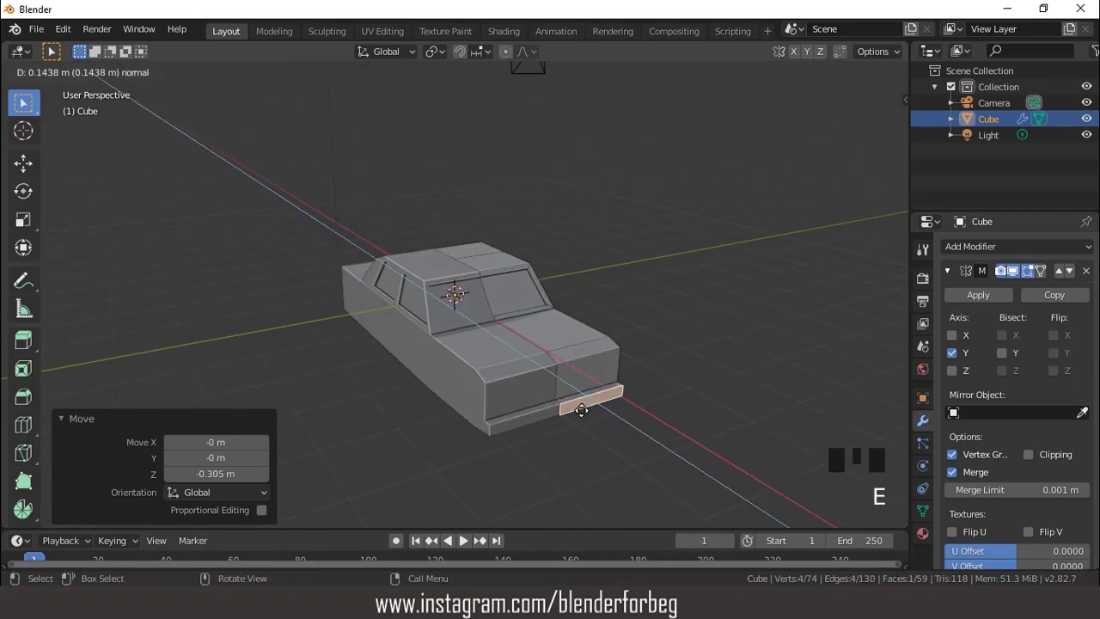
{"action": "left_click", "coordinate": [584, 403]}
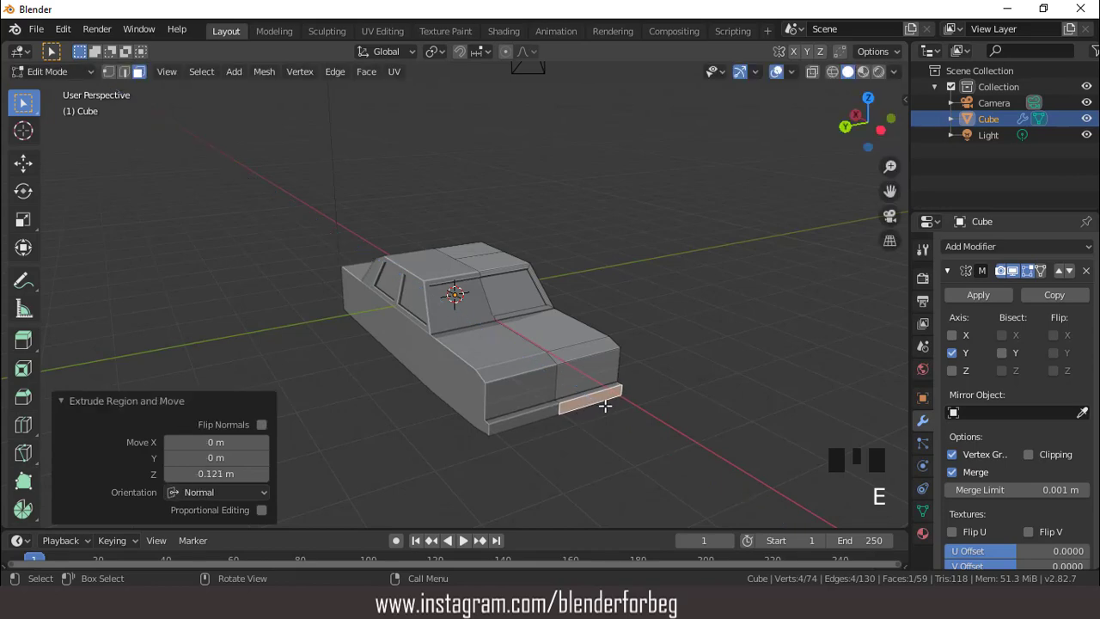
Extrude the bumper's outer end sideways past the body, and extrude that end block's back face about 0.167 m along the car's side
{"action": "middle_click_drag", "start_coordinate": [601, 401], "coordinate": [391, 415]}
{"action": "left_click", "coordinate": [360, 412]}
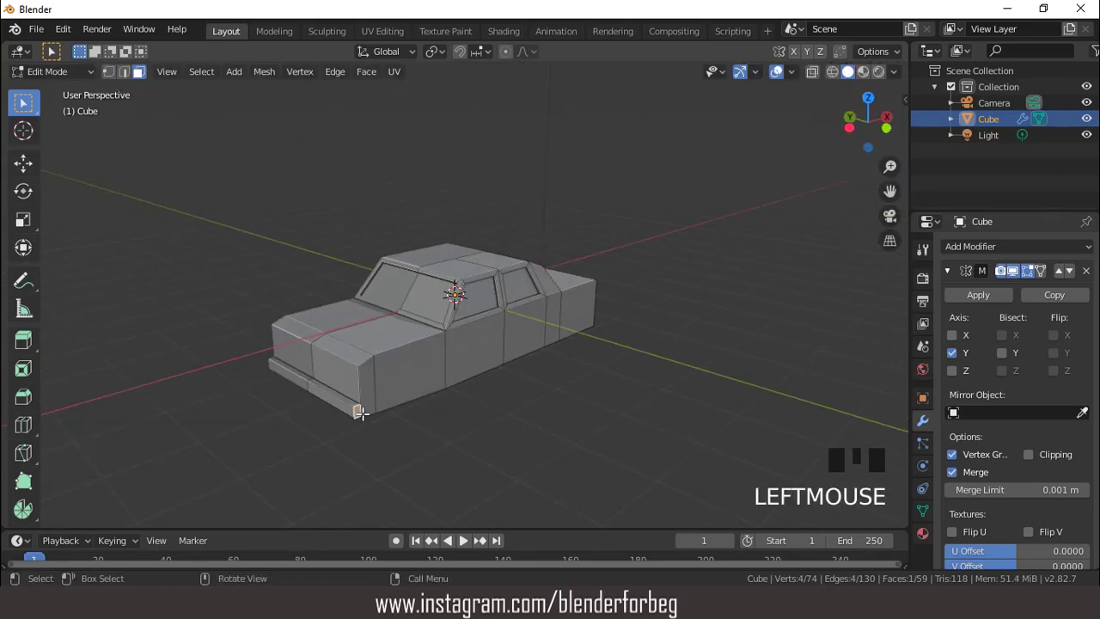
{"action": "key", "text": "e"}
{"action": "left_click", "coordinate": [432, 444]}
{"action": "middle_click_drag", "start_coordinate": [432, 443], "coordinate": [308, 398]}
{"action": "left_click", "coordinate": [274, 352]}
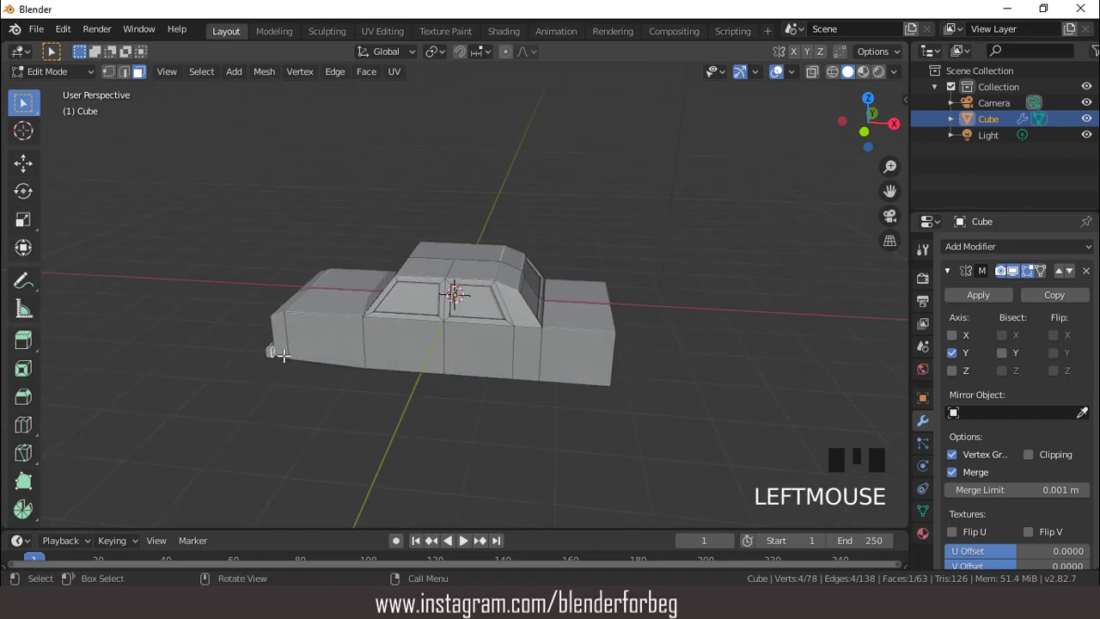
{"action": "key", "text": "e"}
{"action": "left_click", "coordinate": [291, 358]}
Enable Clipping on the Mirror modifier and add two vertical loop cuts across the front of the bumper half, without sliding them
{"action": "middle_click_drag", "start_coordinate": [294, 356], "coordinate": [498, 341]}
{"action": "left_click", "coordinate": [1029, 455]}
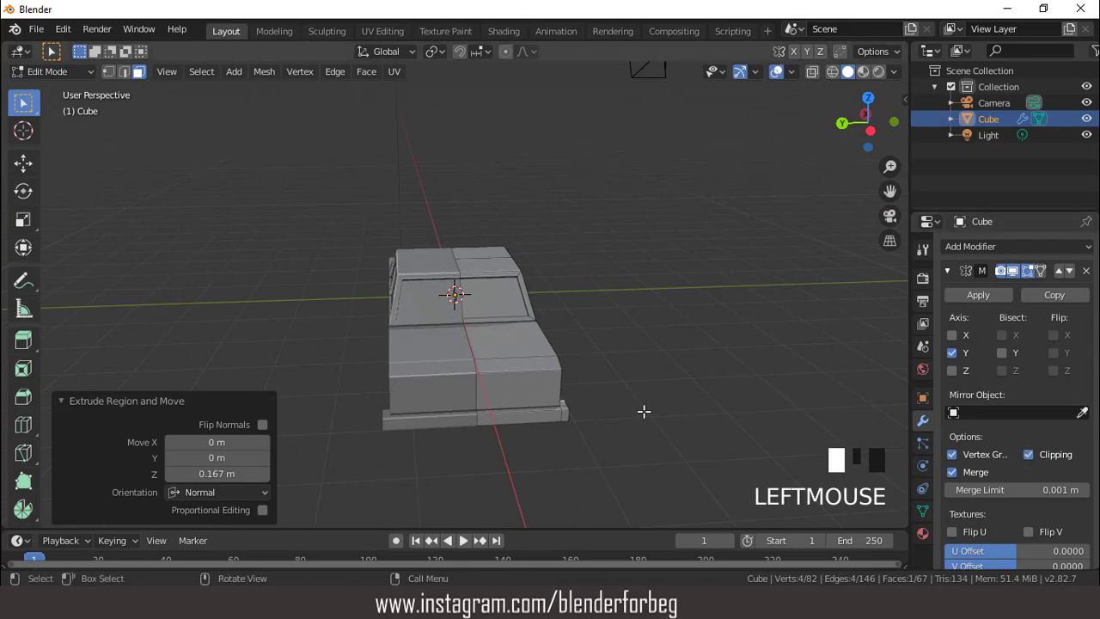
{"action": "scroll", "coordinate": [608, 413], "scroll_direction": "up", "scroll_amount": 2}
{"action": "mouse_move", "coordinate": [580, 391]}
{"action": "middle_mouse_down"}
{"action": "mouse_move", "coordinate": [589, 373]}
{"action": "mouse_move", "coordinate": [582, 399]}
{"action": "middle_mouse_up"}
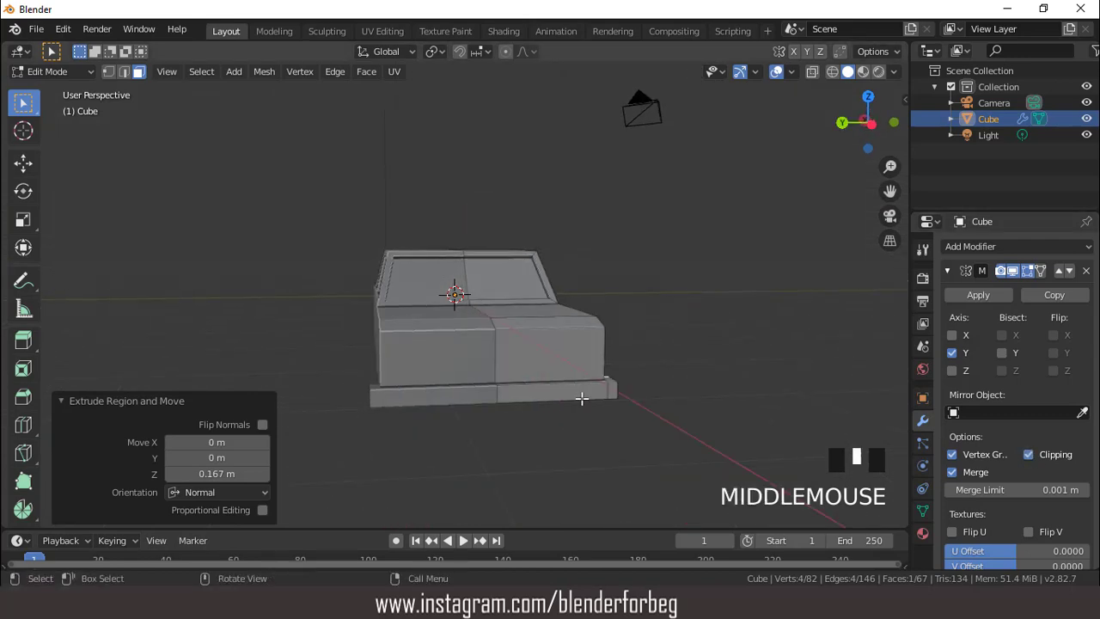
{"action": "key", "text": "ctrl+r"}
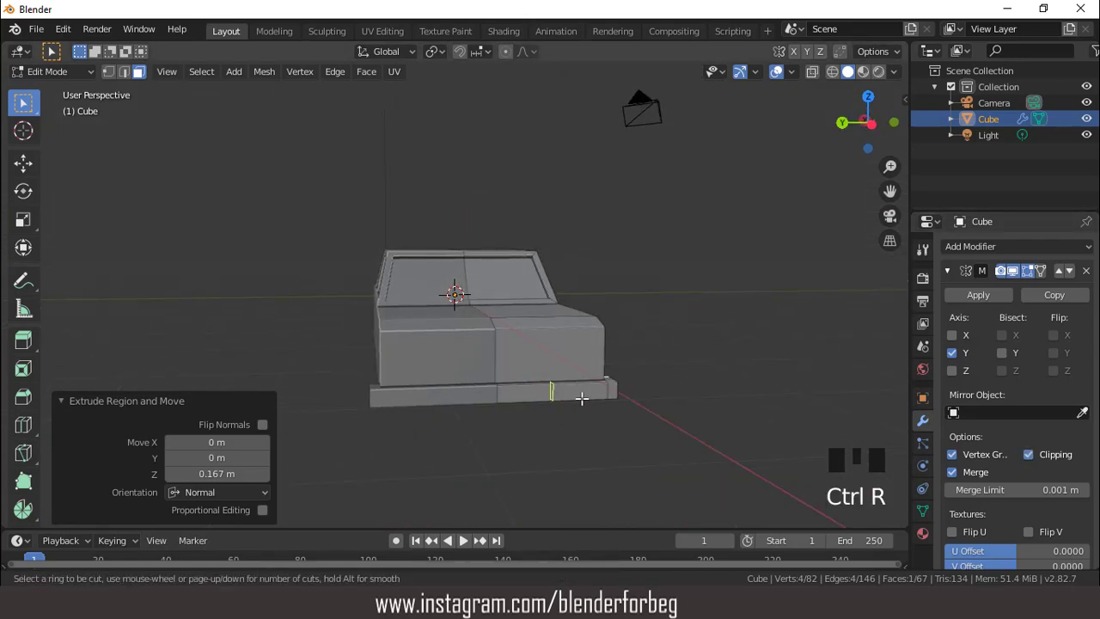
{"action": "scroll", "coordinate": [582, 398], "scroll_direction": "up", "scroll_amount": 1}
{"action": "left_click", "coordinate": [585, 396]}
{"action": "right_click", "coordinate": [589, 394]}
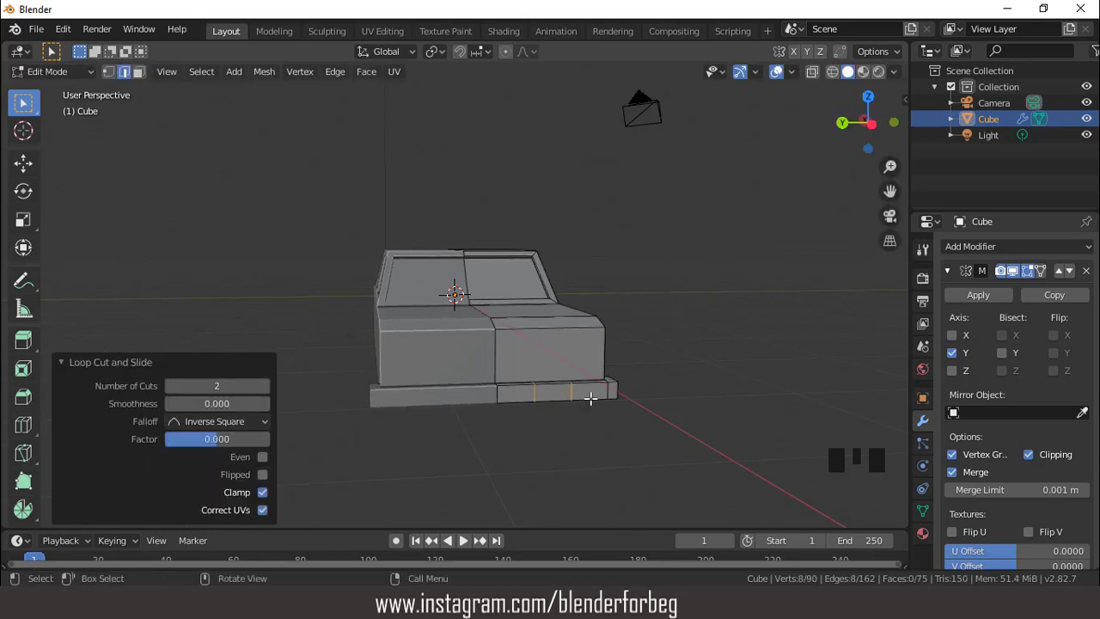
Scale the two bumper loops closer together along Y
{"action": "key", "text": "s"}
{"action": "key", "text": "y"}
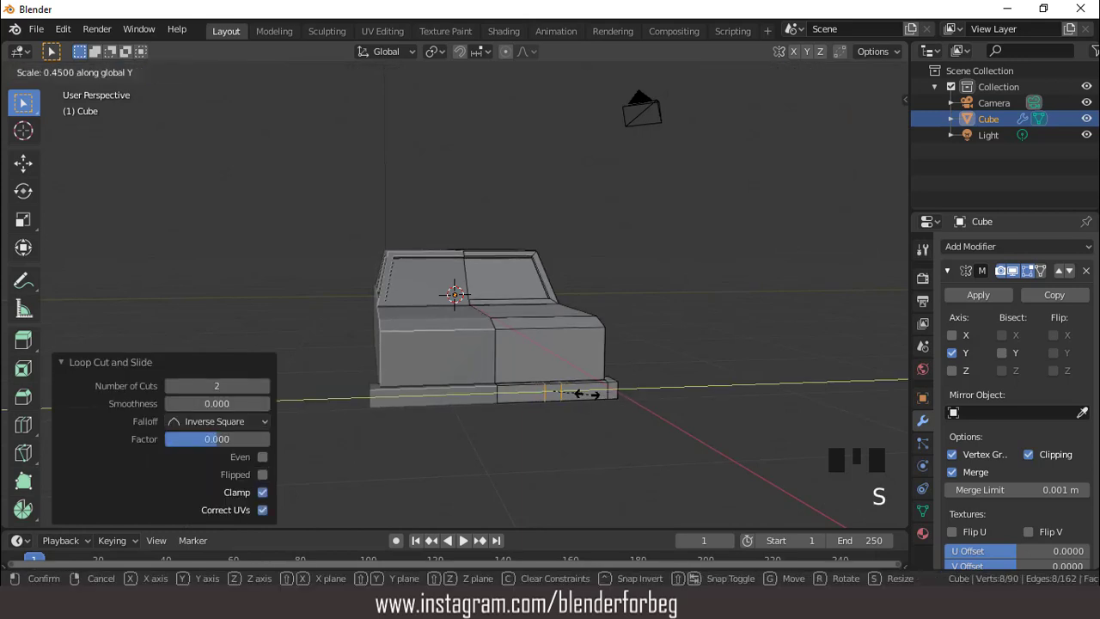
{"action": "left_click", "coordinate": [581, 393]}
Extrude the front, top and bottom bumper faces between the two loops along their normals with an offset of about -0.0735 m
{"action": "mouse_move", "coordinate": [582, 392]}
{"action": "middle_mouse_down"}
{"action": "mouse_move", "coordinate": [572, 373]}
{"action": "mouse_move", "coordinate": [574, 405]}
{"action": "middle_mouse_up"}
{"action": "key", "text": "3"}
{"action": "left_click", "coordinate": [574, 408]}
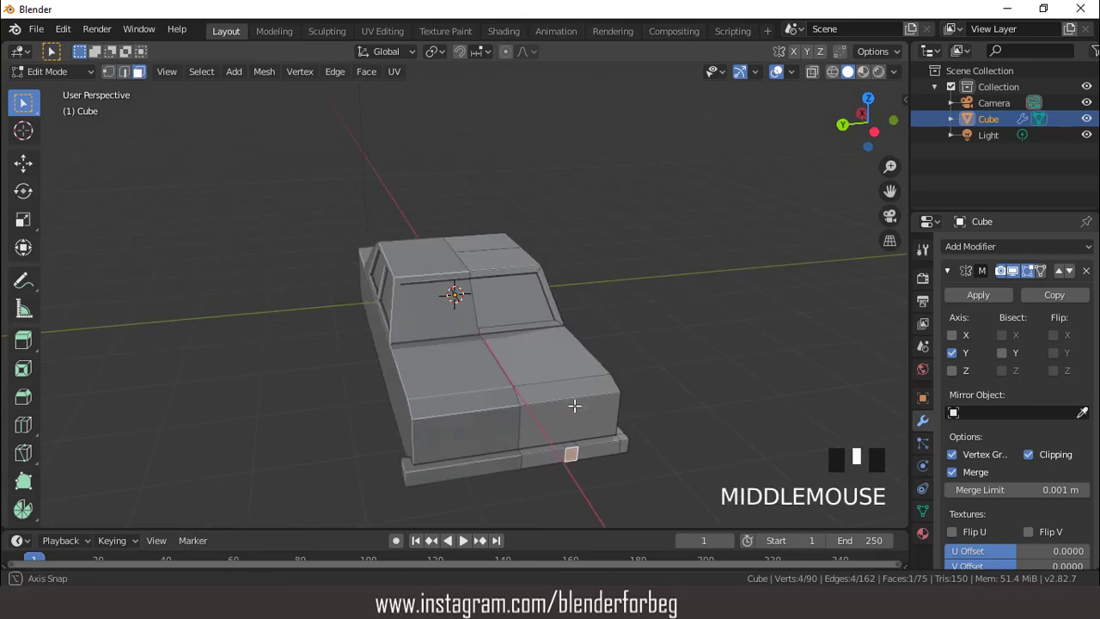
{"action": "left_click", "coordinate": [573, 451], "text": "shift"}
{"action": "middle_click_drag", "start_coordinate": [573, 452], "coordinate": [360, 124]}
{"action": "left_click", "coordinate": [560, 160], "text": "shift"}
{"action": "left_click", "coordinate": [367, 73]}
{"action": "left_click", "coordinate": [387, 108]}
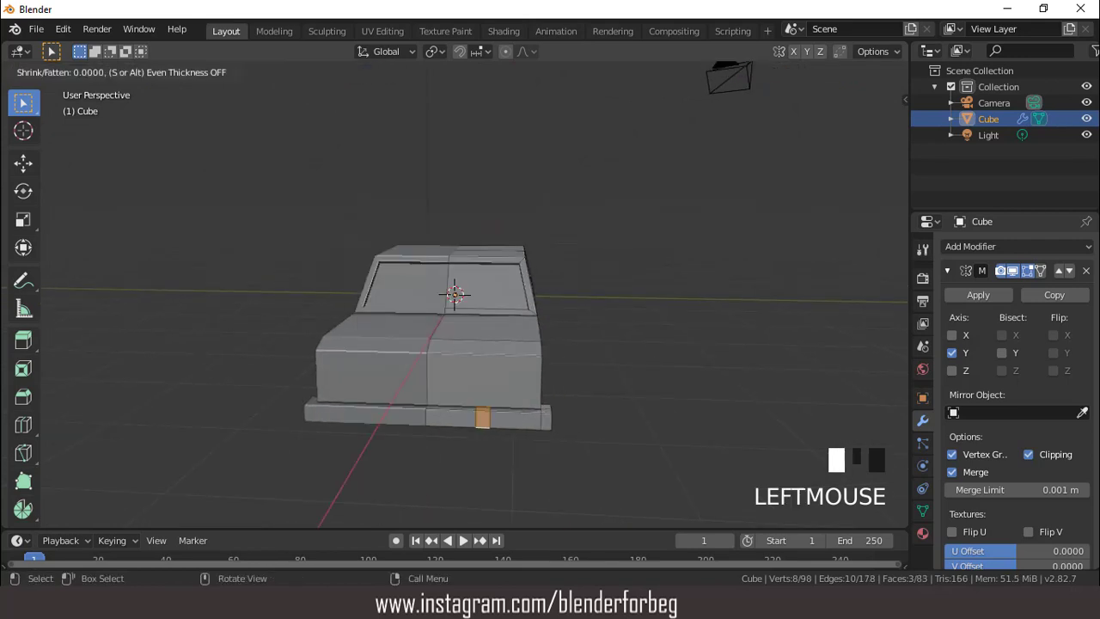
{"action": "middle_click_drag", "start_coordinate": [491, 297], "coordinate": [552, 312]}
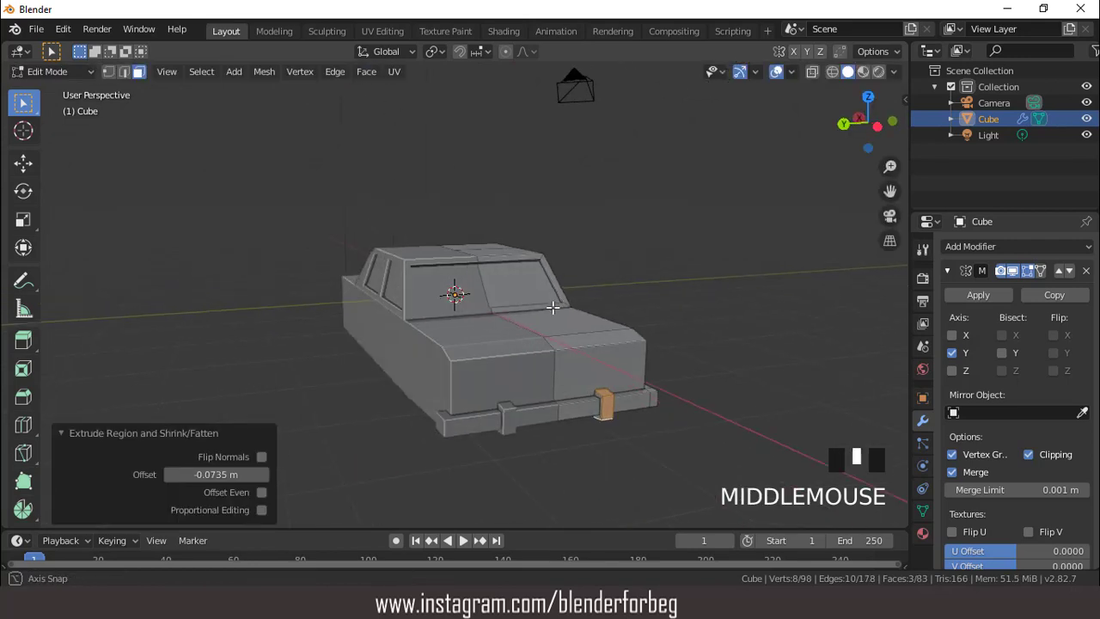
Select the vertical edge at the middle of the bumper's front in edge select mode
{"action": "left_click", "coordinate": [561, 412]}
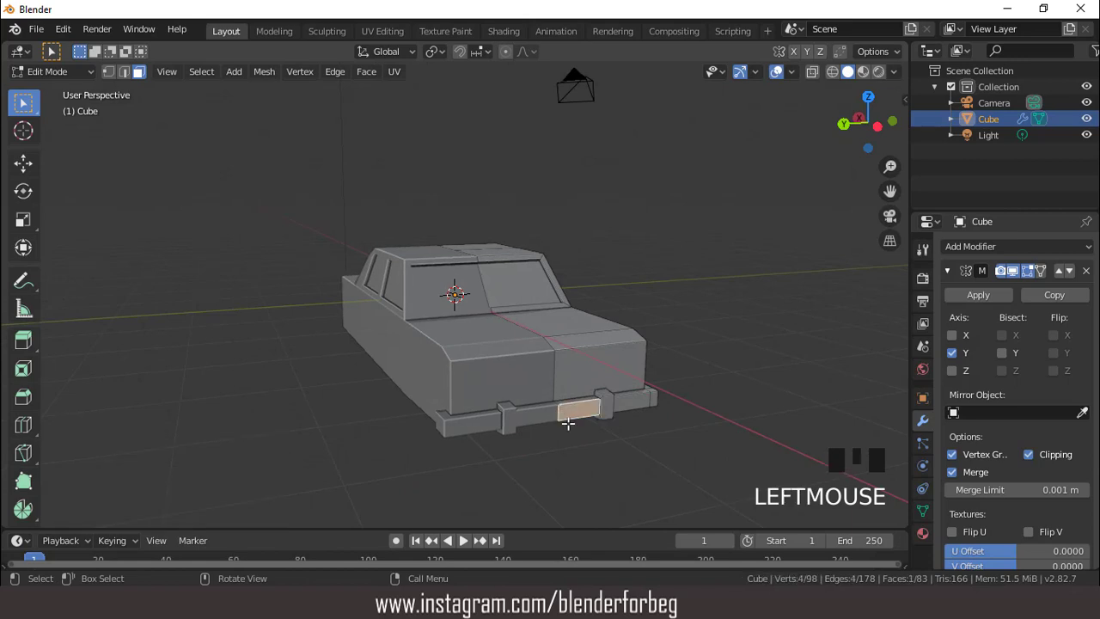
{"action": "key", "text": "2"}
{"action": "left_click", "coordinate": [566, 422]}
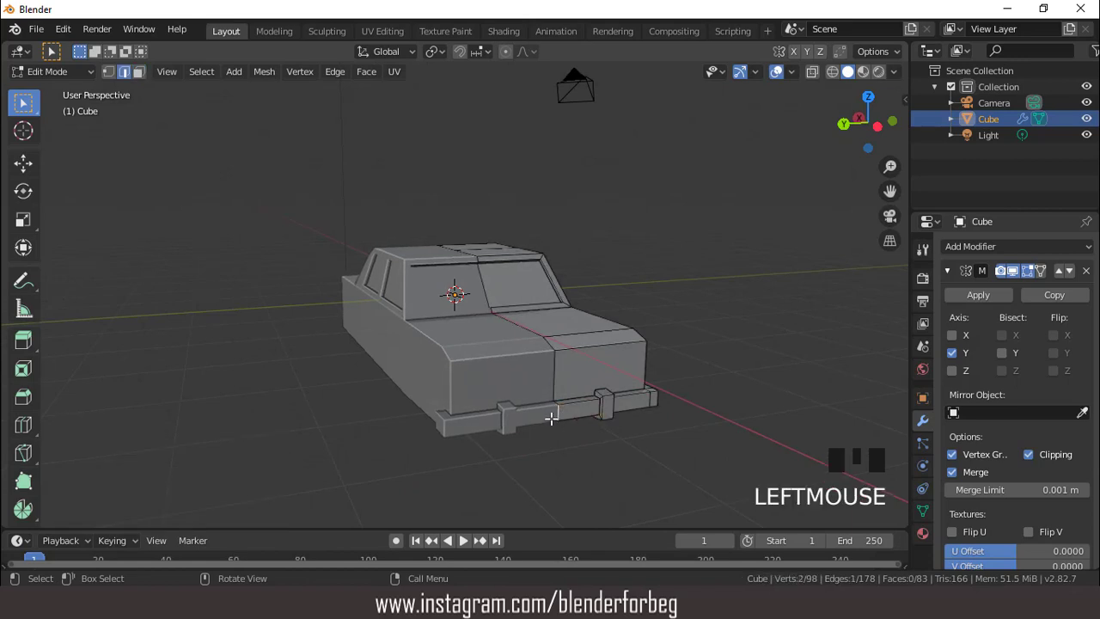
{"action": "middle_click_drag", "start_coordinate": [552, 417], "coordinate": [604, 448]}
{"action": "key", "text": "g"}
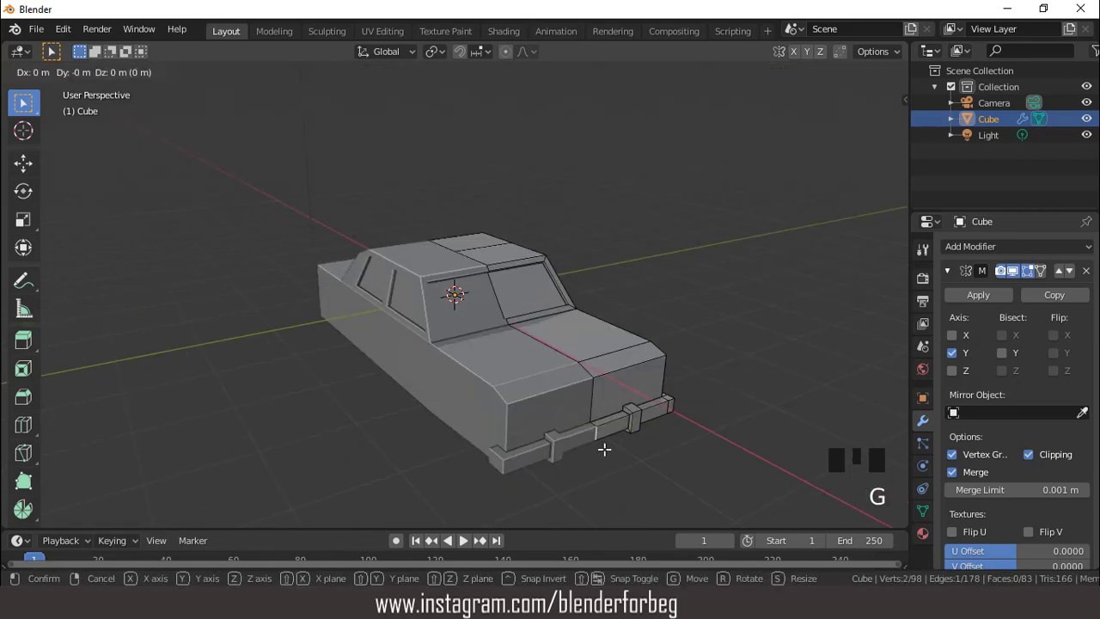
{"action": "key", "text": "g"}
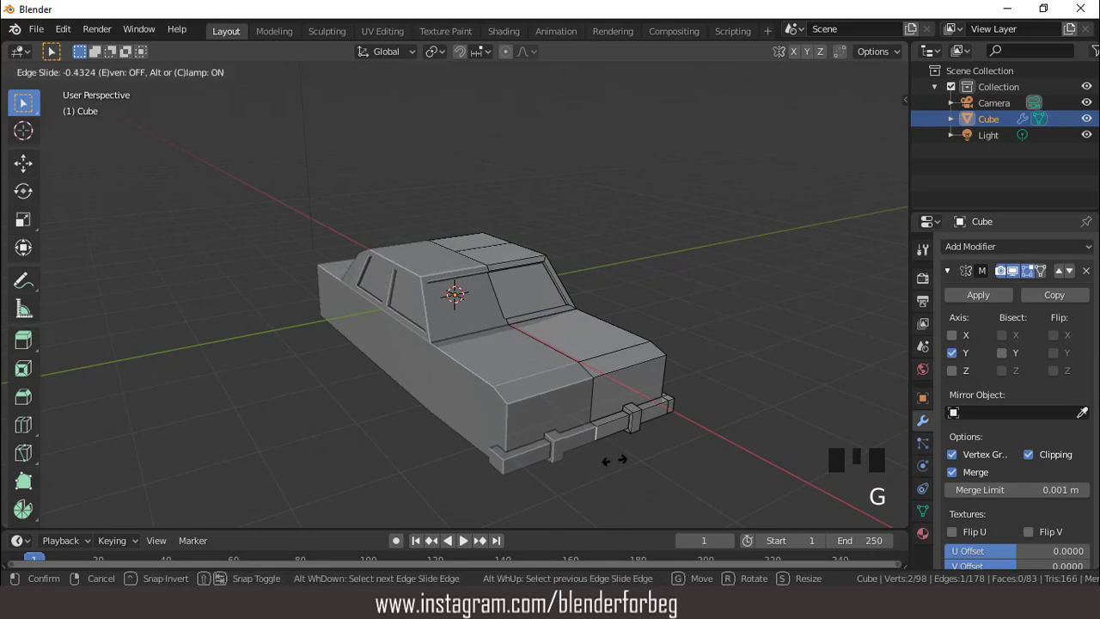
{"action": "left_click", "coordinate": [614, 460]}
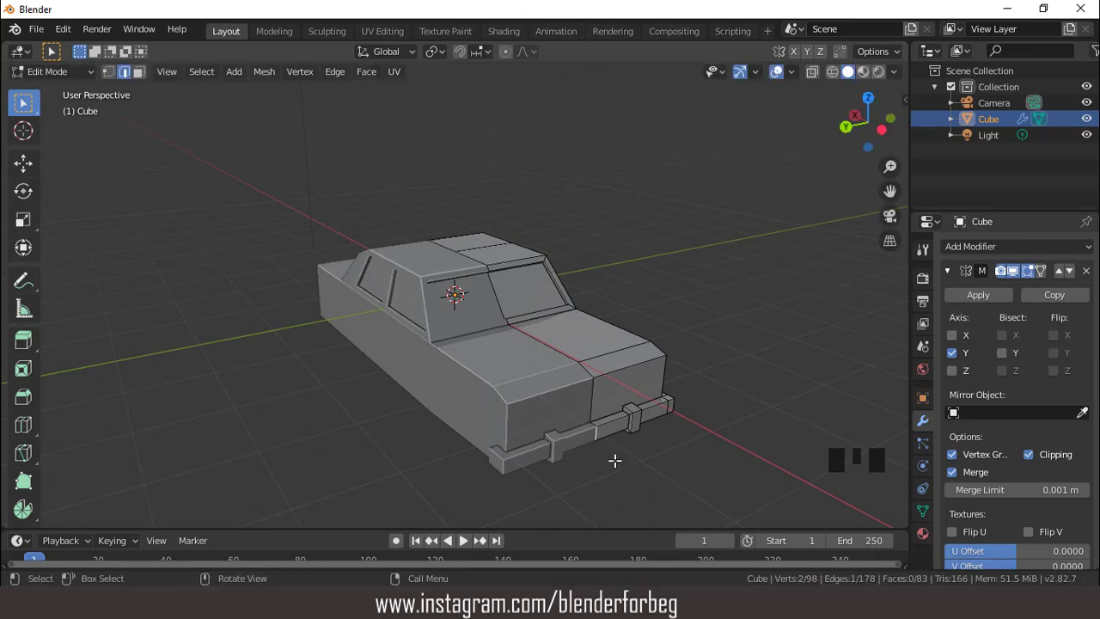
Move the bumper's middle front edge about -0.196 m along X to form a pointed center
{"action": "key", "text": "g"}
{"action": "key", "text": "x"}
{"action": "left_click", "coordinate": [626, 387]}
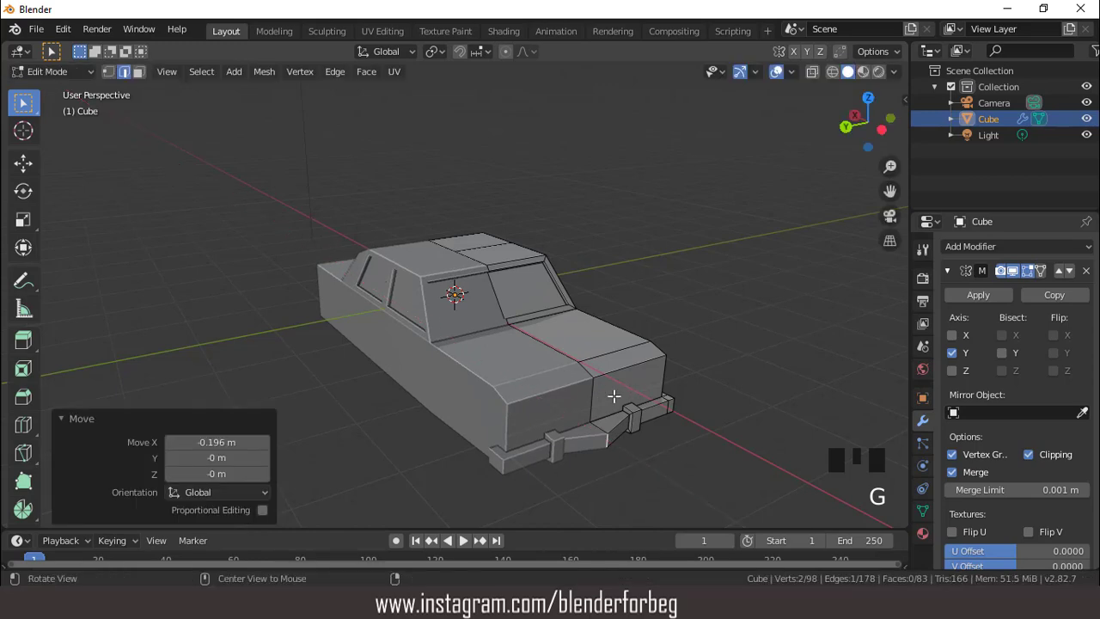
In the right orthographic view, select the half body's end face on the +X side and duplicate it in place
{"action": "middle_click_drag", "start_coordinate": [617, 398], "coordinate": [492, 325]}
{"action": "scroll", "coordinate": [448, 374], "scroll_direction": "down", "scroll_amount": 3}
{"action": "scroll", "coordinate": [442, 314], "scroll_direction": "up", "scroll_amount": 2}
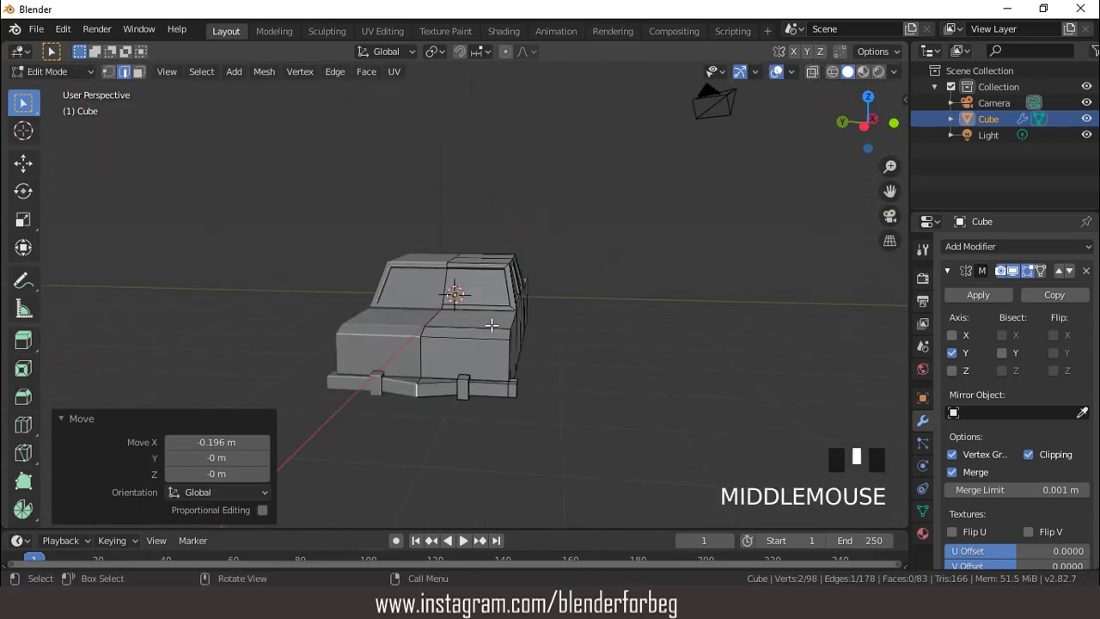
{"action": "scroll", "coordinate": [492, 325], "scroll_direction": "up", "scroll_amount": 2}
{"action": "scroll", "coordinate": [492, 325], "scroll_direction": "down", "scroll_amount": 2}
{"action": "middle_click_drag", "start_coordinate": [587, 319], "coordinate": [309, 321]}
{"action": "key", "text": "KP_3"}
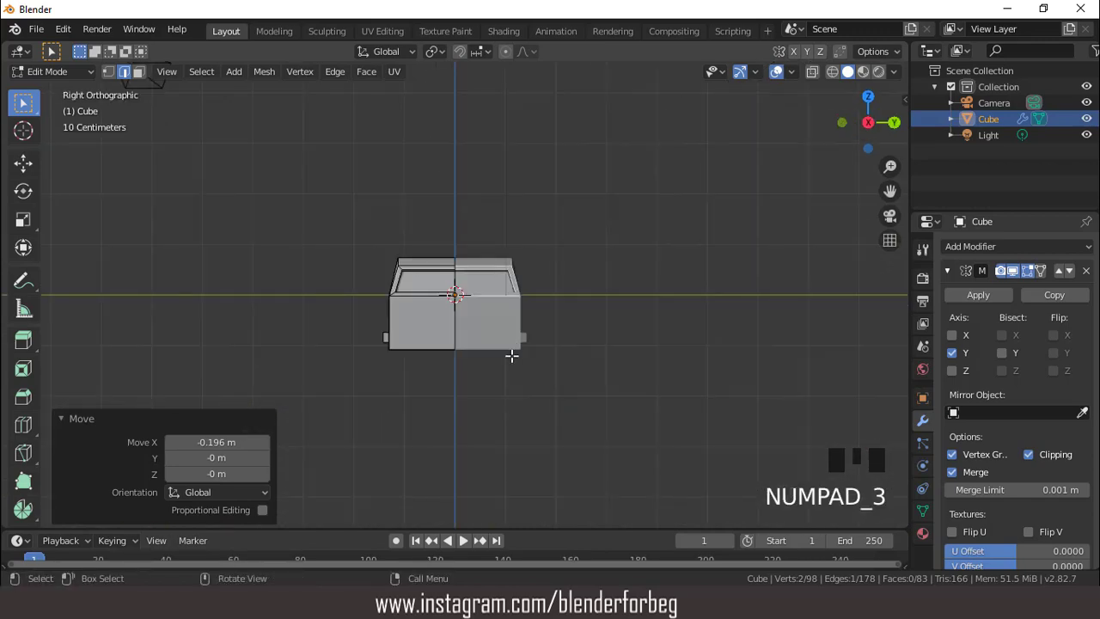
{"action": "scroll", "coordinate": [422, 329], "scroll_direction": "up", "scroll_amount": 2}
{"action": "left_click", "coordinate": [429, 329]}
{"action": "scroll", "coordinate": [431, 332], "scroll_direction": "up", "scroll_amount": 2}
{"action": "key", "text": "3"}
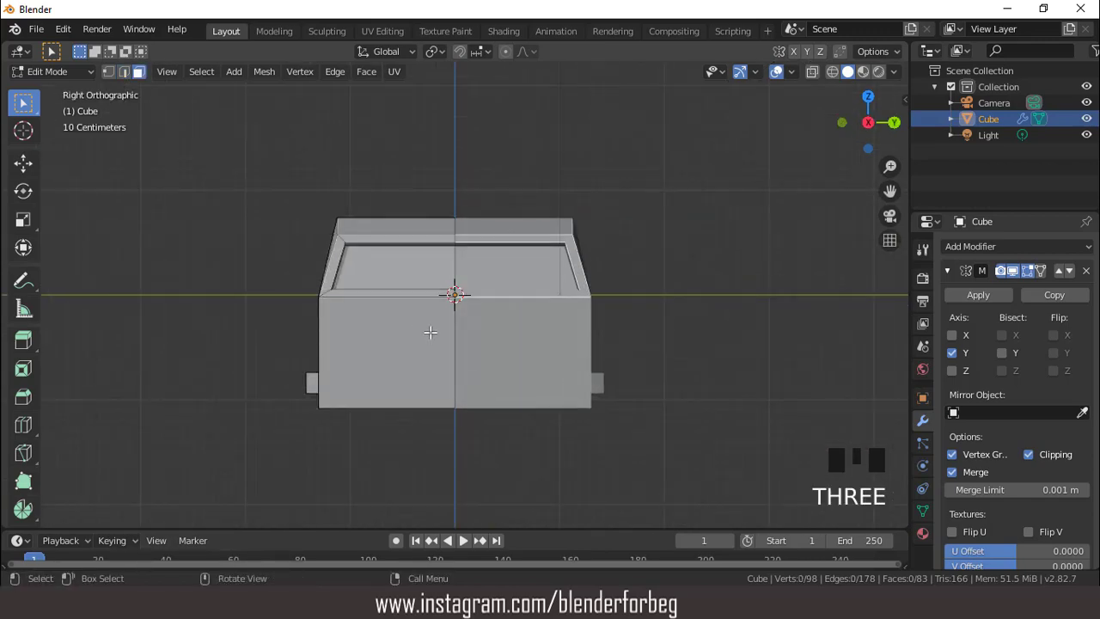
{"action": "left_click", "coordinate": [430, 332]}
{"action": "scroll", "coordinate": [430, 331], "scroll_direction": "down", "scroll_amount": 1}
{"action": "key", "text": "shift+d"}
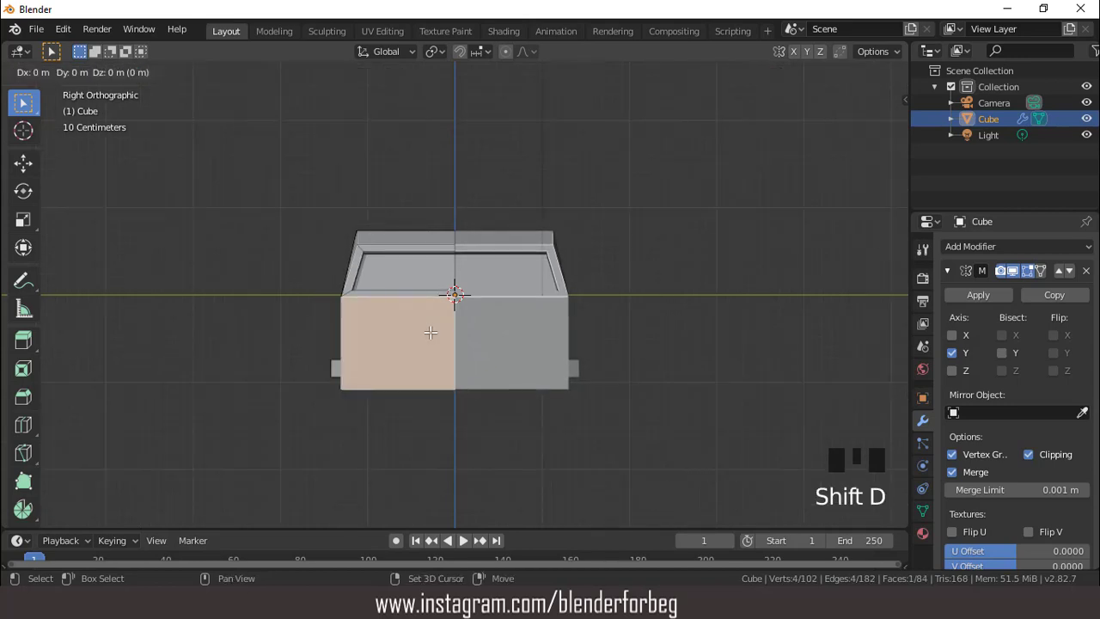
{"action": "right_click", "coordinate": [430, 332]}
Scale the duplicated +X end face to about 0.332 along Z and lower it about 0.351 m to form a second bumper strip
{"action": "key", "text": "s"}
{"action": "key", "text": "z"}
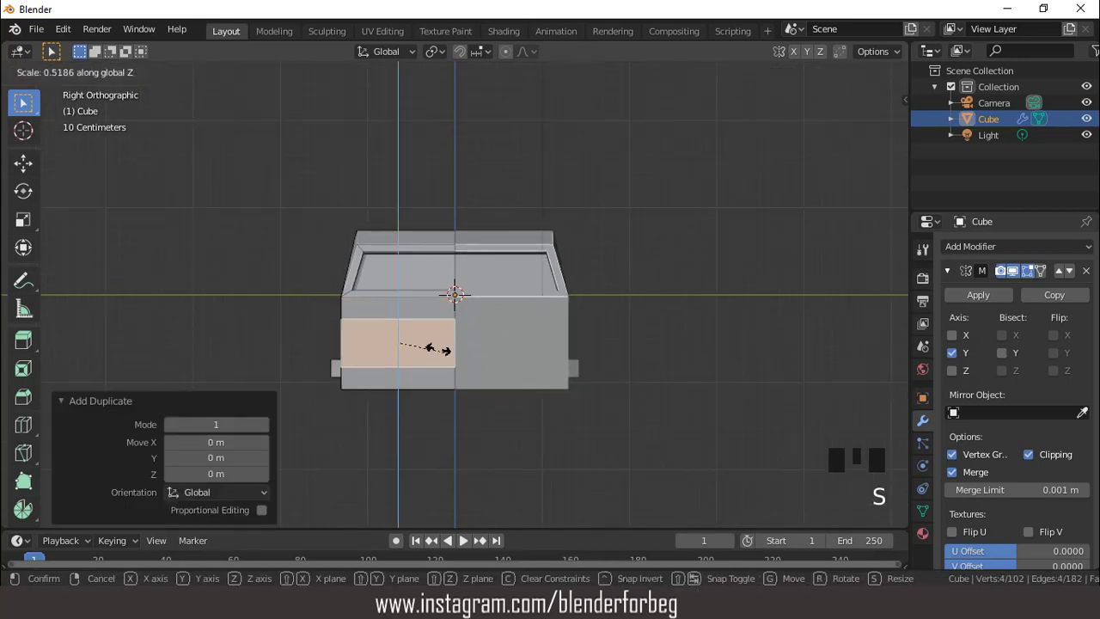
{"action": "left_click", "coordinate": [421, 344]}
{"action": "key", "text": "g"}
{"action": "key", "text": "z"}
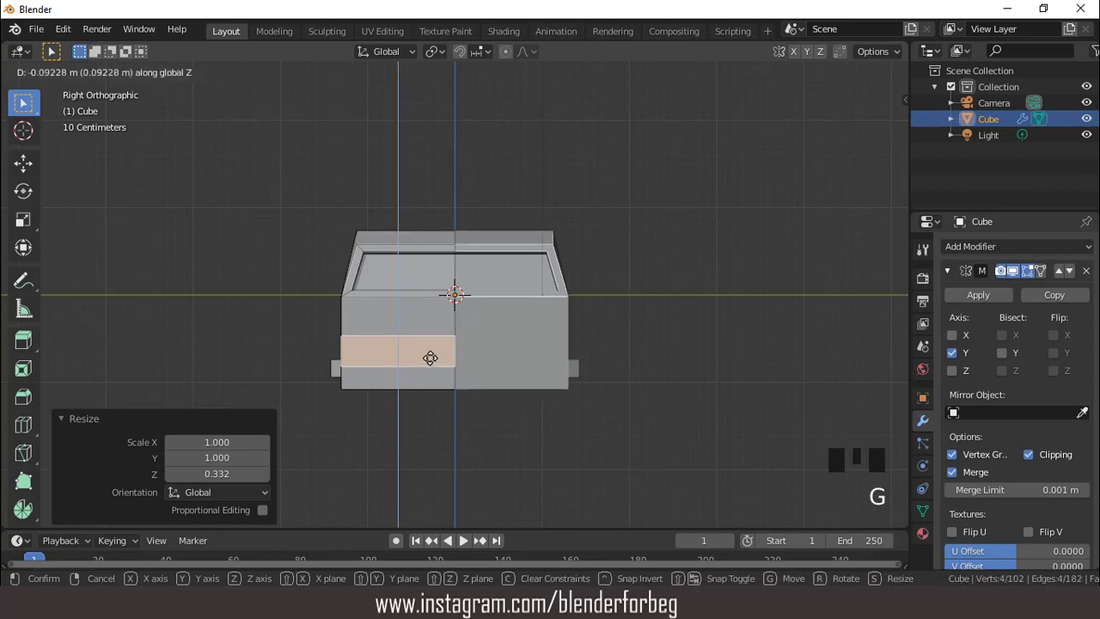
{"action": "left_click", "coordinate": [434, 373]}
Extrude the second bumper strip outward from the +X end of the car
{"action": "scroll", "coordinate": [435, 373], "scroll_direction": "down", "scroll_amount": 1}
{"action": "middle_click_drag", "start_coordinate": [435, 373], "coordinate": [529, 406]}
{"action": "key", "text": "e"}
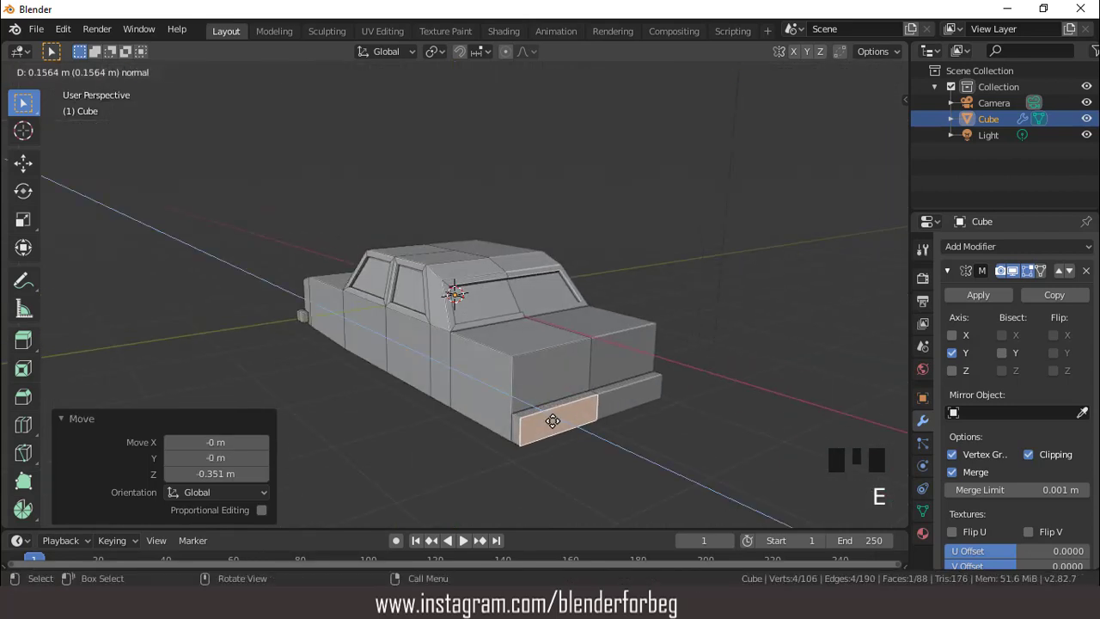
{"action": "left_click", "coordinate": [513, 425]}
Extrude the +X bumper's outer end sideways, and extrude that end block's inward-facing face about 0.128 m along the car's side
{"action": "left_click", "coordinate": [515, 427]}
{"action": "key", "text": "e"}
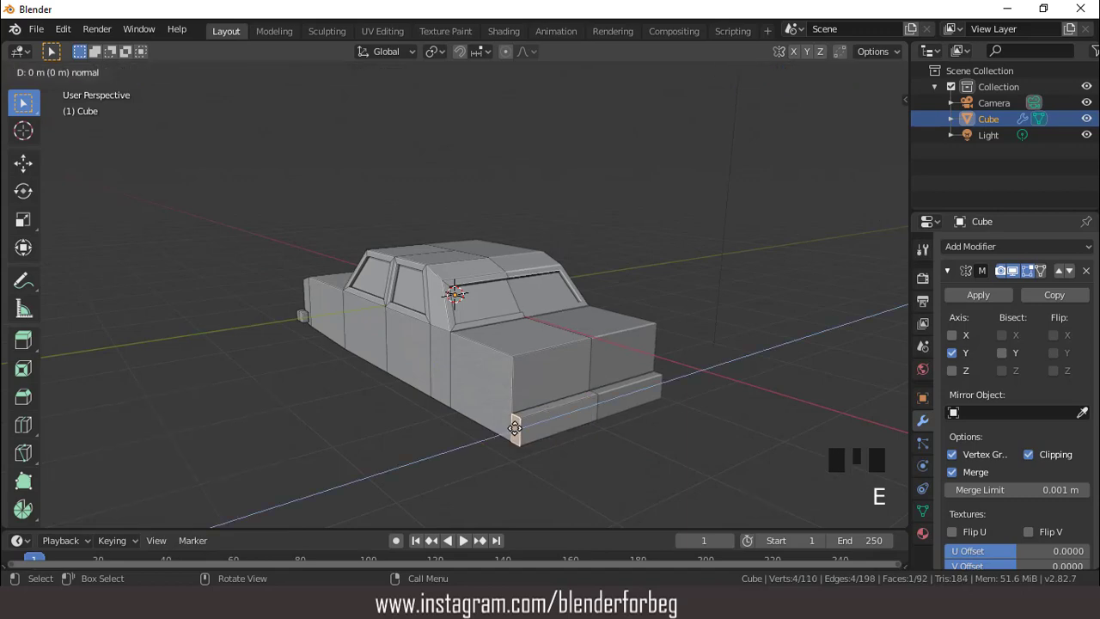
{"action": "left_click", "coordinate": [501, 432]}
{"action": "middle_click_drag", "start_coordinate": [503, 433], "coordinate": [646, 390]}
{"action": "left_click", "coordinate": [661, 360]}
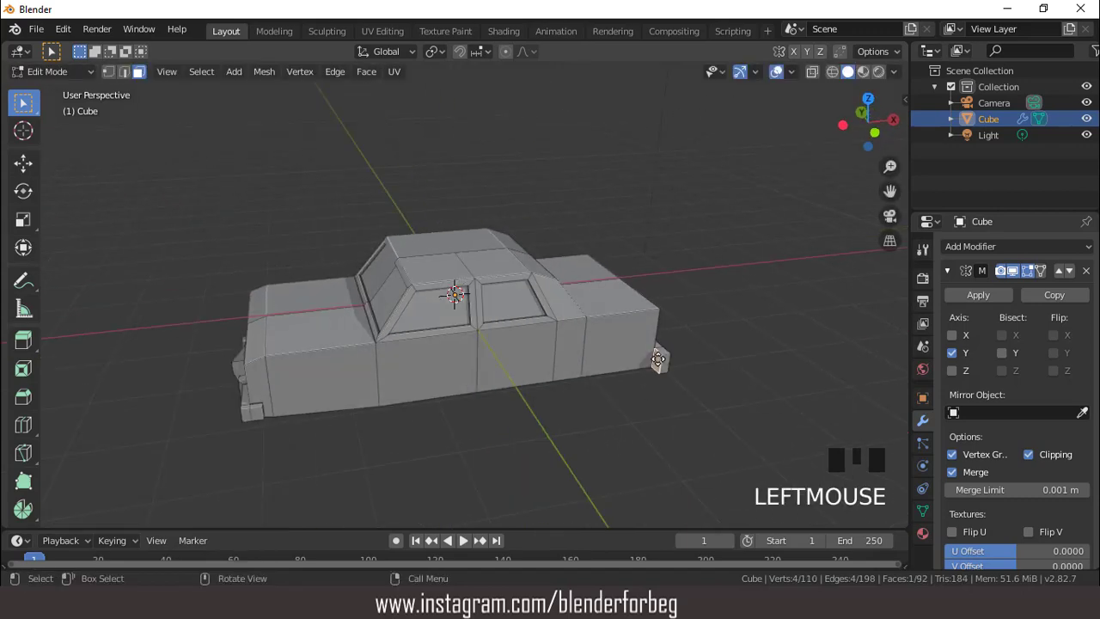
{"action": "key", "text": "e"}
{"action": "left_click", "coordinate": [663, 376]}
In the right orthographic view, duplicate the +X end face above the bumper in place and scale the copy to about 0.714
{"action": "middle_click_drag", "start_coordinate": [663, 375], "coordinate": [511, 353]}
{"action": "key", "text": "KP_3"}
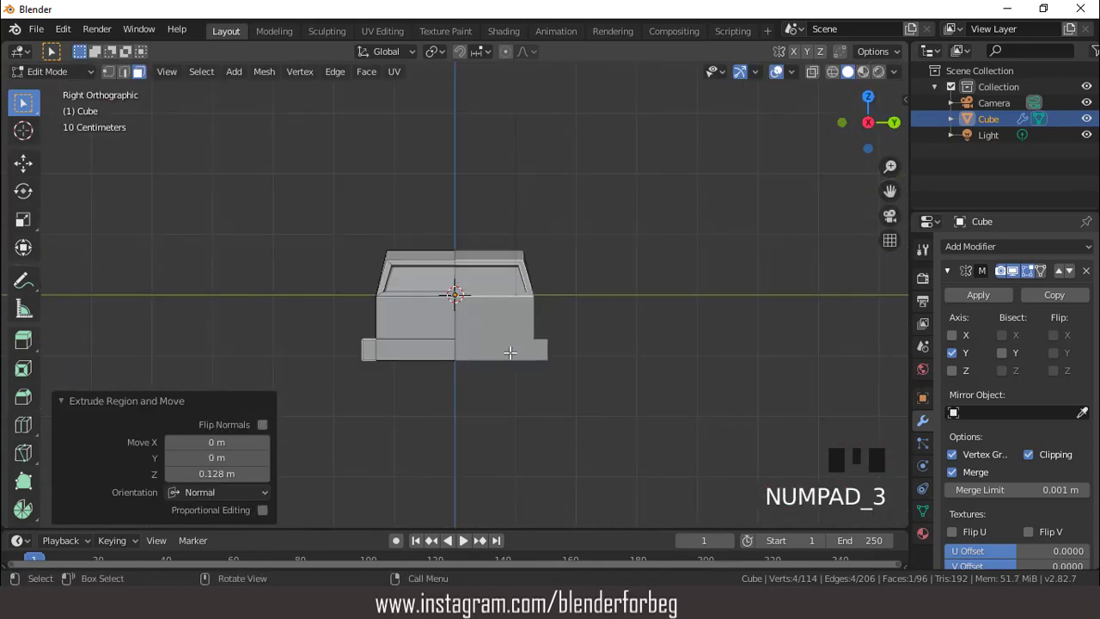
{"action": "scroll", "coordinate": [443, 343], "scroll_direction": "up", "scroll_amount": 3}
{"action": "left_click", "coordinate": [416, 333]}
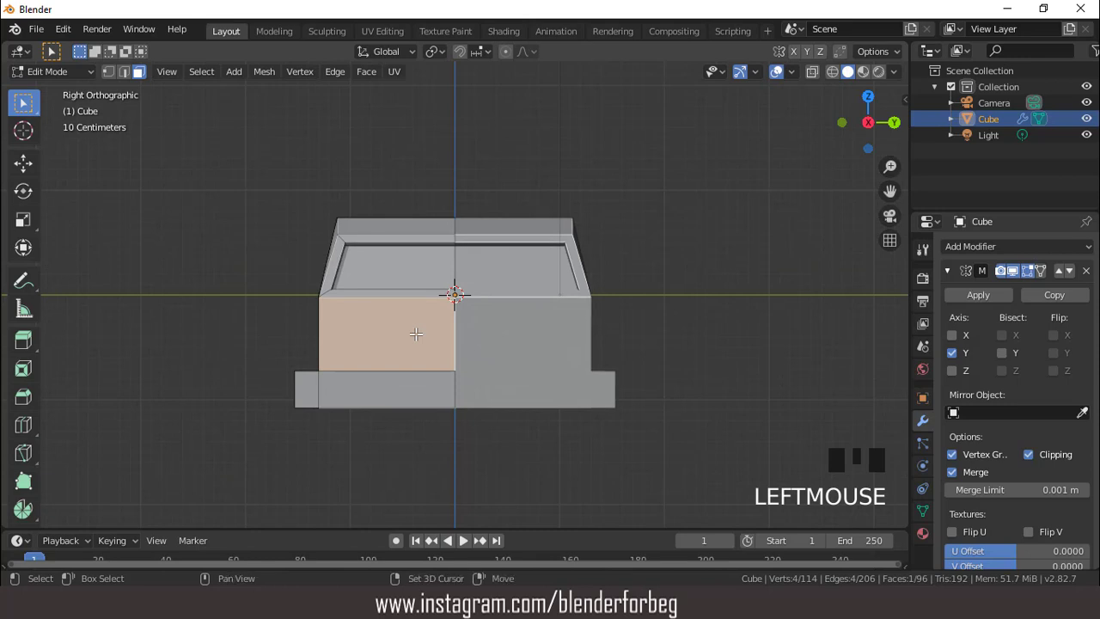
{"action": "key", "text": "shift+d"}
{"action": "right_click", "coordinate": [416, 334]}
{"action": "key", "text": "s"}
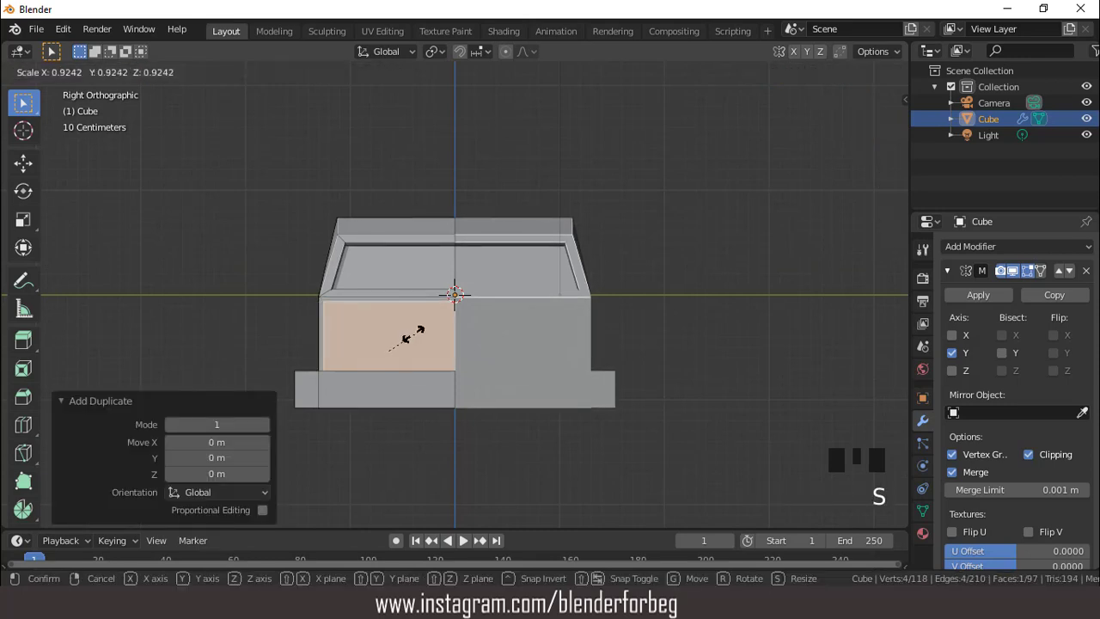
{"action": "left_click", "coordinate": [401, 326]}
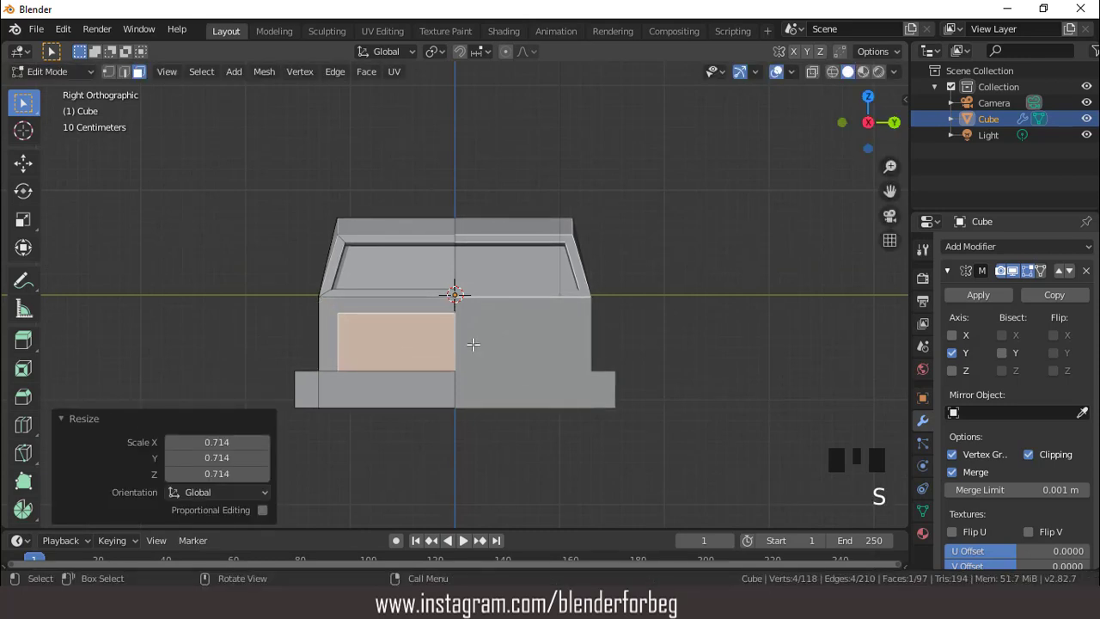
Move the duplicated face about -0.0846 m in Y and 0.1 m in Z, and scale it to about 0.632
{"action": "key", "text": "g"}
{"action": "left_click", "coordinate": [484, 344]}
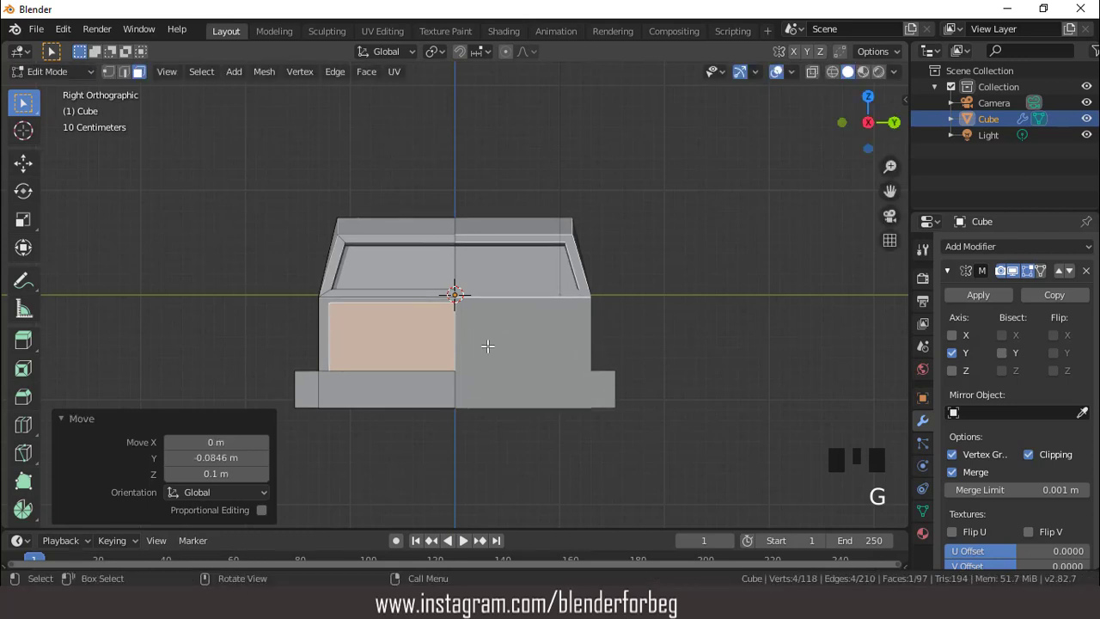
{"action": "key", "text": "s"}
{"action": "left_click", "coordinate": [474, 361]}
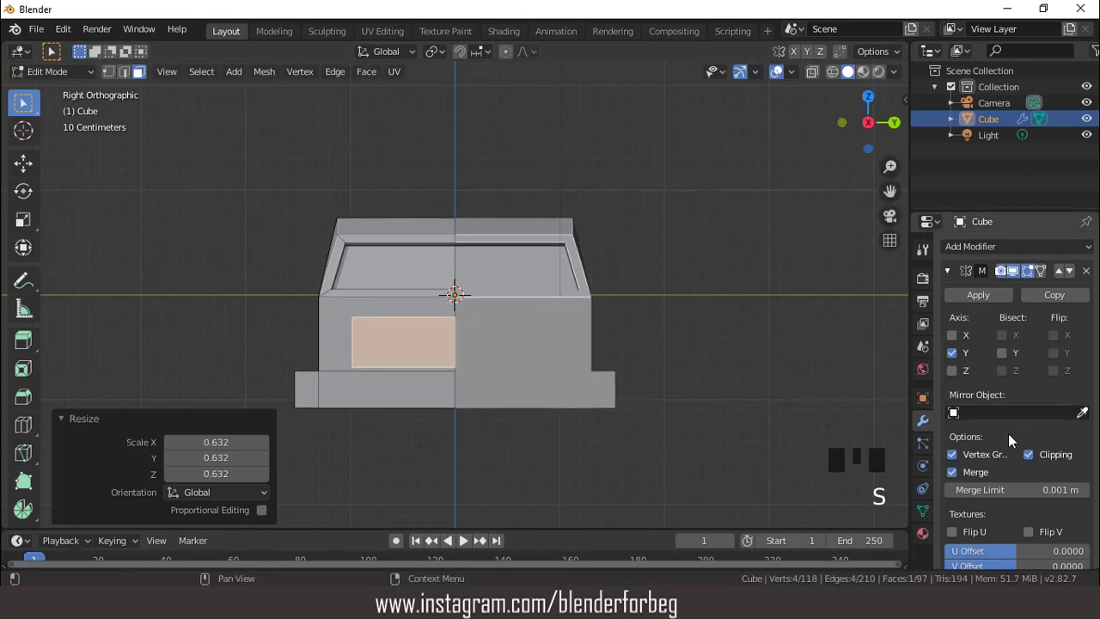
Turn off Clipping in the Mirror modifier and scale the duplicated end face to 0.646
{"action": "left_click", "coordinate": [1029, 454]}
{"action": "key", "text": "s"}
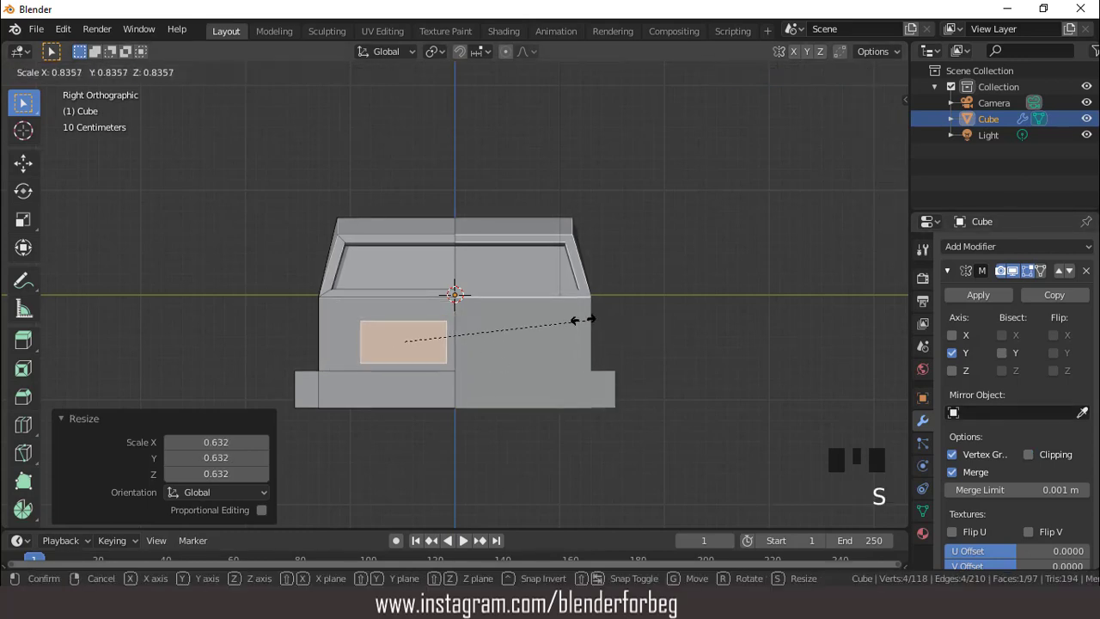
{"action": "left_click", "coordinate": [550, 317]}
Move the duplicated end face -0.292 m in Y and 0.0769 m in Z, and scale it to 0.7
{"action": "key", "text": "g"}
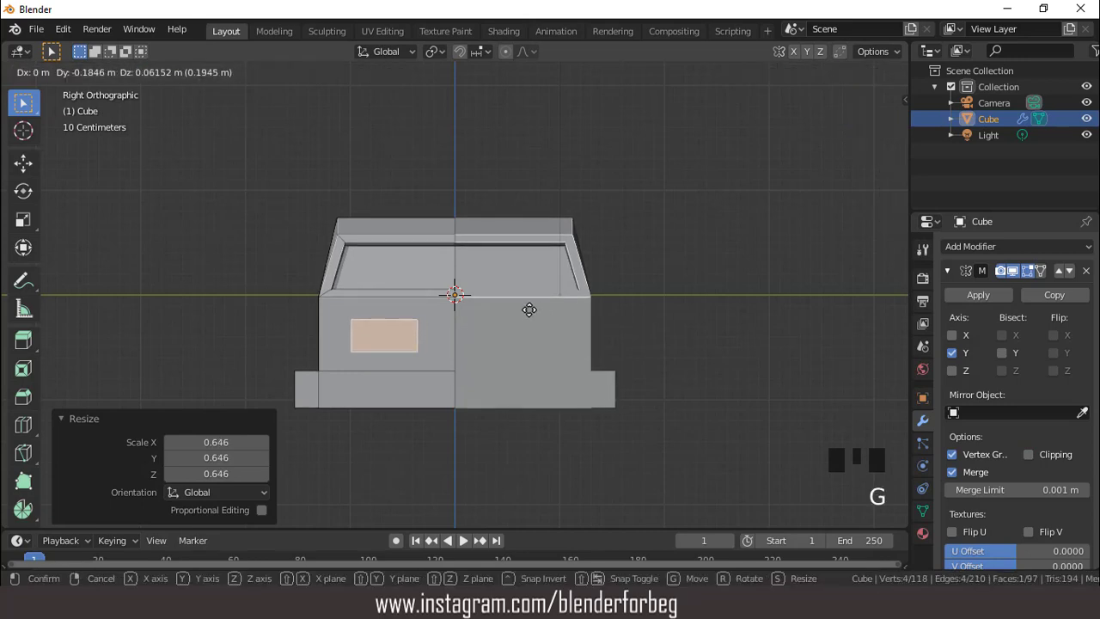
{"action": "left_click", "coordinate": [525, 313]}
{"action": "key", "text": "s"}
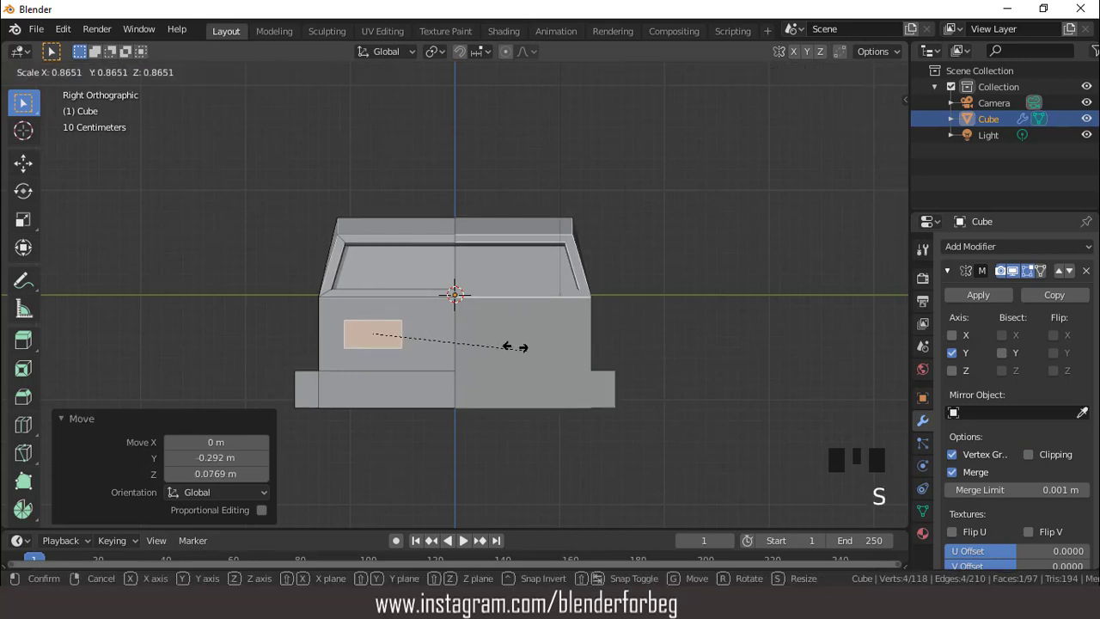
{"action": "left_click", "coordinate": [498, 344]}
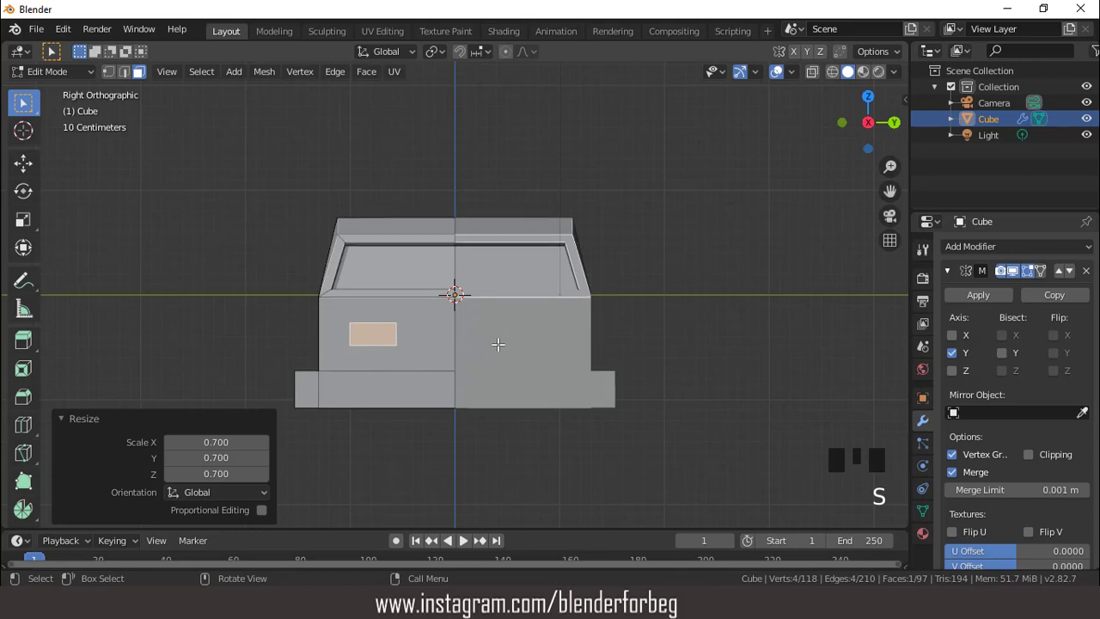
Shift the headlight-sized face slightly outward and down, then flatten it to 0.919 in Z and fine-tune its overall scale
{"action": "key", "text": "g"}
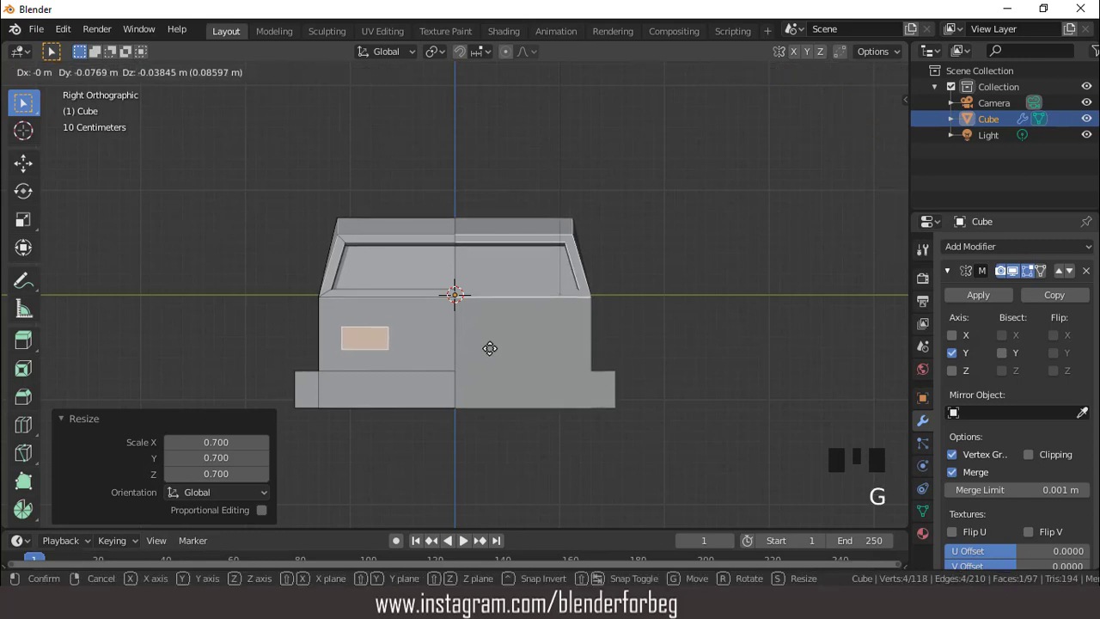
{"action": "left_click", "coordinate": [490, 348]}
{"action": "key", "text": "s"}
{"action": "key", "text": "z"}
{"action": "left_click", "coordinate": [486, 344]}
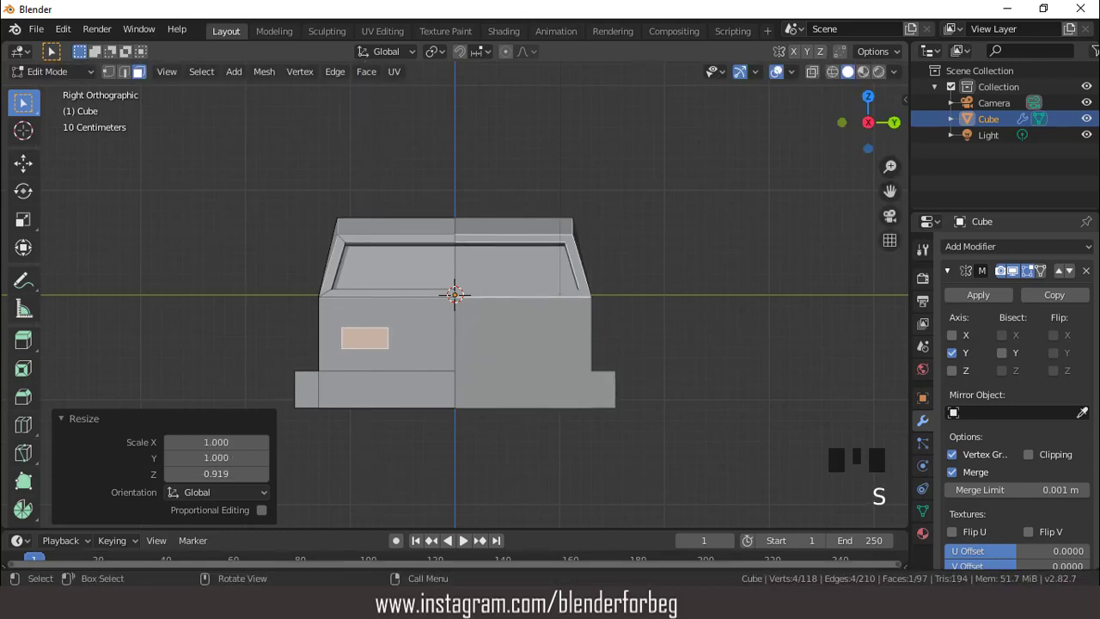
{"action": "key", "text": "s"}
{"action": "left_click", "coordinate": [484, 346]}
Lower the small light face 0.031 m in Z and extrude it about 0.0632 m outward from the car's end
{"action": "middle_click_drag", "start_coordinate": [484, 347], "coordinate": [550, 421]}
{"action": "scroll", "coordinate": [525, 391], "scroll_direction": "down", "scroll_amount": 2}
{"action": "scroll", "coordinate": [525, 391], "scroll_direction": "down", "scroll_amount": 2}
{"action": "key", "text": "g"}
{"action": "key", "text": "z"}
{"action": "left_click", "coordinate": [546, 422]}
{"action": "key", "text": "e"}
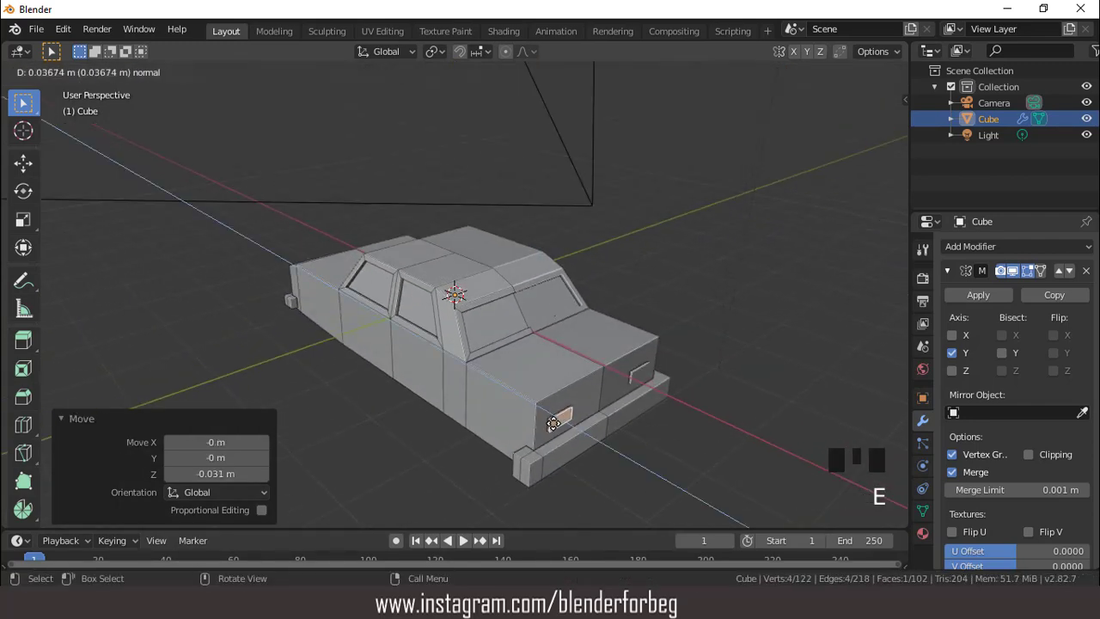
{"action": "left_click", "coordinate": [554, 425]}
Add one centred vertical loop cut through the extruded light block on the +X end
{"action": "middle_click_drag", "start_coordinate": [555, 425], "coordinate": [544, 392]}
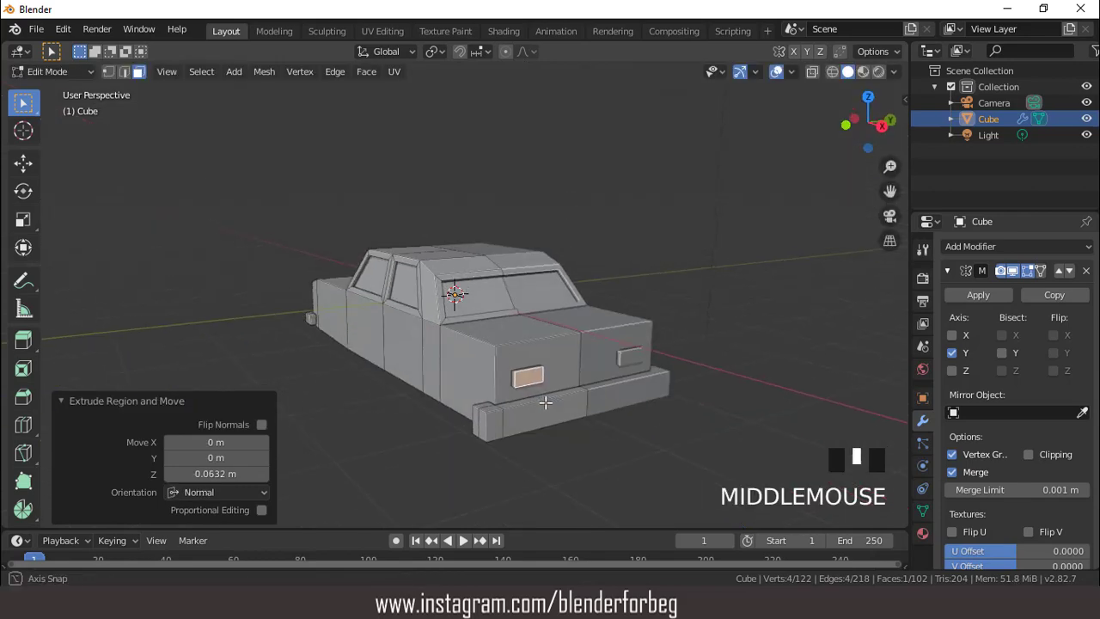
{"action": "scroll", "coordinate": [545, 392], "scroll_direction": "up", "scroll_amount": 1}
{"action": "key", "text": "ctrl+r"}
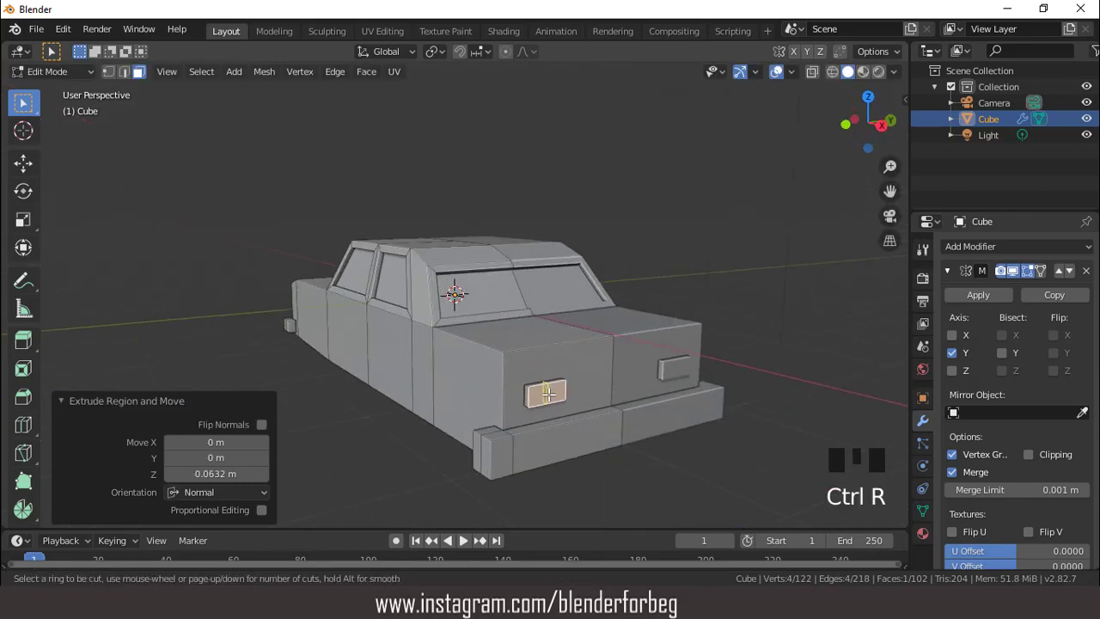
{"action": "left_click", "coordinate": [547, 393]}
{"action": "right_click", "coordinate": [547, 393]}
In the front orthographic view, duplicate the side face below the front window in place and scale the copy to 0.228
{"action": "scroll", "coordinate": [569, 405], "scroll_direction": "down", "scroll_amount": 2}
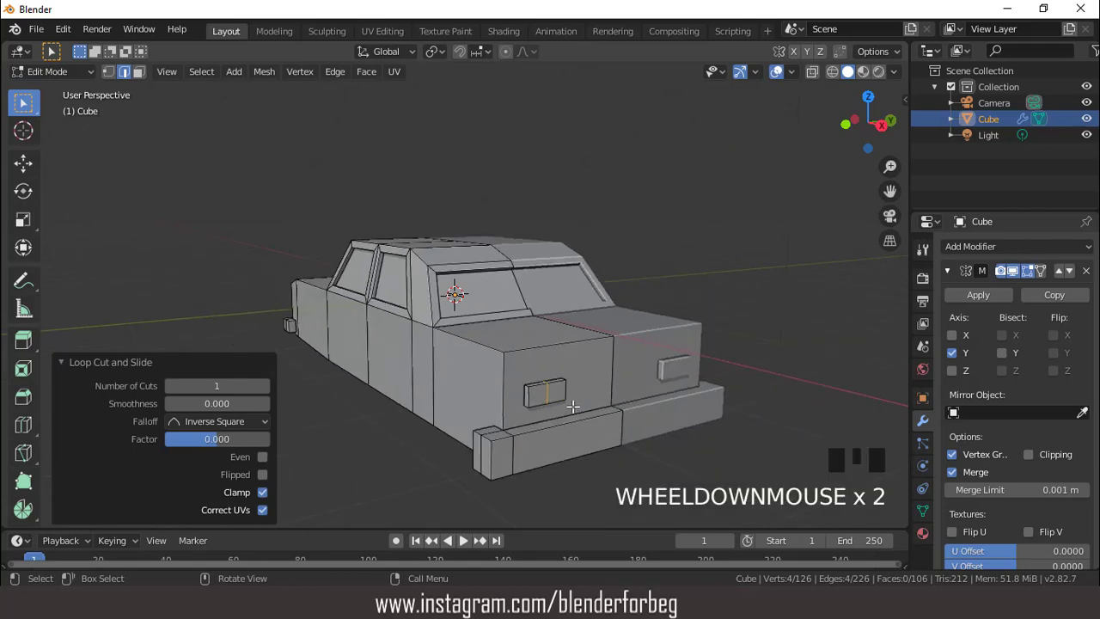
{"action": "middle_click_drag", "start_coordinate": [570, 405], "coordinate": [675, 383]}
{"action": "scroll", "coordinate": [602, 371], "scroll_direction": "up", "scroll_amount": 1}
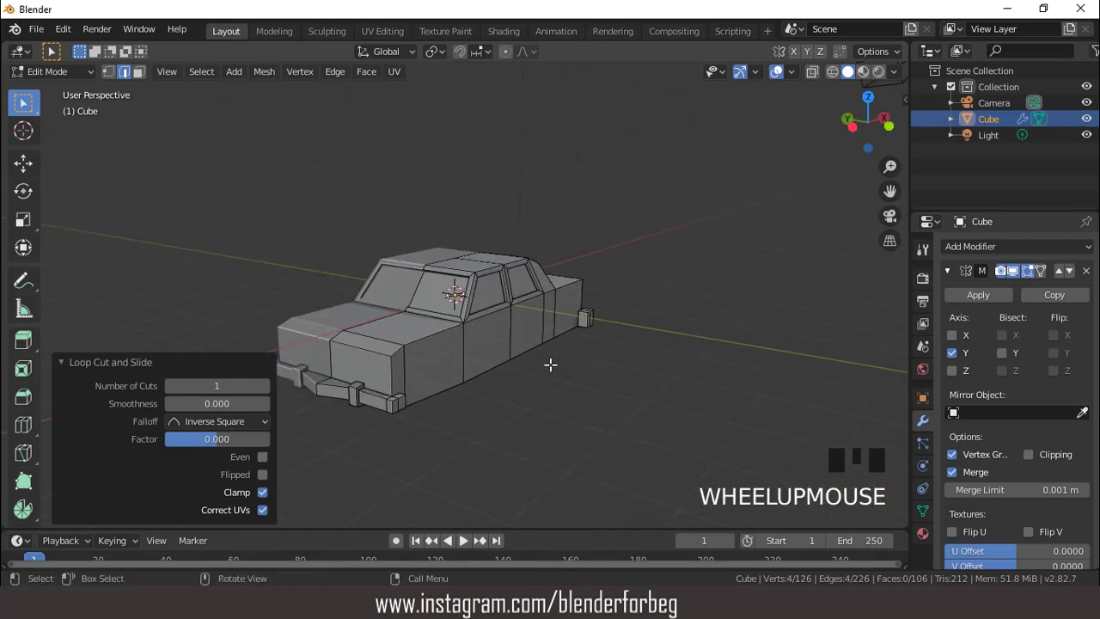
{"action": "scroll", "coordinate": [550, 365], "scroll_direction": "down", "scroll_amount": 3}
{"action": "key", "text": "KP_1"}
{"action": "scroll", "coordinate": [516, 352], "scroll_direction": "up", "scroll_amount": 2}
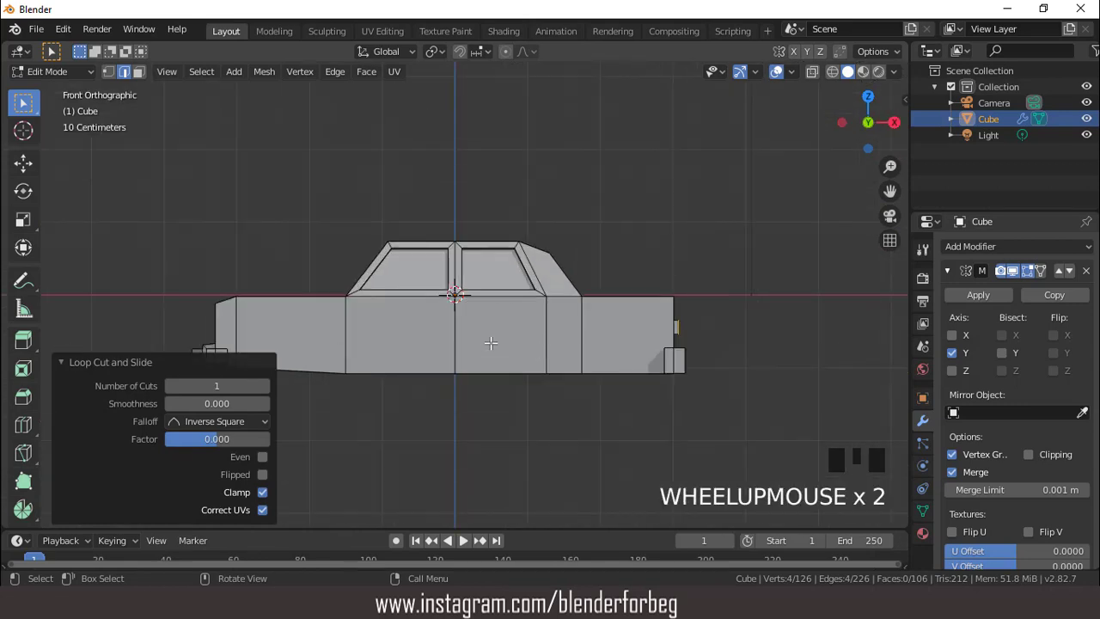
{"action": "left_click", "coordinate": [432, 322]}
{"action": "key", "text": "3"}
{"action": "left_click", "coordinate": [429, 323]}
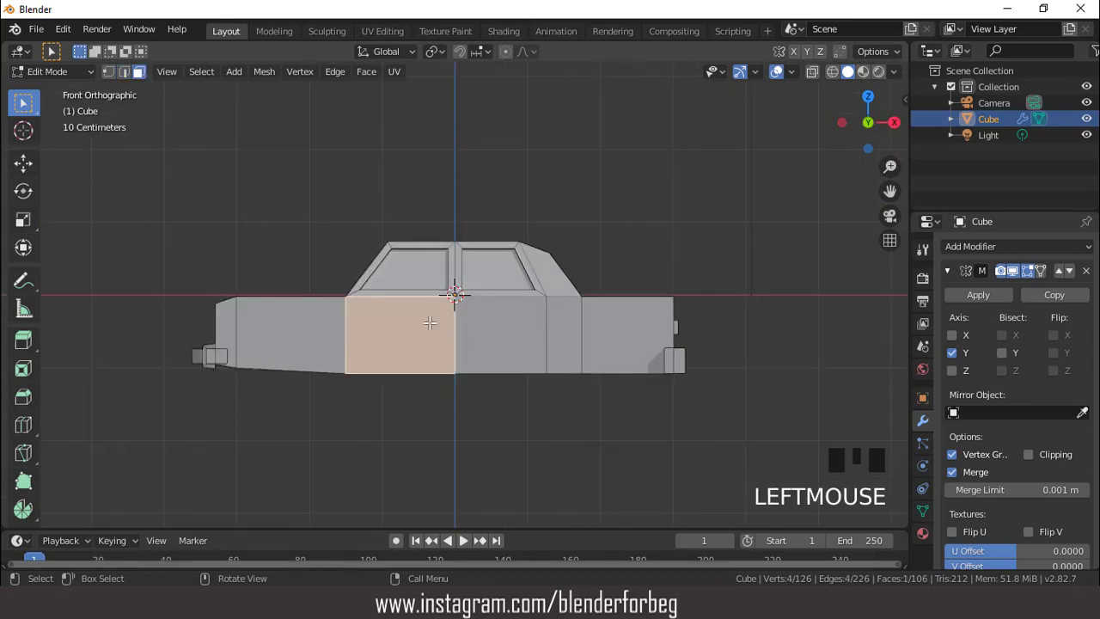
{"action": "key", "text": "shift+d"}
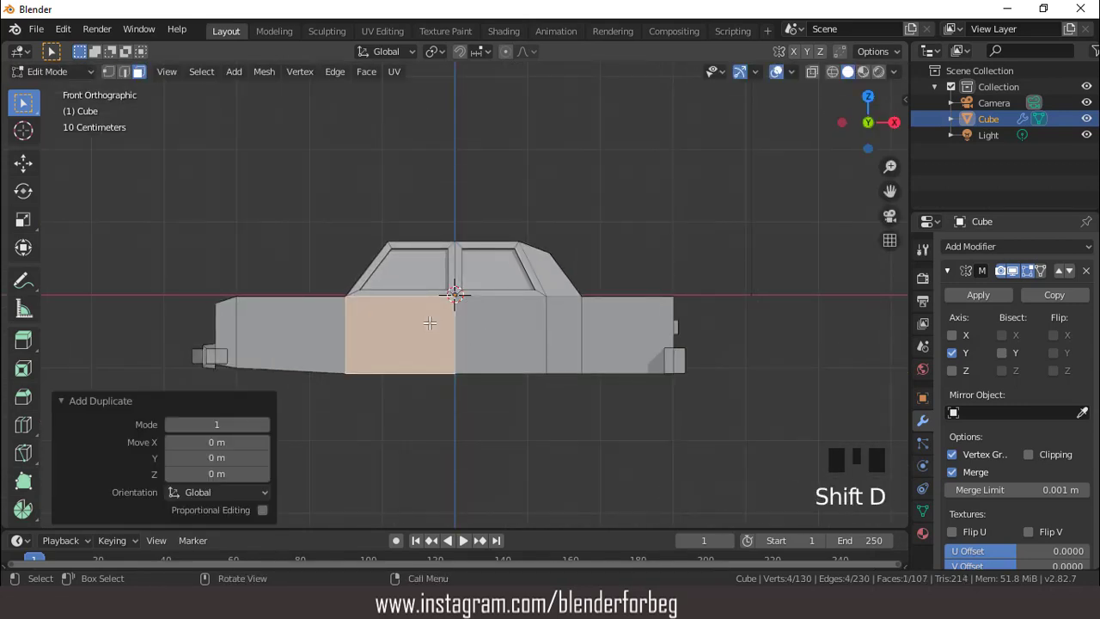
{"action": "key", "text": "s"}
{"action": "left_click", "coordinate": [421, 320]}
Shrink the duplicated door face to 0.555, narrow it to 0.812 in X, and scale it uniformly to 0.654
{"action": "scroll", "coordinate": [412, 338], "scroll_direction": "up", "scroll_amount": 3}
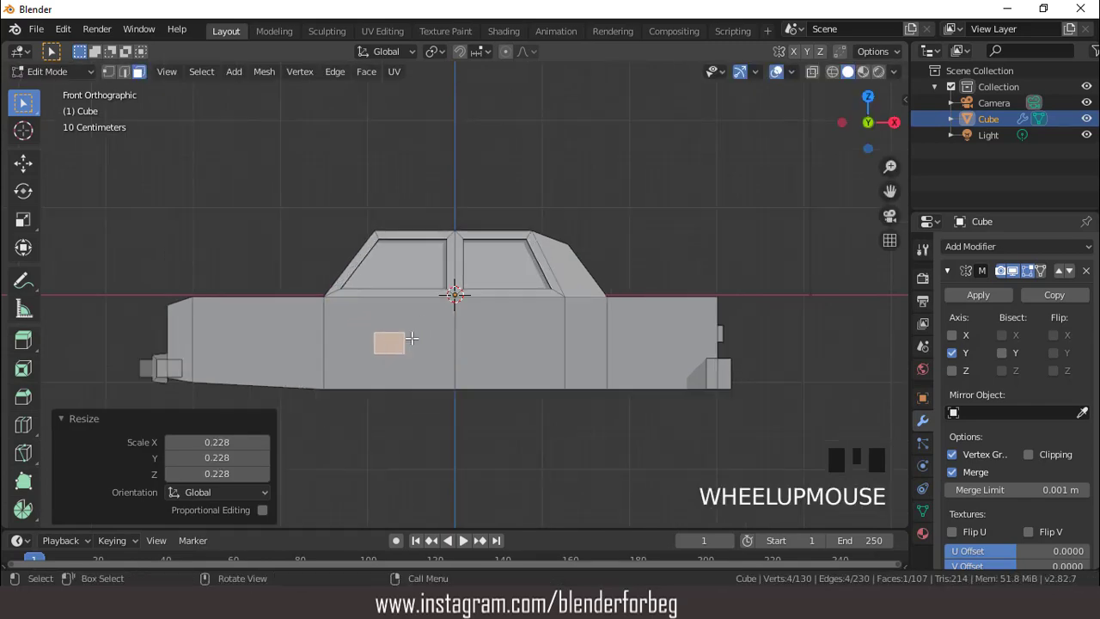
{"action": "key", "text": "s"}
{"action": "left_click", "coordinate": [402, 369]}
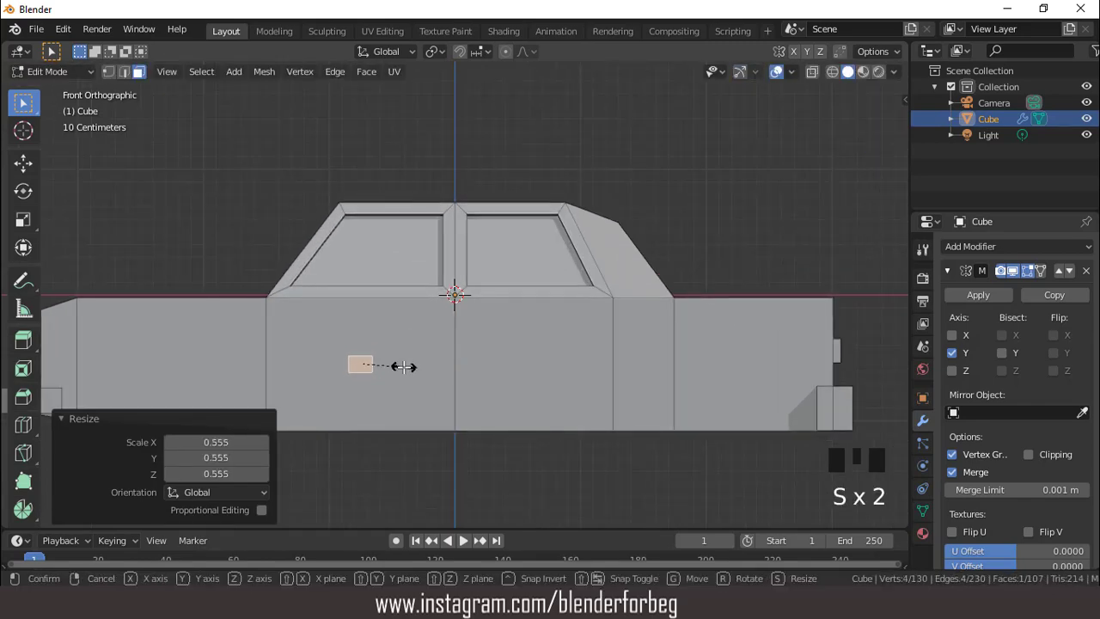
{"action": "key", "text": "s"}
{"action": "key", "text": "x"}
{"action": "key", "text": "s"}
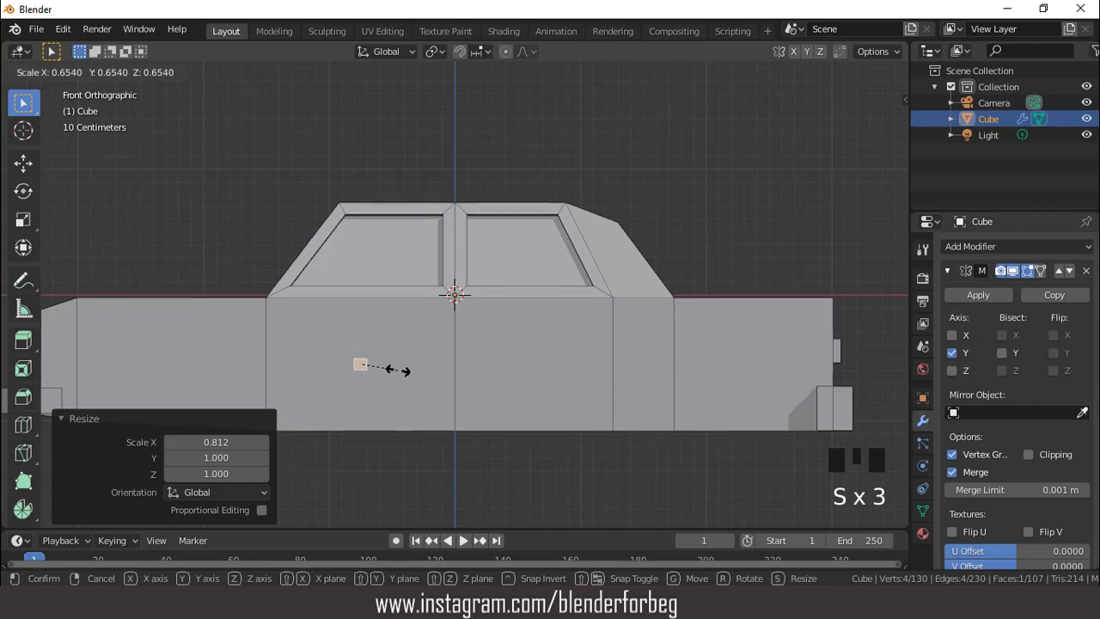
{"action": "left_click", "coordinate": [398, 369]}
Move the small duplicated face to the front side window's lower front corner and scale it to 0.589
{"action": "key", "text": "g"}
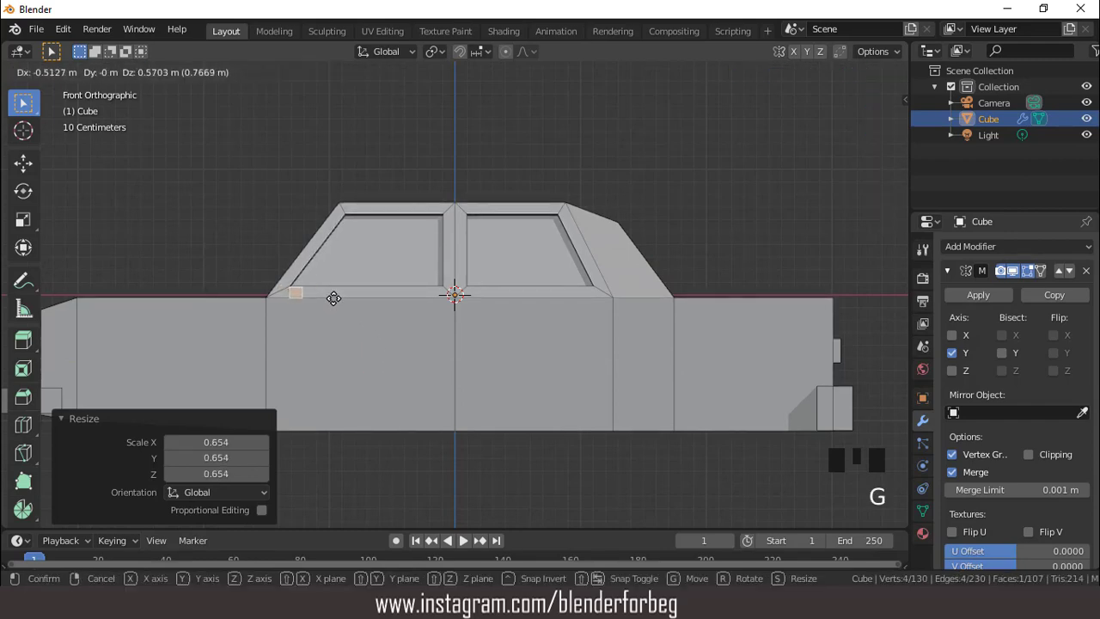
{"action": "left_click", "coordinate": [334, 298]}
{"action": "key", "text": "s"}
{"action": "left_click", "coordinate": [337, 318]}
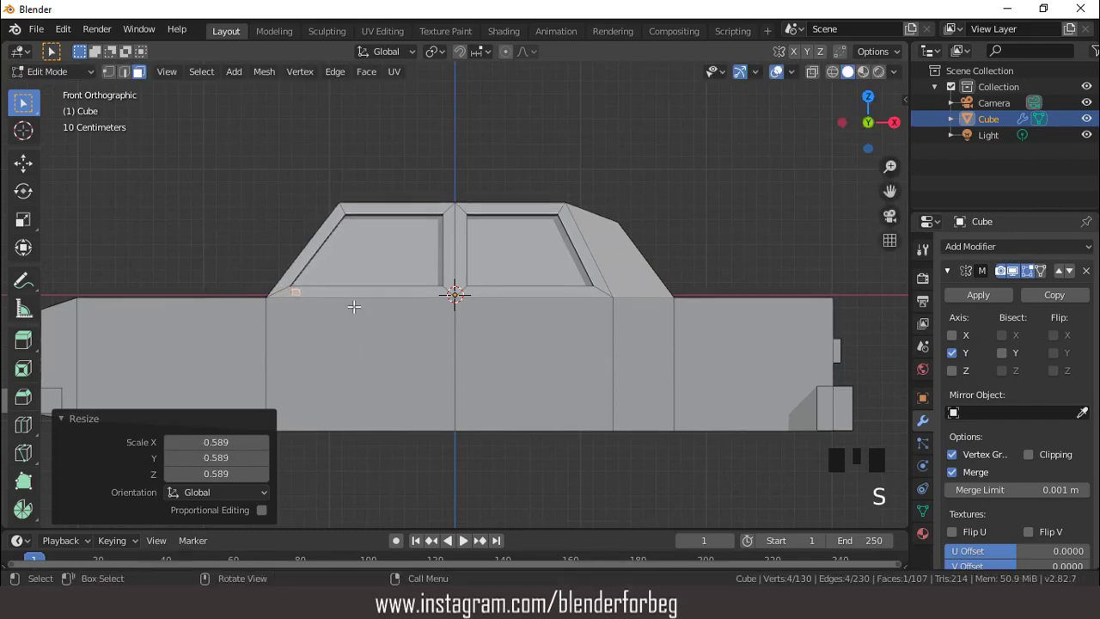
Narrow the small face to 0.726 in X and extrude it outward twice as a mirror arm, each time about 0.05 m
{"action": "middle_click_drag", "start_coordinate": [336, 318], "coordinate": [424, 344]}
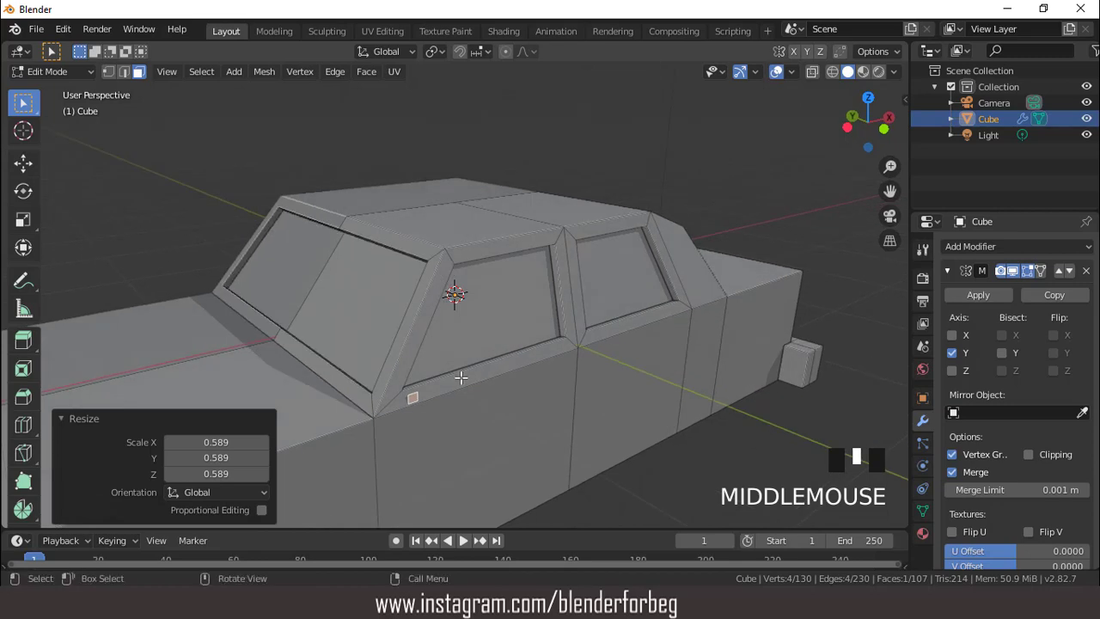
{"action": "key", "text": "s"}
{"action": "key", "text": "x"}
{"action": "left_click", "coordinate": [447, 380]}
{"action": "key", "text": "e"}
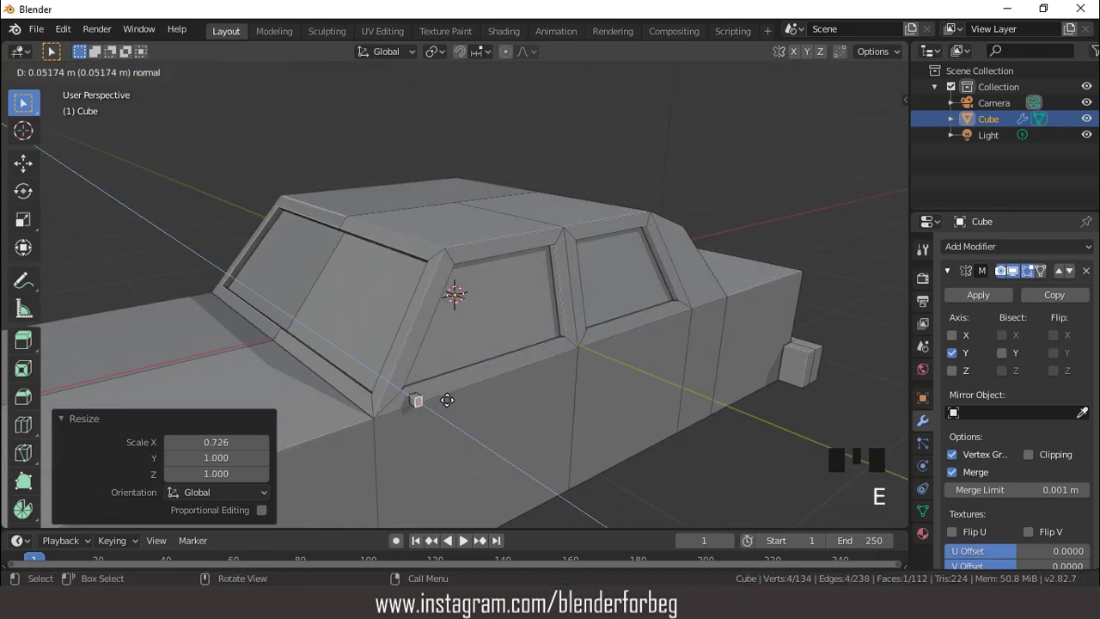
{"action": "left_click", "coordinate": [449, 402]}
{"action": "key", "text": "e"}
{"action": "left_click", "coordinate": [427, 406]}
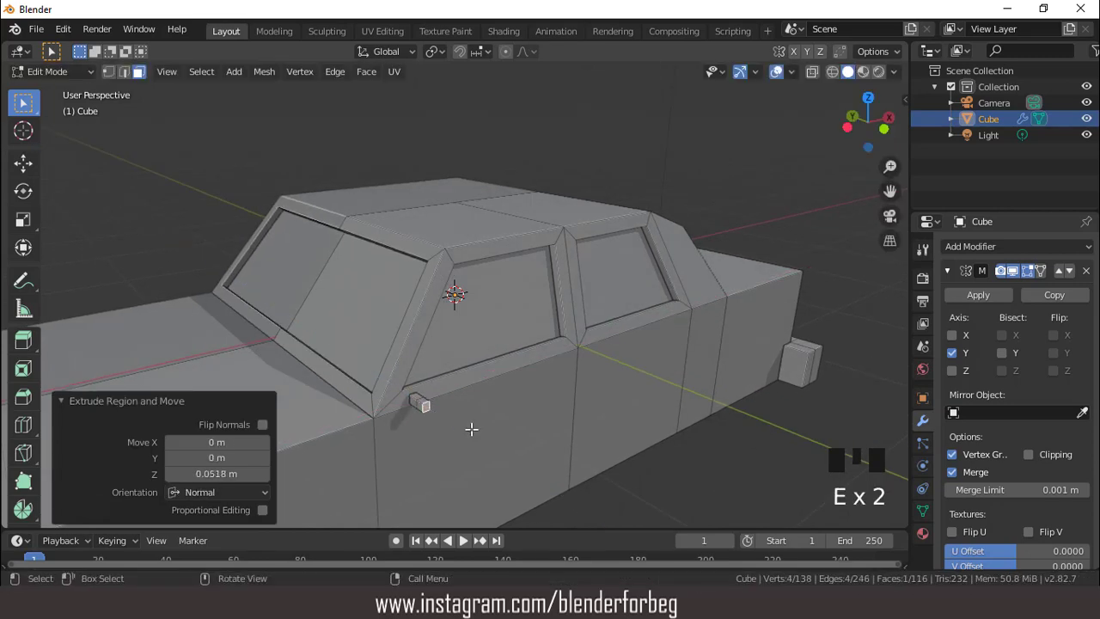
Scale the mirror arm's end face to 4.868 in Z and extrude it 0.2 m outward
{"action": "key", "text": "s"}
{"action": "key", "text": "z"}
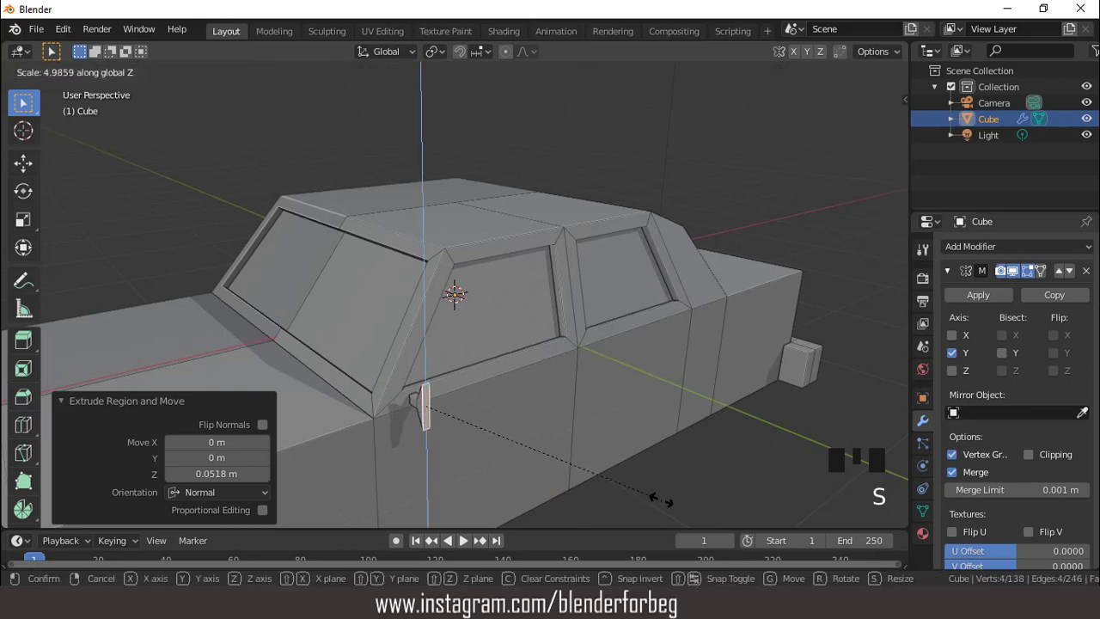
{"action": "left_click", "coordinate": [636, 484]}
{"action": "key", "text": "e"}
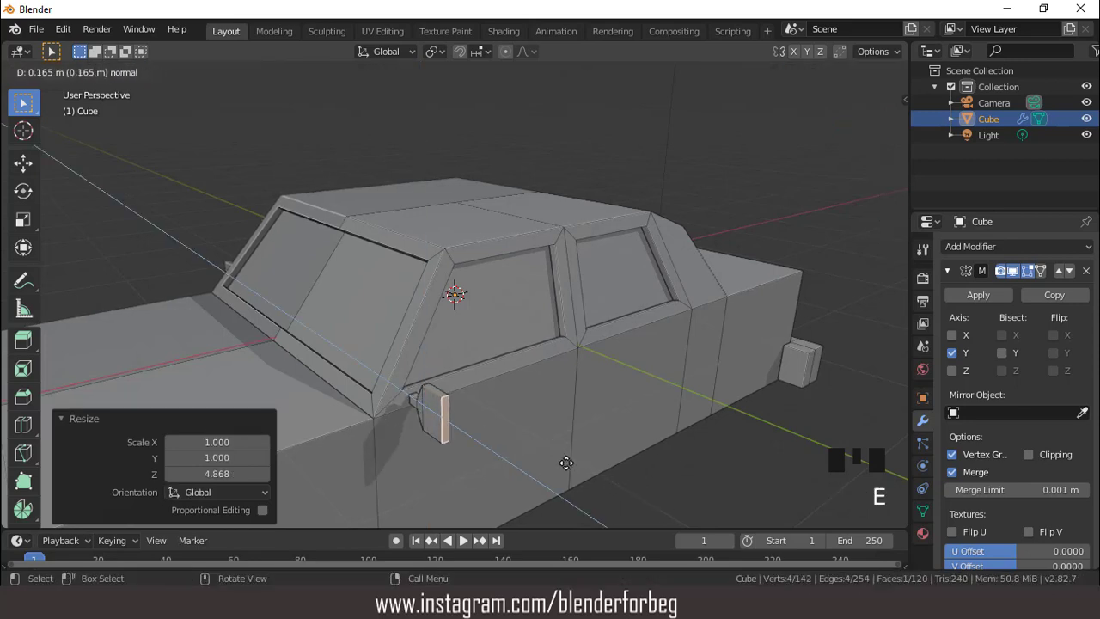
{"action": "left_click", "coordinate": [570, 466]}
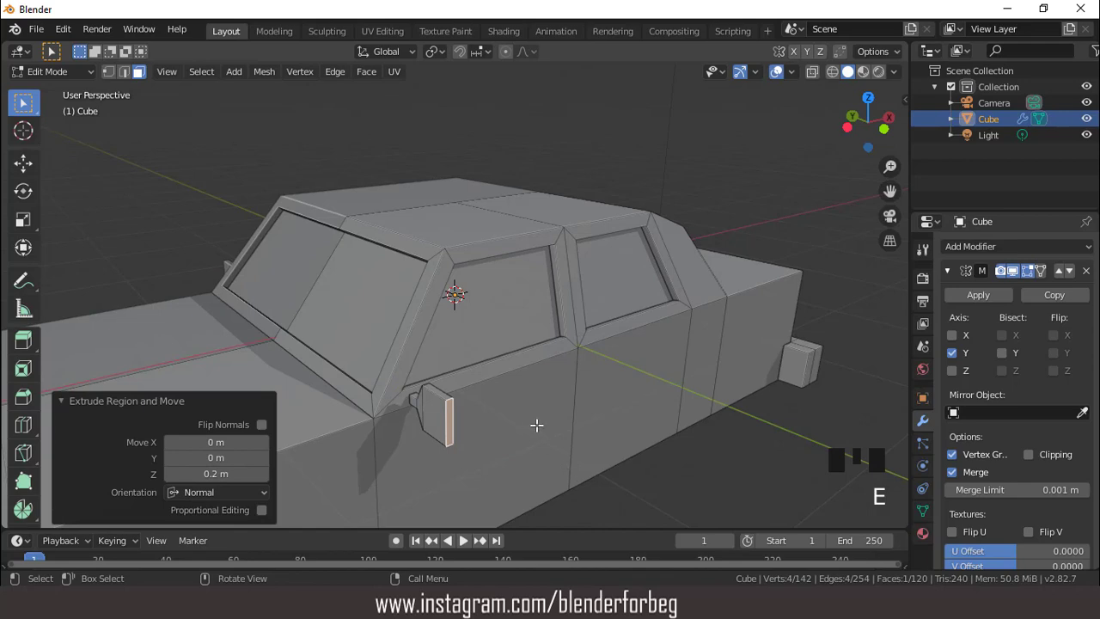
Nudge the mirror's outer end face along Y and extrude it another 0.0635 m outward
{"action": "middle_click_drag", "start_coordinate": [536, 424], "coordinate": [558, 417]}
{"action": "key", "text": "g"}
{"action": "key", "text": "y"}
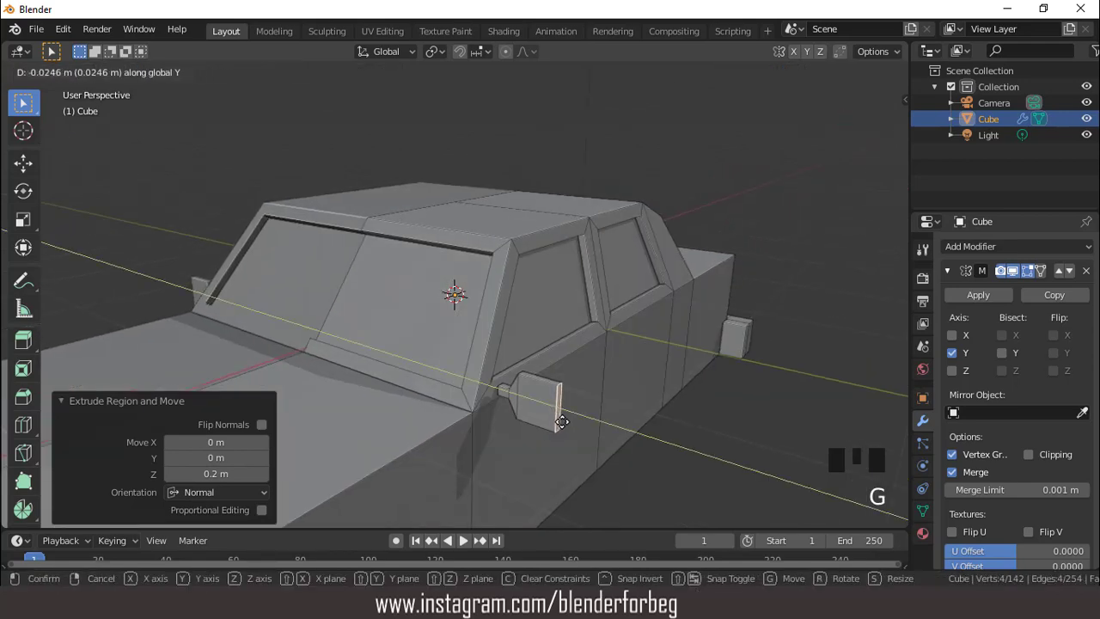
{"action": "left_click", "coordinate": [562, 421]}
{"action": "key", "text": "e"}
{"action": "left_click", "coordinate": [575, 428]}
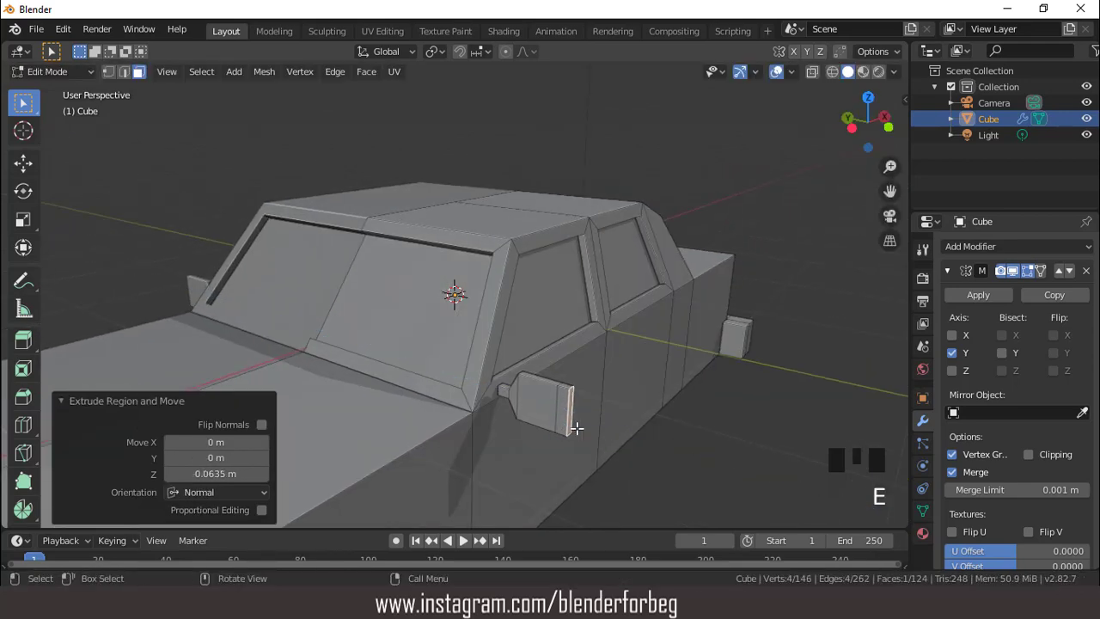
Move the mirror's outermost face -0.0142 m in Y and taper it to 0.35 in Z
{"action": "key", "text": "g"}
{"action": "key", "text": "y"}
{"action": "left_click", "coordinate": [610, 449]}
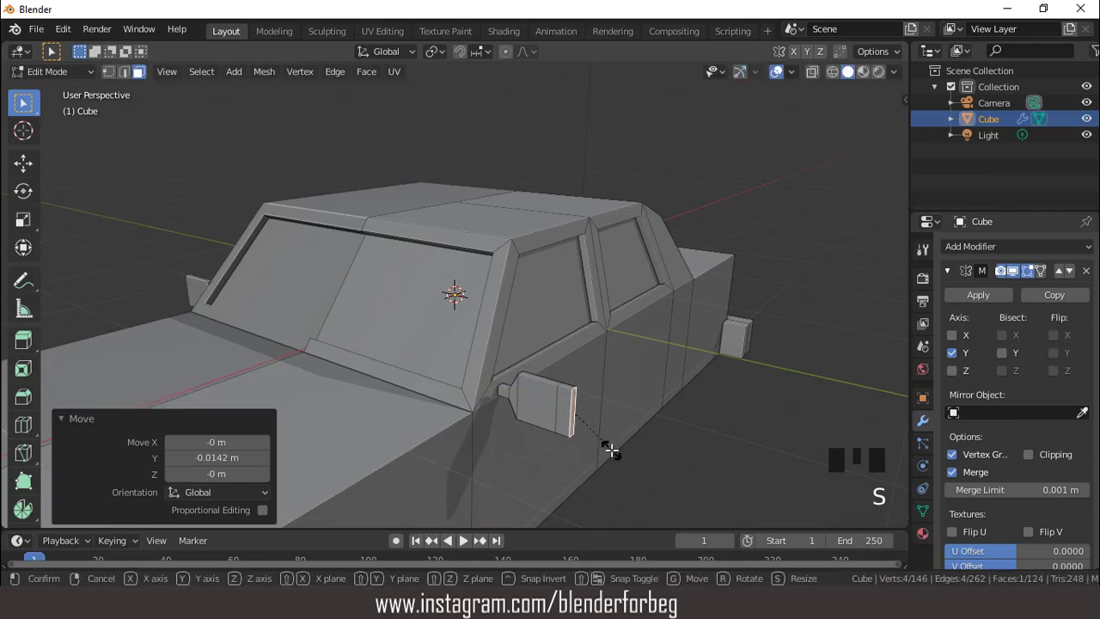
{"action": "key", "text": "s"}
{"action": "key", "text": "z"}
{"action": "left_click", "coordinate": [575, 420]}
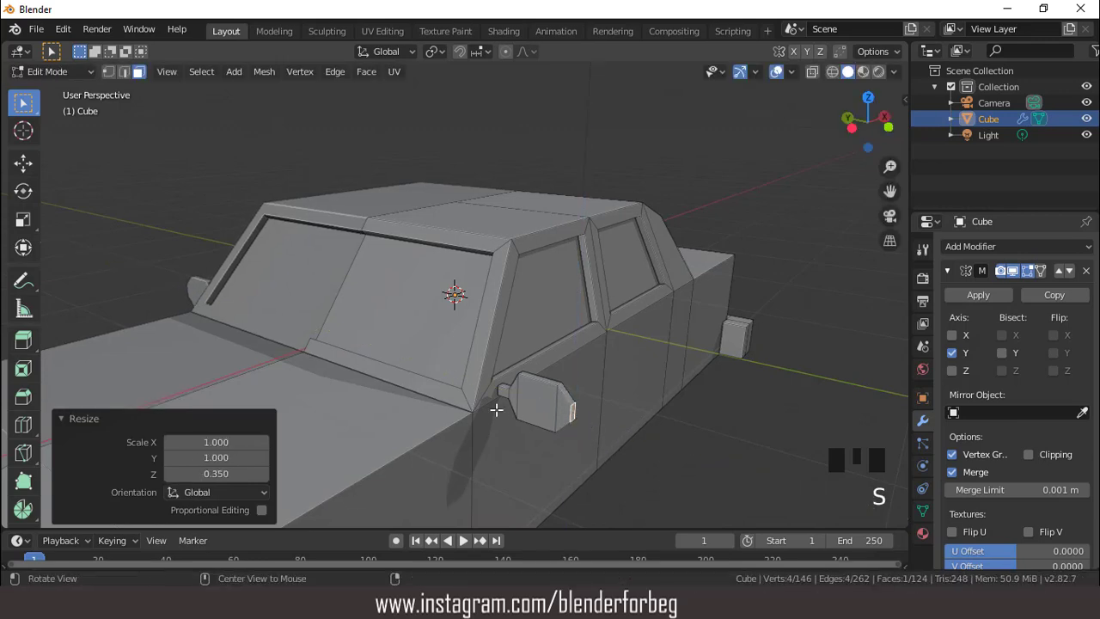
Inset the side mirror's three rear-facing faces 0.01788 m as one region, with Individual turned off
{"action": "middle_click_drag", "start_coordinate": [491, 404], "coordinate": [403, 383]}
{"action": "left_click", "coordinate": [202, 302]}
{"action": "left_click", "coordinate": [184, 303], "text": "shift"}
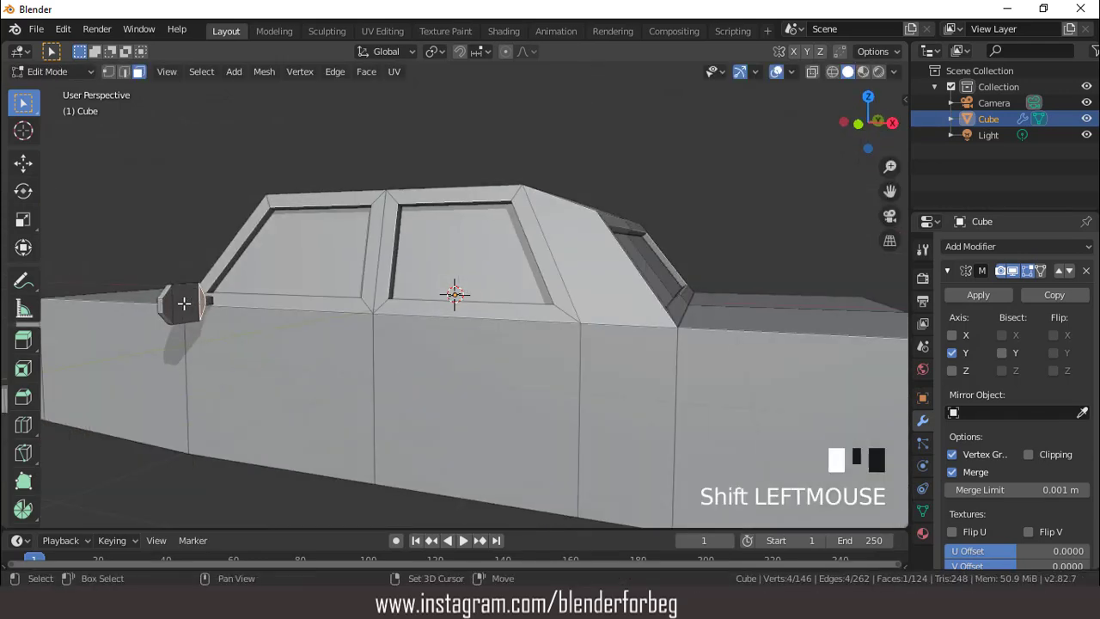
{"action": "left_click", "coordinate": [180, 304], "text": "shift"}
{"action": "left_click", "coordinate": [186, 309], "text": "shift"}
{"action": "middle_click_drag", "start_coordinate": [223, 319], "coordinate": [331, 393]}
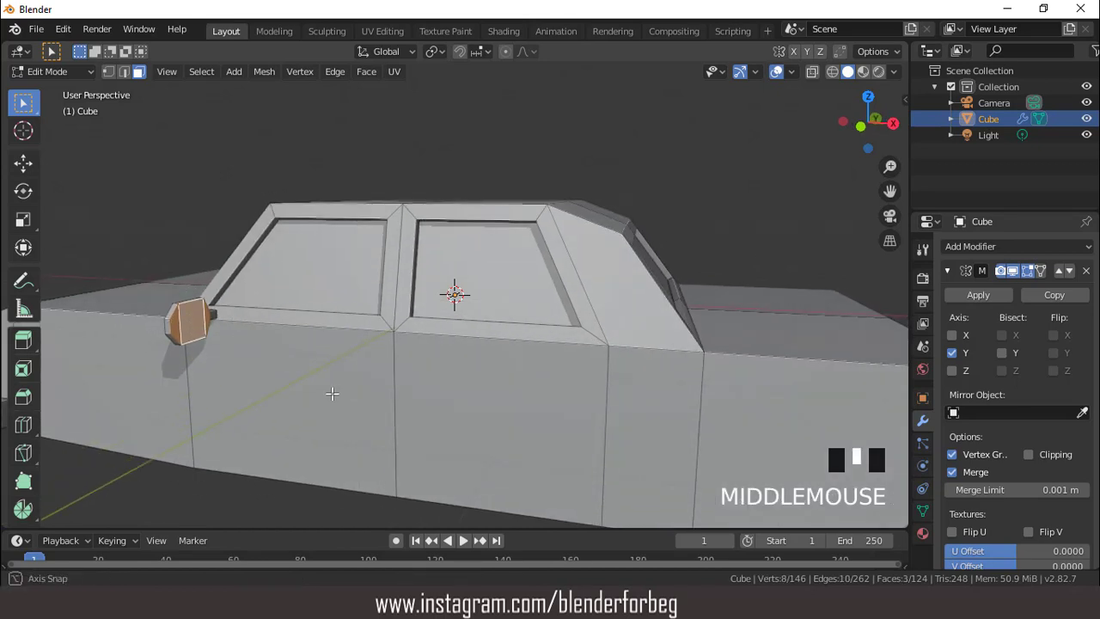
{"action": "key", "text": "i"}
{"action": "left_click", "coordinate": [385, 423]}
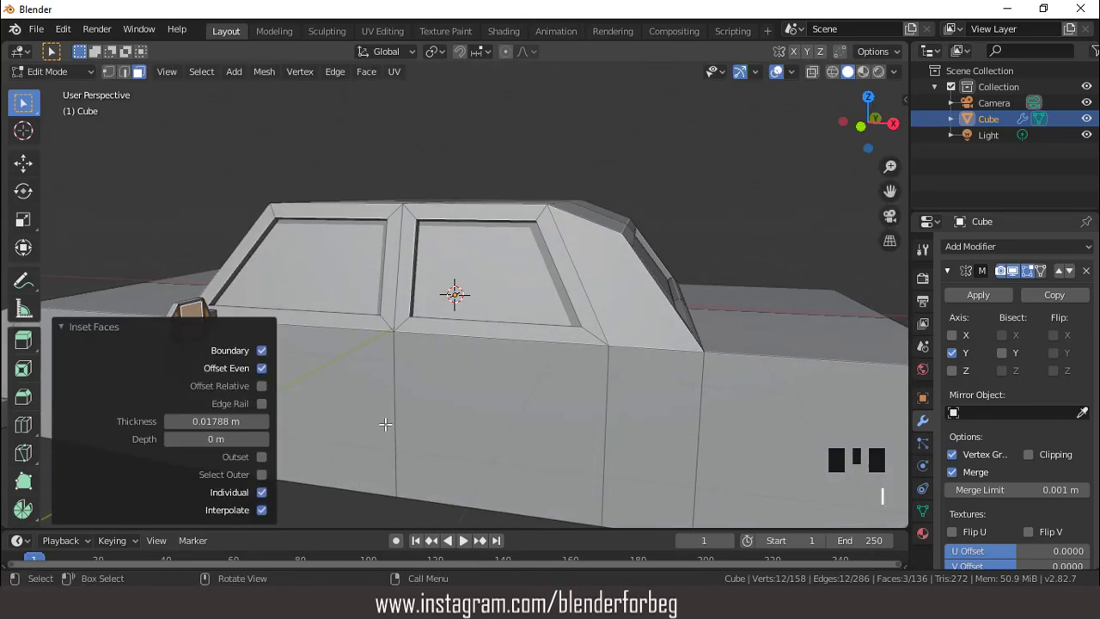
{"action": "left_click", "coordinate": [261, 492]}
Extrude the inset rear-facing faces of the side mirror by about 0.0111 m to form the mirror glass
{"action": "middle_click_drag", "start_coordinate": [295, 416], "coordinate": [371, 362]}
{"action": "key", "text": "e"}
{"action": "left_click", "coordinate": [361, 388]}
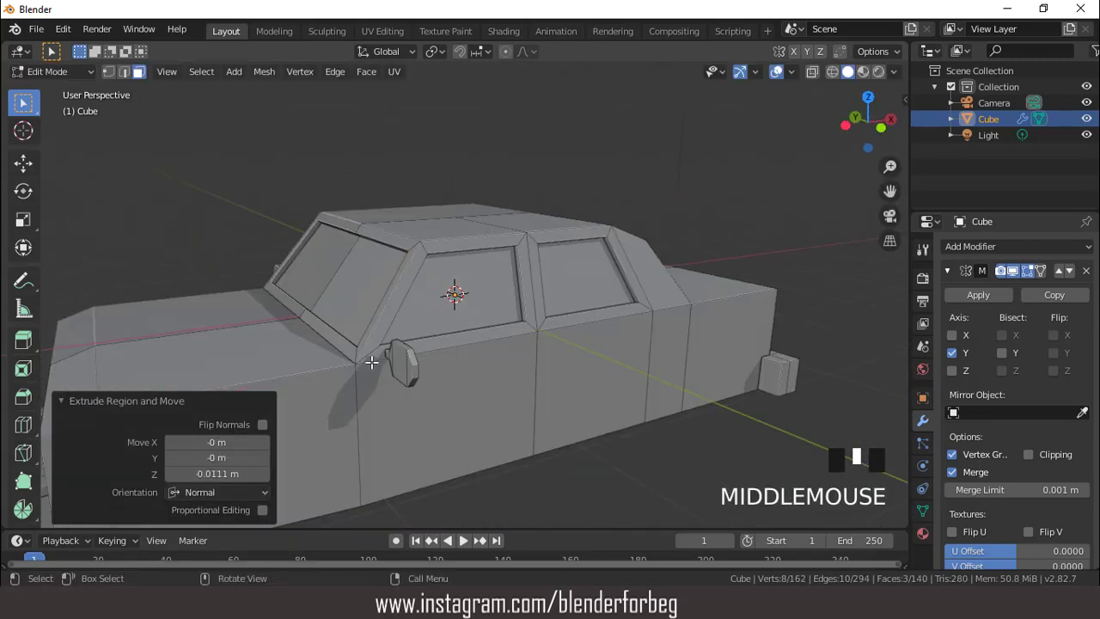
In the front orthographic view, duplicate the side face below the front window in place without moving the copy
{"action": "key", "text": "KP_1"}
{"action": "left_click", "coordinate": [414, 329]}
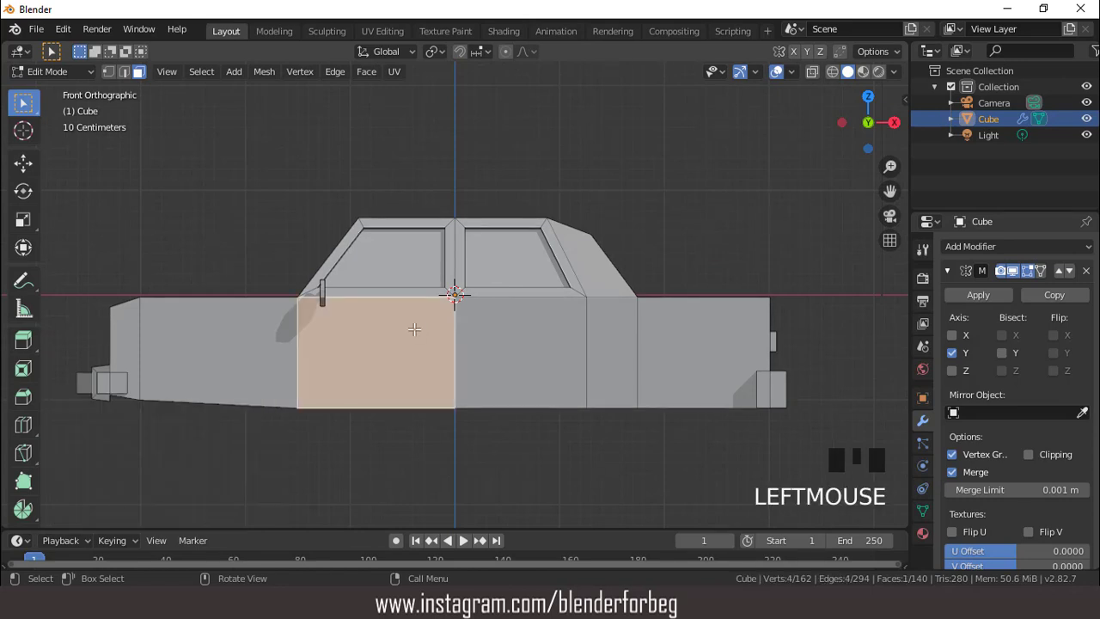
{"action": "key", "text": "shift+d"}
{"action": "right_click", "coordinate": [414, 329]}
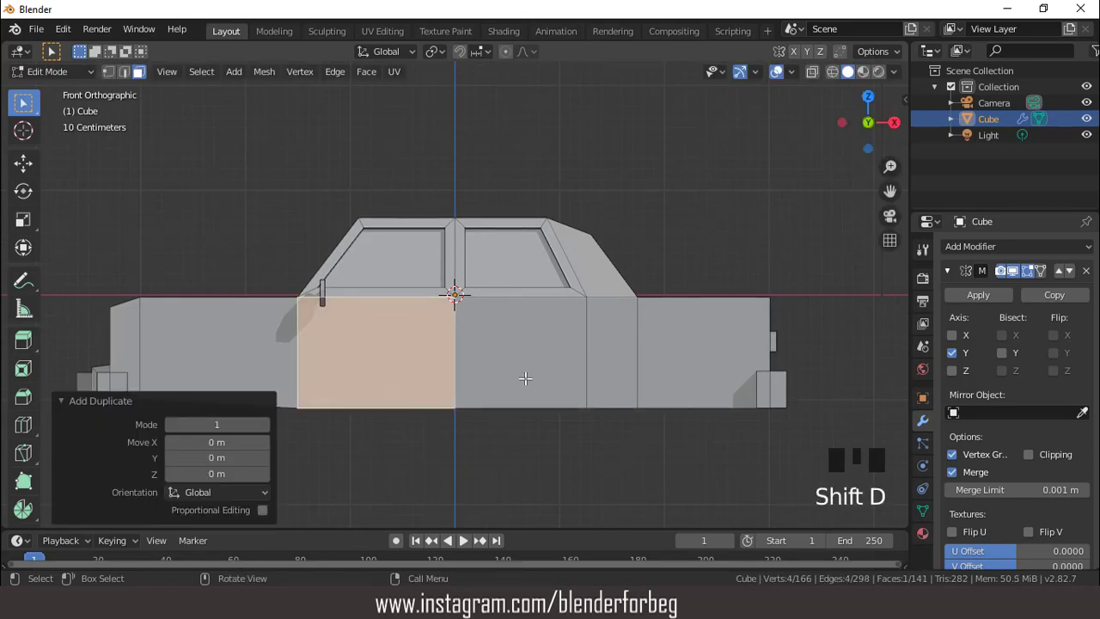
Scale the duplicated door face down by 0.574, 0.396 and 0.627, also flattening it in Z, to form a small door-handle rectangle
{"action": "key", "text": "s"}
{"action": "left_click", "coordinate": [504, 368]}
{"action": "key", "text": "s"}
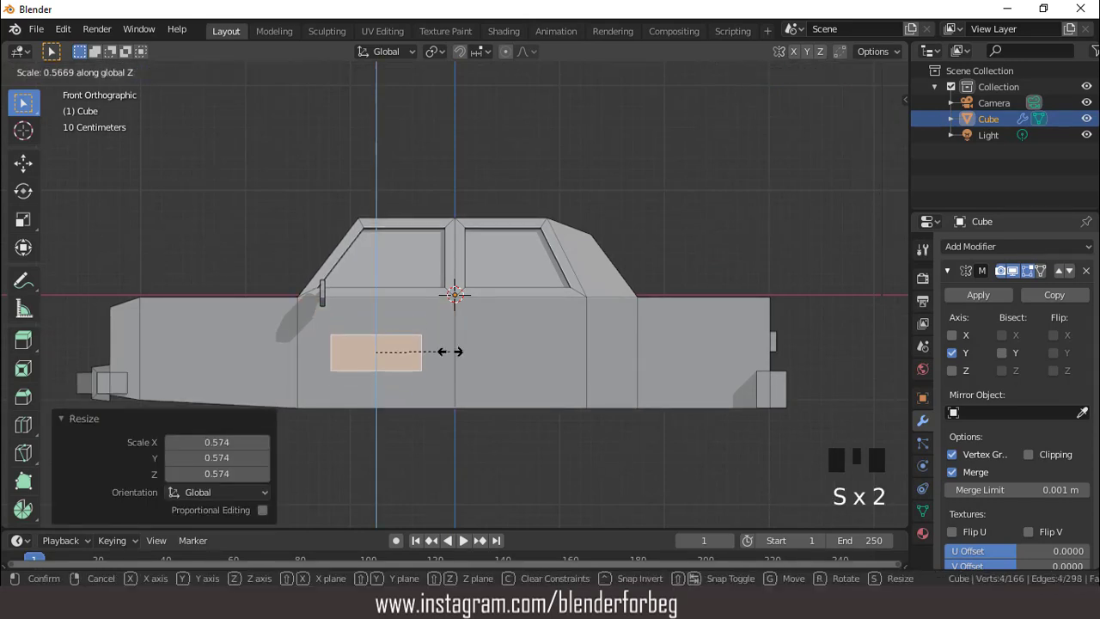
{"action": "left_click", "coordinate": [454, 353]}
{"action": "key", "text": "s"}
{"action": "left_click", "coordinate": [446, 353]}
{"action": "key", "text": "s"}
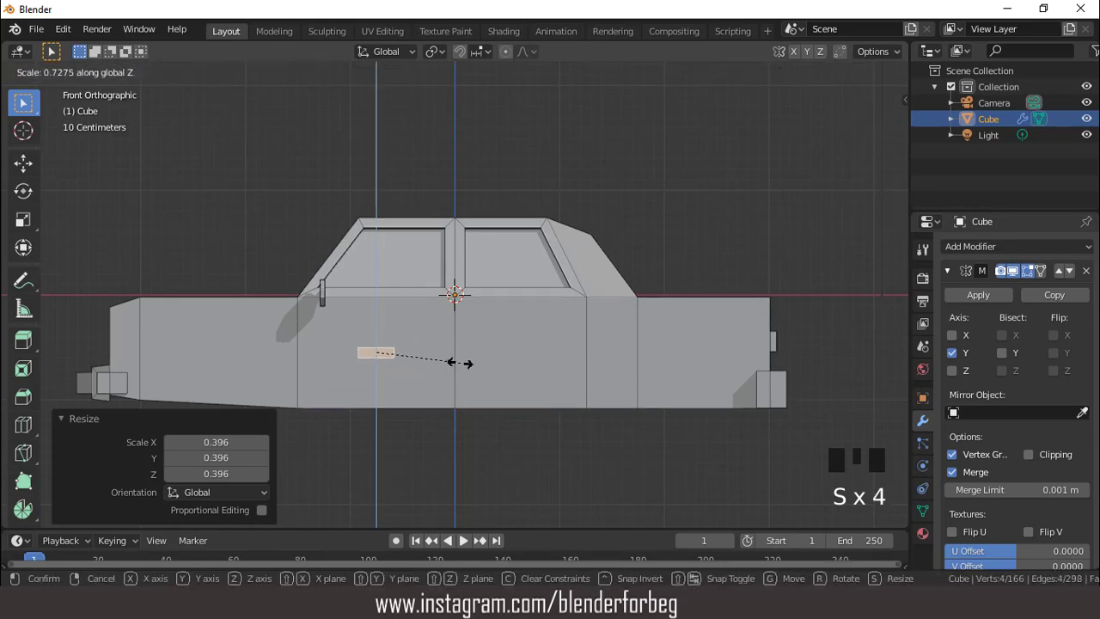
{"action": "left_click", "coordinate": [448, 359]}
Move the handle face 0.384 m in X and 0.4 m in Z, and stretch it by 1.495 in X
{"action": "key", "text": "g"}
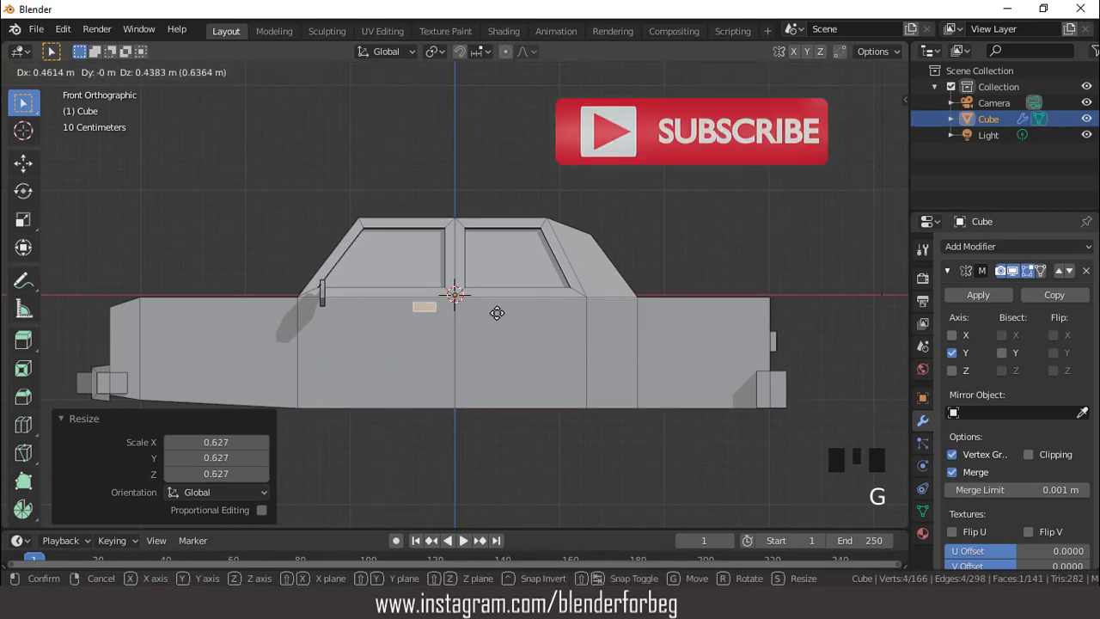
{"action": "left_click", "coordinate": [498, 312]}
{"action": "key", "text": "s"}
{"action": "key", "text": "x"}
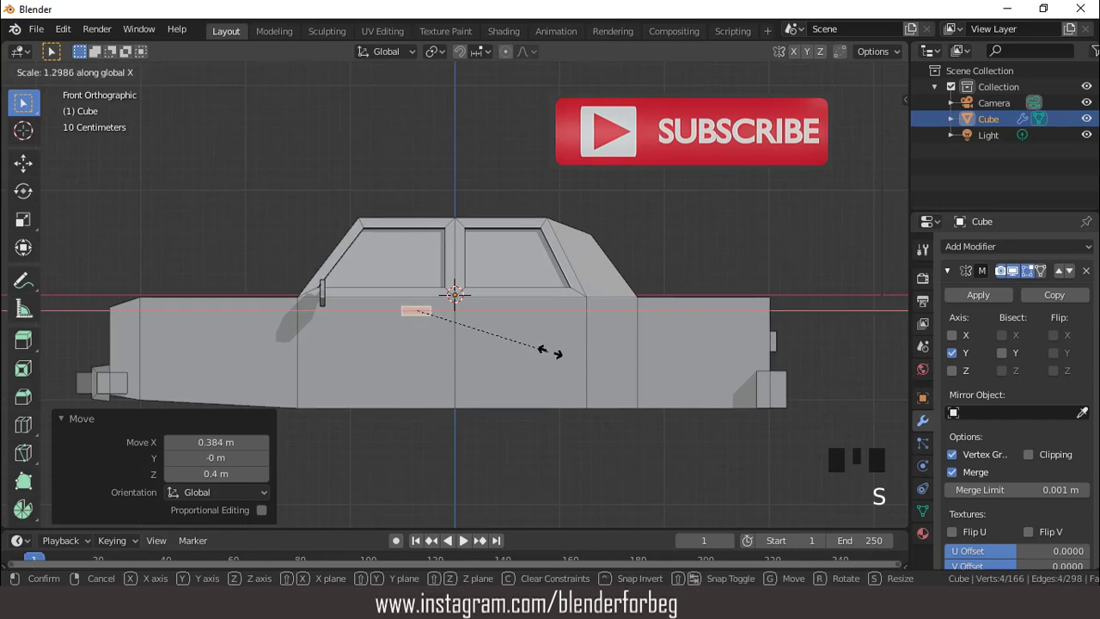
{"action": "left_click", "coordinate": [572, 352]}
Extrude the handle face outward from the front door by about 0.038 m
{"action": "middle_click_drag", "start_coordinate": [572, 354], "coordinate": [577, 398]}
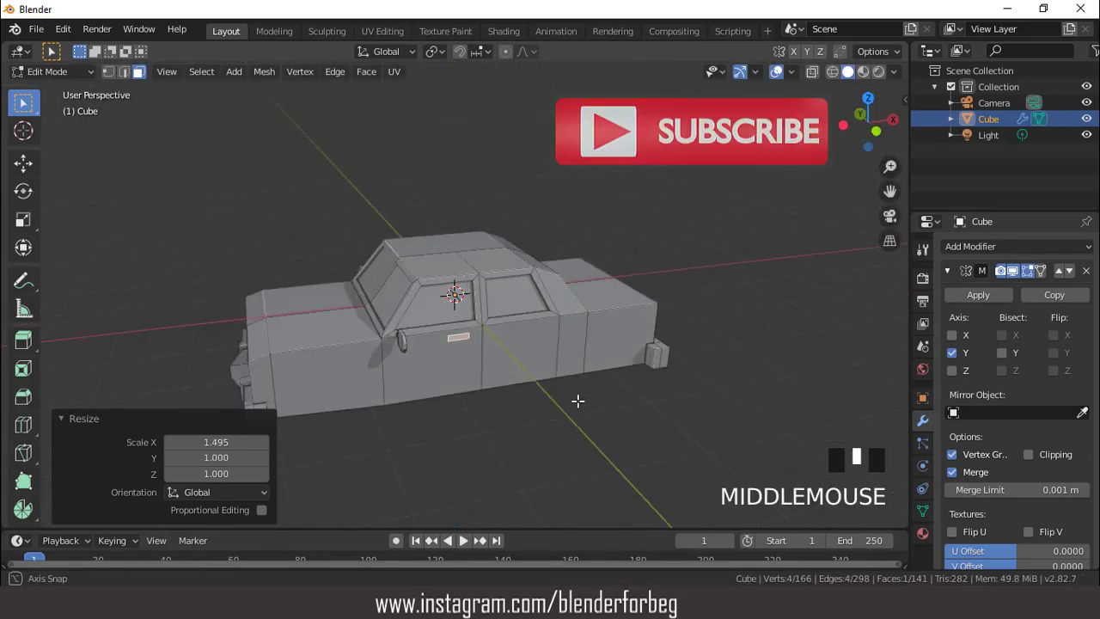
{"action": "scroll", "coordinate": [582, 395], "scroll_direction": "up", "scroll_amount": 2}
{"action": "key", "text": "e"}
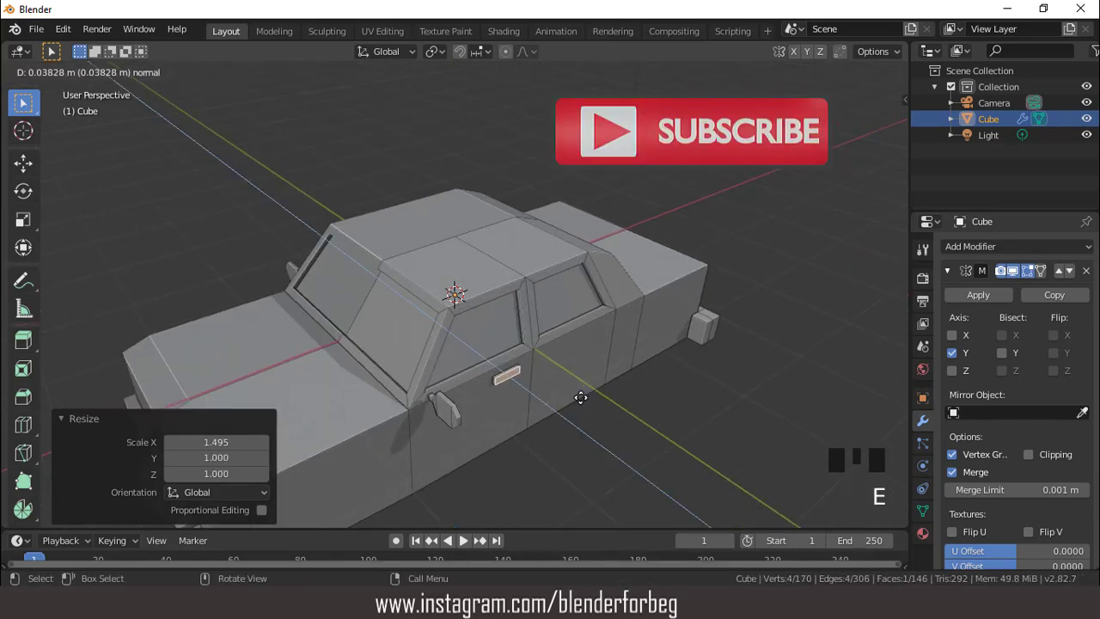
{"action": "left_click", "coordinate": [581, 397]}
Duplicate the whole linked door handle 1.25 m along X onto the rear door, and return to Object Mode
{"action": "scroll", "coordinate": [558, 391], "scroll_direction": "up", "scroll_amount": 2}
{"action": "left_click", "coordinate": [544, 414]}
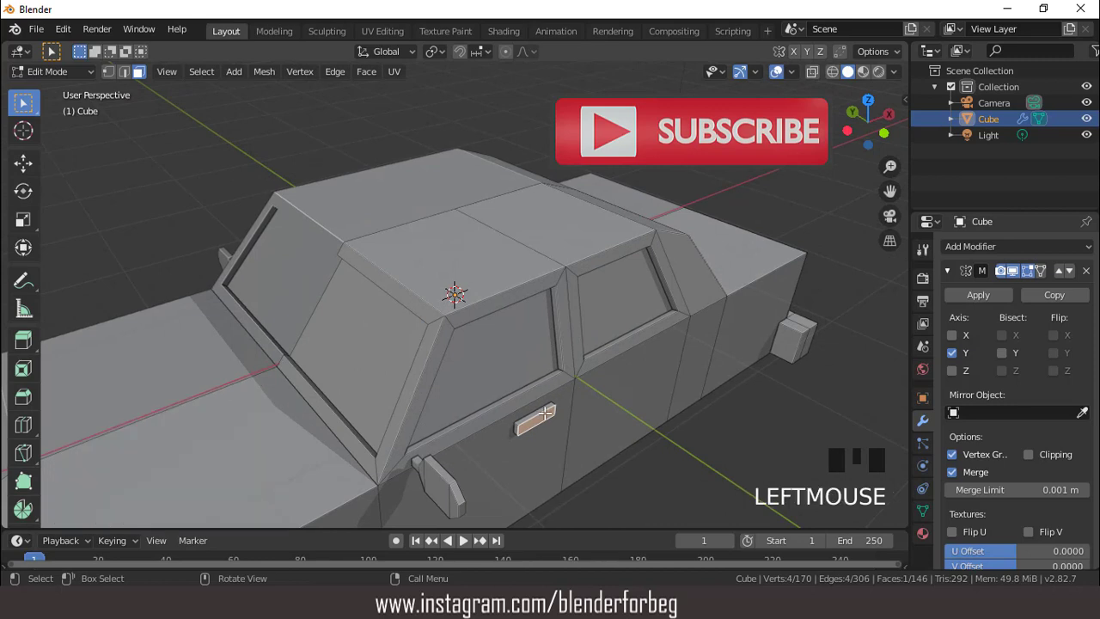
{"action": "key", "text": "l"}
{"action": "key", "text": "shift+d"}
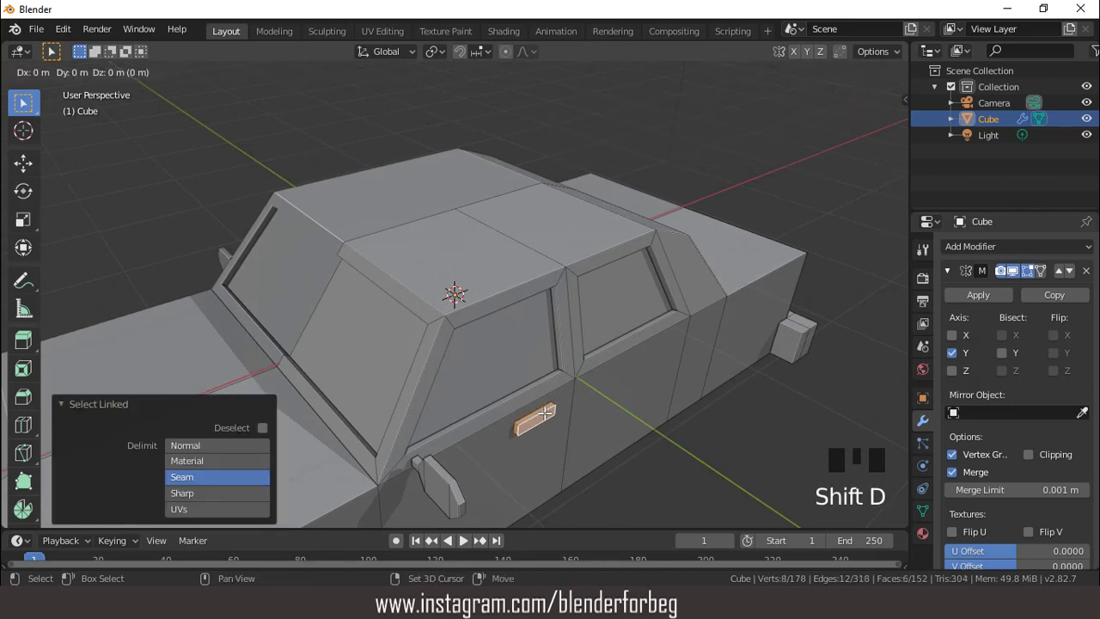
{"action": "key", "text": "x"}
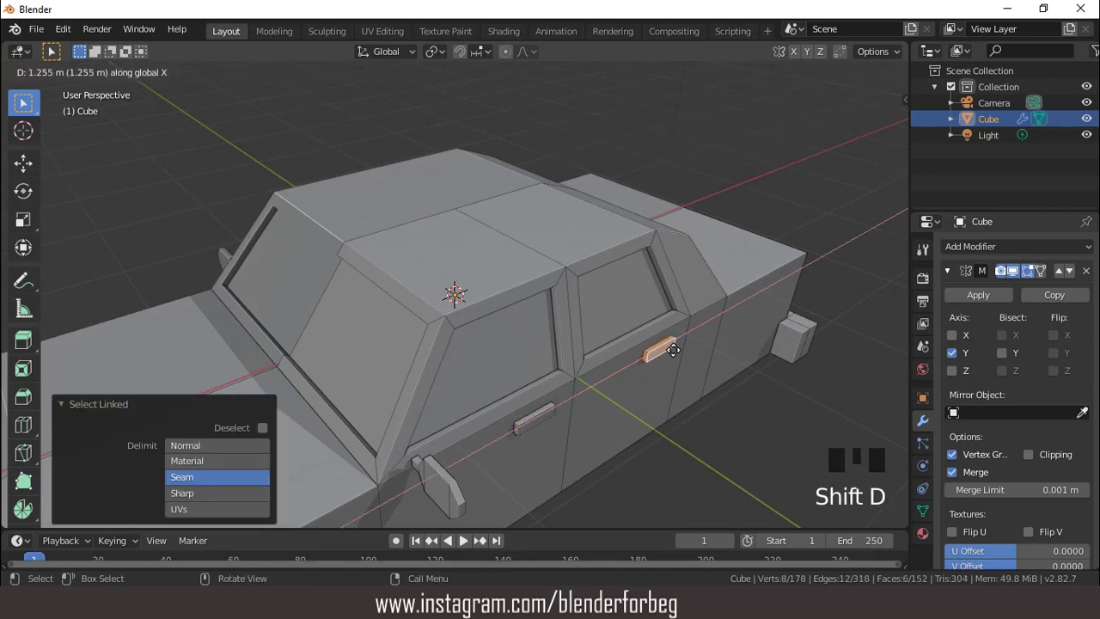
{"action": "left_click", "coordinate": [673, 349]}
{"action": "middle_click_drag", "start_coordinate": [673, 350], "coordinate": [680, 319]}
{"action": "scroll", "coordinate": [559, 326], "scroll_direction": "down", "scroll_amount": 3}
{"action": "middle_click_drag", "start_coordinate": [560, 327], "coordinate": [514, 328]}
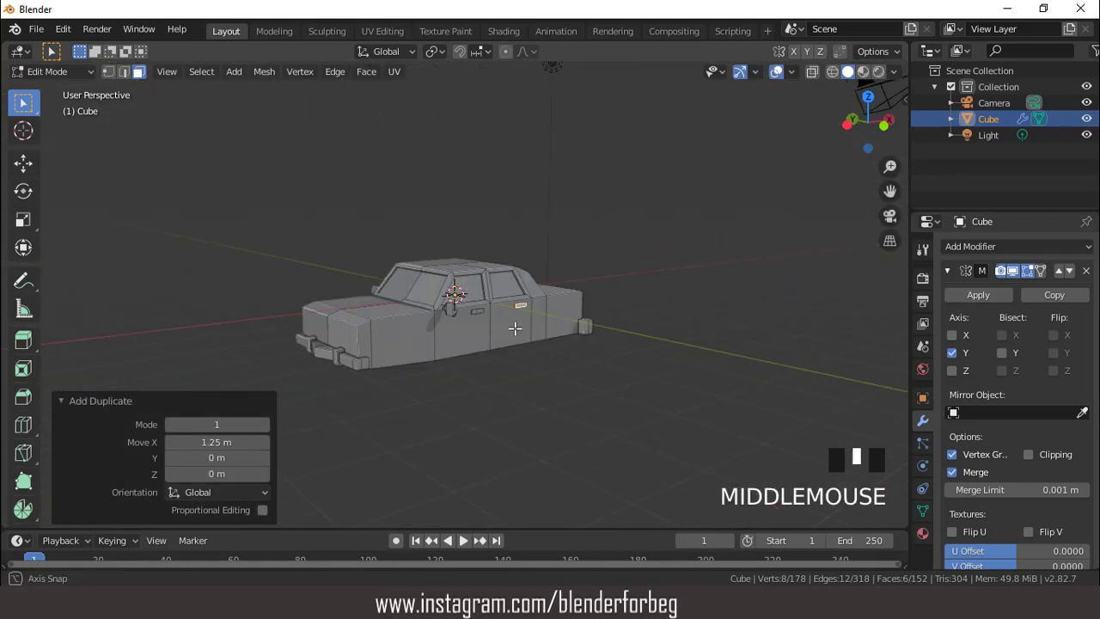
{"action": "scroll", "coordinate": [514, 329], "scroll_direction": "up", "scroll_amount": 2}
{"action": "key", "text": "Tab"}
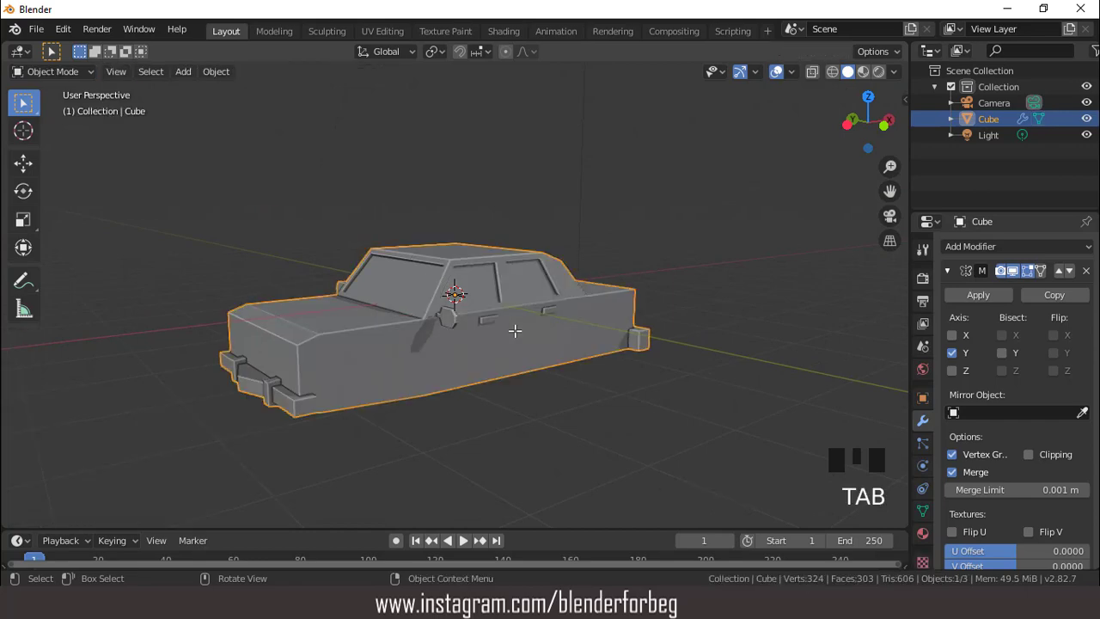
In the front view, add a cylinder with 16 vertices and an X rotation of 90°
{"action": "key", "text": "KP_1"}
{"action": "scroll", "coordinate": [515, 338], "scroll_direction": "down", "scroll_amount": 4}
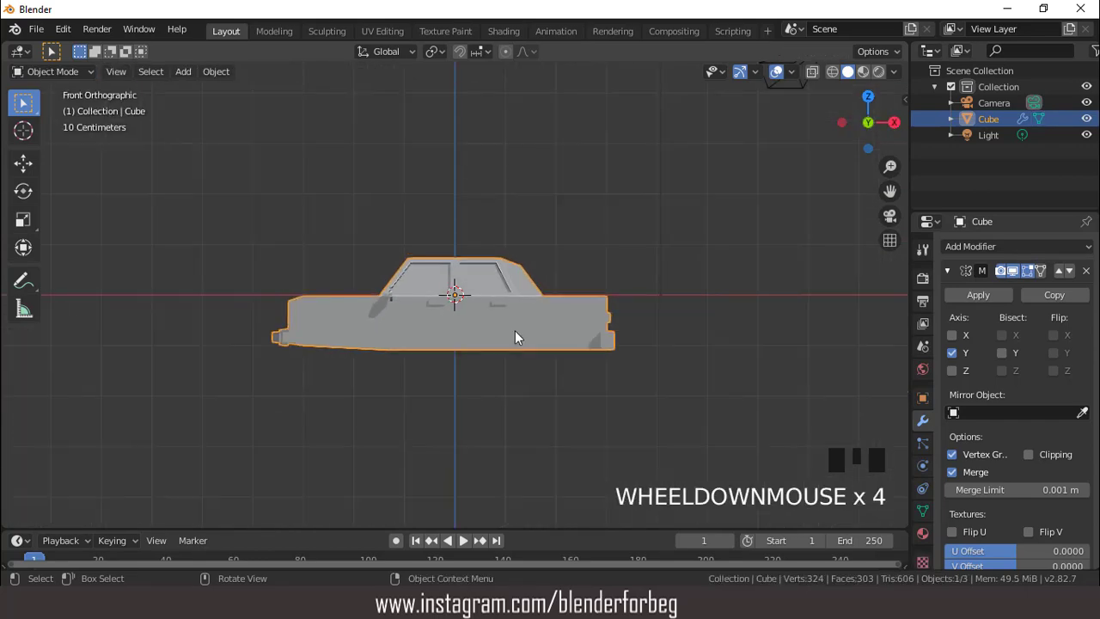
{"action": "left_click", "coordinate": [179, 72]}
{"action": "mouse_move", "coordinate": [202, 91]}
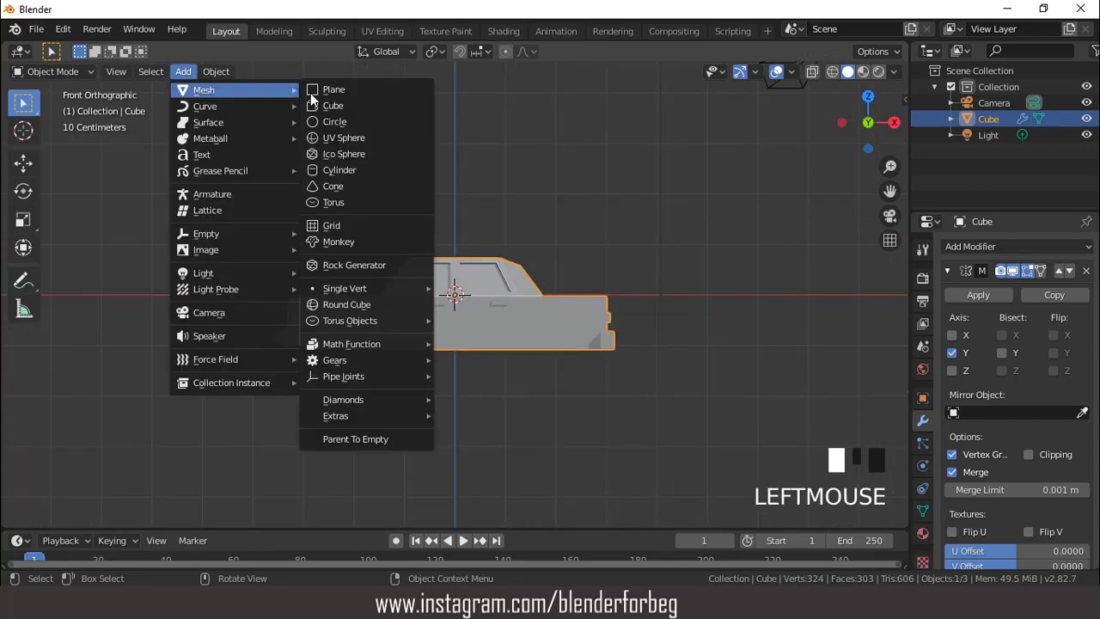
{"action": "left_click", "coordinate": [342, 170]}
{"action": "left_click", "coordinate": [222, 320]}
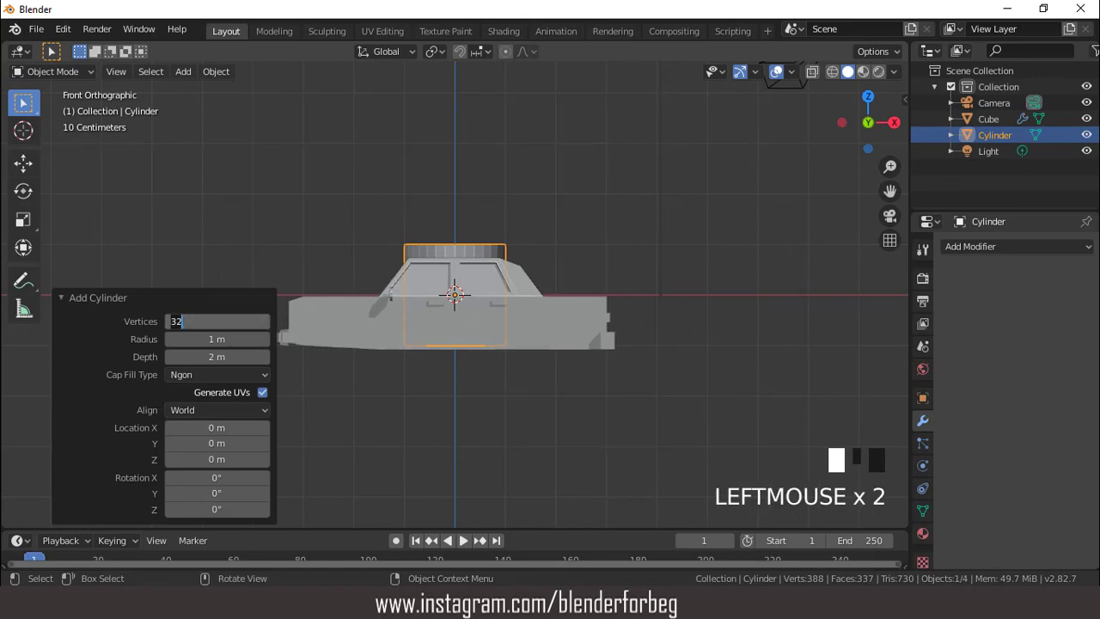
{"action": "left_click", "coordinate": [215, 478]}
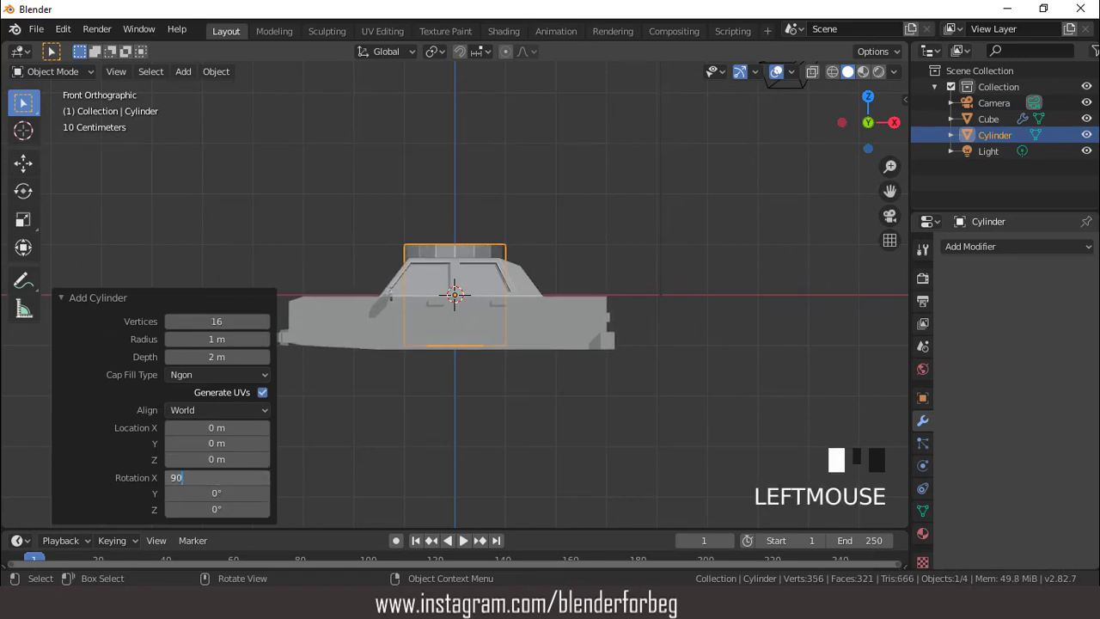
{"action": "key", "text": "Return"}
Scale the cylinder by 0.680 and 0.710, and place it at the front wheel position, about -2.36 m in X and -0.88 m in Z
{"action": "key", "text": "s"}
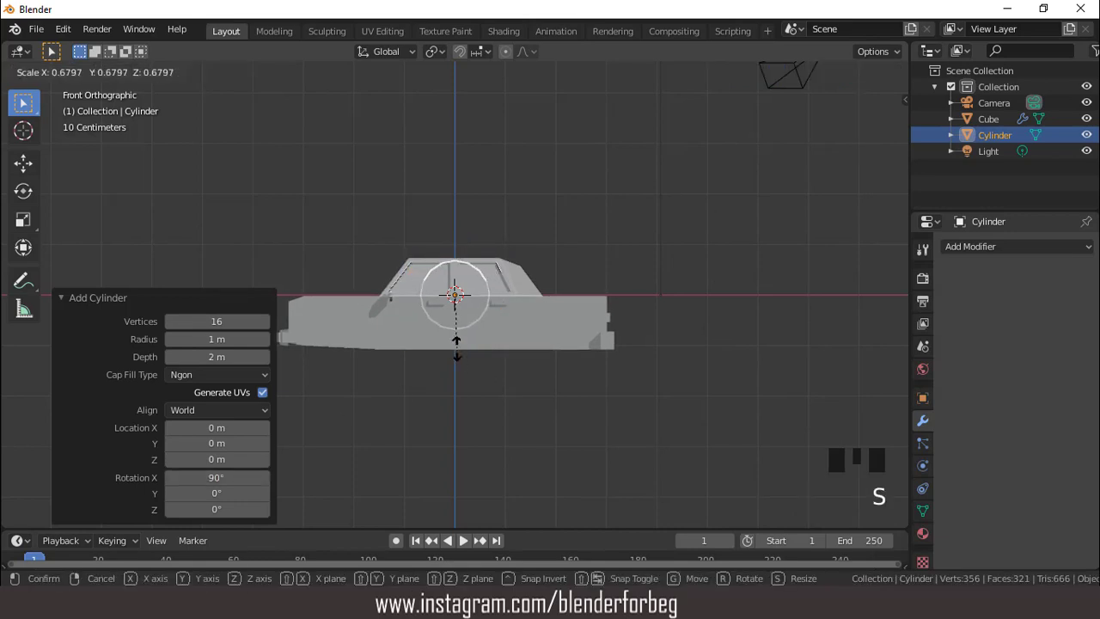
{"action": "left_click", "coordinate": [457, 348]}
{"action": "key", "text": "g"}
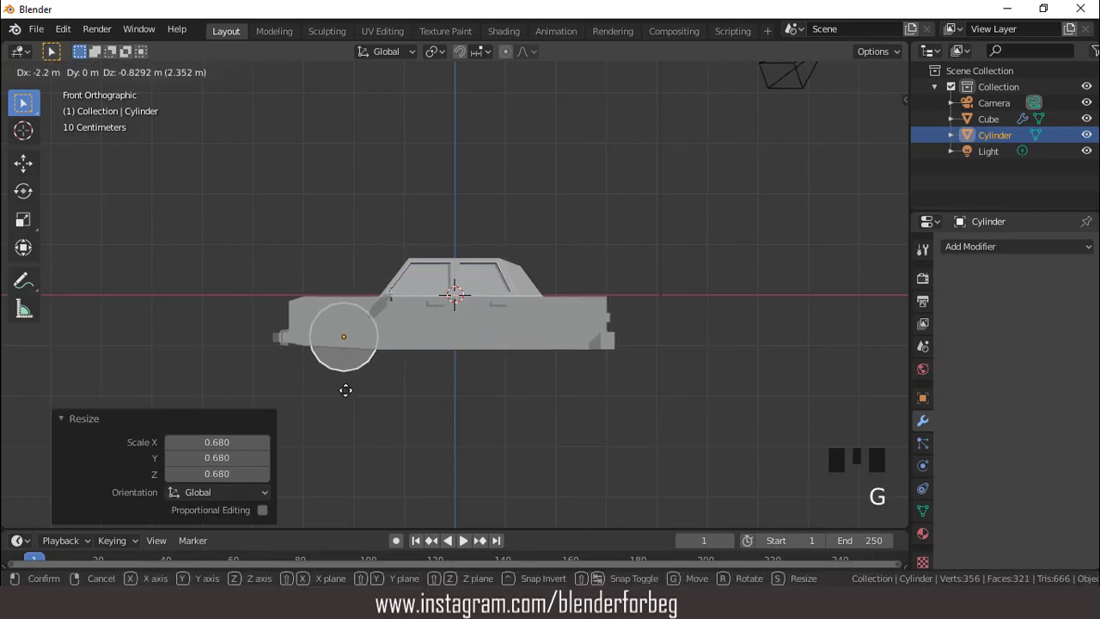
{"action": "left_click", "coordinate": [346, 391]}
{"action": "key", "text": "s"}
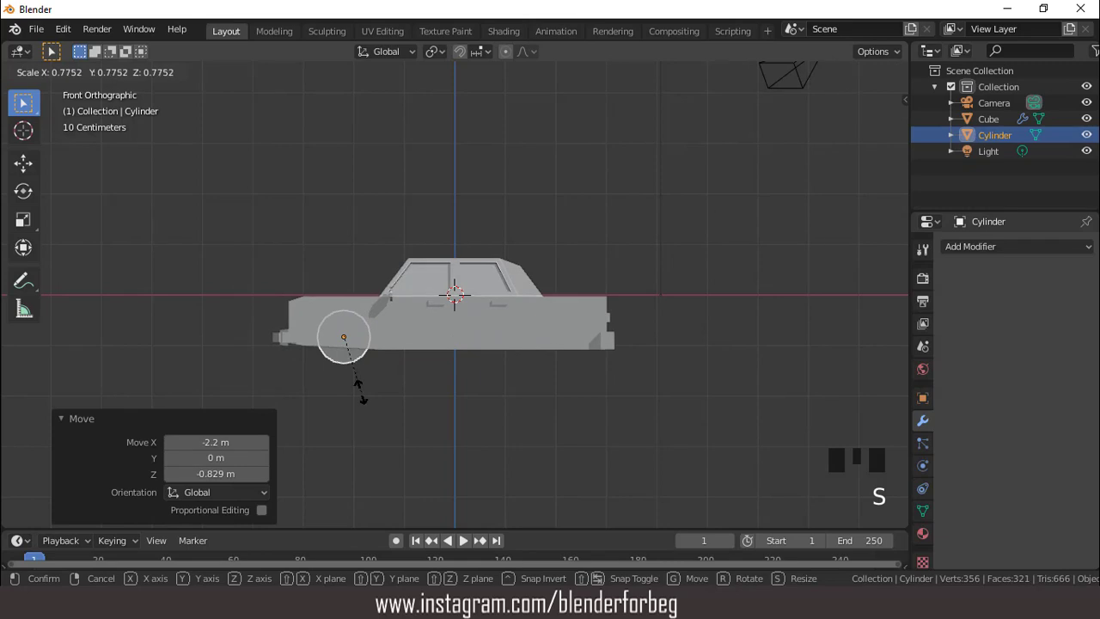
{"action": "left_click", "coordinate": [354, 388]}
{"action": "key", "text": "g"}
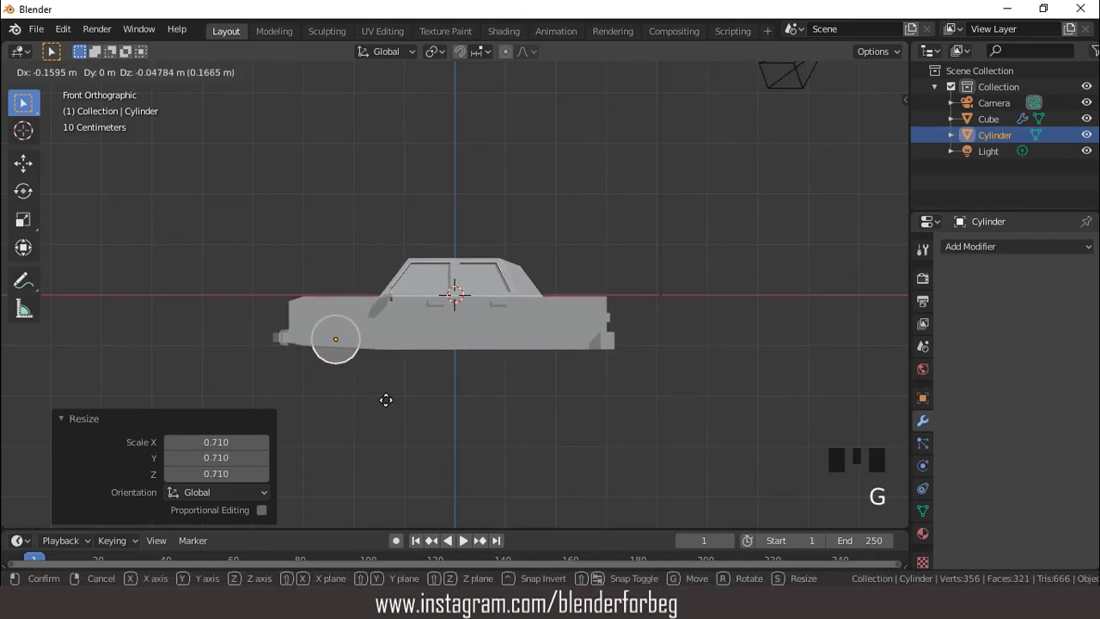
{"action": "left_click", "coordinate": [386, 399]}
In the top view, scale the wheel cylinder to 0.425 in Y and move it -1.24 m in Y to the car's side
{"action": "key", "text": "KP_7"}
{"action": "key", "text": "s"}
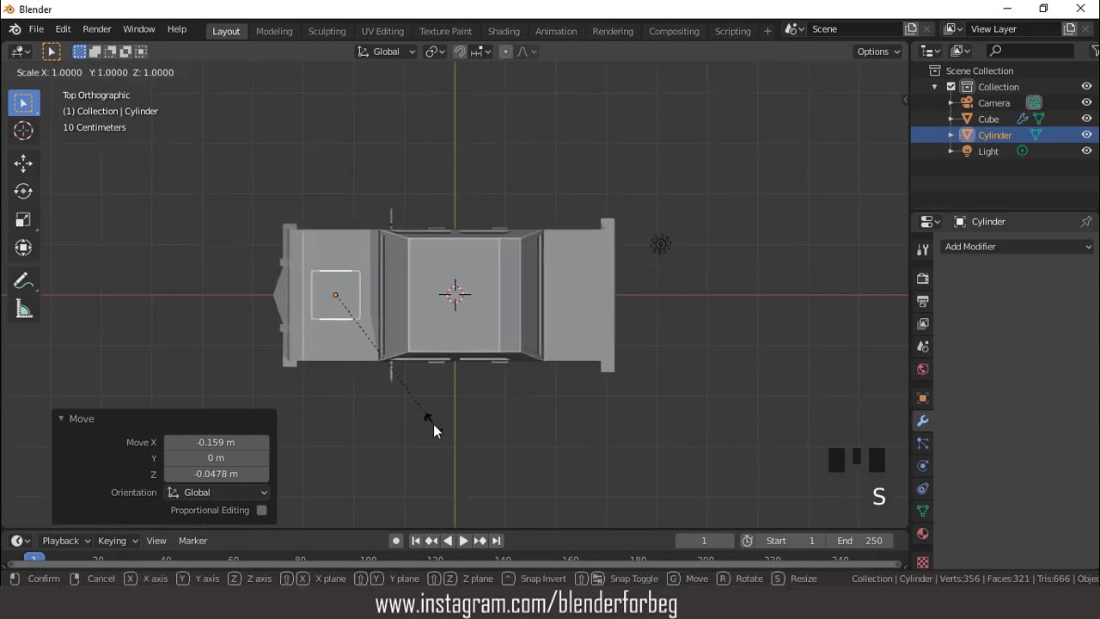
{"action": "key", "text": "y"}
{"action": "left_click", "coordinate": [371, 354]}
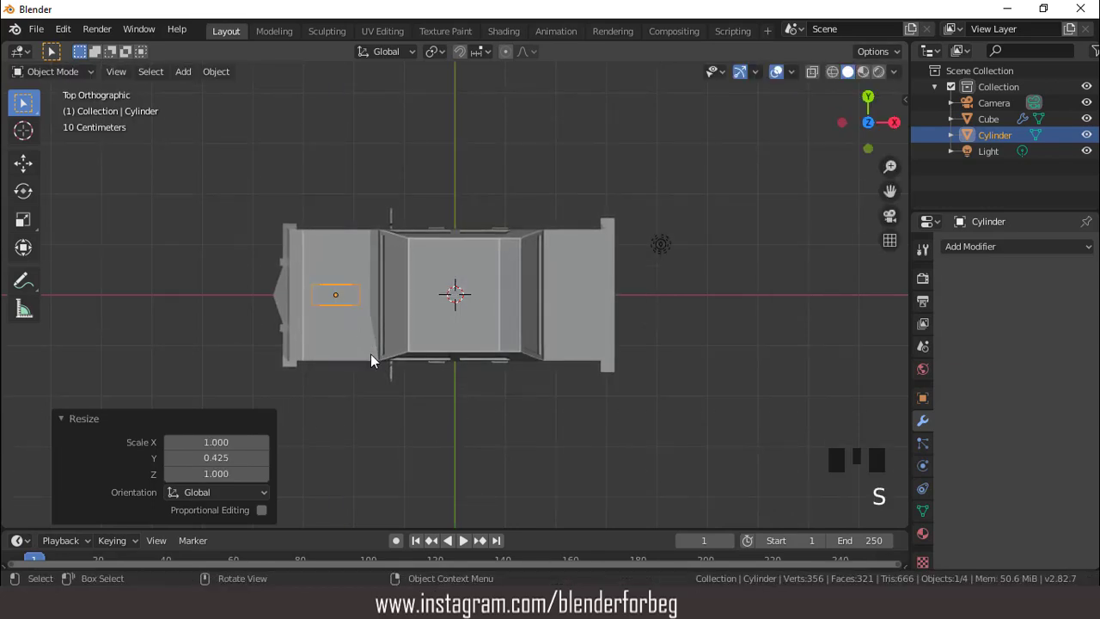
{"action": "key", "text": "g"}
{"action": "key", "text": "y"}
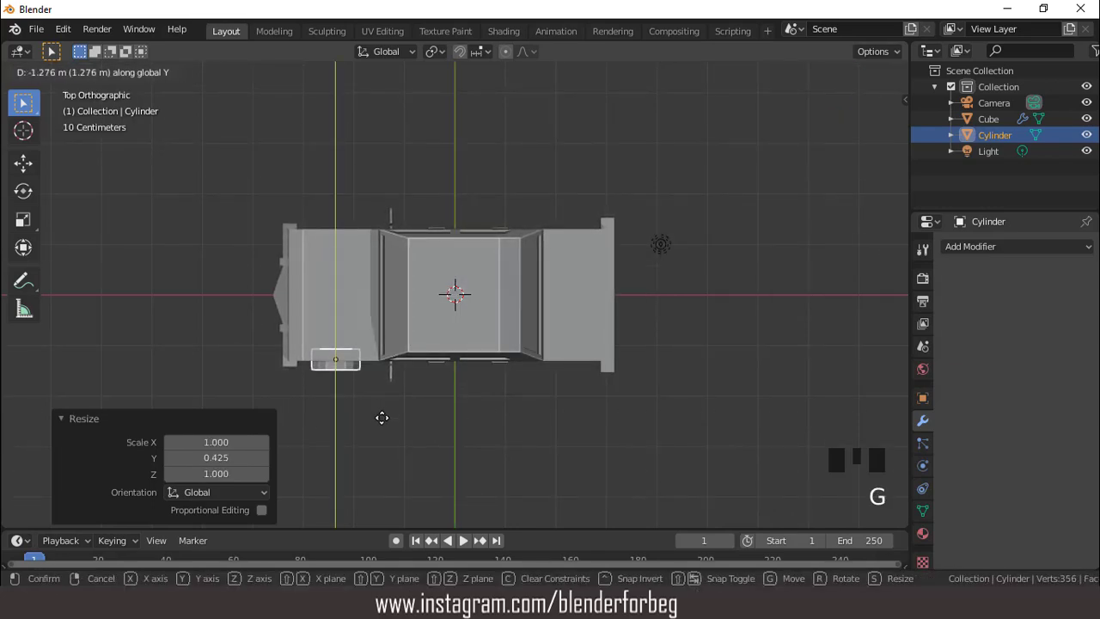
{"action": "left_click", "coordinate": [381, 417]}
In the front view, scale the wheel cylinder by 1.068 and duplicate it 4.03 m along X for the rear wheel
{"action": "key", "text": "KP_1"}
{"action": "scroll", "coordinate": [381, 381], "scroll_direction": "up", "scroll_amount": 1}
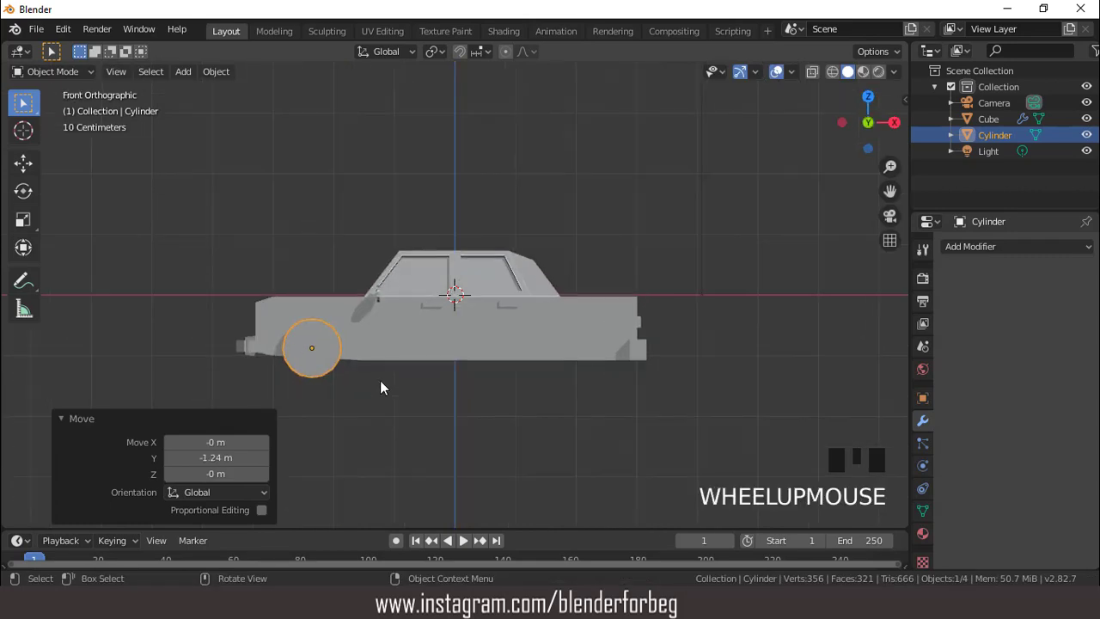
{"action": "key", "text": "s"}
{"action": "left_click", "coordinate": [399, 388]}
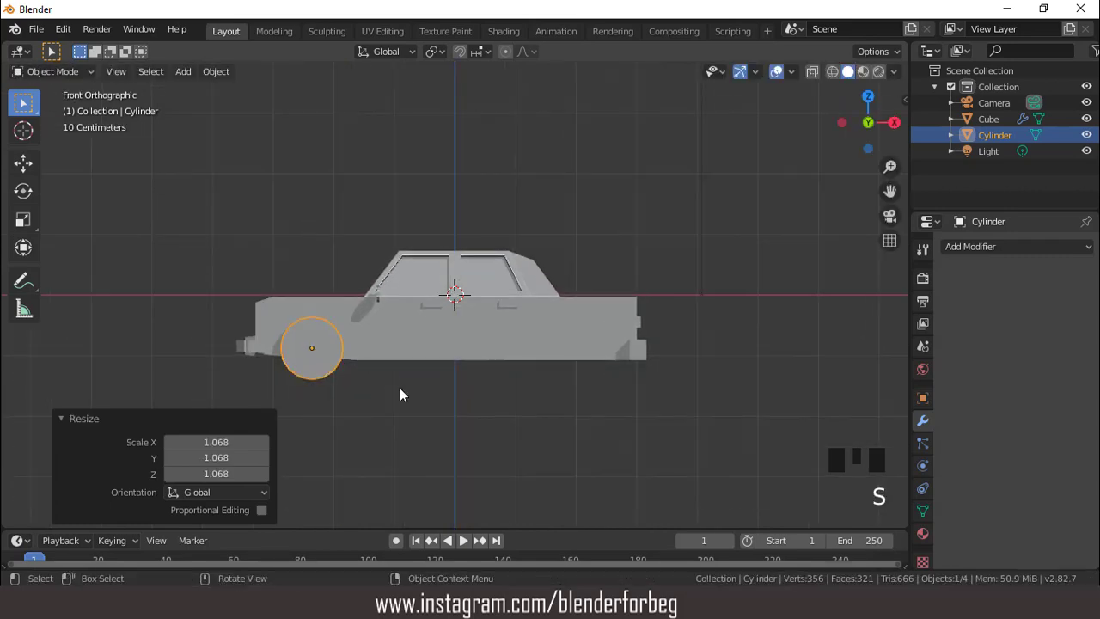
{"action": "key", "text": "x"}
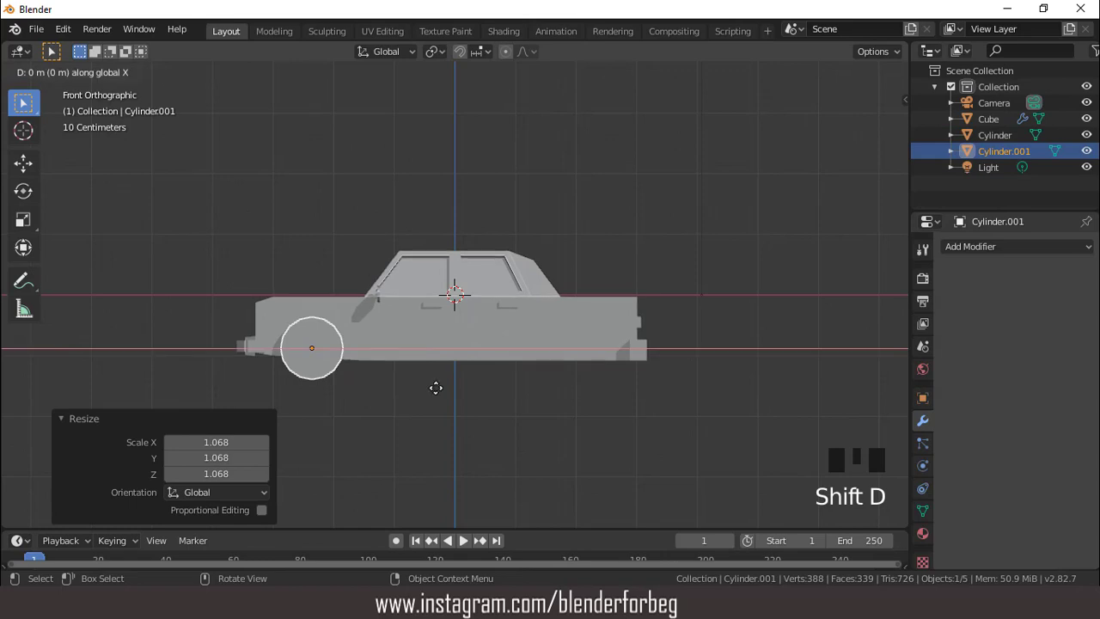
{"action": "left_click", "coordinate": [644, 390]}
Select both wheel cylinders and join them into one object
{"action": "scroll", "coordinate": [520, 373], "scroll_direction": "down", "scroll_amount": 2}
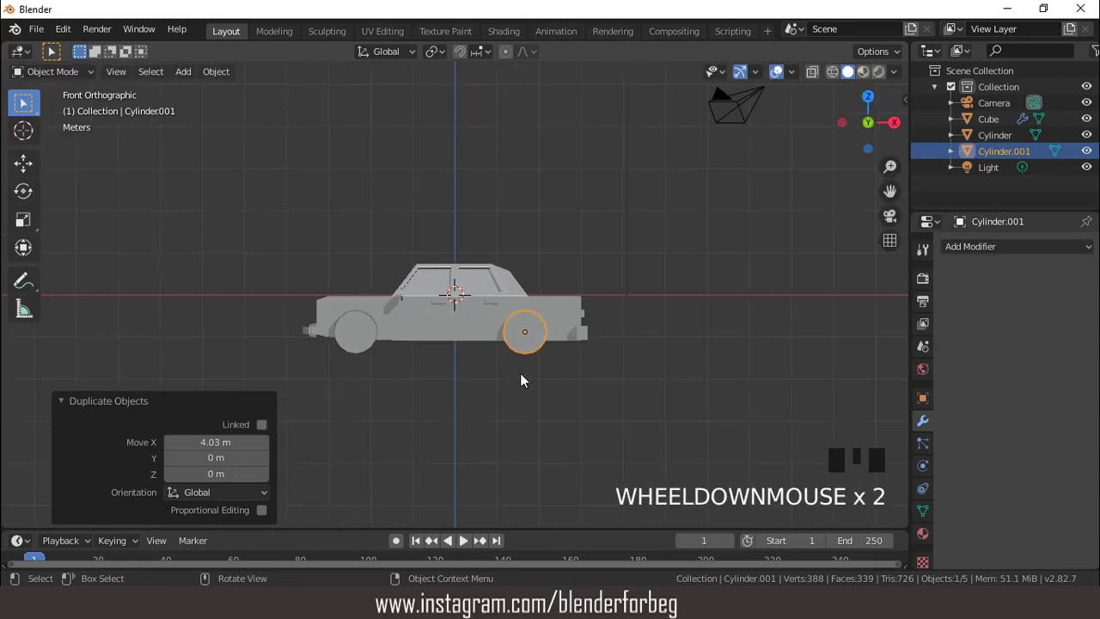
{"action": "middle_click_drag", "start_coordinate": [520, 373], "coordinate": [550, 395]}
{"action": "scroll", "coordinate": [550, 392], "scroll_direction": "up", "scroll_amount": 2}
{"action": "left_click", "coordinate": [356, 391], "text": "shift"}
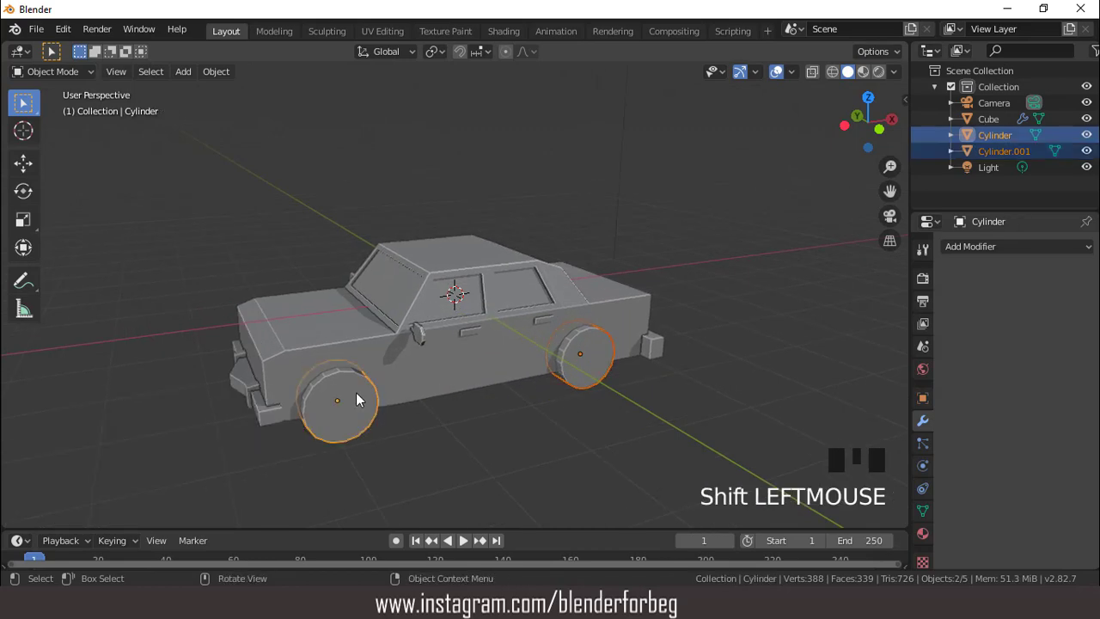
{"action": "key", "text": "ctrl+j"}
Add a Boolean modifier set to Difference on the car body, use the joined cylinders as its object, and apply it
{"action": "left_click", "coordinate": [468, 348]}
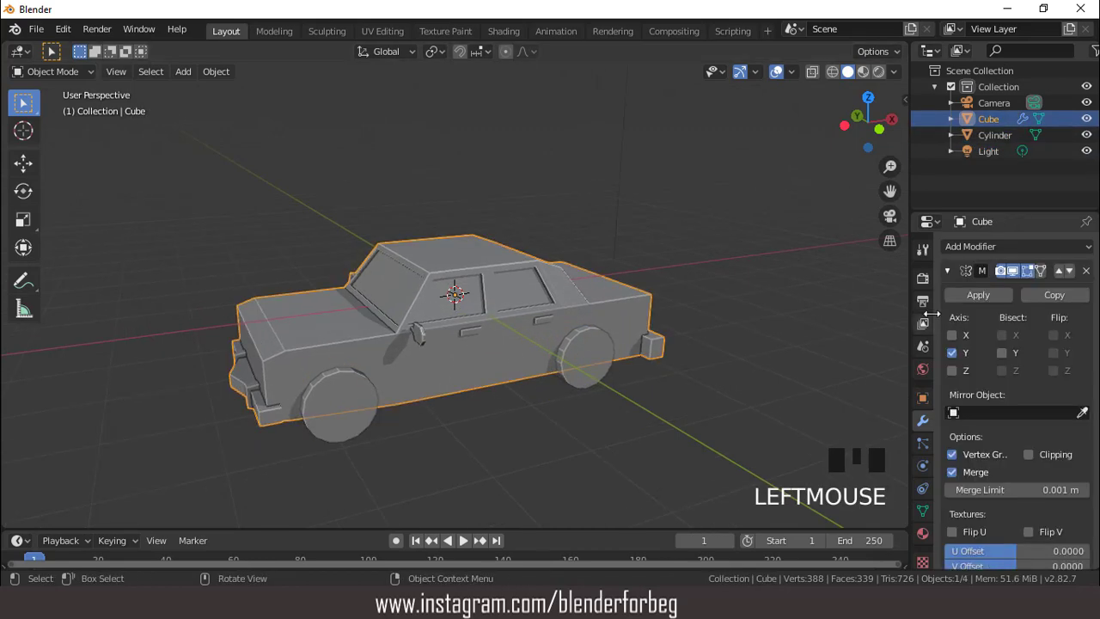
{"action": "left_click", "coordinate": [947, 271]}
{"action": "left_click", "coordinate": [952, 246]}
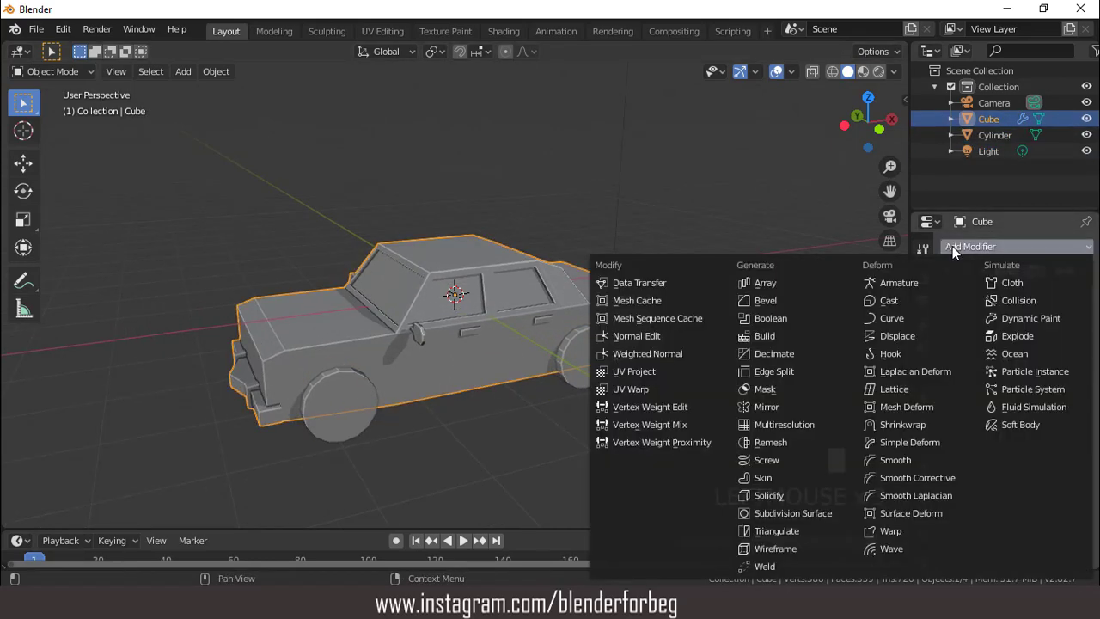
{"action": "left_click", "coordinate": [781, 316]}
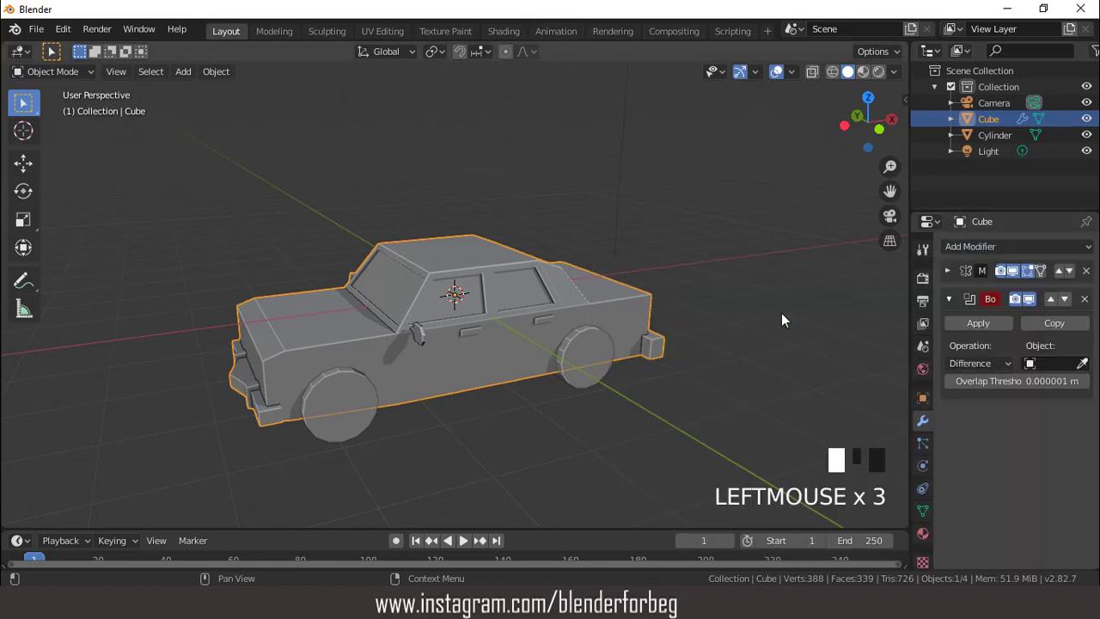
{"action": "left_click", "coordinate": [1083, 364]}
{"action": "left_click", "coordinate": [590, 322]}
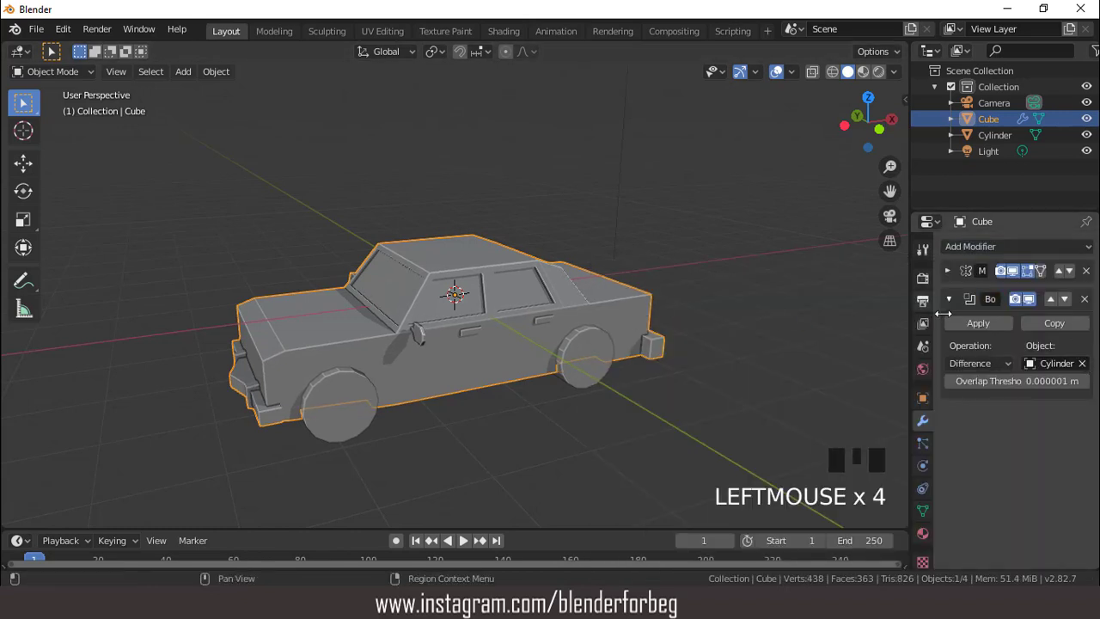
{"action": "left_click", "coordinate": [977, 321]}
In the front view, set the pivot point to Individual Origins and scale down all faces of the joined wheel mesh slightly
{"action": "scroll", "coordinate": [645, 340], "scroll_direction": "up", "scroll_amount": 2}
{"action": "scroll", "coordinate": [645, 341], "scroll_direction": "up", "scroll_amount": 1}
{"action": "left_click", "coordinate": [644, 361]}
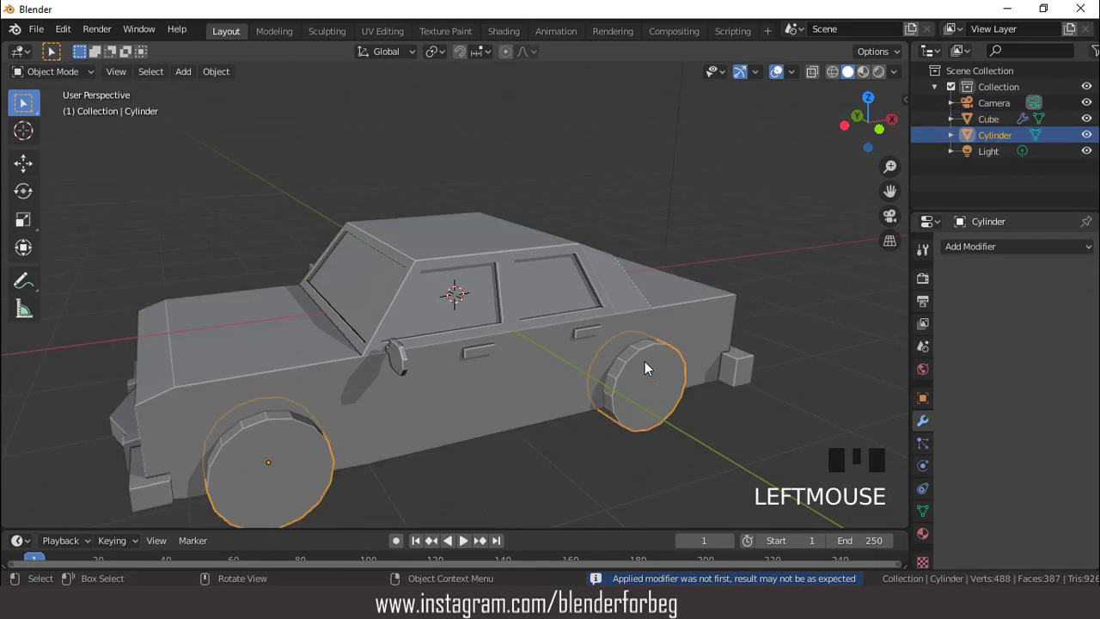
{"action": "key", "text": "KP_1"}
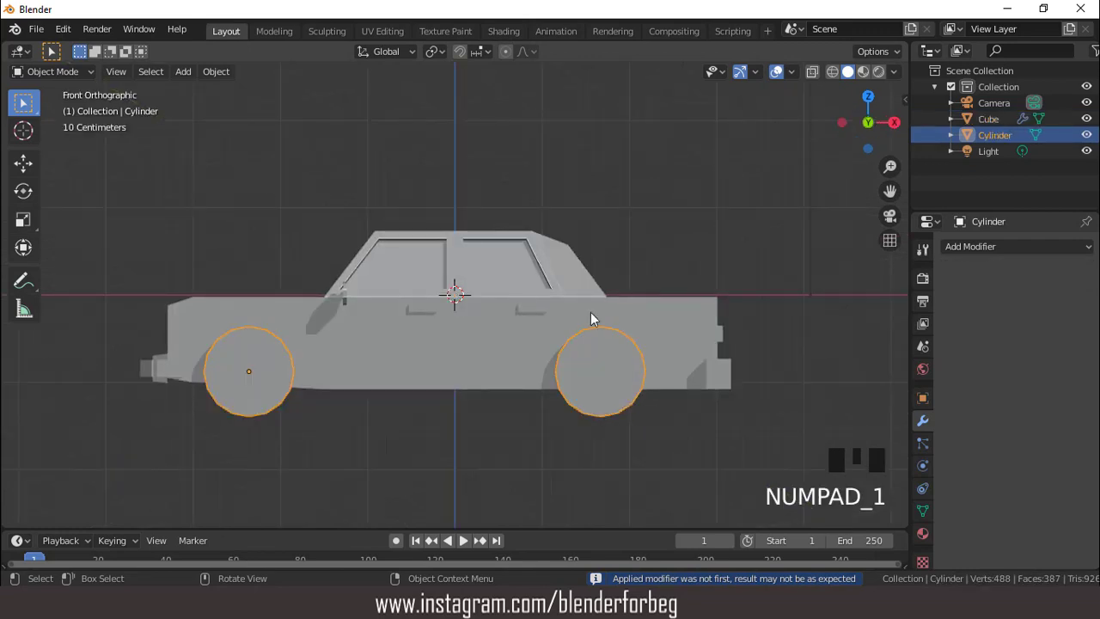
{"action": "key", "text": "Tab"}
{"action": "left_click", "coordinate": [437, 51]}
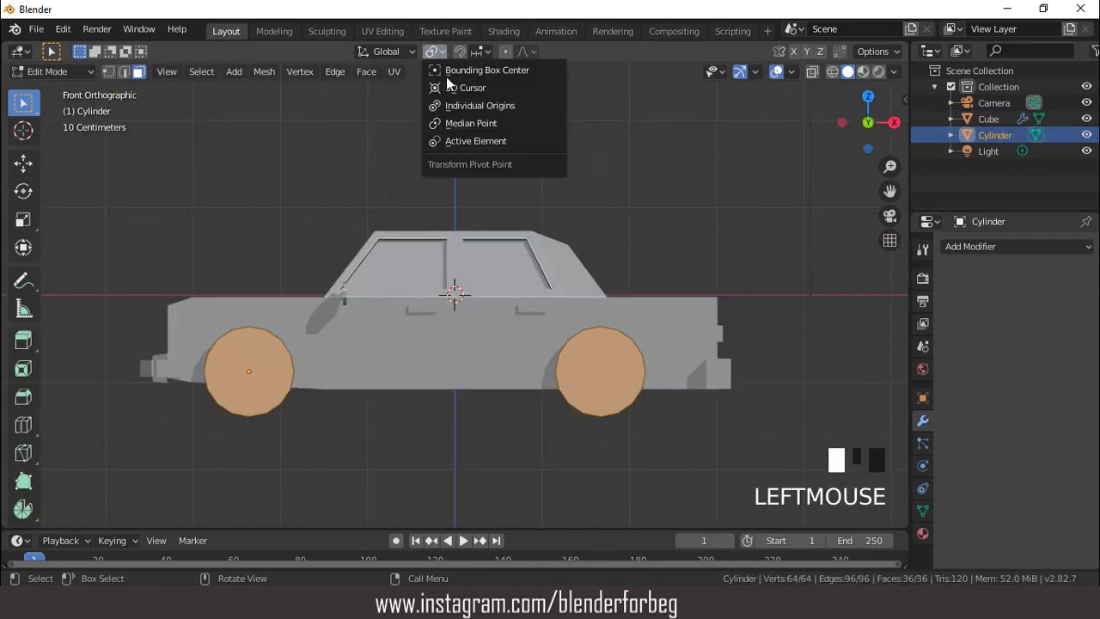
{"action": "left_click", "coordinate": [458, 105]}
{"action": "key", "text": "s"}
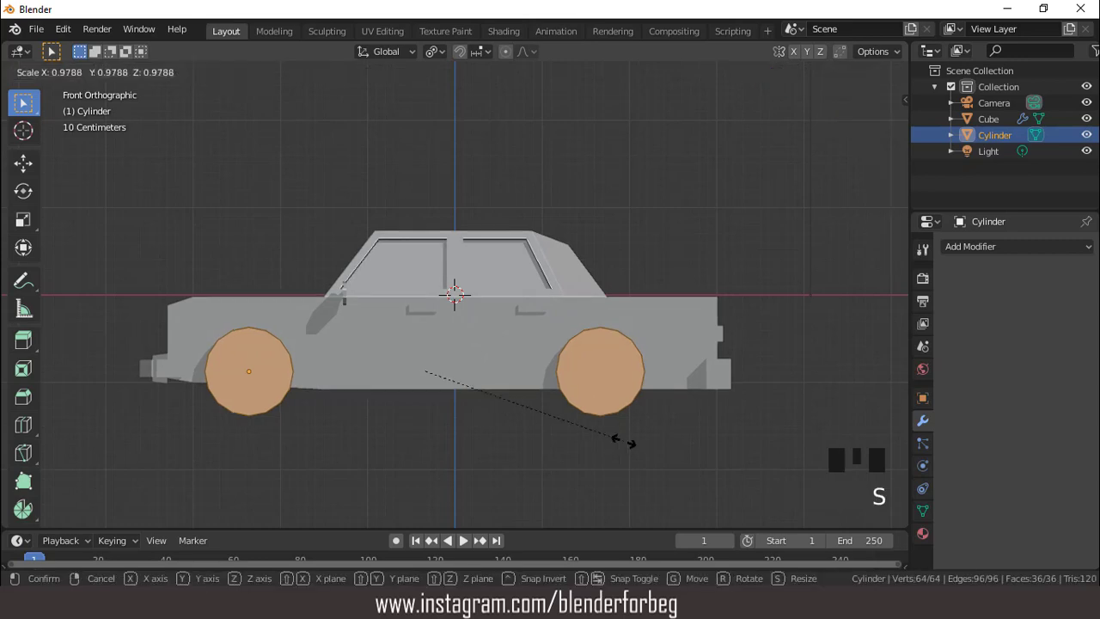
{"action": "left_click", "coordinate": [570, 398]}
Select the outer faces of both wheels and inset them by 0.3359 m
{"action": "middle_click_drag", "start_coordinate": [570, 398], "coordinate": [558, 357]}
{"action": "left_click", "coordinate": [563, 342]}
{"action": "left_click", "coordinate": [383, 384], "text": "shift"}
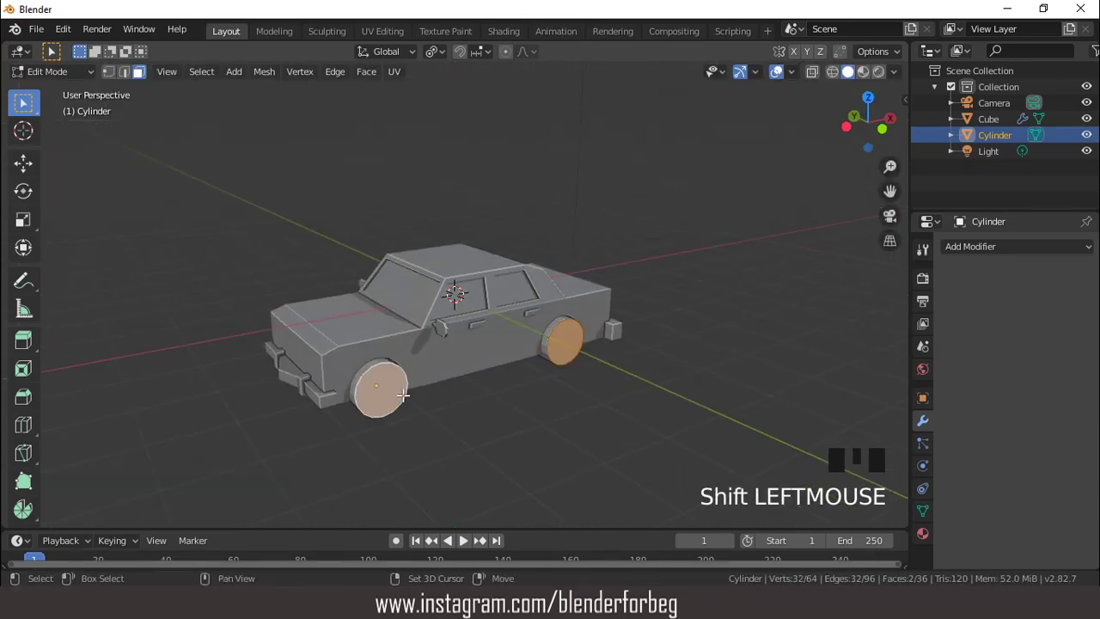
{"action": "scroll", "coordinate": [566, 450], "scroll_direction": "up", "scroll_amount": 1}
{"action": "key", "text": "i"}
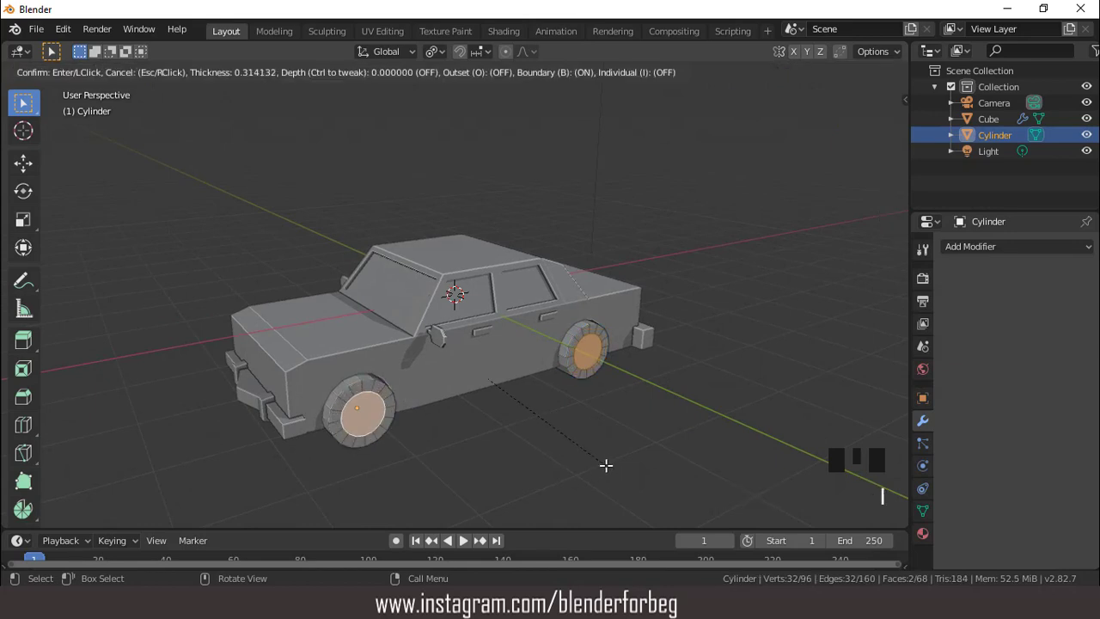
{"action": "left_click", "coordinate": [605, 464]}
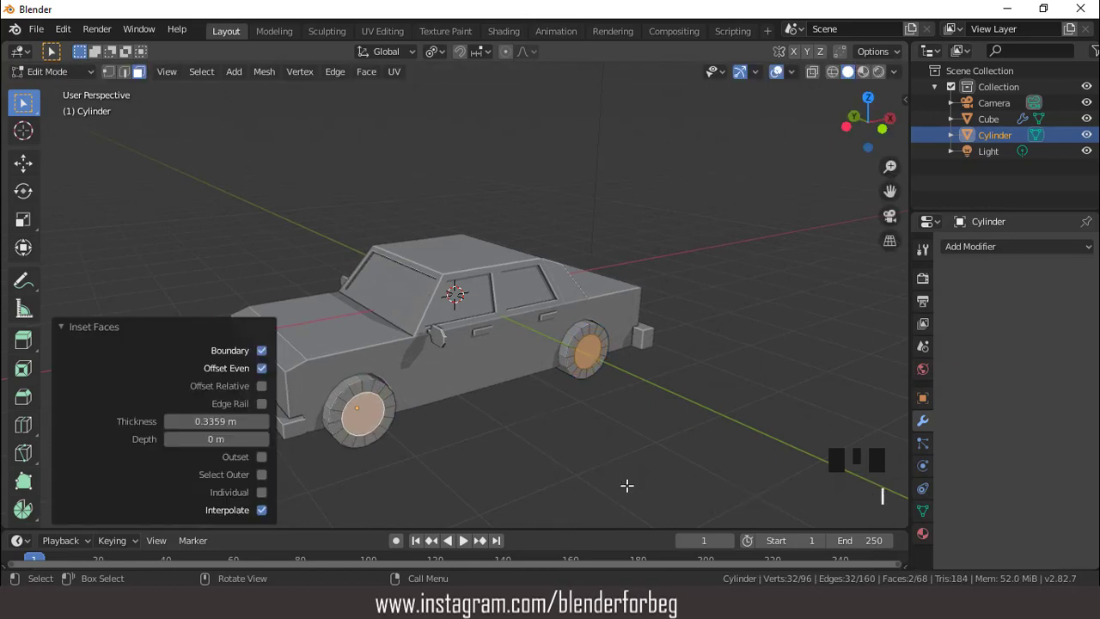
Inset the inner wheel faces again by 0.4333 m to form small hubs, and return to Object Mode
{"action": "key", "text": "i"}
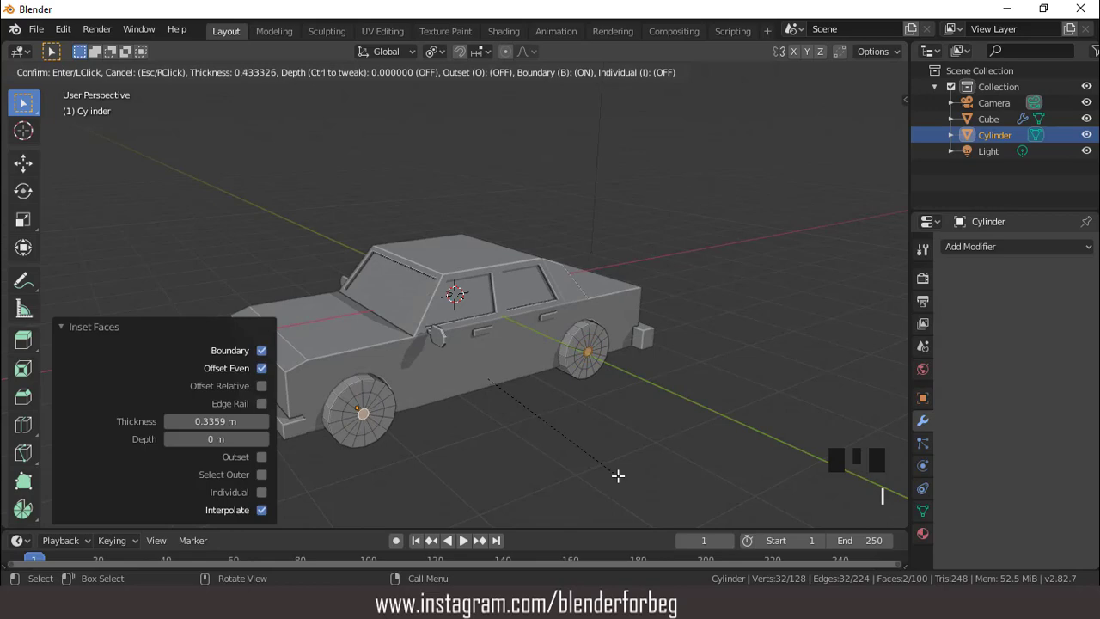
{"action": "left_click", "coordinate": [618, 476]}
{"action": "scroll", "coordinate": [499, 396], "scroll_direction": "down", "scroll_amount": 4}
{"action": "middle_click_drag", "start_coordinate": [499, 395], "coordinate": [562, 379]}
{"action": "scroll", "coordinate": [554, 375], "scroll_direction": "up", "scroll_amount": 2}
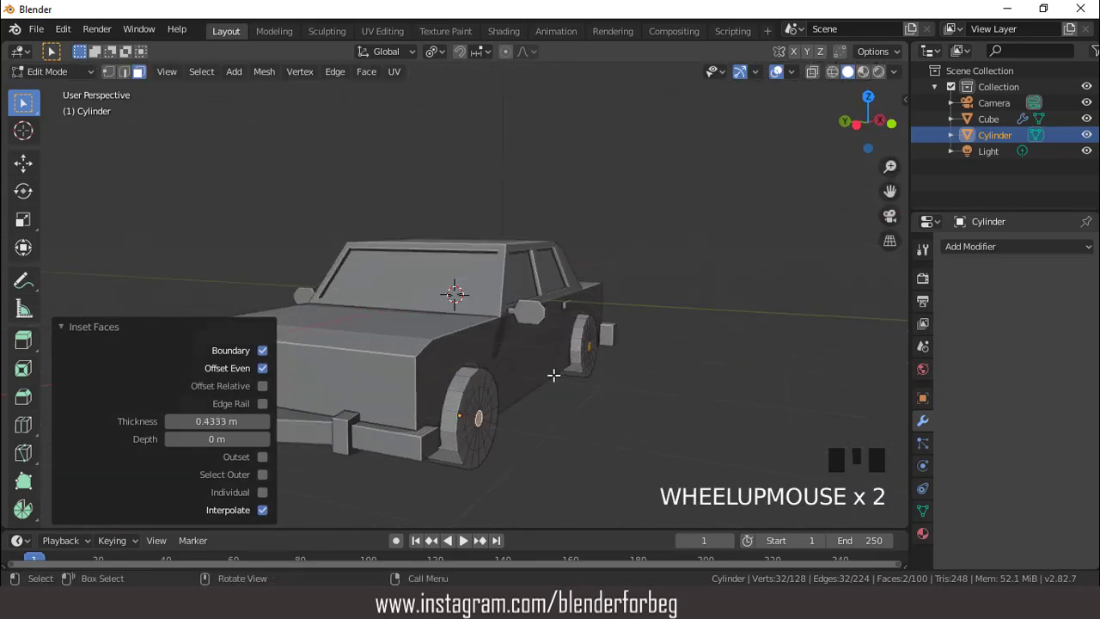
{"action": "key", "text": "Tab"}
Add a cylinder mesh with 12 vertices, rotated 90° about Y, for the headlight
{"action": "scroll", "coordinate": [516, 326], "scroll_direction": "down", "scroll_amount": 1}
{"action": "middle_click_drag", "start_coordinate": [509, 310], "coordinate": [467, 329]}
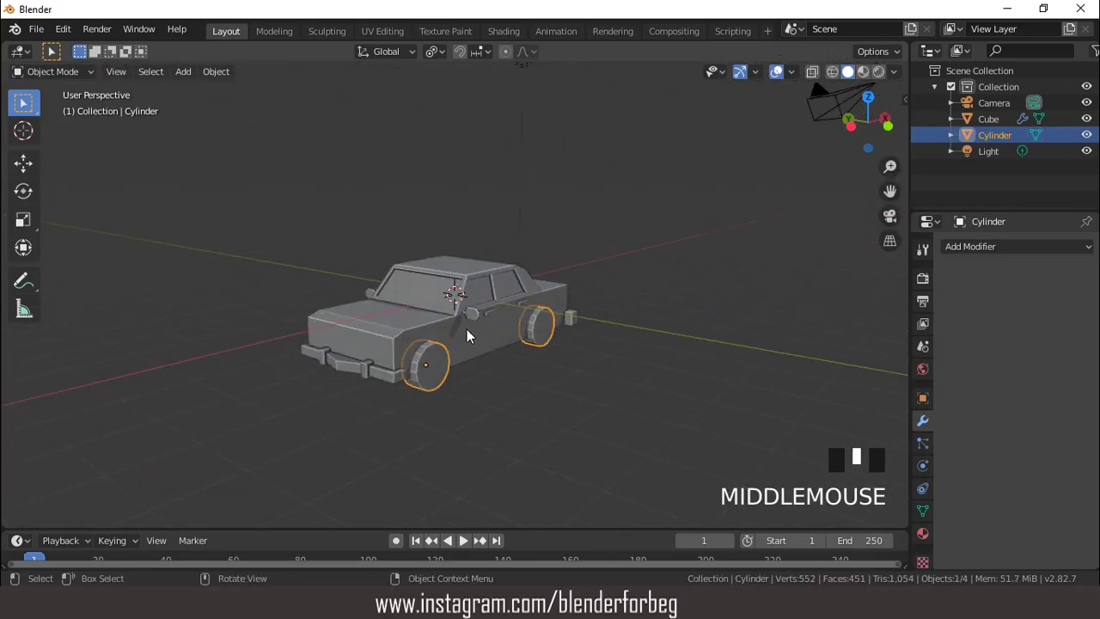
{"action": "left_click", "coordinate": [423, 328]}
{"action": "scroll", "coordinate": [422, 328], "scroll_direction": "up", "scroll_amount": 2}
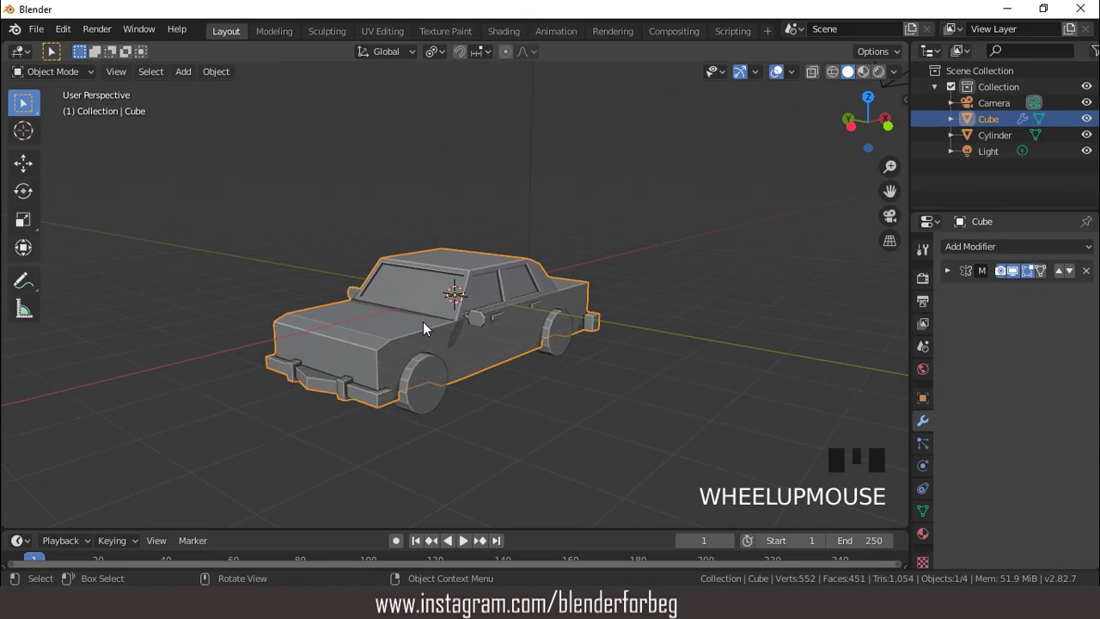
{"action": "left_click", "coordinate": [184, 73]}
{"action": "mouse_move", "coordinate": [196, 92]}
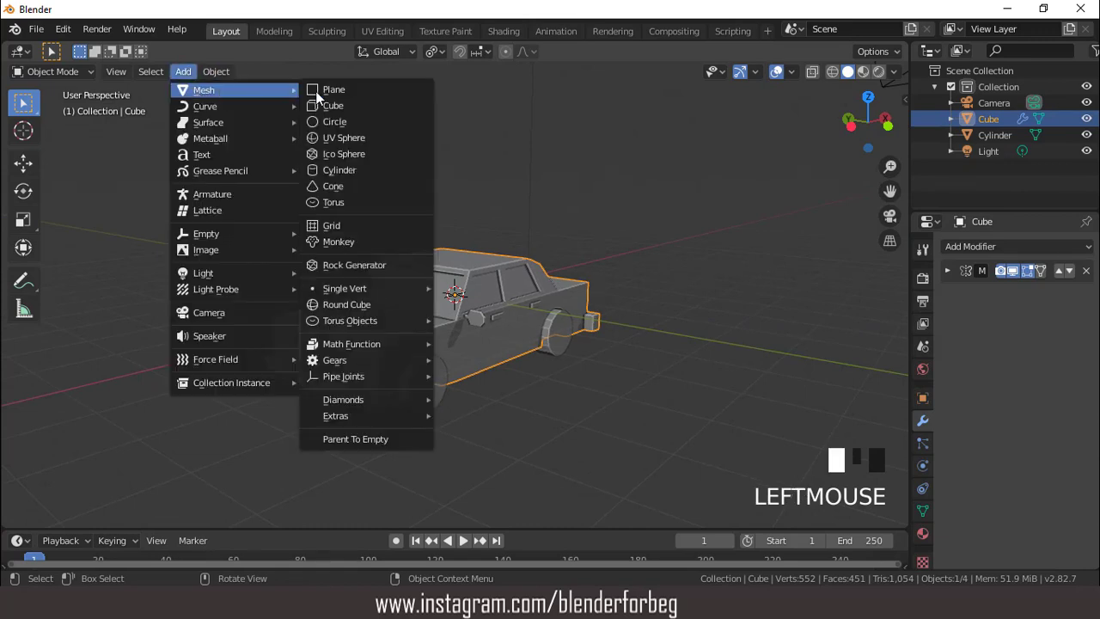
{"action": "left_click", "coordinate": [340, 171]}
{"action": "left_click", "coordinate": [225, 321]}
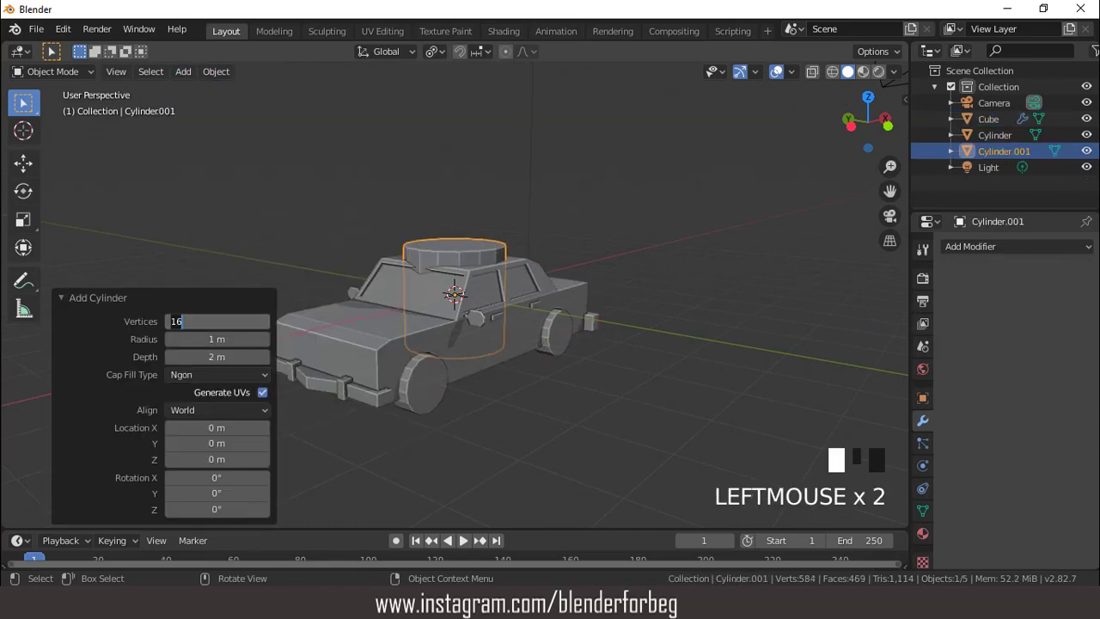
{"action": "key", "text": "Return"}
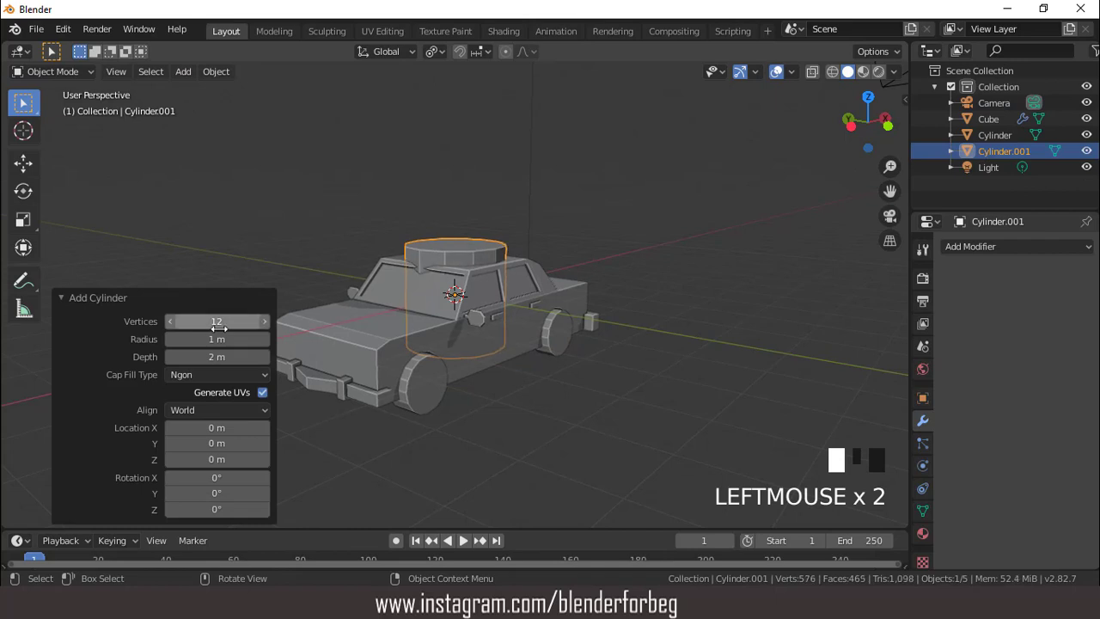
{"action": "left_click", "coordinate": [216, 493]}
{"action": "type", "text": "90"}
{"action": "key", "text": "Return"}
Scale the headlight cylinder by 0.297 and move it -2.93 m along X toward the car's front end
{"action": "middle_click_drag", "start_coordinate": [474, 277], "coordinate": [543, 256]}
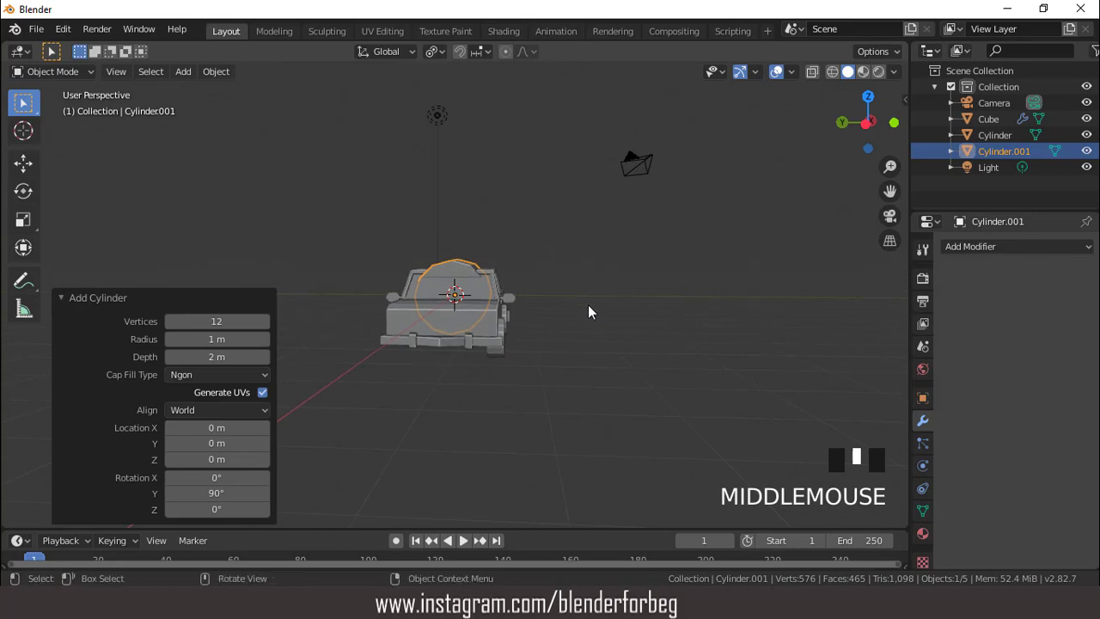
{"action": "key", "text": "s"}
{"action": "left_click", "coordinate": [494, 297]}
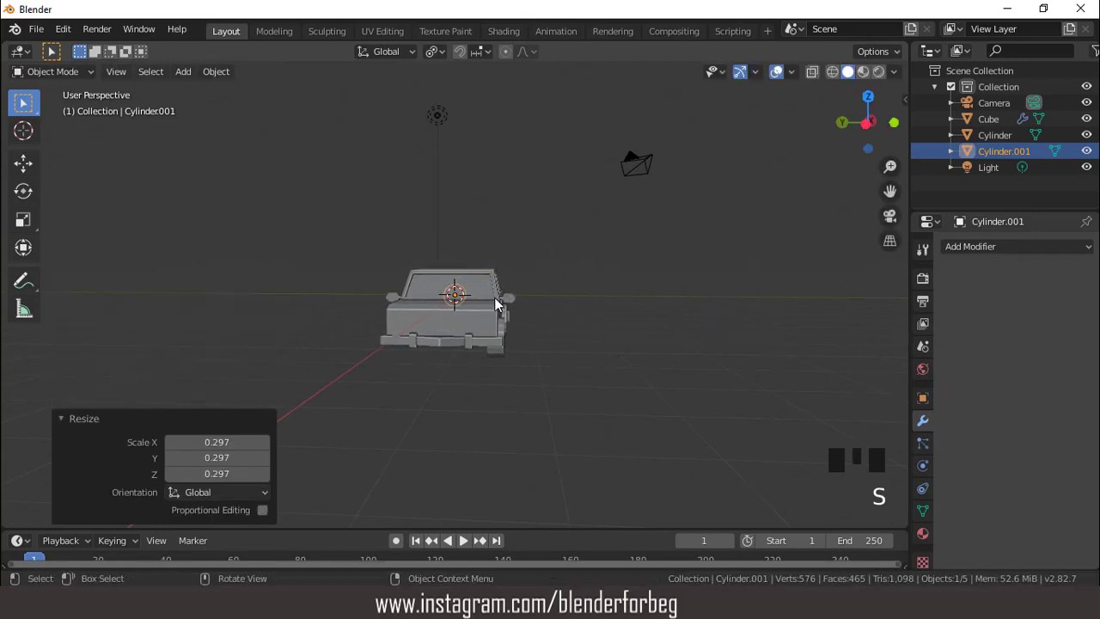
{"action": "key", "text": "KP_1"}
{"action": "scroll", "coordinate": [494, 296], "scroll_direction": "up", "scroll_amount": 2}
{"action": "key", "text": "g"}
{"action": "key", "text": "x"}
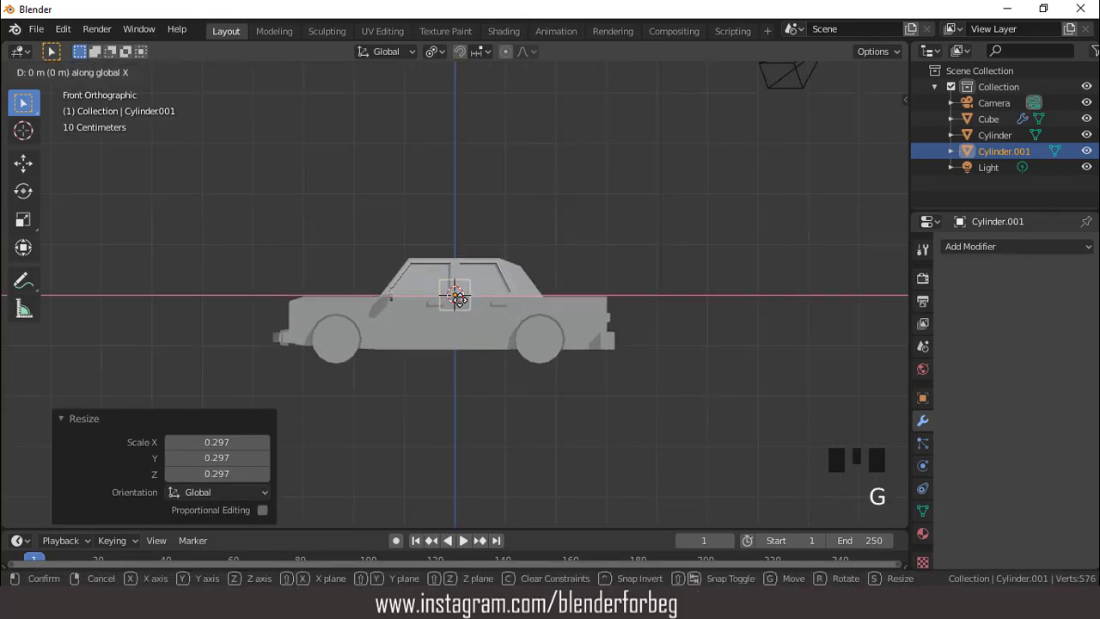
{"action": "left_click", "coordinate": [346, 318]}
Scale the headlight cylinder by 0.544 and move it -0.399 m in Z and -0.303 m in X onto the front face
{"action": "key", "text": "s"}
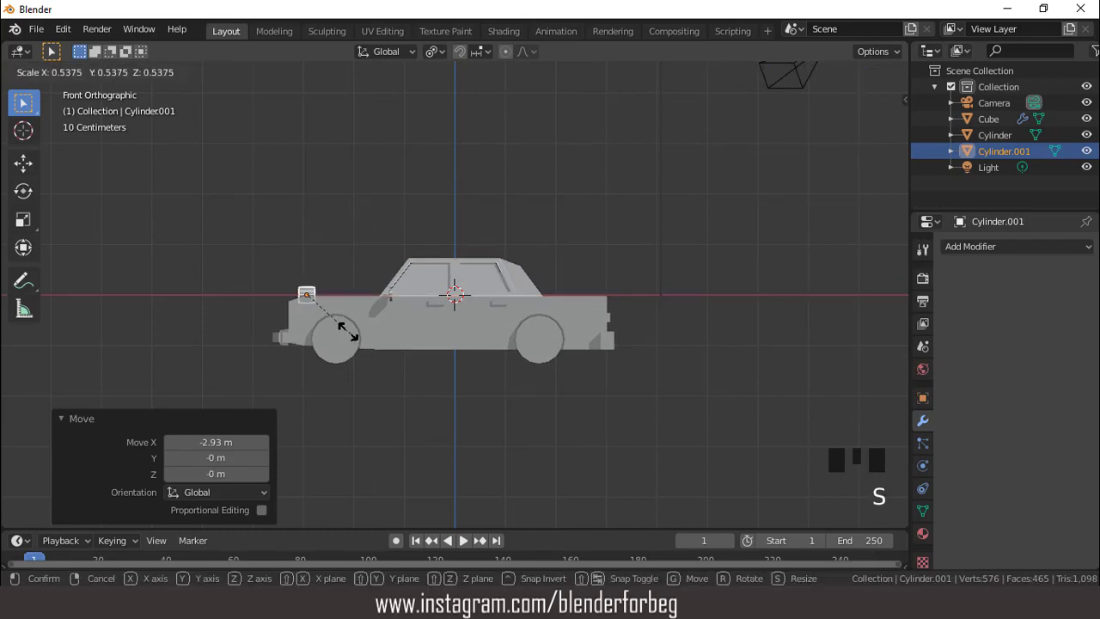
{"action": "left_click", "coordinate": [351, 332]}
{"action": "key", "text": "g"}
{"action": "key", "text": "z"}
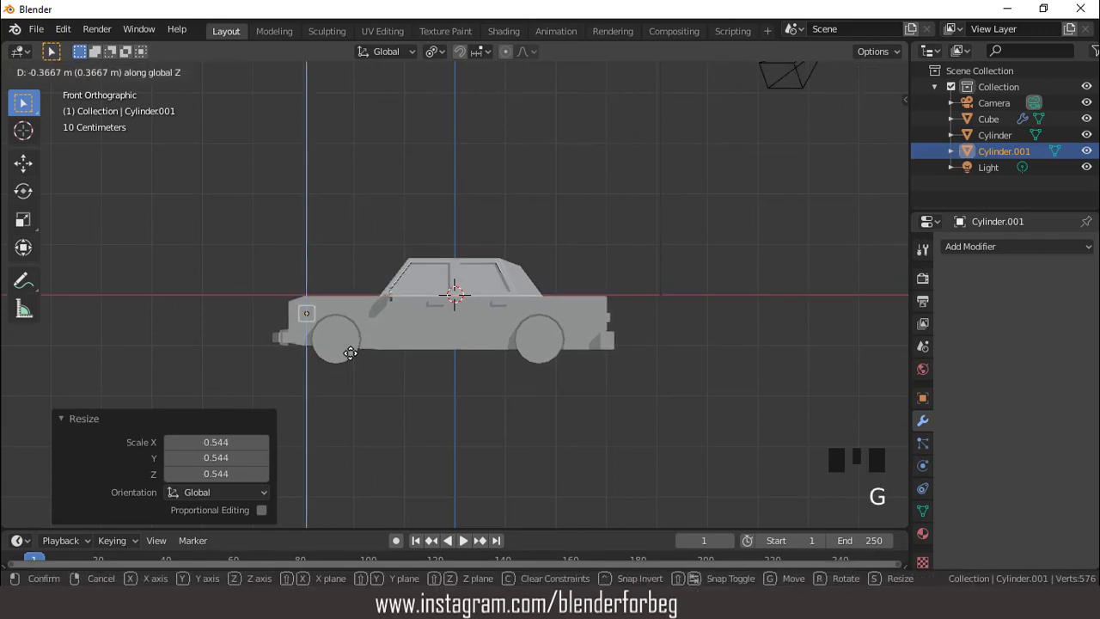
{"action": "left_click", "coordinate": [350, 353]}
{"action": "key", "text": "g"}
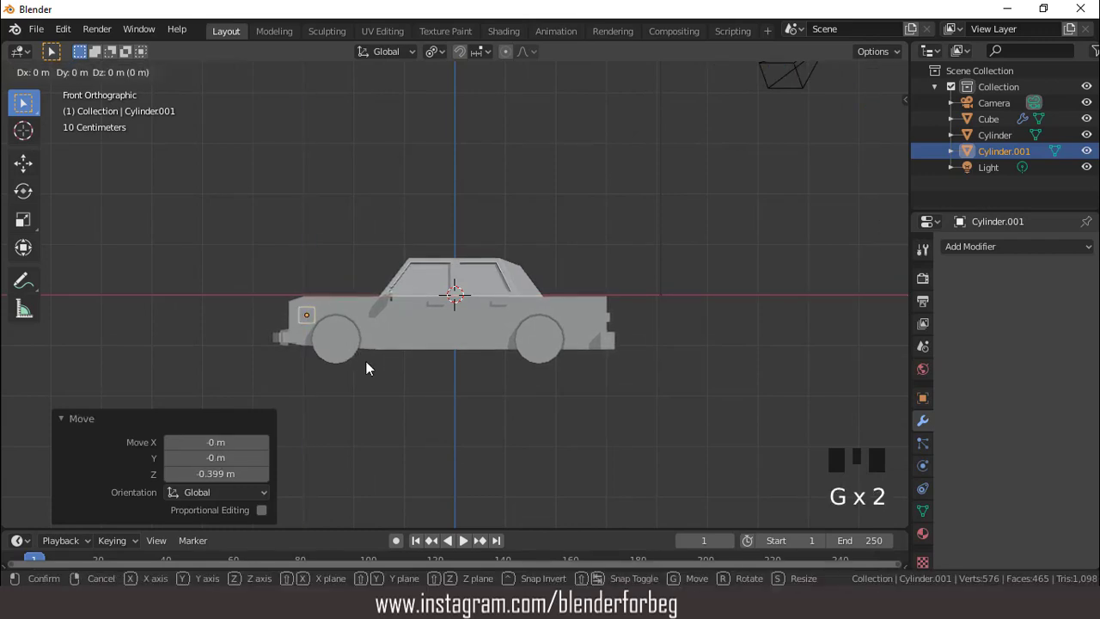
{"action": "key", "text": "x"}
{"action": "left_click", "coordinate": [364, 347]}
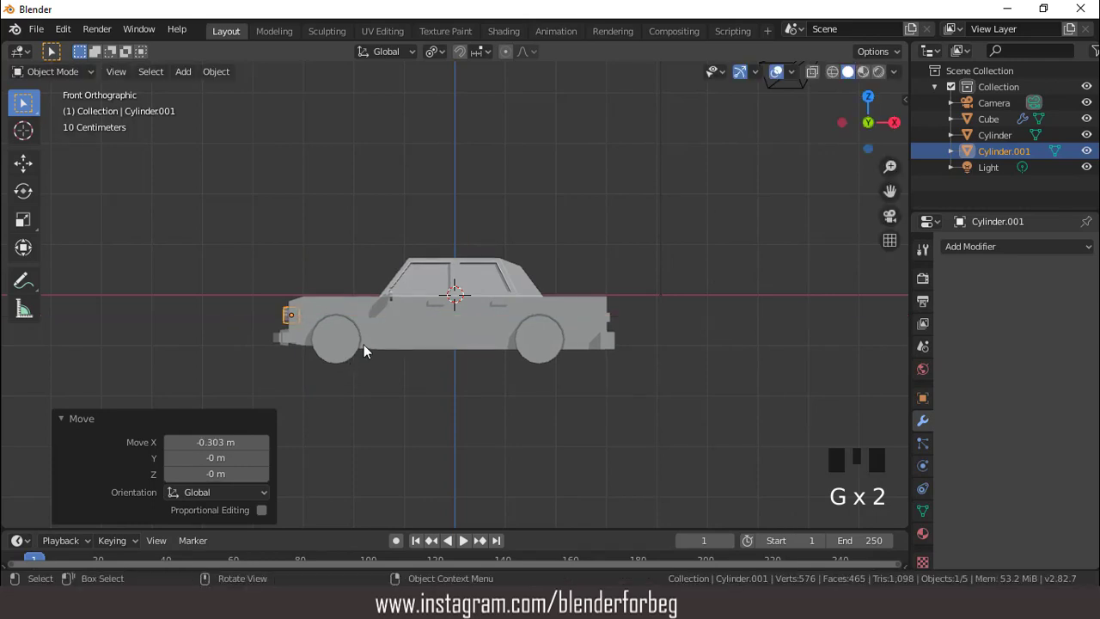
Flatten the headlight cylinder to 0.695 in X and shift it -0.0478 m along X
{"action": "key", "text": "s"}
{"action": "key", "text": "x"}
{"action": "left_click", "coordinate": [342, 338]}
{"action": "key", "text": "g"}
{"action": "key", "text": "x"}
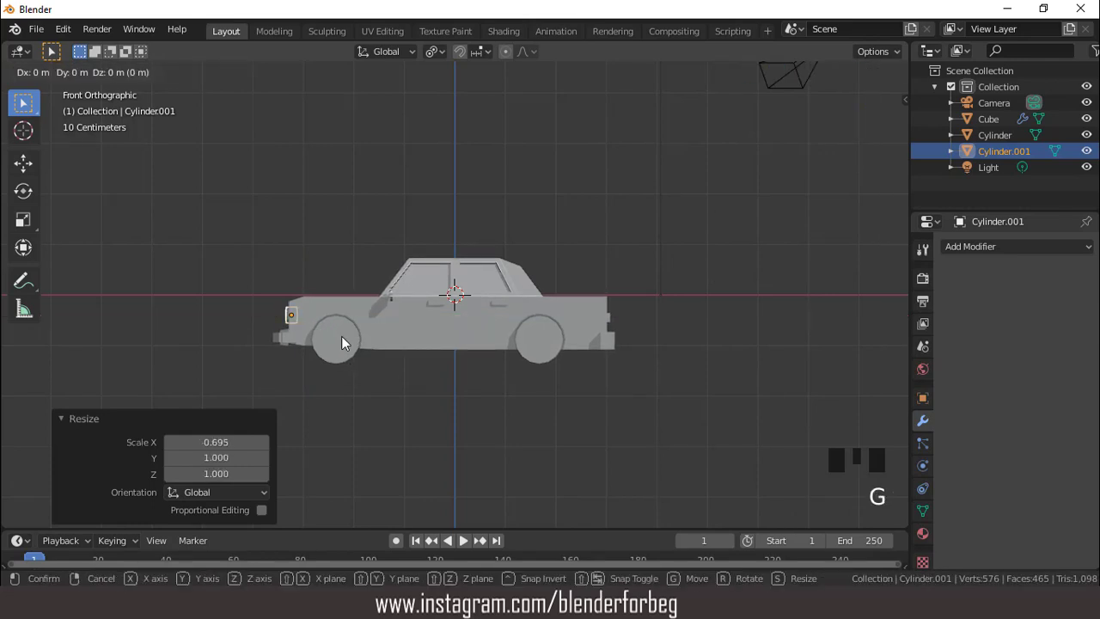
{"action": "left_click", "coordinate": [339, 336]}
Move the headlight cylinder along Y from the middle of the front face toward the car's side with the wheels
{"action": "middle_click_drag", "start_coordinate": [340, 336], "coordinate": [465, 306]}
{"action": "scroll", "coordinate": [465, 305], "scroll_direction": "up", "scroll_amount": 2}
{"action": "key", "text": "g"}
{"action": "key", "text": "y"}
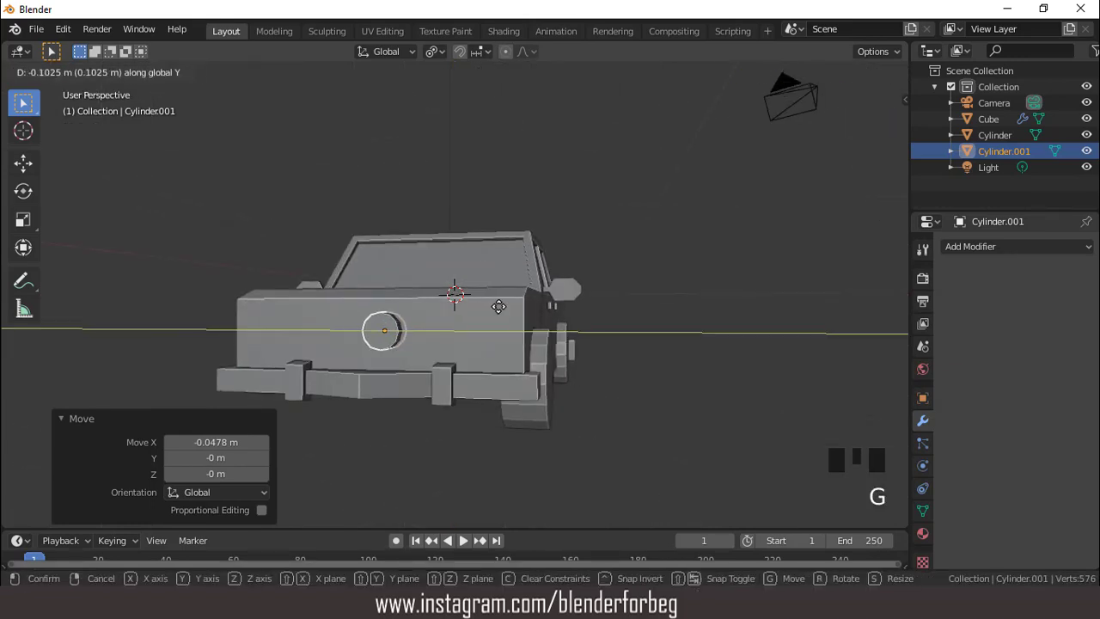
{"action": "left_click", "coordinate": [561, 305]}
Inset the headlight's front face by 0.1759 m, extrude the inner face with a very small offset, and return to Object Mode
{"action": "scroll", "coordinate": [508, 333], "scroll_direction": "down", "scroll_amount": 2}
{"action": "middle_click_drag", "start_coordinate": [507, 334], "coordinate": [422, 392]}
{"action": "key", "text": "Tab"}
{"action": "scroll", "coordinate": [473, 376], "scroll_direction": "up", "scroll_amount": 2}
{"action": "left_click", "coordinate": [400, 399]}
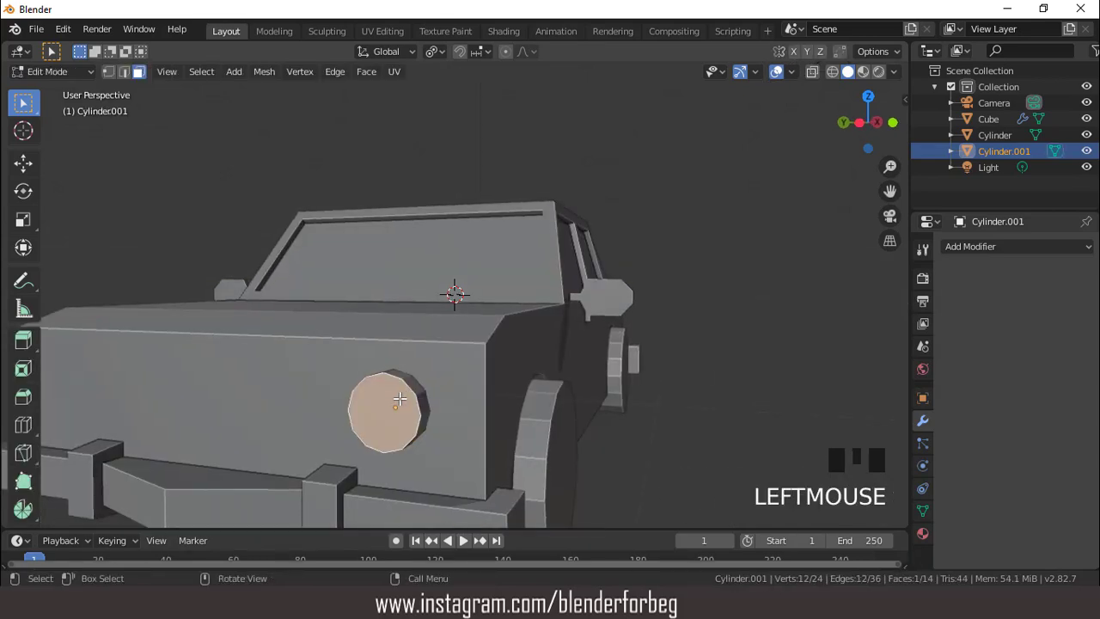
{"action": "key", "text": "i"}
{"action": "left_click", "coordinate": [496, 439]}
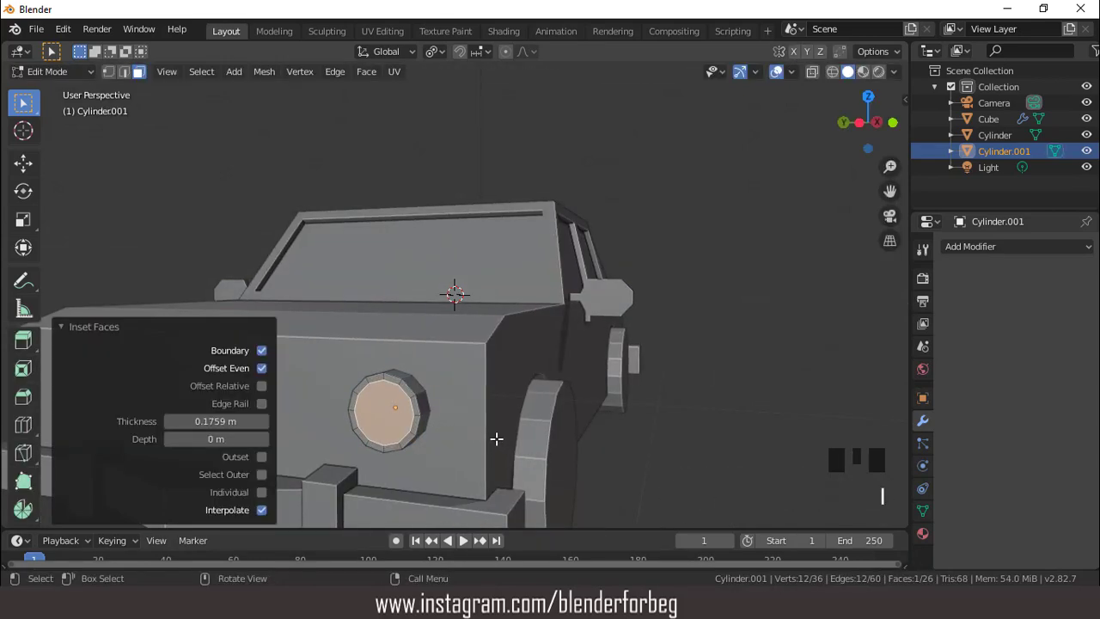
{"action": "key", "text": "e"}
{"action": "left_click", "coordinate": [500, 436]}
{"action": "scroll", "coordinate": [476, 394], "scroll_direction": "down", "scroll_amount": 3}
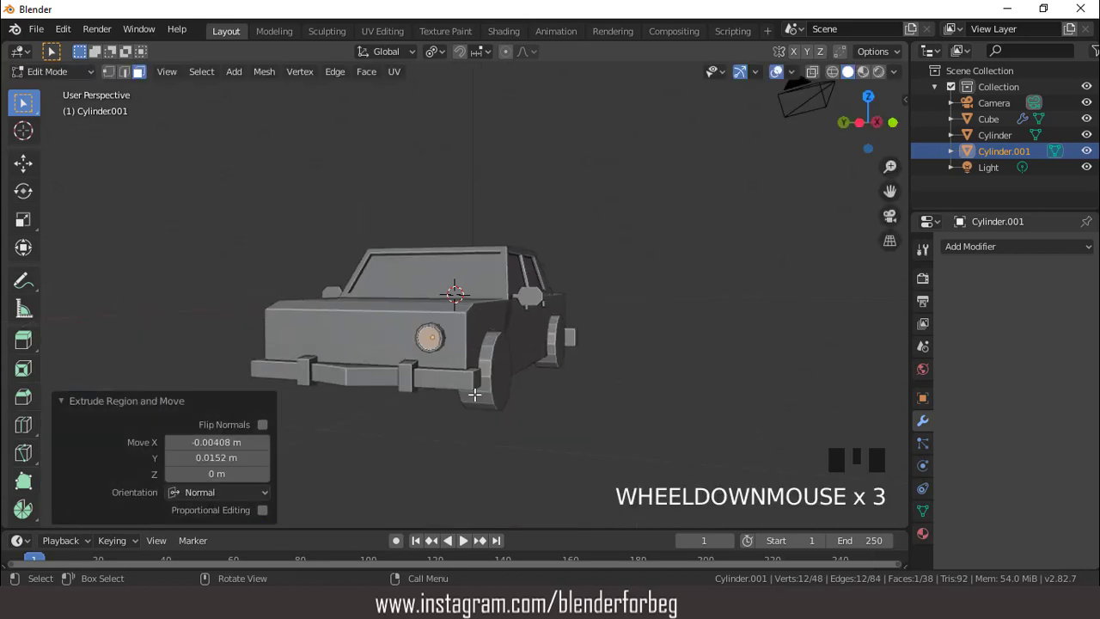
{"action": "key", "text": "Tab"}
Apply all transforms to the headlight and add a Mirror modifier that mirrors it on Y instead of X
{"action": "scroll", "coordinate": [456, 356], "scroll_direction": "up", "scroll_amount": 1}
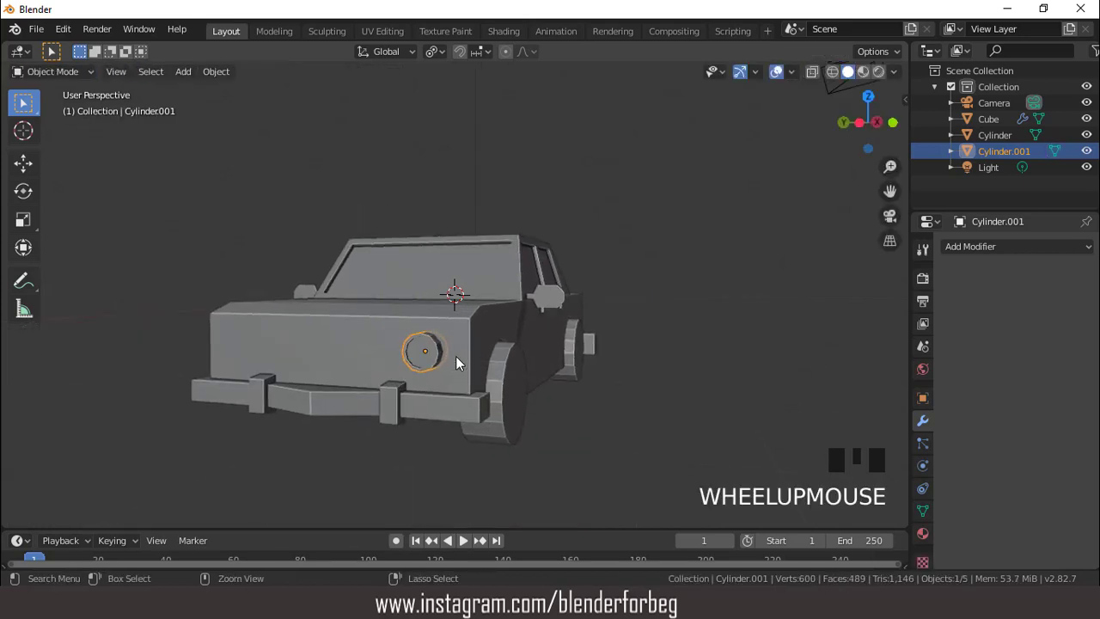
{"action": "key", "text": "ctrl+a"}
{"action": "left_click", "coordinate": [469, 357]}
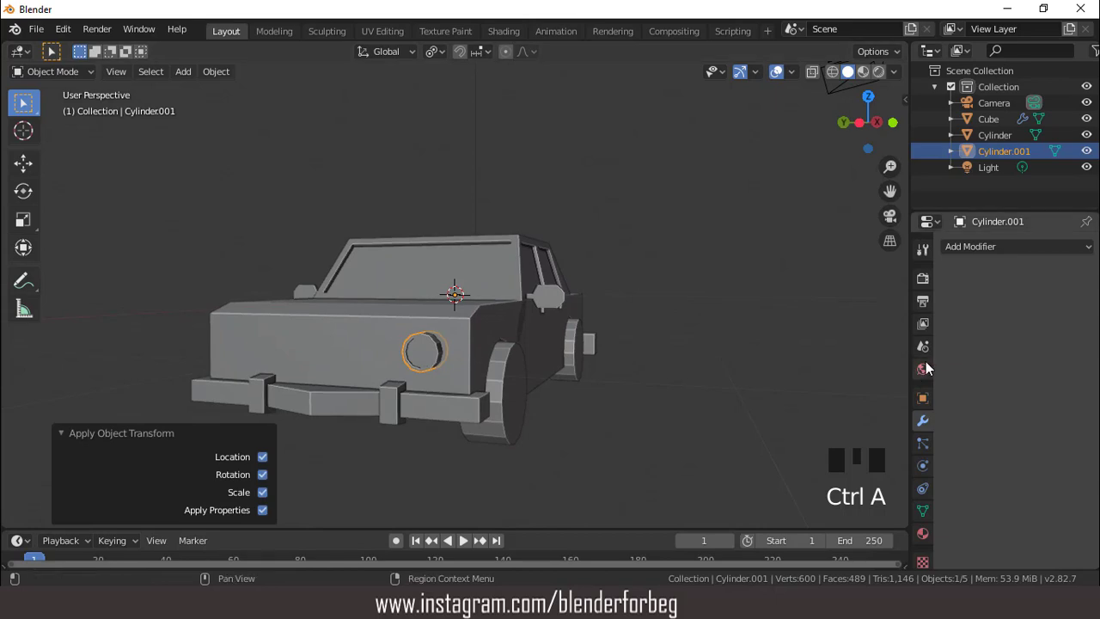
{"action": "left_click", "coordinate": [972, 247]}
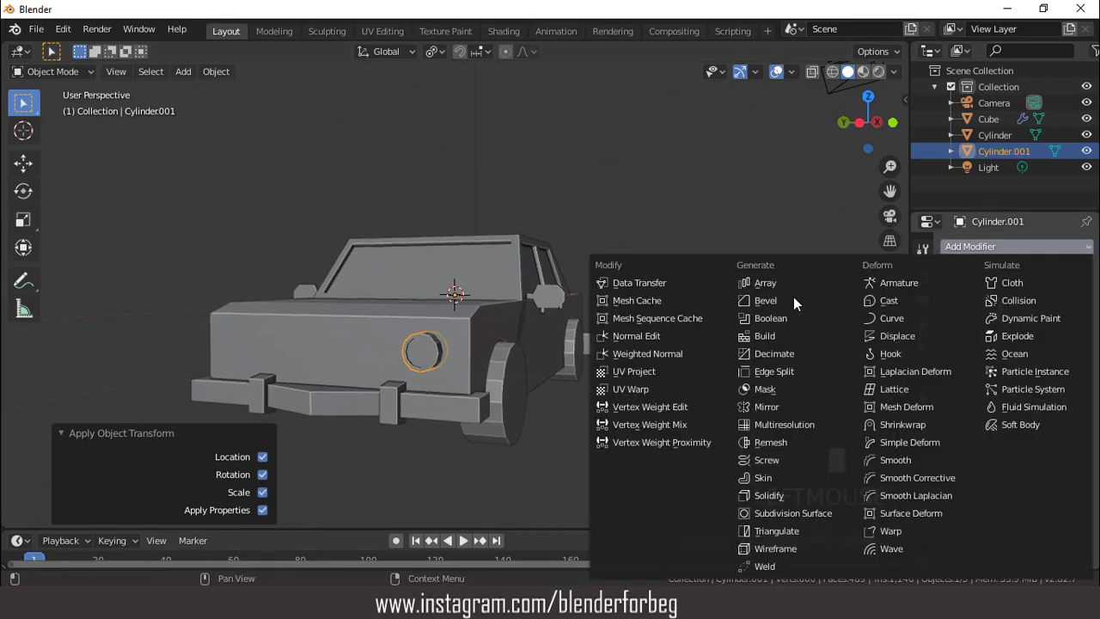
{"action": "left_click", "coordinate": [769, 400]}
{"action": "left_click", "coordinate": [953, 335]}
{"action": "left_click", "coordinate": [952, 353]}
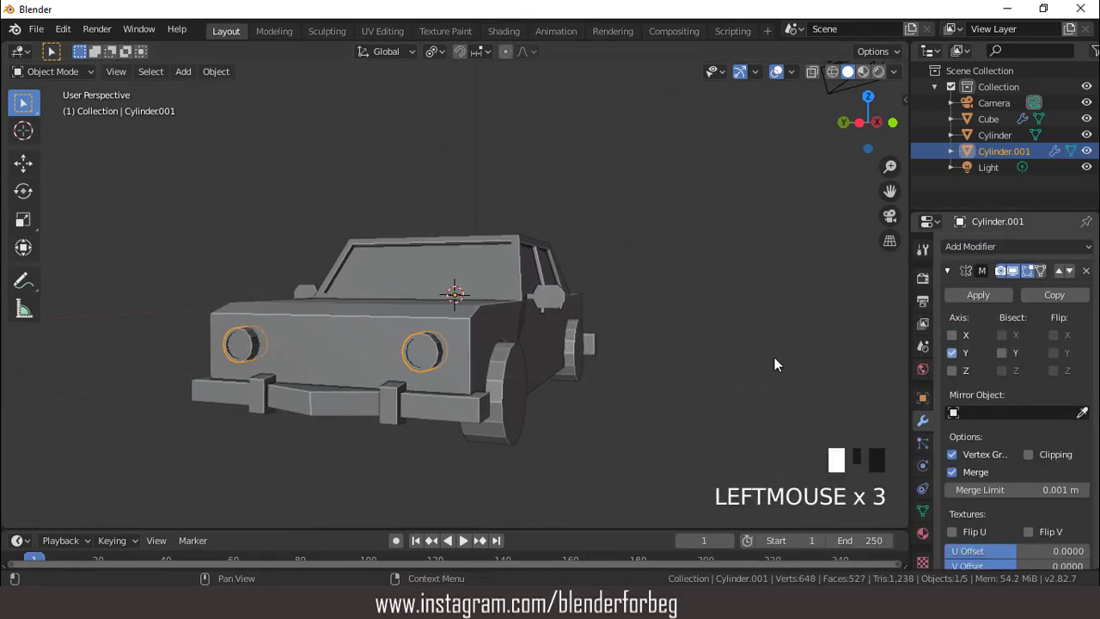
Apply all transforms to the wheels and add a Mirror modifier that mirrors them on Y instead of X
{"action": "scroll", "coordinate": [668, 359], "scroll_direction": "up", "scroll_amount": 3}
{"action": "scroll", "coordinate": [668, 359], "scroll_direction": "down", "scroll_amount": 3}
{"action": "middle_click_drag", "start_coordinate": [667, 358], "coordinate": [487, 385]}
{"action": "left_click", "coordinate": [400, 405]}
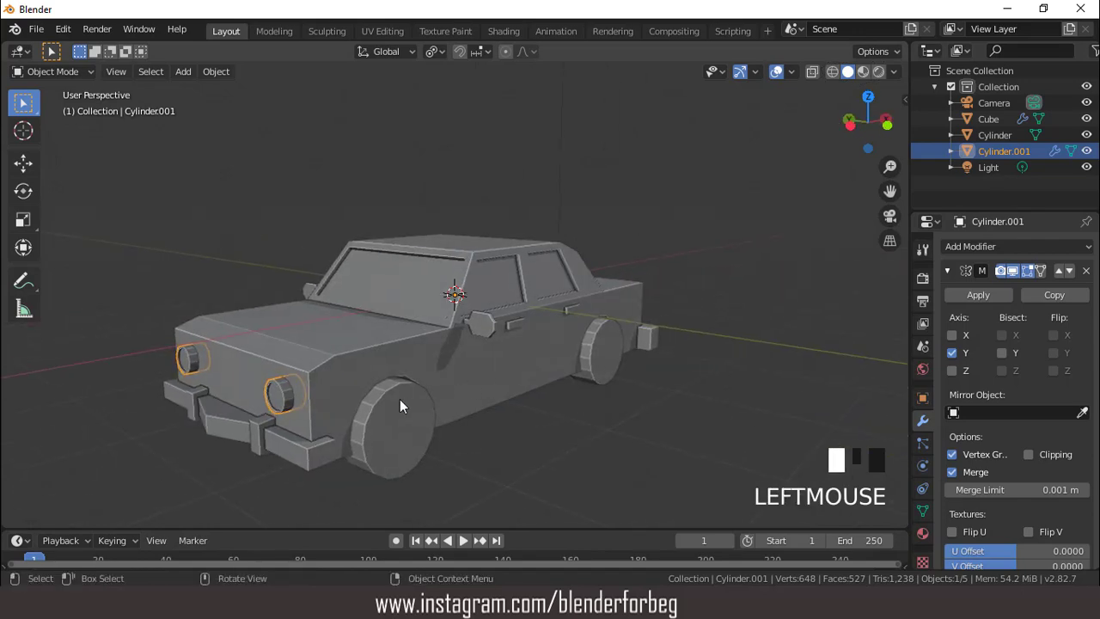
{"action": "scroll", "coordinate": [413, 399], "scroll_direction": "down", "scroll_amount": 3}
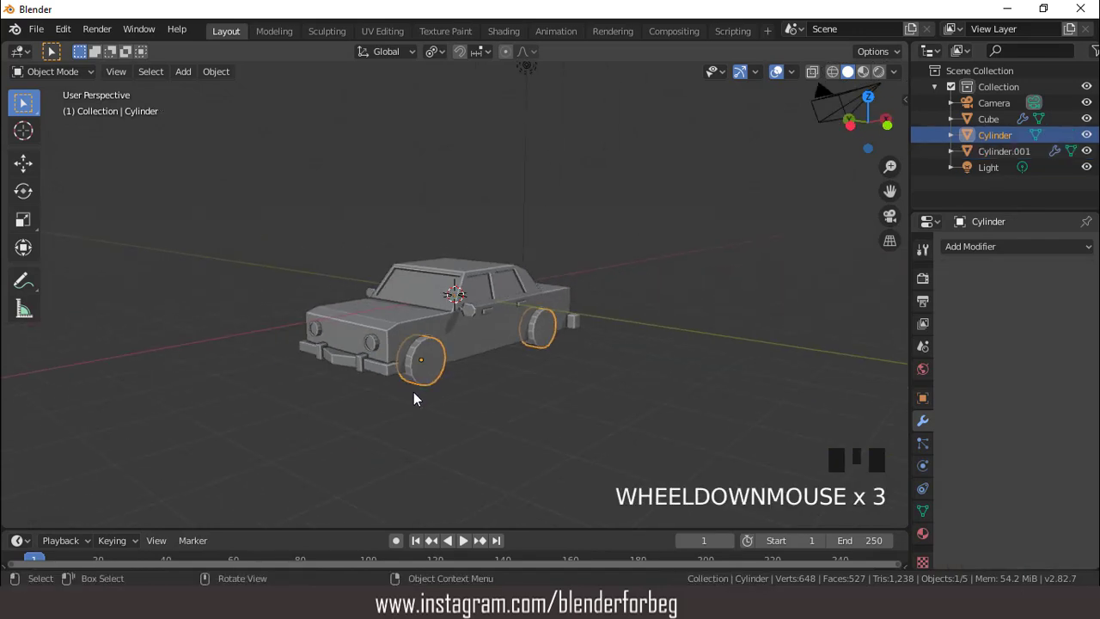
{"action": "key", "text": "ctrl+a"}
{"action": "left_click", "coordinate": [729, 322]}
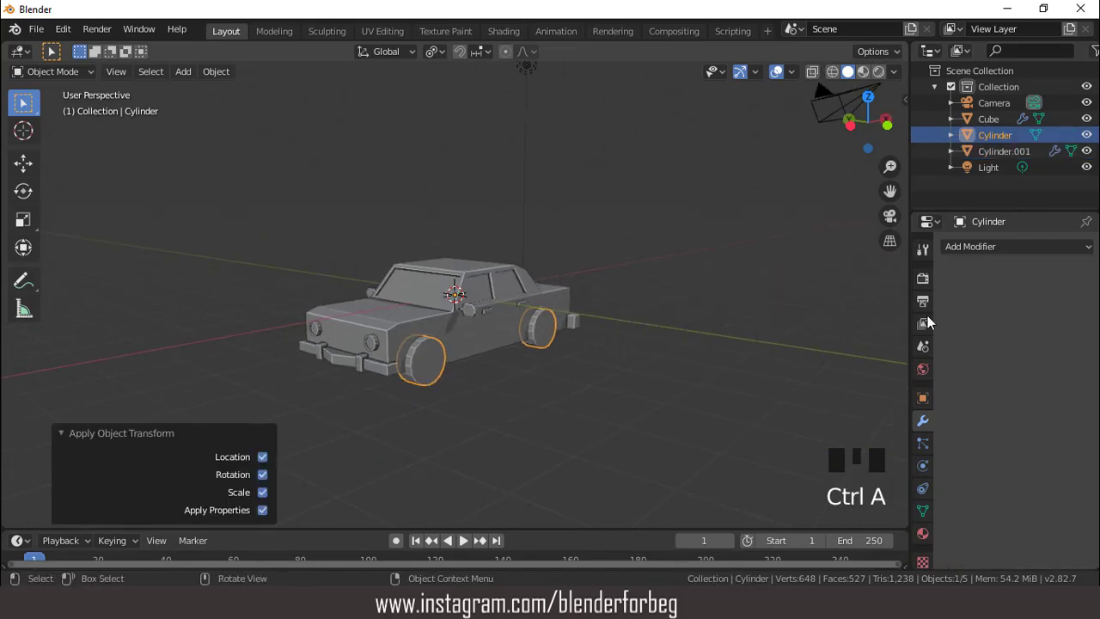
{"action": "left_click", "coordinate": [960, 246]}
{"action": "left_click", "coordinate": [771, 404]}
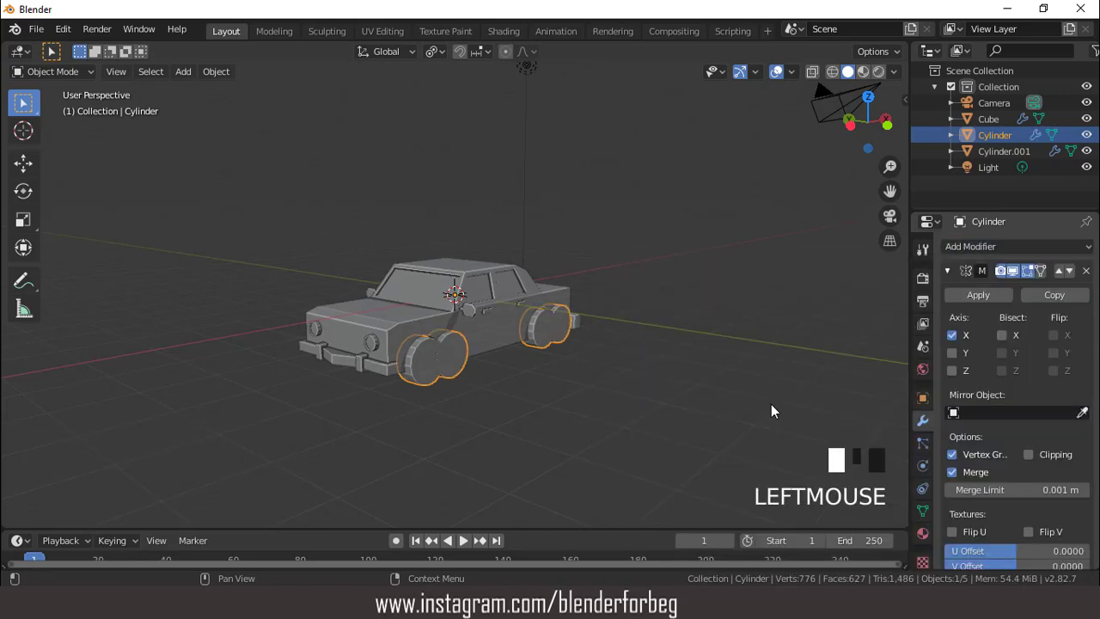
{"action": "left_click", "coordinate": [952, 335]}
{"action": "left_click", "coordinate": [952, 353]}
{"action": "scroll", "coordinate": [595, 297], "scroll_direction": "up", "scroll_amount": 3}
{"action": "scroll", "coordinate": [595, 297], "scroll_direction": "down", "scroll_amount": 3}
{"action": "middle_click_drag", "start_coordinate": [594, 297], "coordinate": [526, 317]}
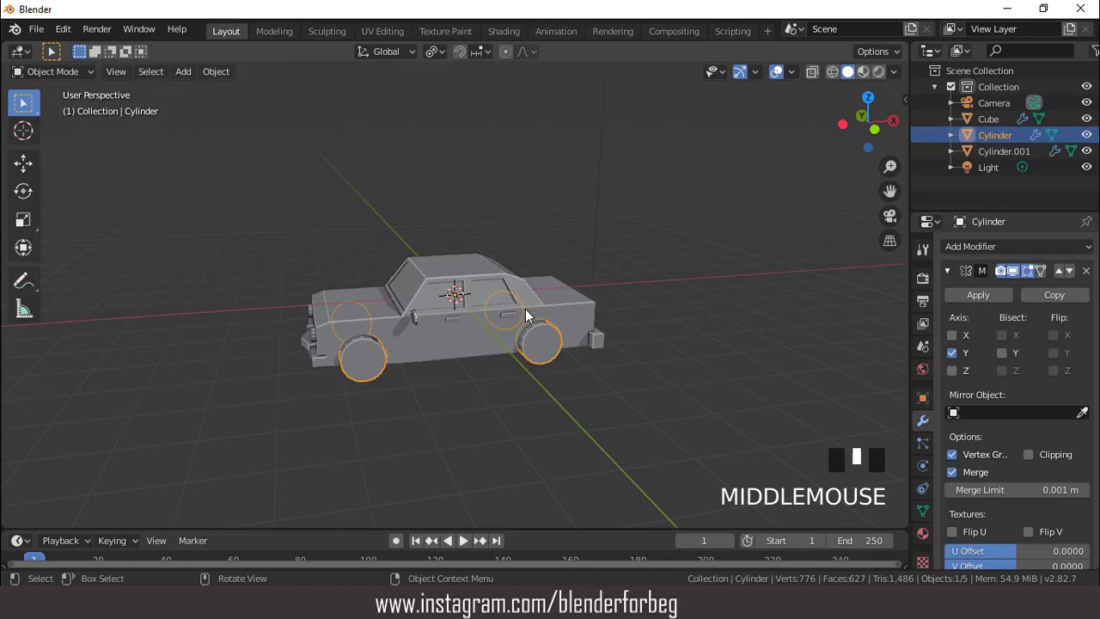
Add a cube at the origin and scale it along X to about 0.11
{"action": "key", "text": "KP_1"}
{"action": "left_click", "coordinate": [181, 72]}
{"action": "mouse_move", "coordinate": [206, 90]}
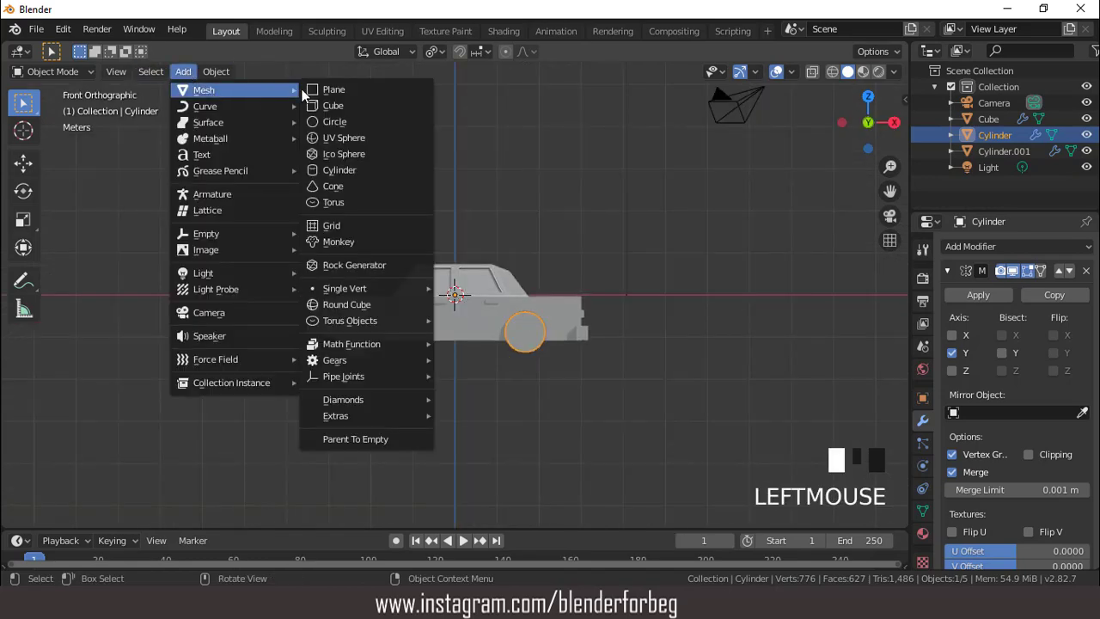
{"action": "left_click", "coordinate": [344, 105]}
{"action": "scroll", "coordinate": [504, 243], "scroll_direction": "up", "scroll_amount": 2}
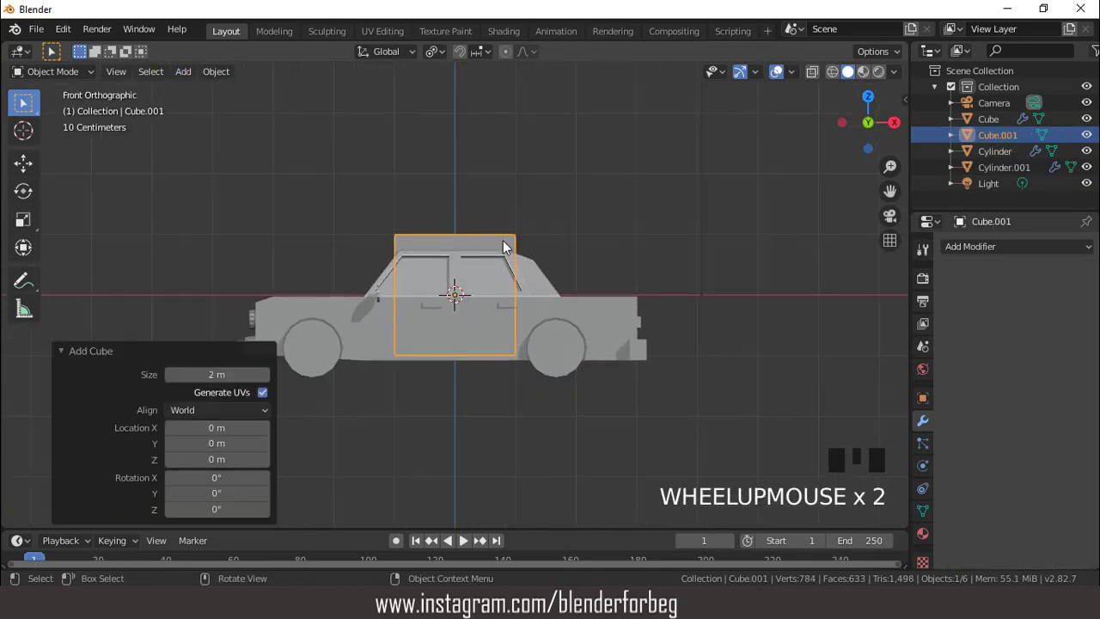
{"action": "key", "text": "KP_7"}
{"action": "key", "text": "s"}
{"action": "key", "text": "x"}
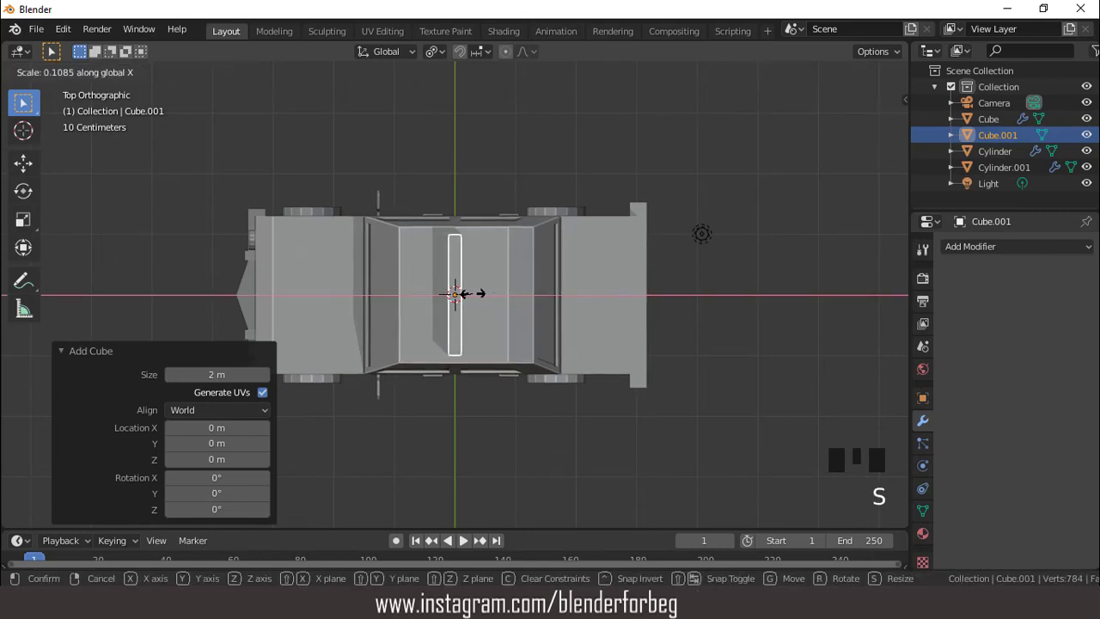
{"action": "left_click", "coordinate": [468, 294]}
Shape the new cube into a thin roof bar by scaling it to 0.794 along Y and 0.096 along Z
{"action": "key", "text": "s"}
{"action": "key", "text": "y"}
{"action": "left_click", "coordinate": [548, 318]}
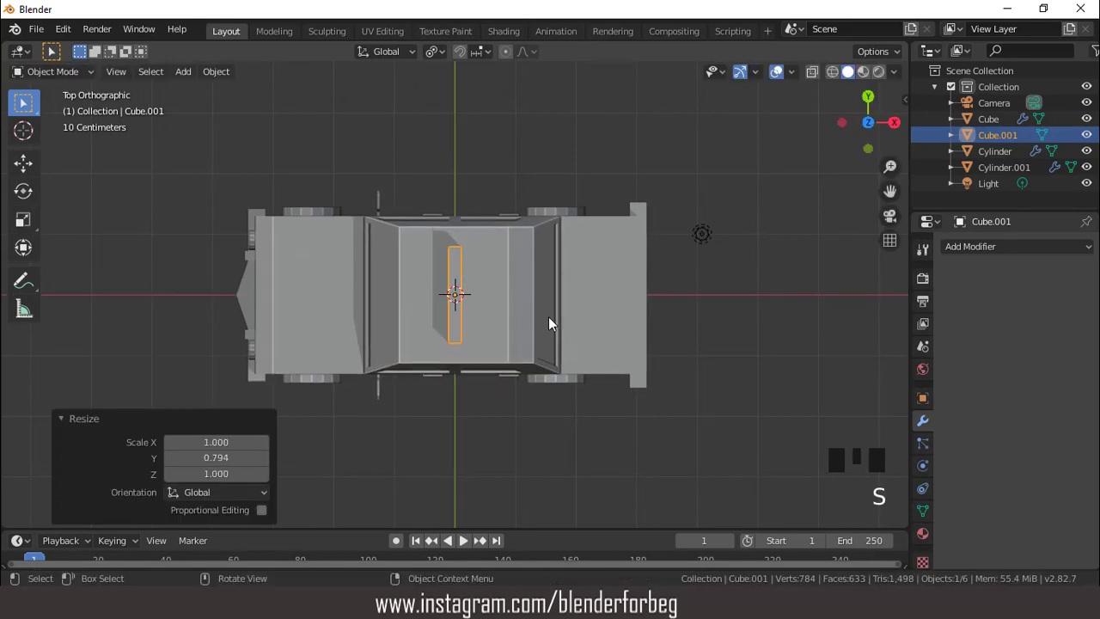
{"action": "key", "text": "KP_1"}
{"action": "key", "text": "s"}
{"action": "key", "text": "z"}
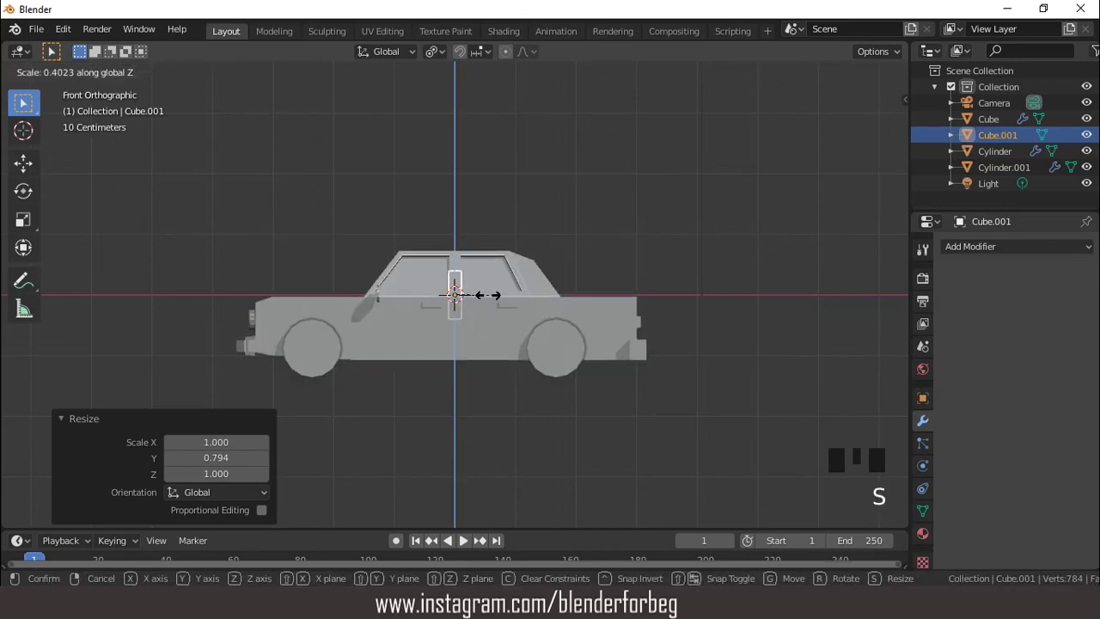
{"action": "left_click", "coordinate": [471, 291]}
Place the bar on the car's roof by moving it 0.812 m along Z and -0.378 m along X
{"action": "scroll", "coordinate": [499, 277], "scroll_direction": "up", "scroll_amount": 2}
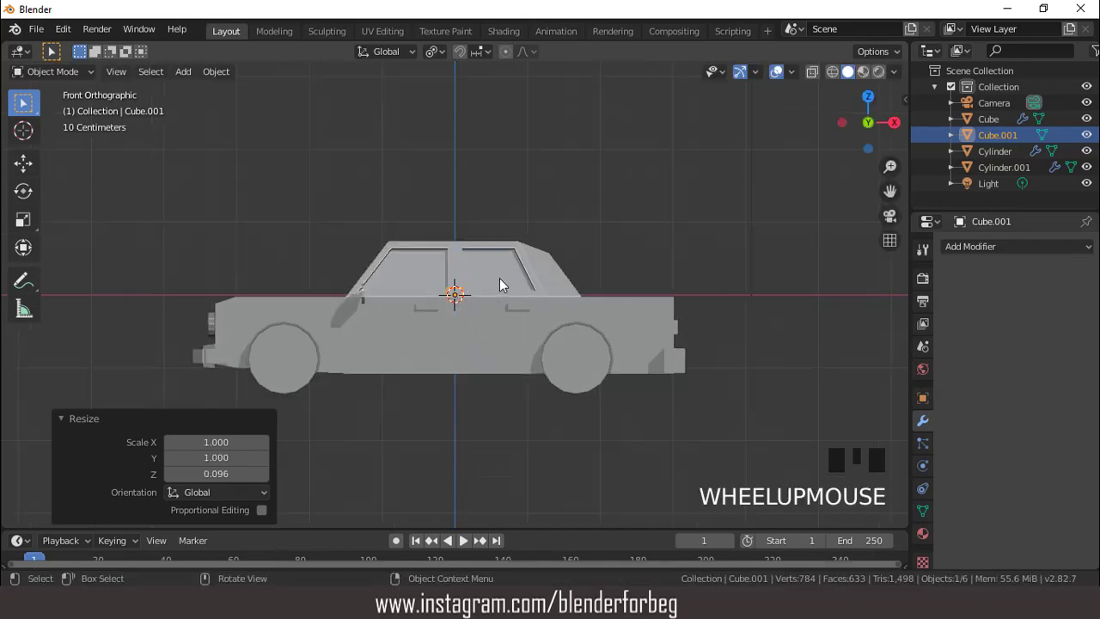
{"action": "key", "text": "g"}
{"action": "key", "text": "z"}
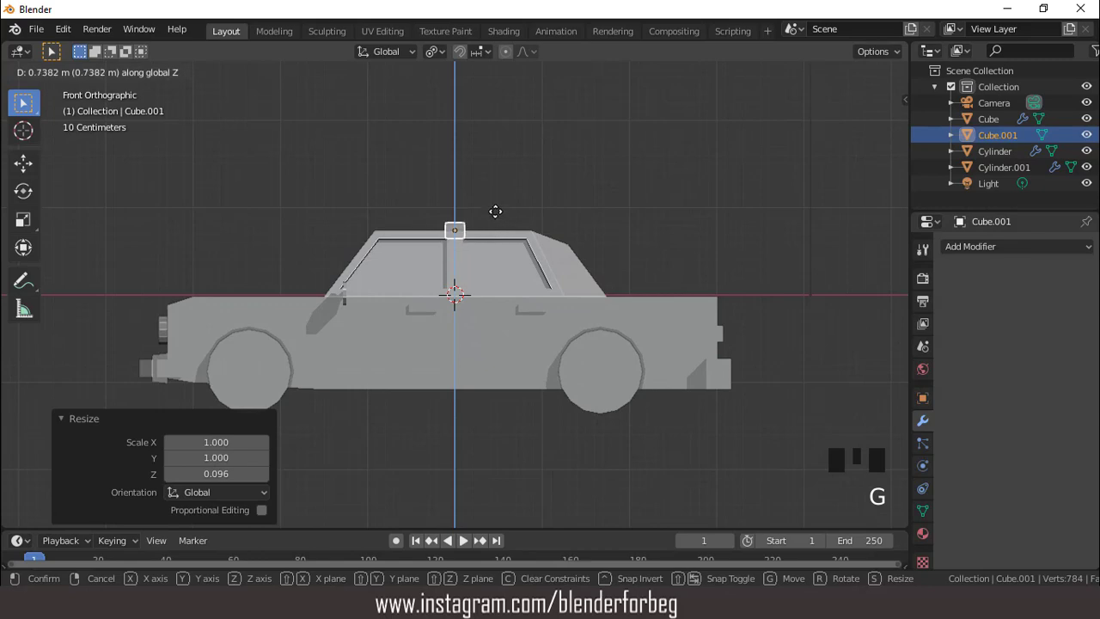
{"action": "left_click", "coordinate": [494, 207]}
{"action": "key", "text": "g"}
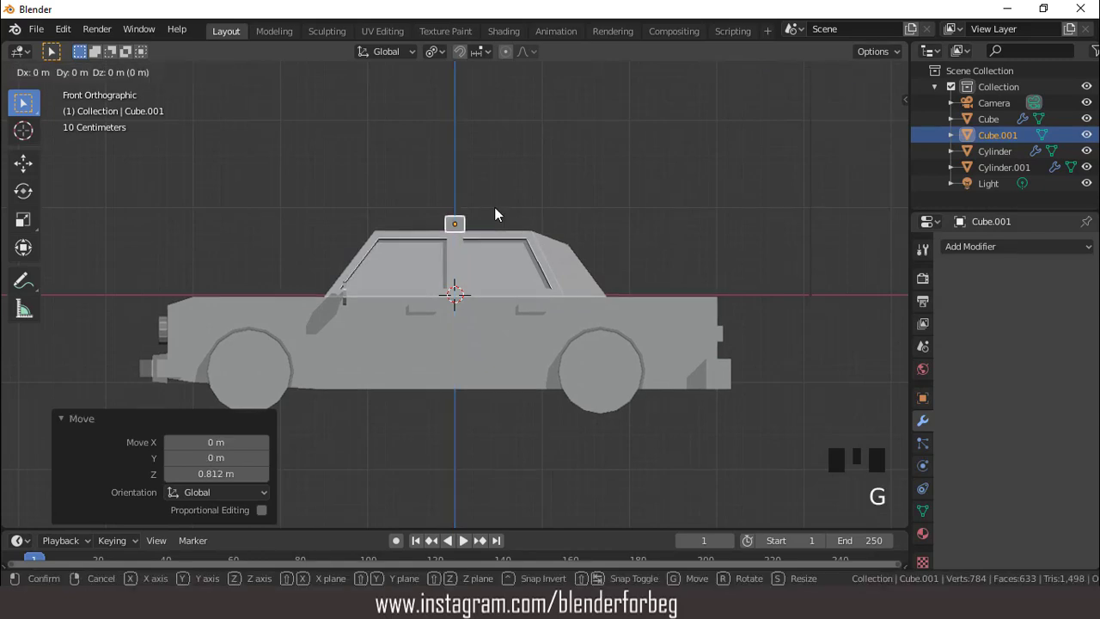
{"action": "key", "text": "x"}
{"action": "left_click", "coordinate": [453, 220]}
{"action": "scroll", "coordinate": [453, 219], "scroll_direction": "down", "scroll_amount": 2}
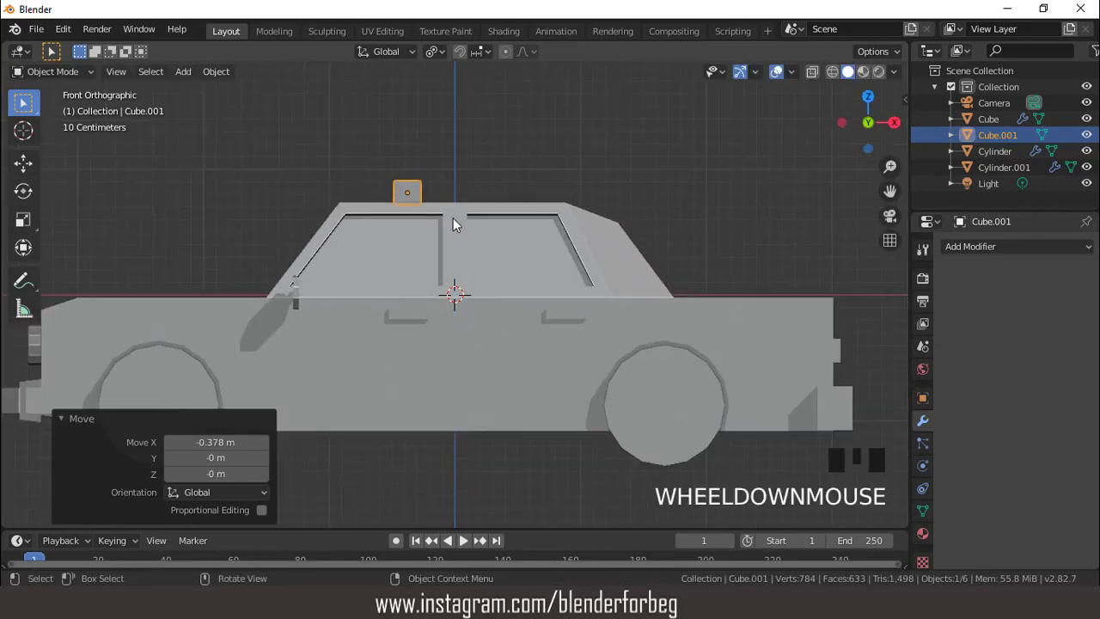
Apply all transforms to the roof bar
{"action": "middle_click_drag", "start_coordinate": [453, 217], "coordinate": [557, 278]}
{"action": "scroll", "coordinate": [557, 278], "scroll_direction": "up", "scroll_amount": 1}
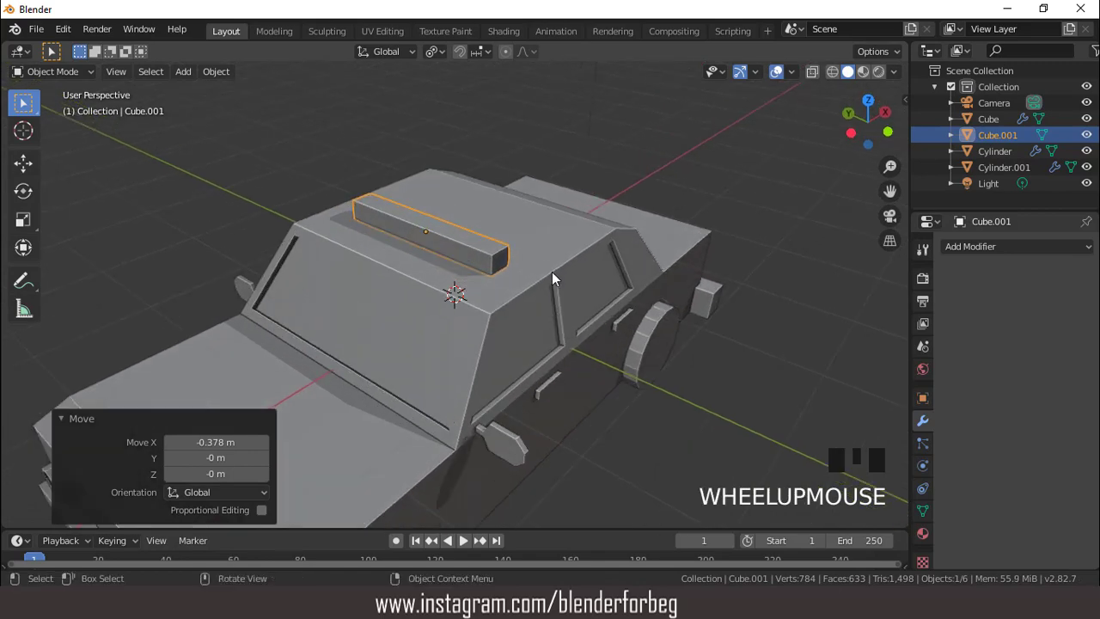
{"action": "key", "text": "ctrl+a"}
{"action": "left_click", "coordinate": [528, 231]}
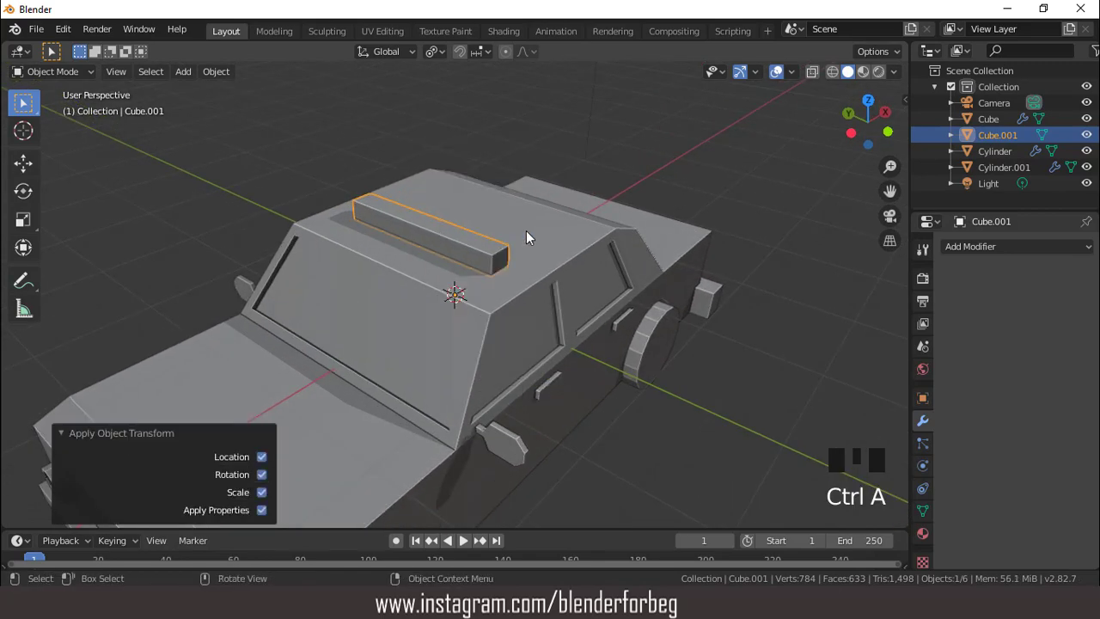
Add a Bevel modifier with a 0.02 m offset to the roof bar and apply it
{"action": "left_click", "coordinate": [956, 248]}
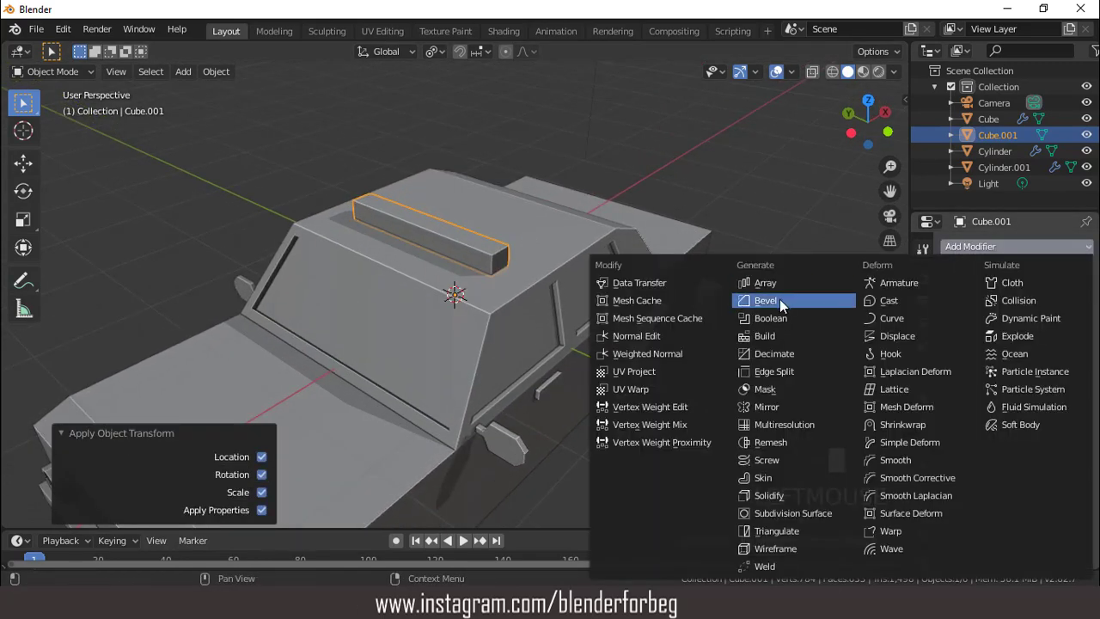
{"action": "left_click", "coordinate": [780, 299]}
{"action": "left_click", "coordinate": [1014, 317]}
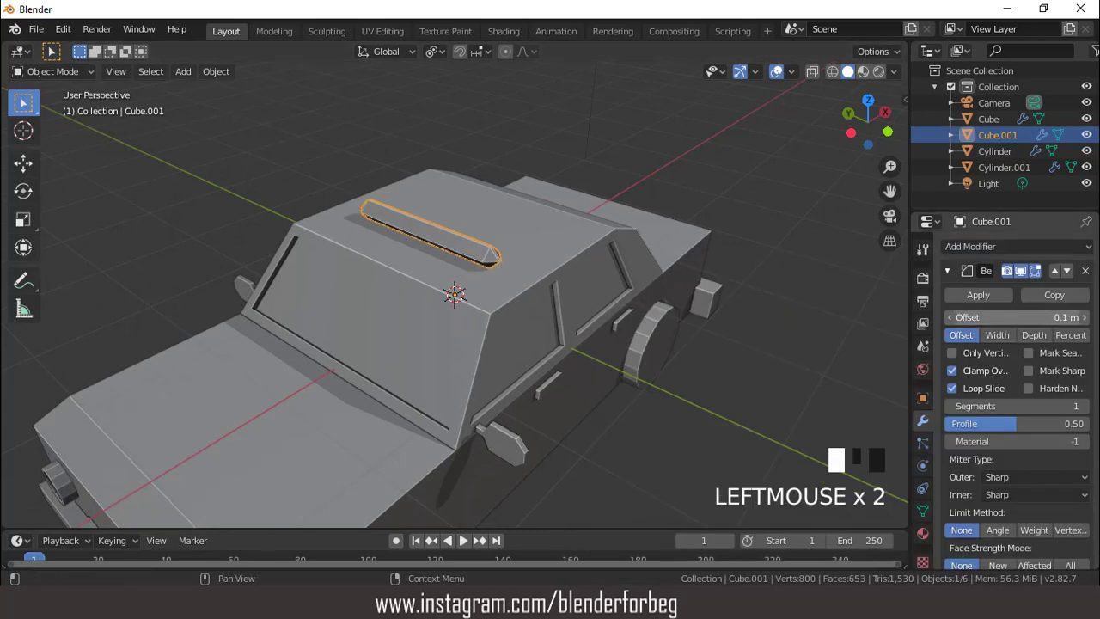
{"action": "left_click_drag", "start_coordinate": [1014, 317], "coordinate": [978, 317]}
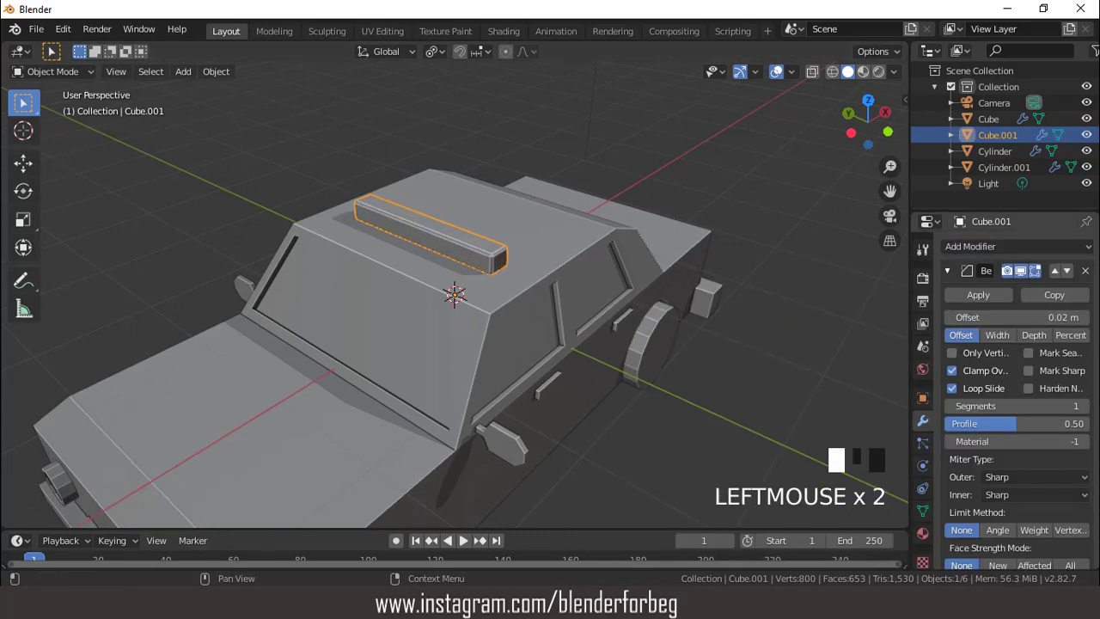
{"action": "scroll", "coordinate": [496, 237], "scroll_direction": "up", "scroll_amount": 3}
{"action": "scroll", "coordinate": [496, 236], "scroll_direction": "down", "scroll_amount": 2}
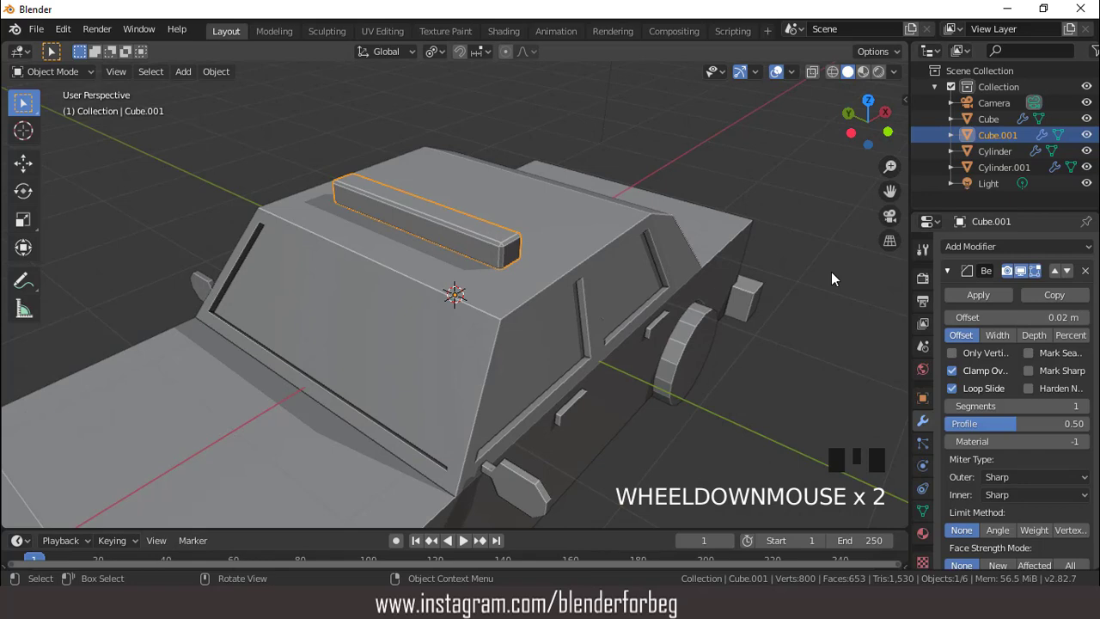
{"action": "left_click", "coordinate": [962, 295]}
Divide the roof bar lengthwise into three equal segments with two loop cuts, and return to Object Mode
{"action": "scroll", "coordinate": [479, 221], "scroll_direction": "down", "scroll_amount": 2}
{"action": "key", "text": "Tab"}
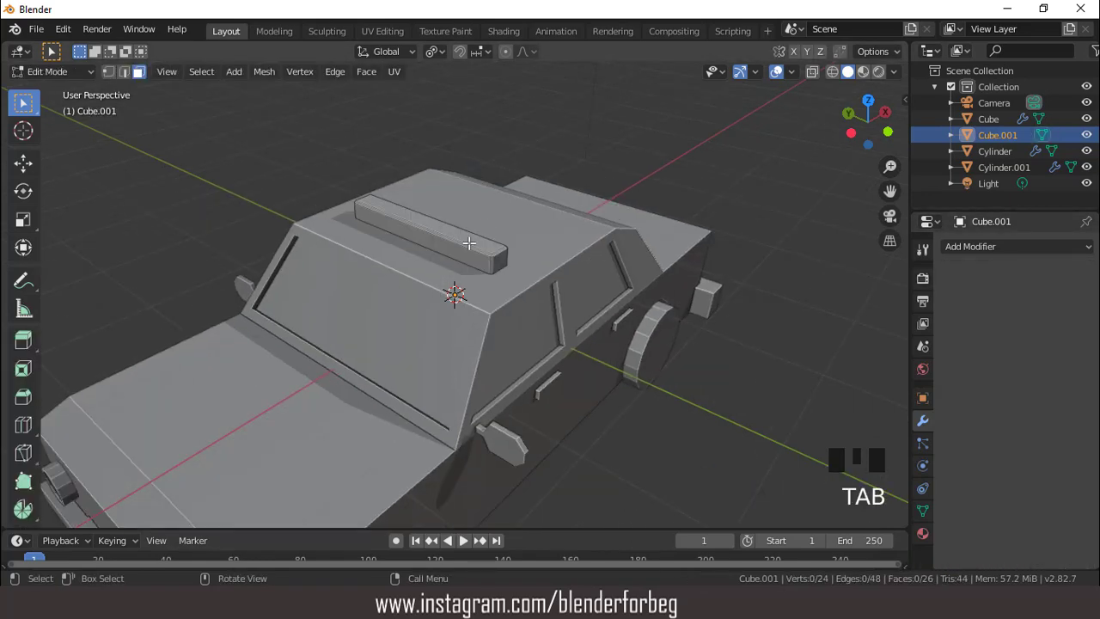
{"action": "scroll", "coordinate": [469, 244], "scroll_direction": "up", "scroll_amount": 1}
{"action": "key", "text": "ctrl+r"}
{"action": "scroll", "coordinate": [469, 237], "scroll_direction": "up", "scroll_amount": 1}
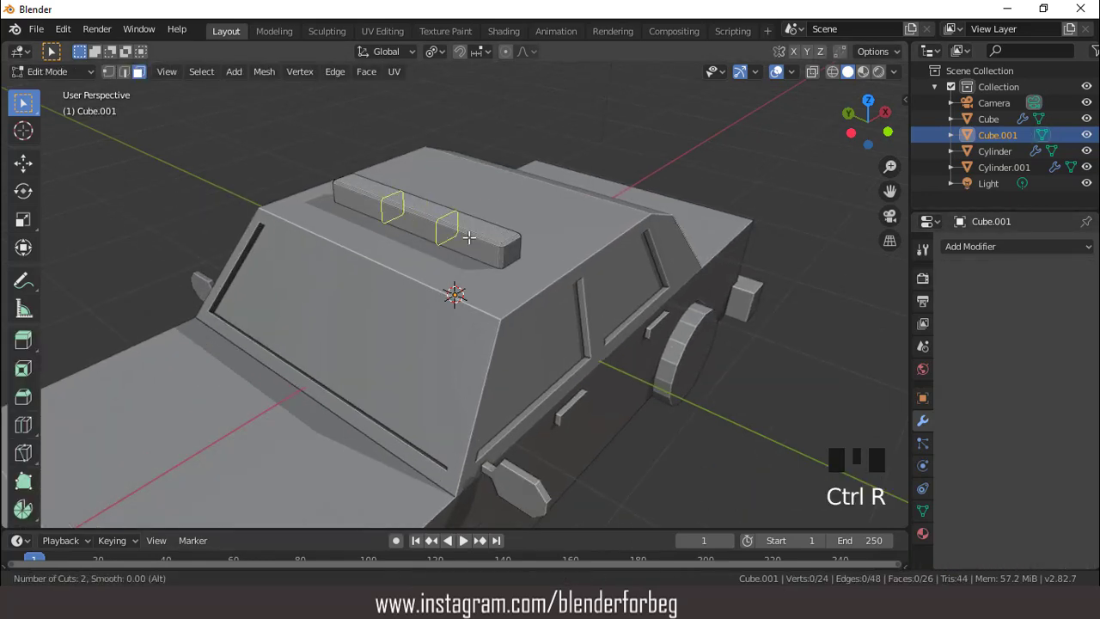
{"action": "left_click", "coordinate": [469, 237]}
{"action": "scroll", "coordinate": [470, 237], "scroll_direction": "down", "scroll_amount": 3}
{"action": "middle_click_drag", "start_coordinate": [469, 237], "coordinate": [507, 297]}
{"action": "scroll", "coordinate": [460, 199], "scroll_direction": "up", "scroll_amount": 2}
{"action": "key", "text": "Tab"}
{"action": "scroll", "coordinate": [493, 222], "scroll_direction": "down", "scroll_amount": 4}
{"action": "scroll", "coordinate": [531, 275], "scroll_direction": "up", "scroll_amount": 3}
{"action": "scroll", "coordinate": [531, 275], "scroll_direction": "down", "scroll_amount": 3}
{"action": "left_click", "coordinate": [396, 333]}
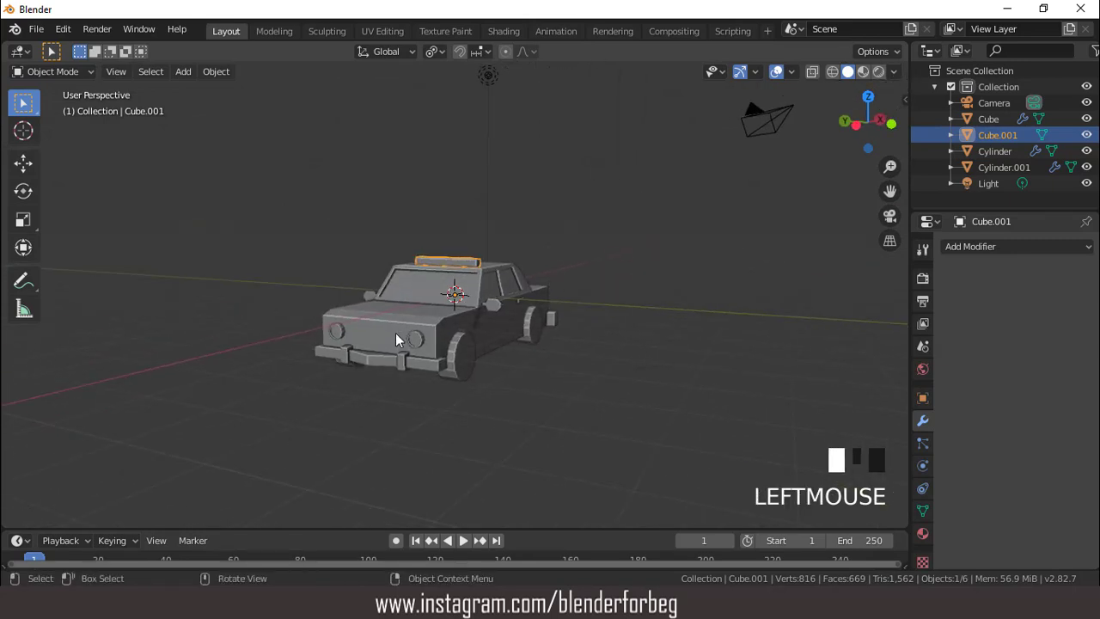
{"action": "middle_click_drag", "start_coordinate": [395, 333], "coordinate": [439, 315]}
{"action": "scroll", "coordinate": [439, 315], "scroll_direction": "up", "scroll_amount": 2}
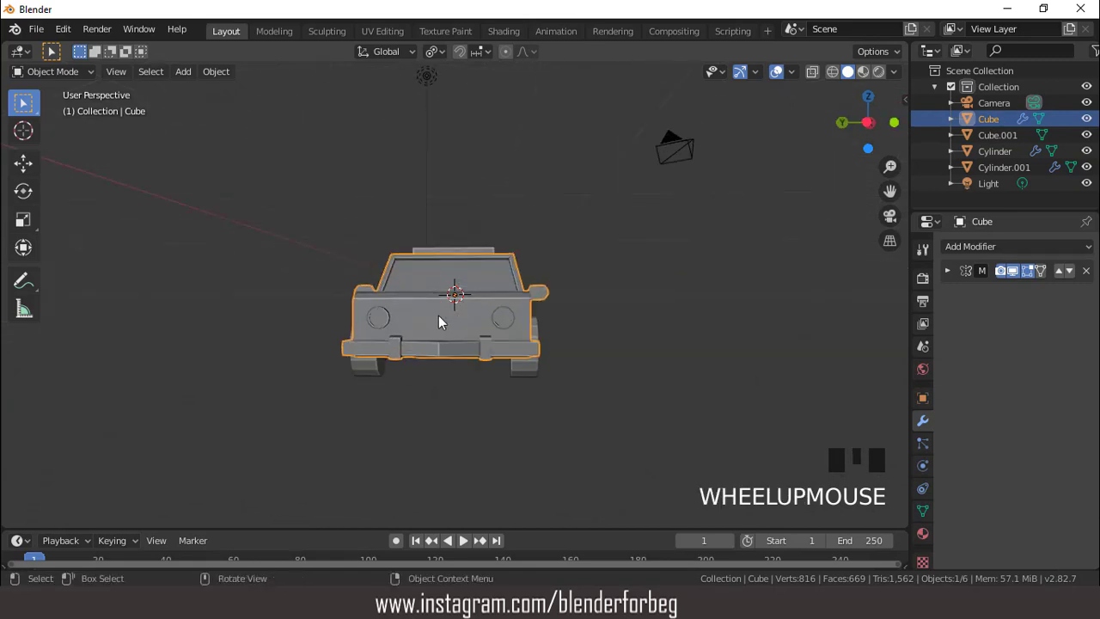
{"action": "middle_click_drag", "start_coordinate": [518, 315], "coordinate": [422, 339]}
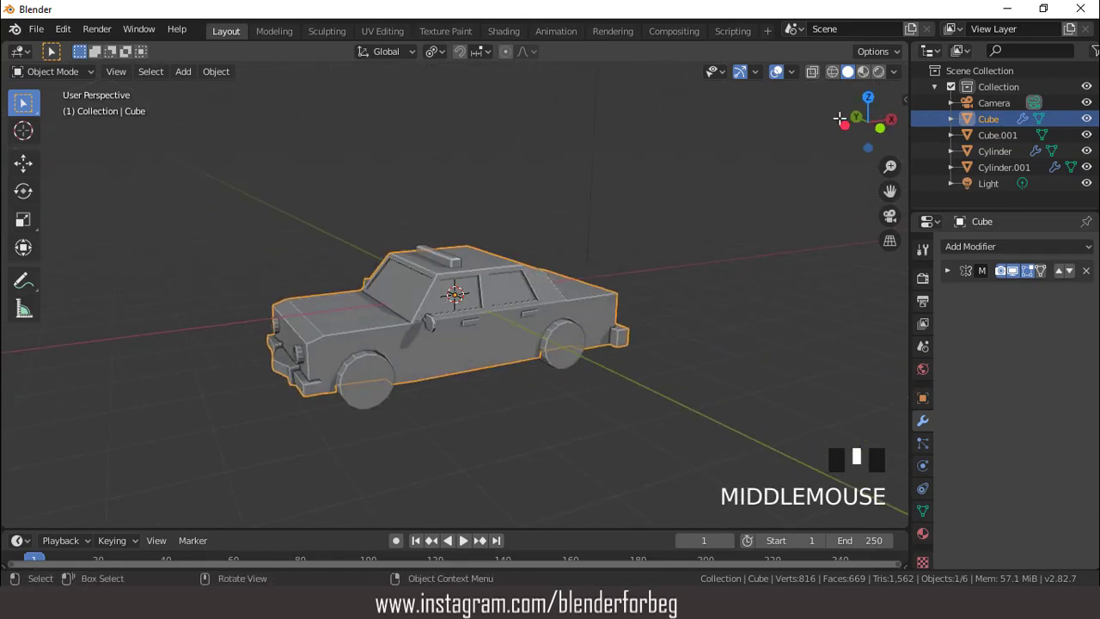
Give the roof bar a new default white material
{"action": "left_click", "coordinate": [460, 262]}
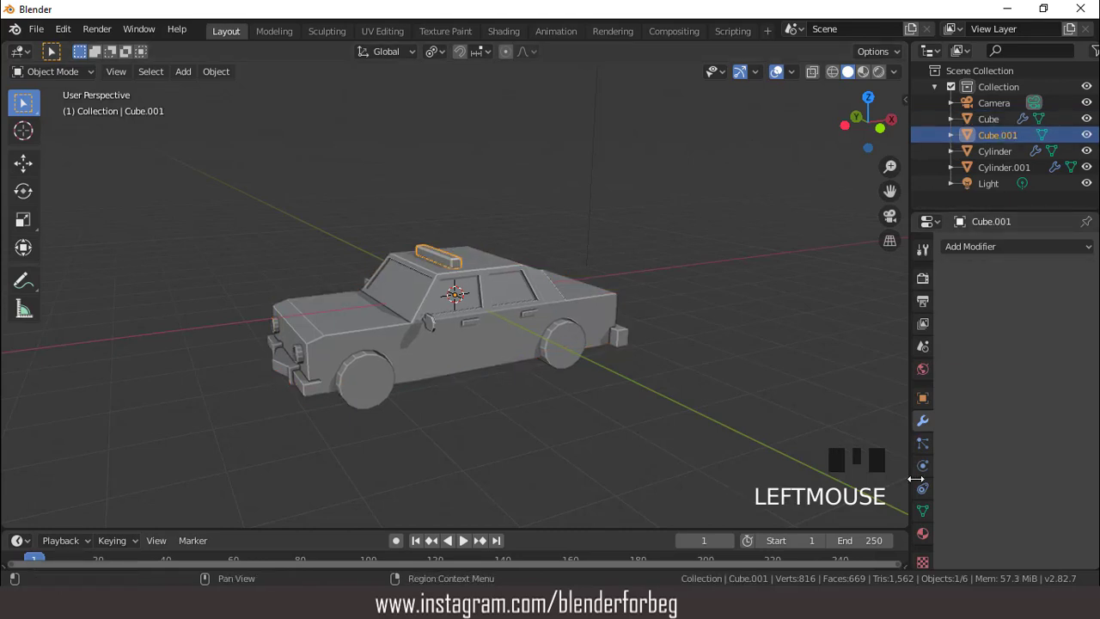
{"action": "left_click", "coordinate": [923, 533]}
{"action": "left_click", "coordinate": [1020, 316]}
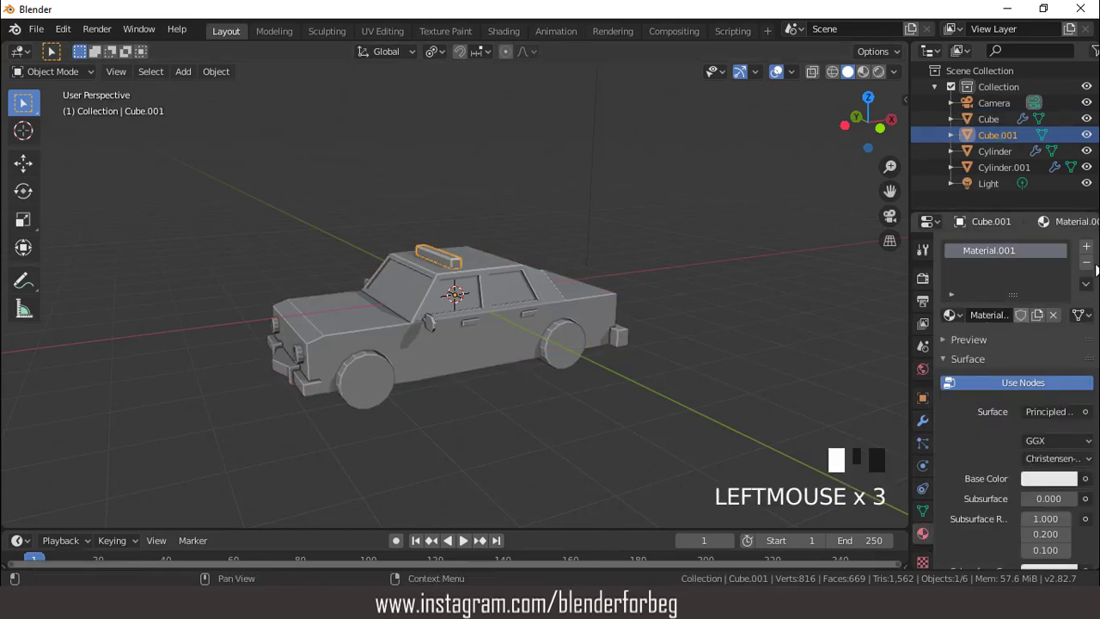
Add a second material to the roof bar with a red base color, hue 0.014 and saturation 0.937
{"action": "left_click", "coordinate": [1086, 247]}
{"action": "left_click", "coordinate": [1020, 349]}
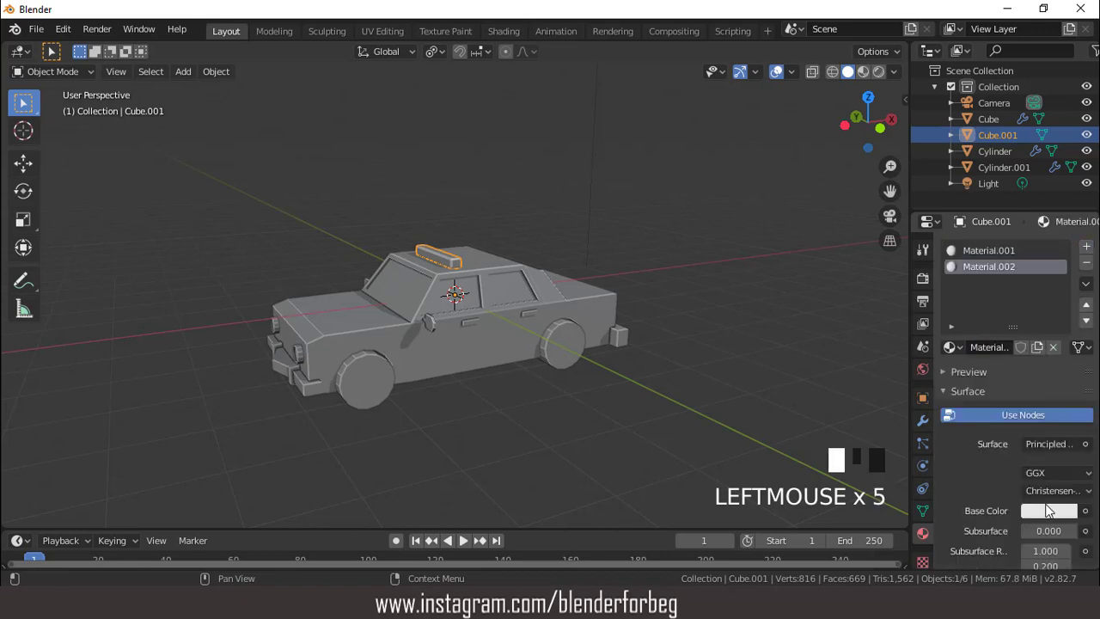
{"action": "left_click", "coordinate": [1047, 512]}
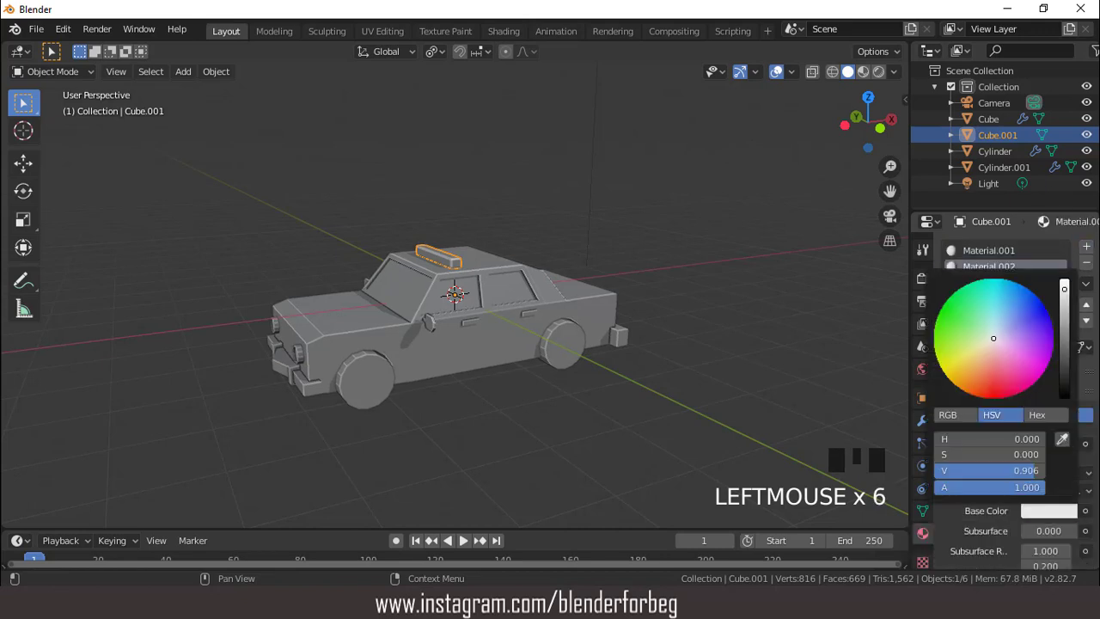
{"action": "left_click_drag", "start_coordinate": [994, 338], "coordinate": [989, 394]}
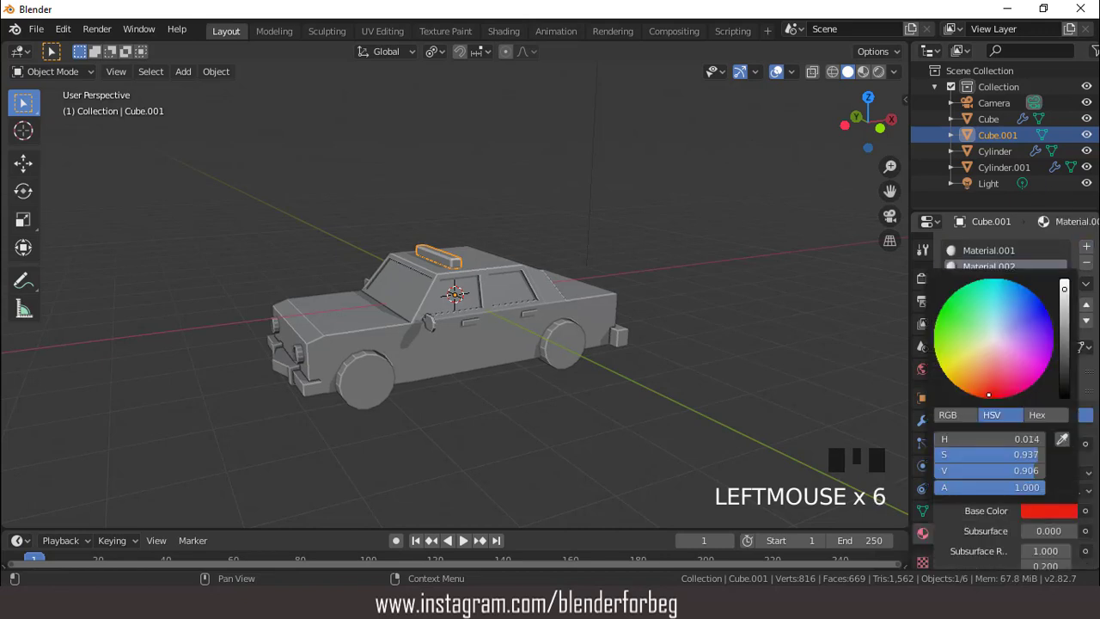
Add a third material to the roof bar with a cyan-blue base color, hue 0.527 and saturation 0.947
{"action": "left_click", "coordinate": [1088, 247]}
{"action": "left_click", "coordinate": [1023, 348]}
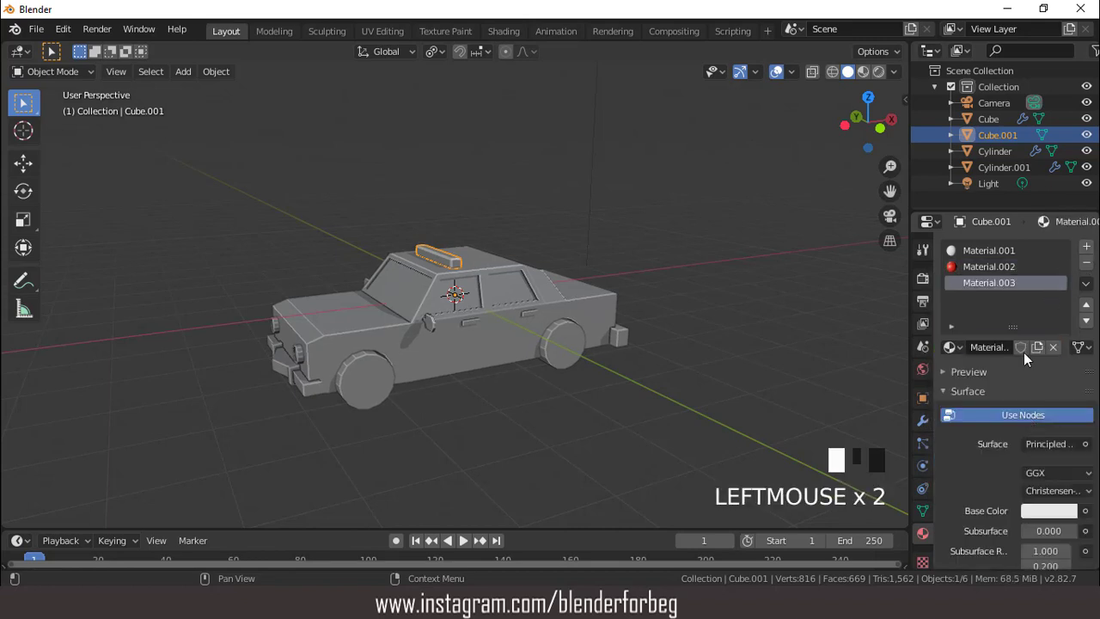
{"action": "left_click", "coordinate": [1048, 511]}
{"action": "left_click_drag", "start_coordinate": [1010, 301], "coordinate": [1003, 282]}
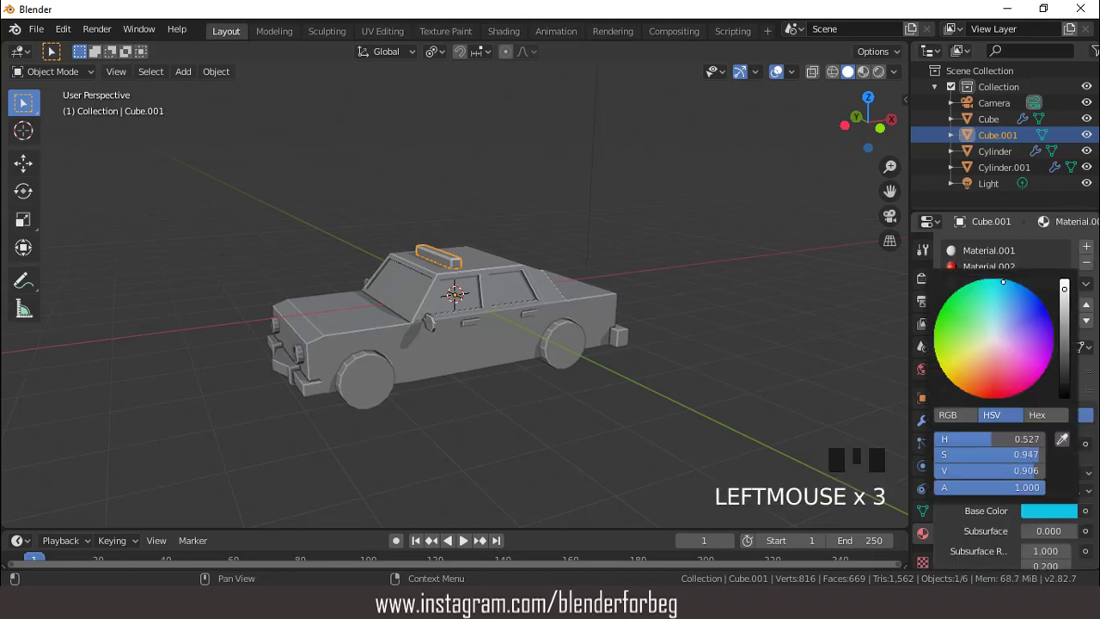
Show the viewport in Material Preview shading and enter Edit Mode on the roof bar
{"action": "left_click", "coordinate": [863, 71]}
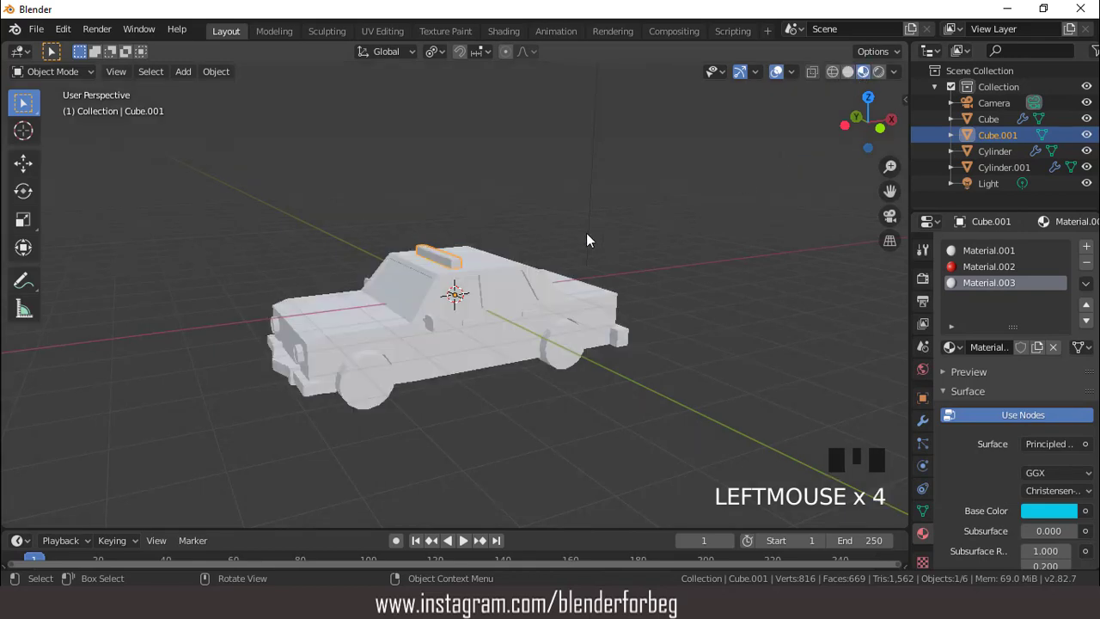
{"action": "scroll", "coordinate": [550, 225], "scroll_direction": "up", "scroll_amount": 3}
{"action": "middle_click_drag", "start_coordinate": [522, 218], "coordinate": [530, 265]}
{"action": "key", "text": "Tab"}
{"action": "scroll", "coordinate": [499, 248], "scroll_direction": "up", "scroll_amount": 1}
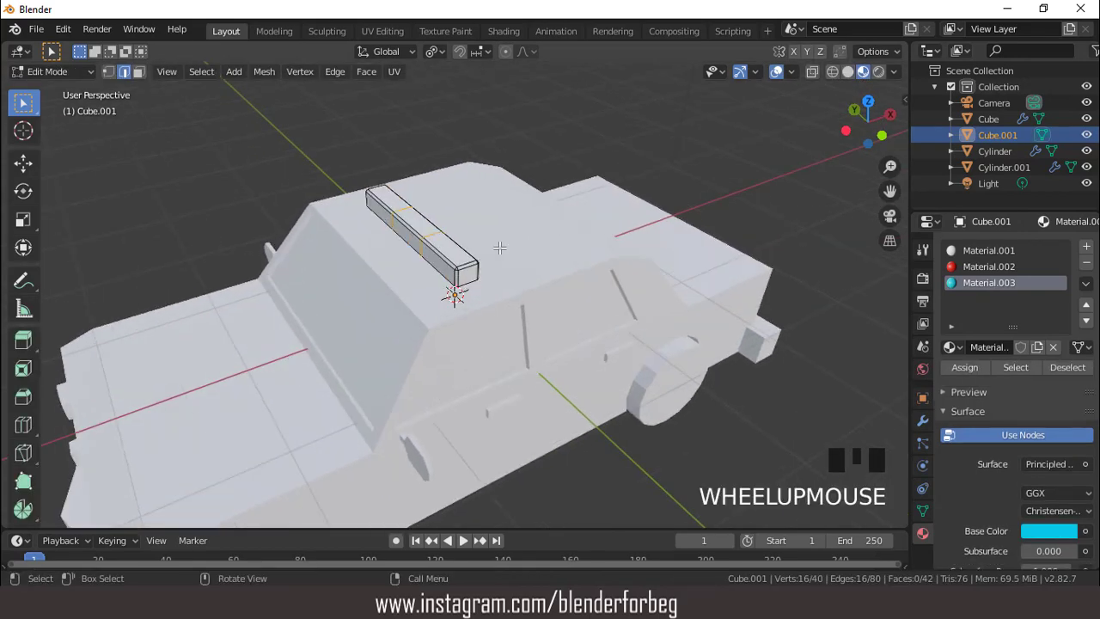
Select all faces of the roof bar's near end segment and assign the red material to them
{"action": "key", "text": "3"}
{"action": "left_click", "coordinate": [468, 274]}
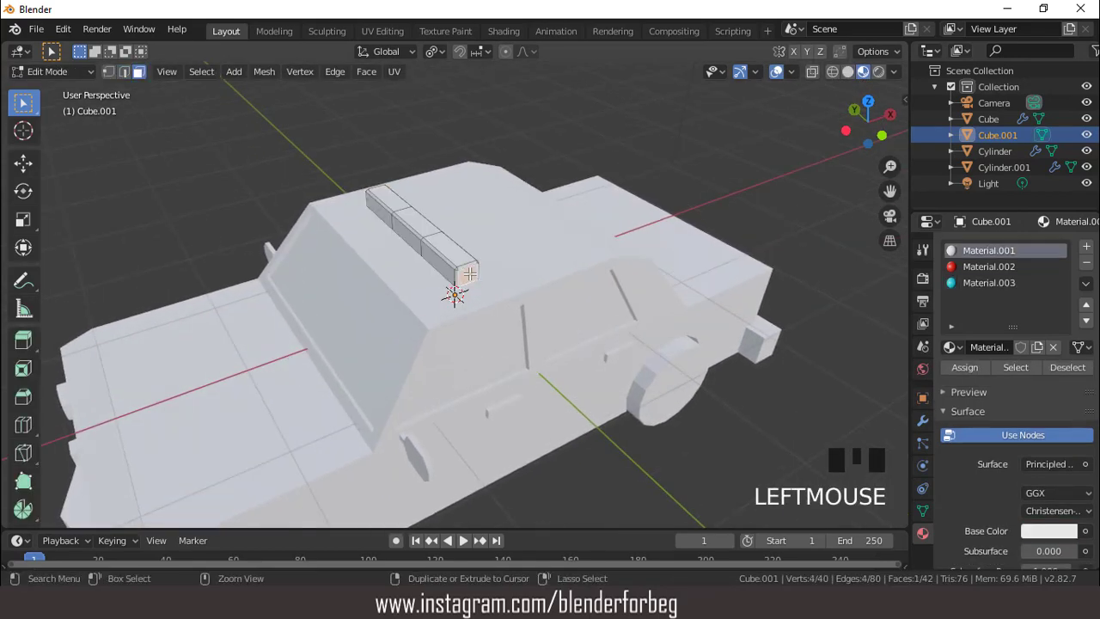
{"action": "key", "text": "ctrl+KP_Add"}
{"action": "key", "text": "ctrl+KP_Add"}
{"action": "key", "text": "ctrl+KP_Add"}
{"action": "key", "text": "ctrl+KP_Add"}
{"action": "key", "text": "ctrl+KP_Subtract"}
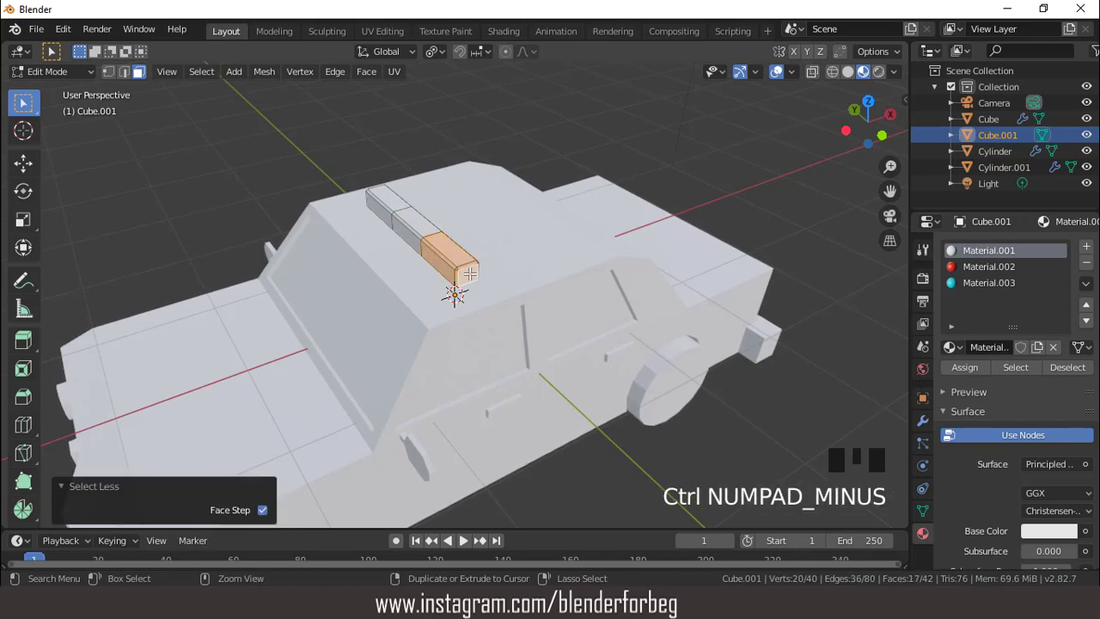
{"action": "left_click", "coordinate": [989, 267]}
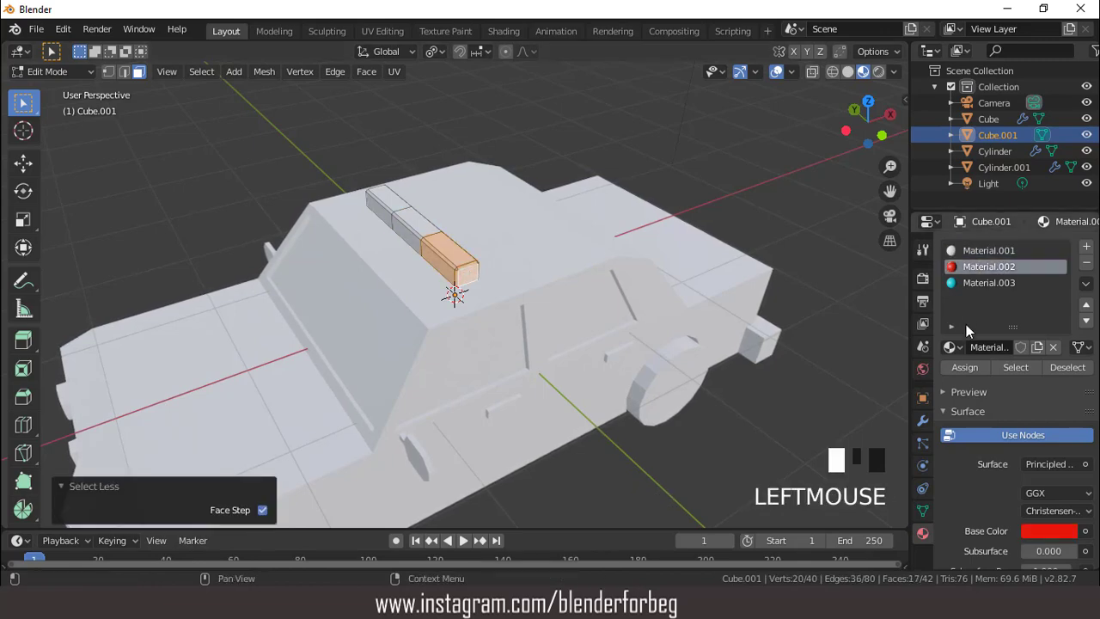
{"action": "left_click", "coordinate": [964, 367]}
Assign the cyan material to all faces of the roof bar's opposite end segment and return to Object Mode
{"action": "middle_click_drag", "start_coordinate": [401, 170], "coordinate": [514, 272]}
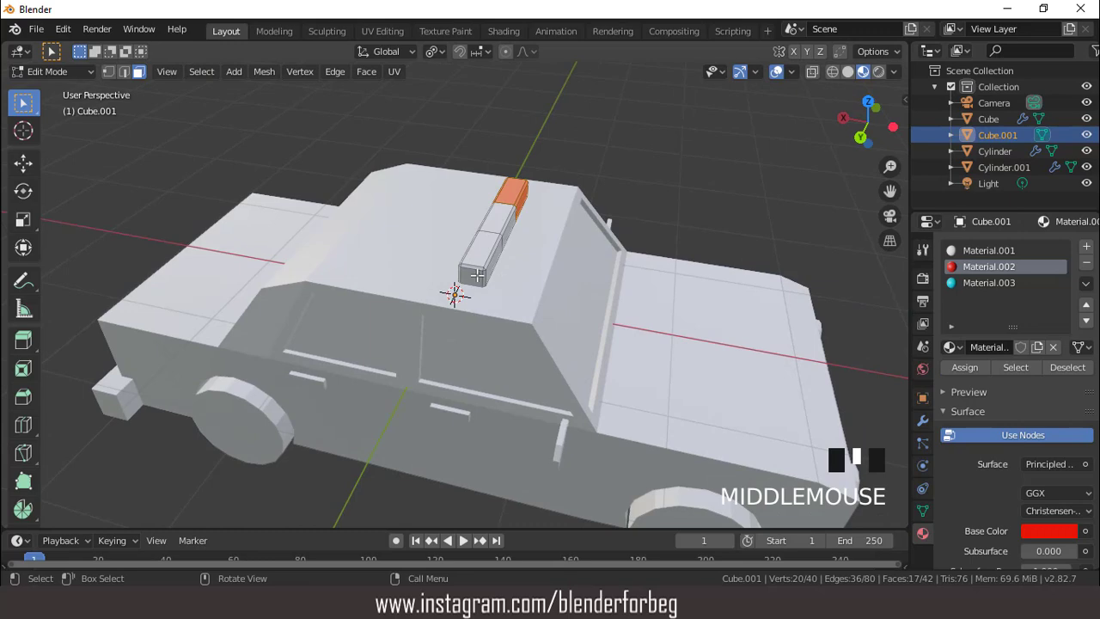
{"action": "left_click", "coordinate": [477, 275]}
{"action": "key", "text": "ctrl+KP_Add"}
{"action": "key", "text": "ctrl+KP_Add"}
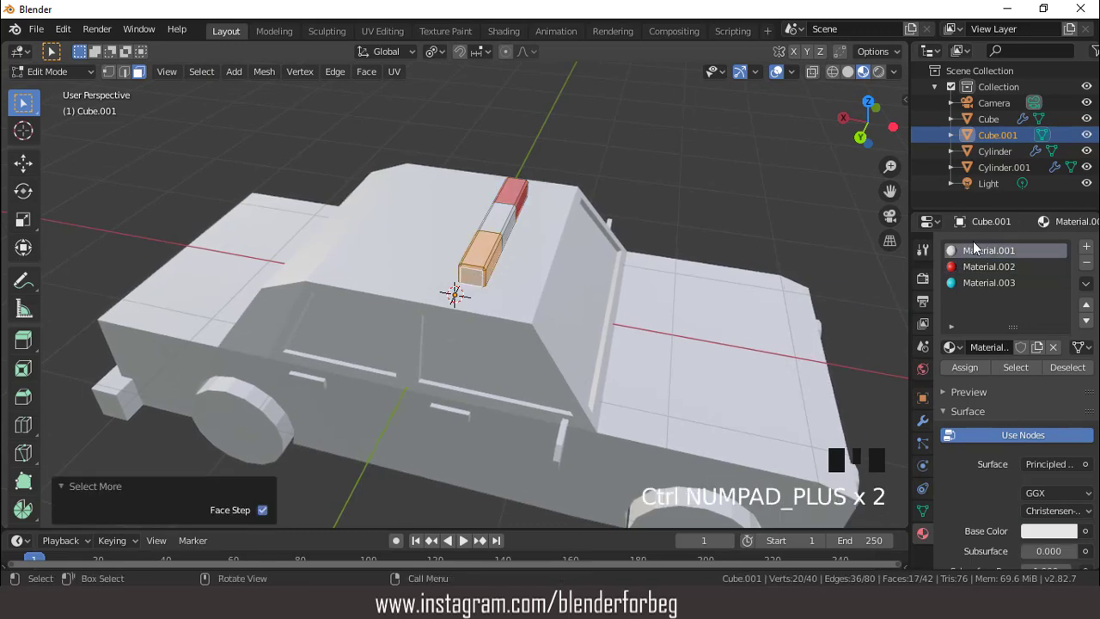
{"action": "left_click", "coordinate": [980, 282]}
{"action": "left_click", "coordinate": [965, 367]}
{"action": "middle_click_drag", "start_coordinate": [653, 223], "coordinate": [459, 228]}
{"action": "scroll", "coordinate": [459, 232], "scroll_direction": "down", "scroll_amount": 2}
{"action": "key", "text": "Tab"}
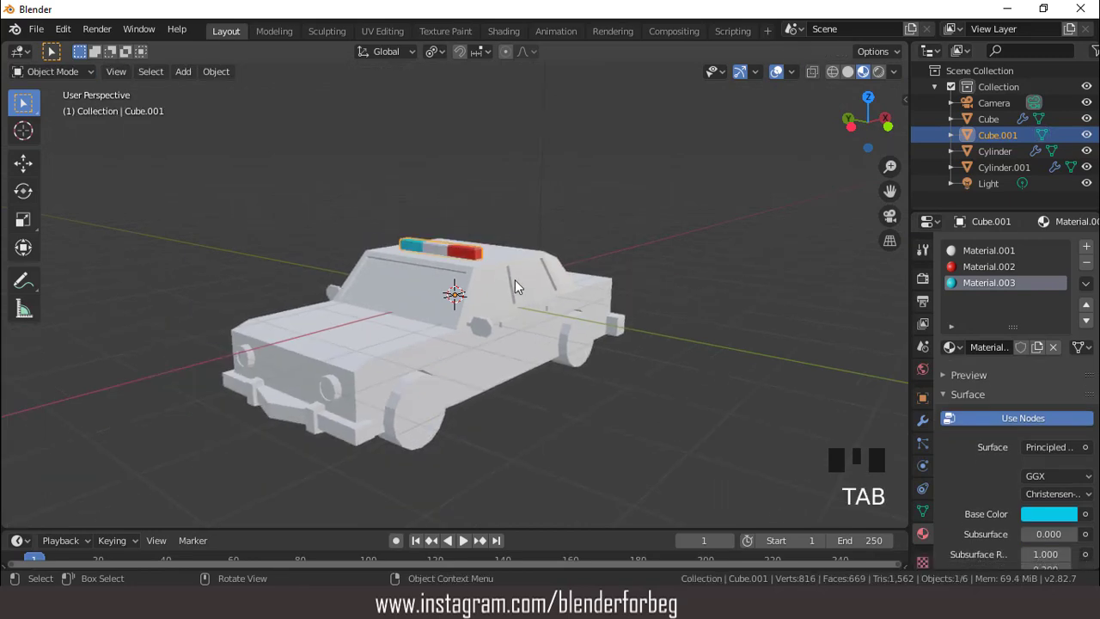
Select the car body and give it a new material with a black base color
{"action": "scroll", "coordinate": [514, 280], "scroll_direction": "down", "scroll_amount": 4}
{"action": "middle_click_drag", "start_coordinate": [515, 279], "coordinate": [507, 292]}
{"action": "scroll", "coordinate": [507, 292], "scroll_direction": "up", "scroll_amount": 2}
{"action": "left_click", "coordinate": [510, 271]}
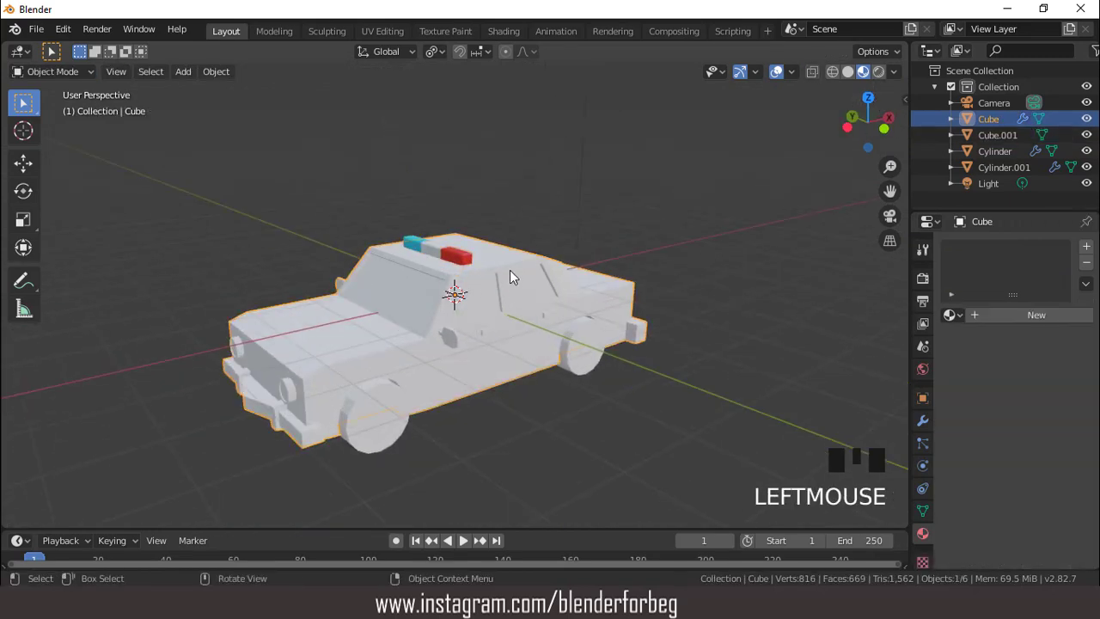
{"action": "left_click", "coordinate": [1048, 316]}
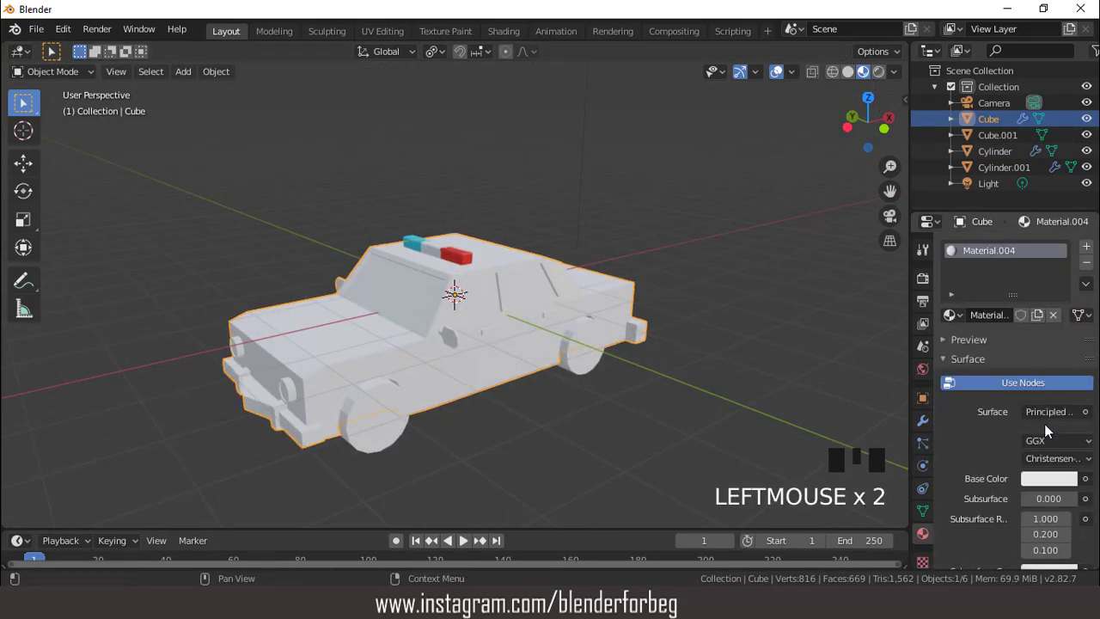
{"action": "left_click", "coordinate": [1037, 478]}
{"action": "left_click_drag", "start_coordinate": [1064, 256], "coordinate": [1052, 385]}
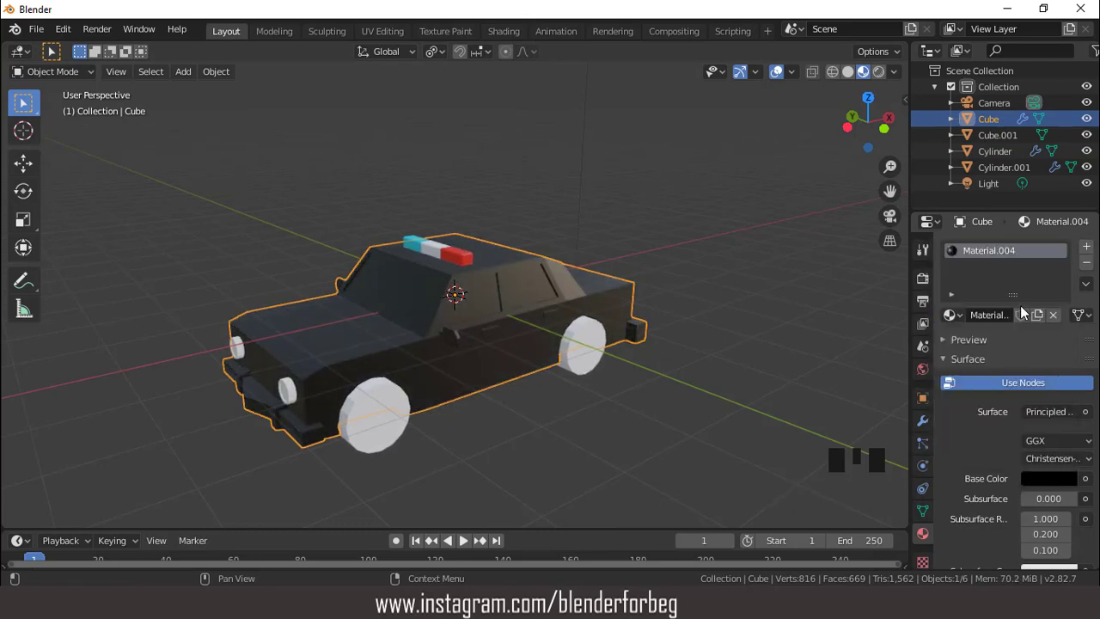
Add a second material to the car body in default white and a third one with a grey base color
{"action": "left_click", "coordinate": [1088, 248]}
{"action": "left_click", "coordinate": [1021, 347]}
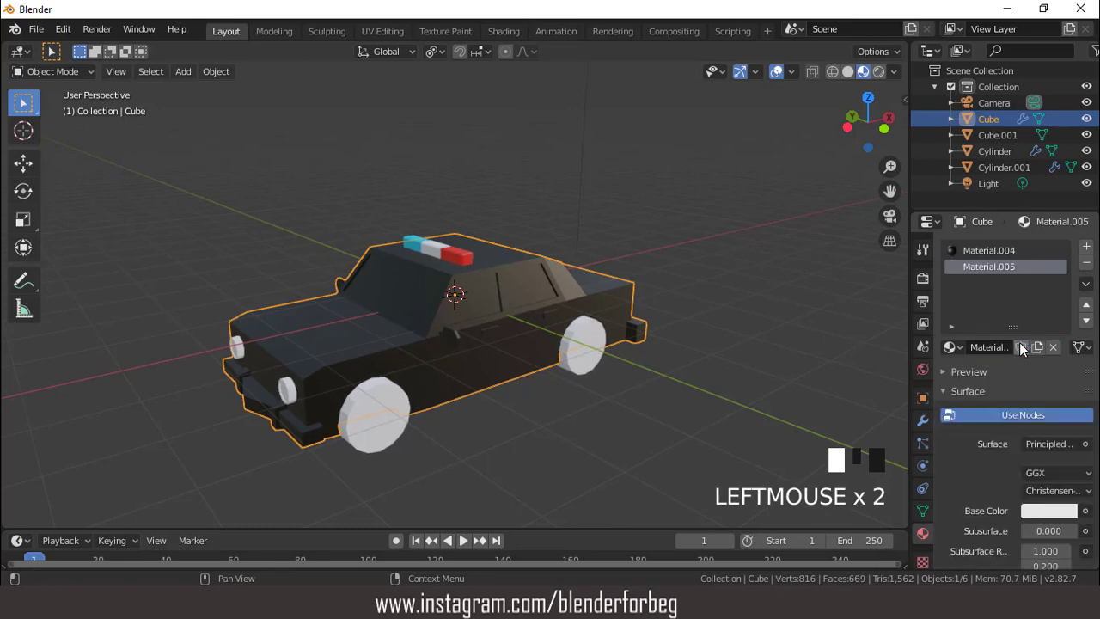
{"action": "left_click", "coordinate": [1088, 248]}
{"action": "left_click", "coordinate": [1018, 347]}
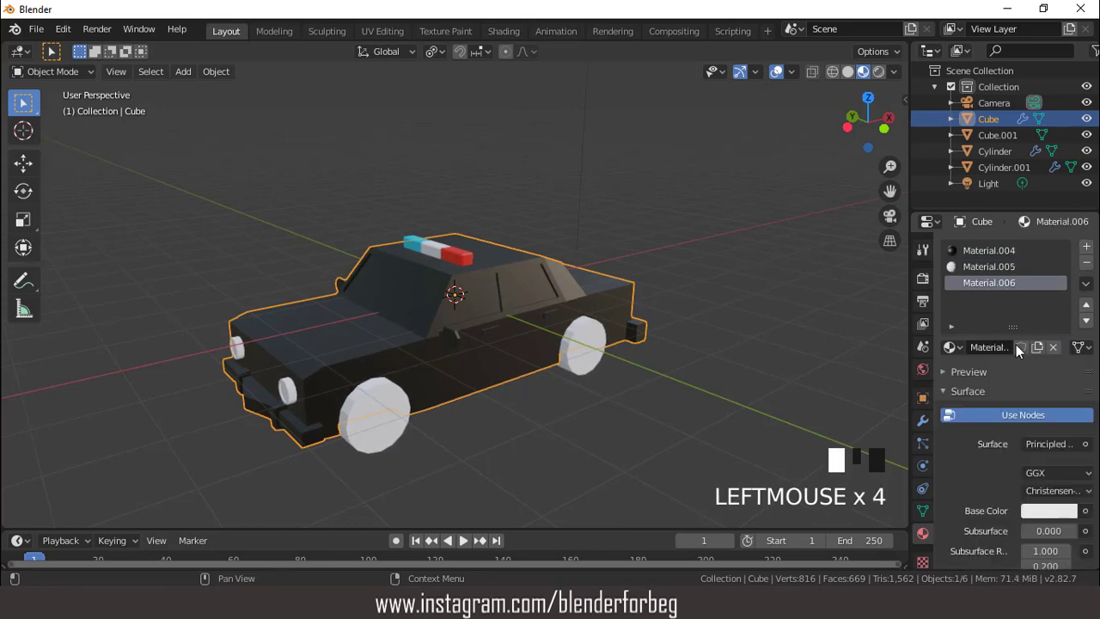
{"action": "left_click", "coordinate": [1043, 513]}
{"action": "left_click_drag", "start_coordinate": [1064, 289], "coordinate": [1064, 348]}
Add a fourth material to the car body with an Emission surface in red, hue 0.005 and saturation 0.880
{"action": "left_click", "coordinate": [1087, 247]}
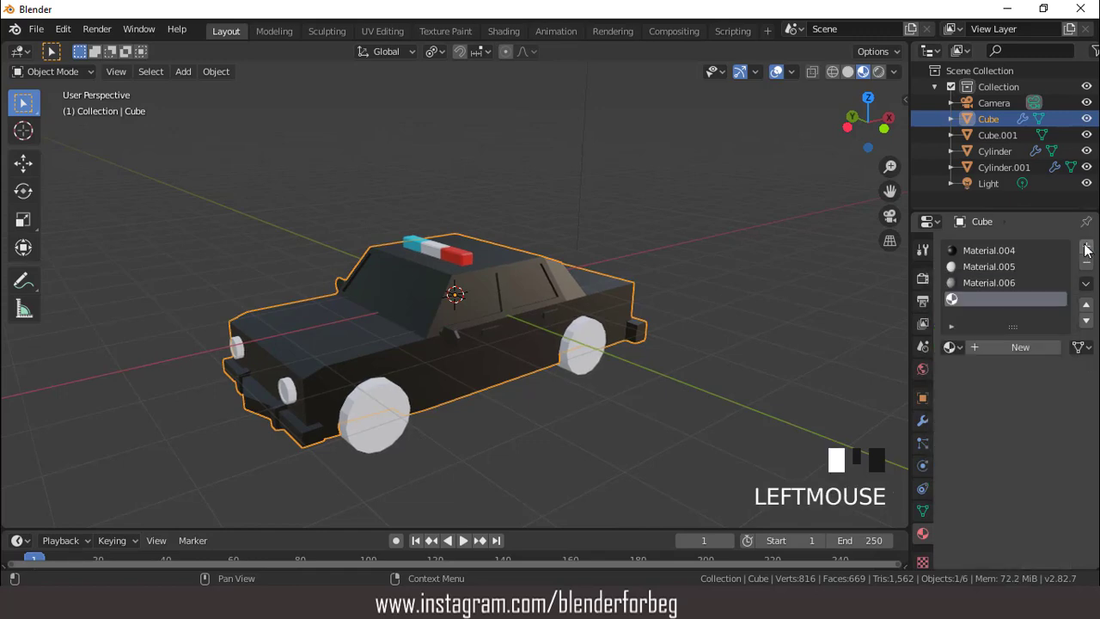
{"action": "left_click", "coordinate": [1023, 349]}
{"action": "left_click", "coordinate": [1048, 445]}
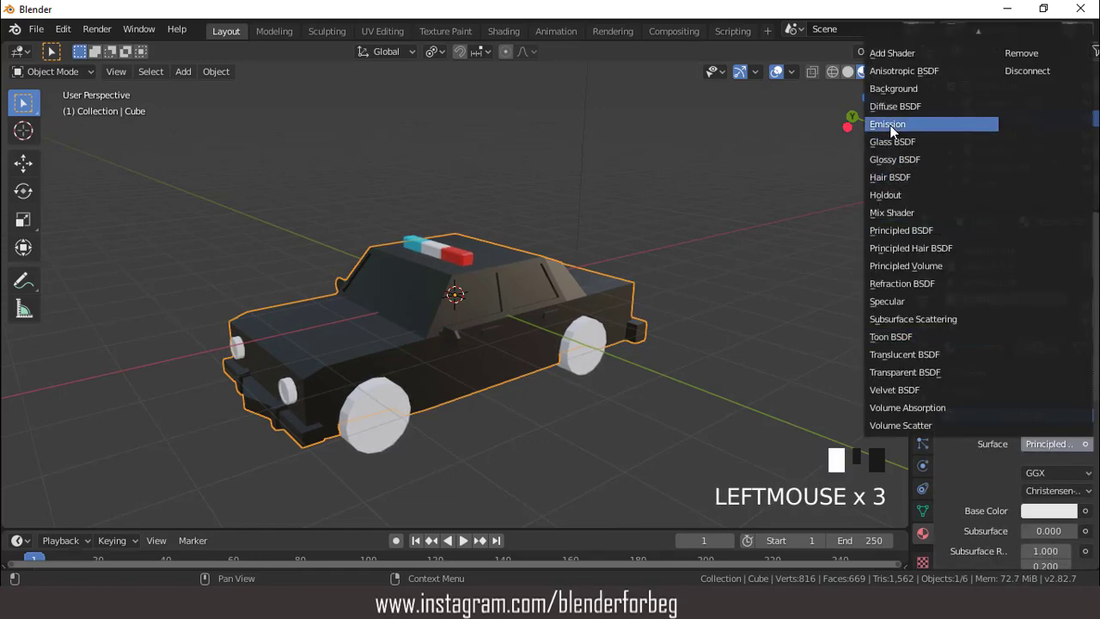
{"action": "left_click", "coordinate": [891, 126]}
{"action": "left_click", "coordinate": [1049, 473]}
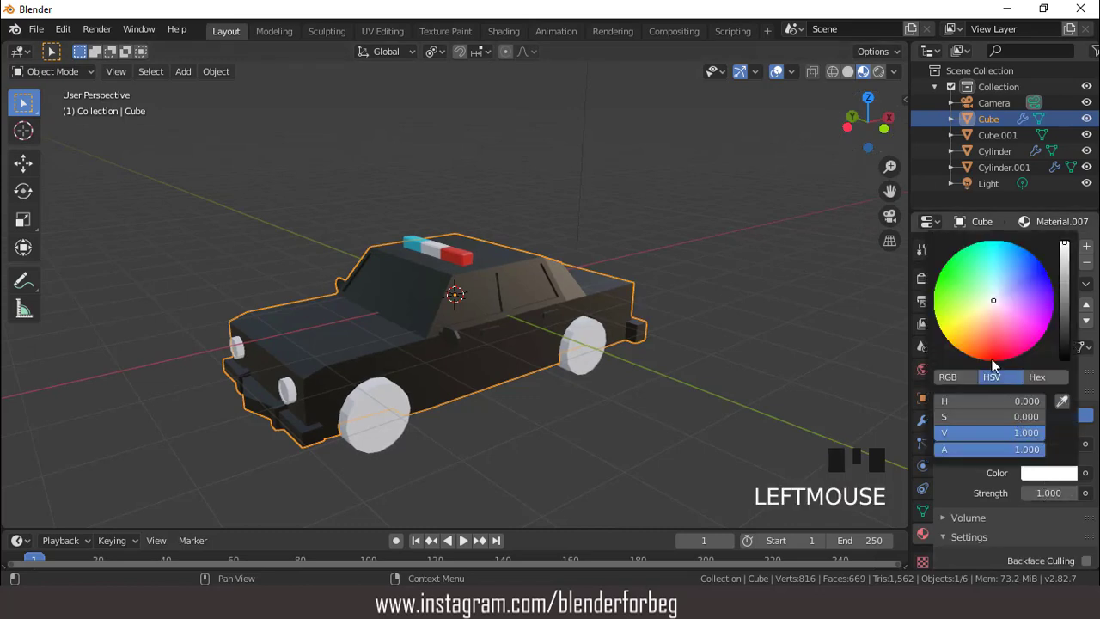
{"action": "left_click_drag", "start_coordinate": [993, 365], "coordinate": [983, 355]}
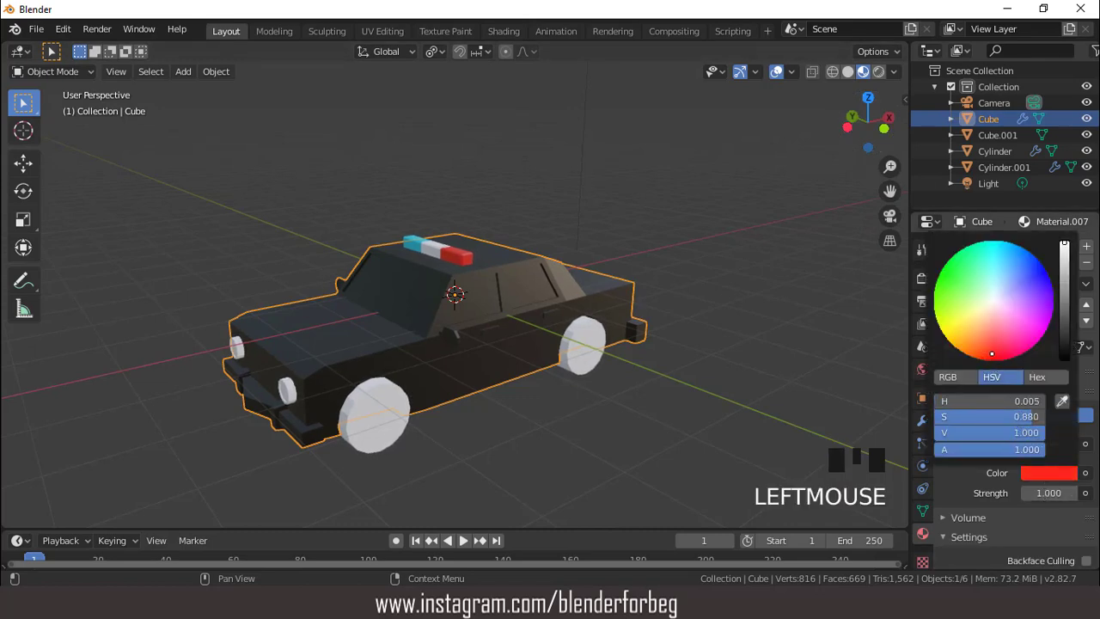
{"action": "left_click", "coordinate": [1049, 493]}
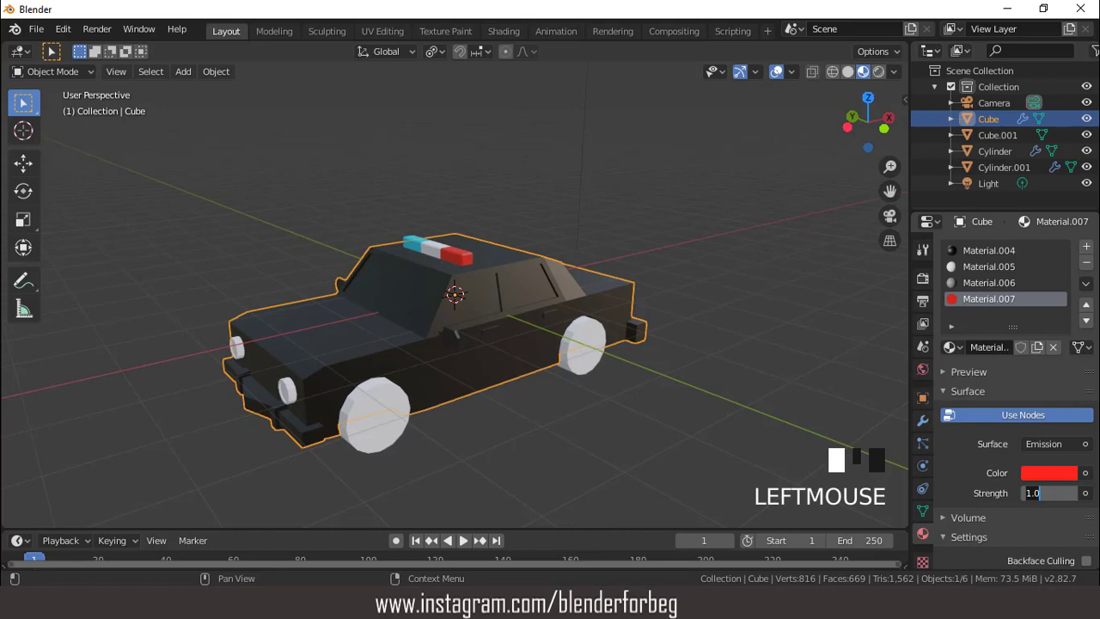
Add a fifth material to the car body with an Emission surface and an orange color
{"action": "left_click", "coordinate": [1087, 248]}
{"action": "left_click", "coordinate": [1014, 345]}
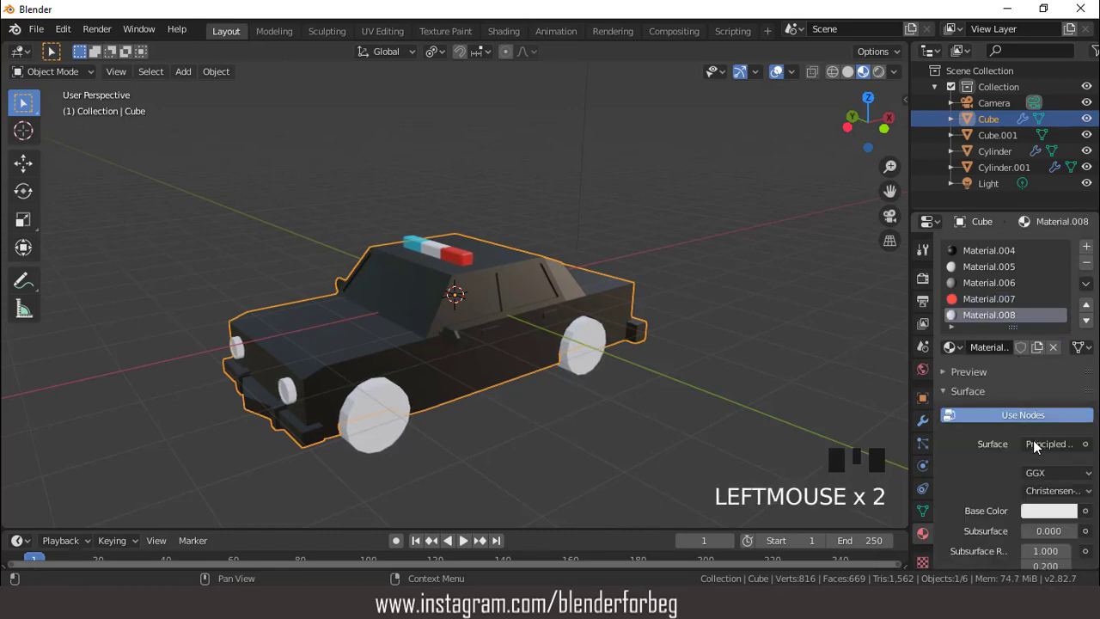
{"action": "left_click", "coordinate": [1035, 443]}
{"action": "left_click_drag", "start_coordinate": [900, 170], "coordinate": [889, 124]}
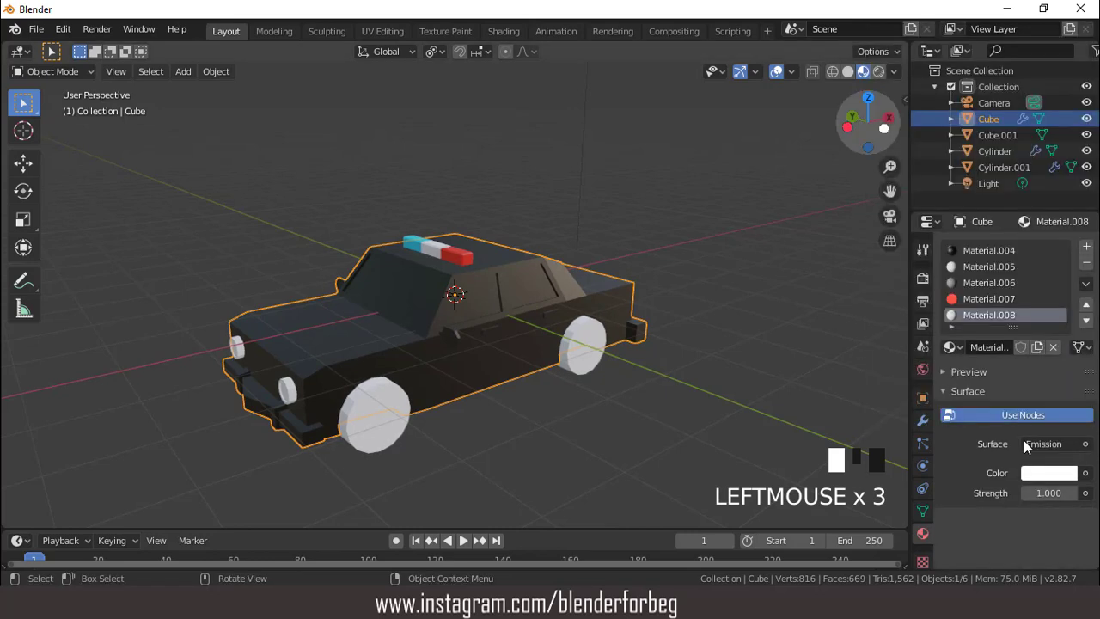
{"action": "left_click", "coordinate": [1049, 473]}
{"action": "left_click", "coordinate": [984, 346]}
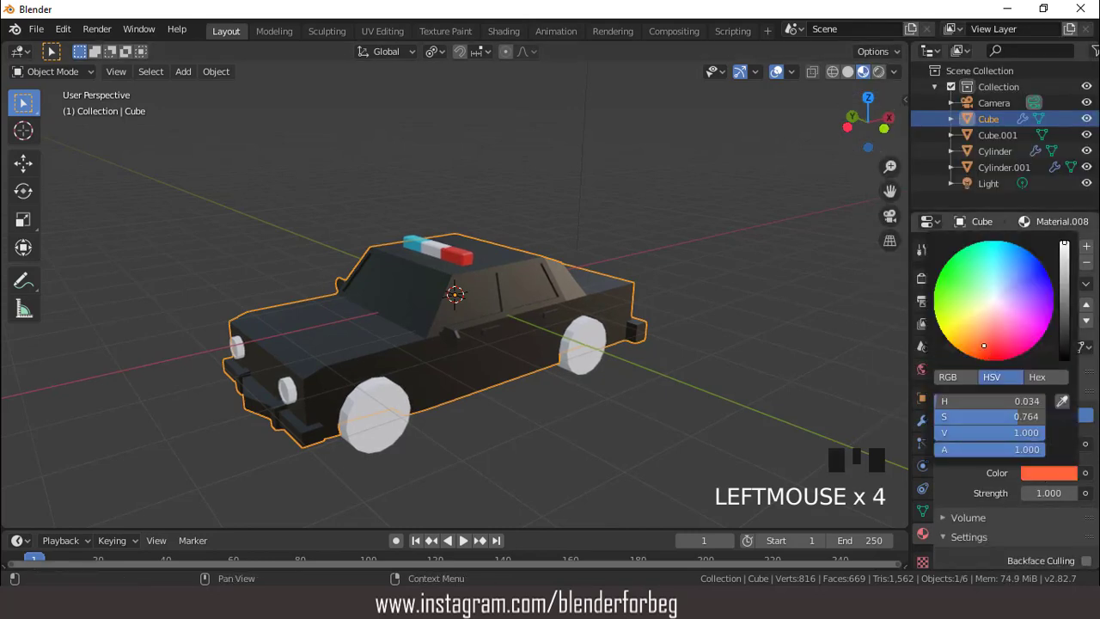
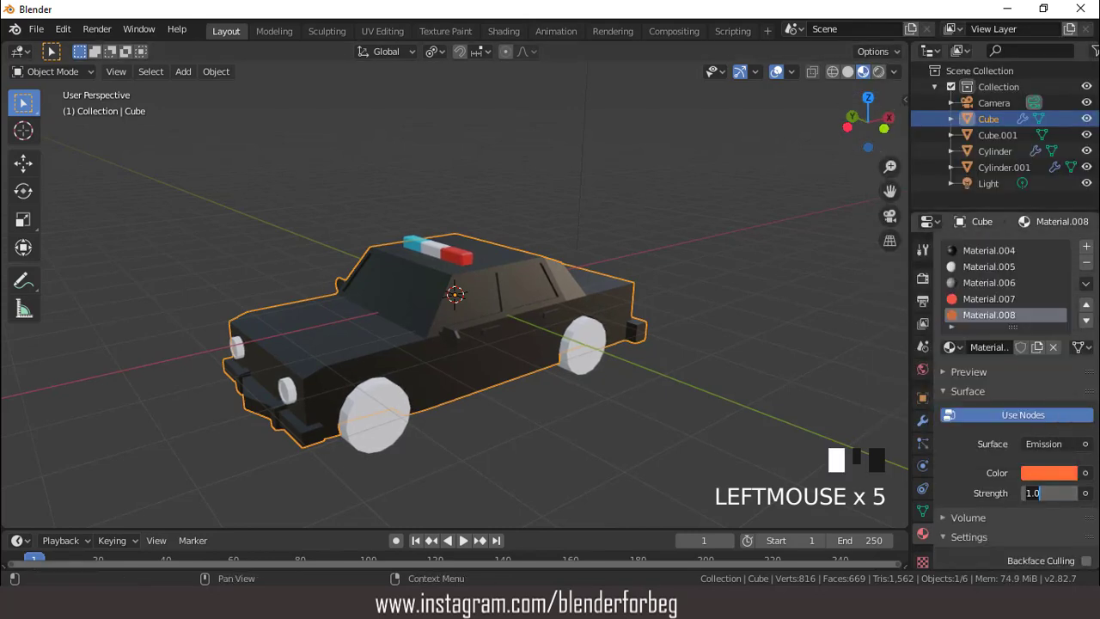
Add a sixth material to the car body with a dark teal-blue base color for the glass
{"action": "left_click", "coordinate": [1087, 248]}
{"action": "left_click", "coordinate": [1010, 345]}
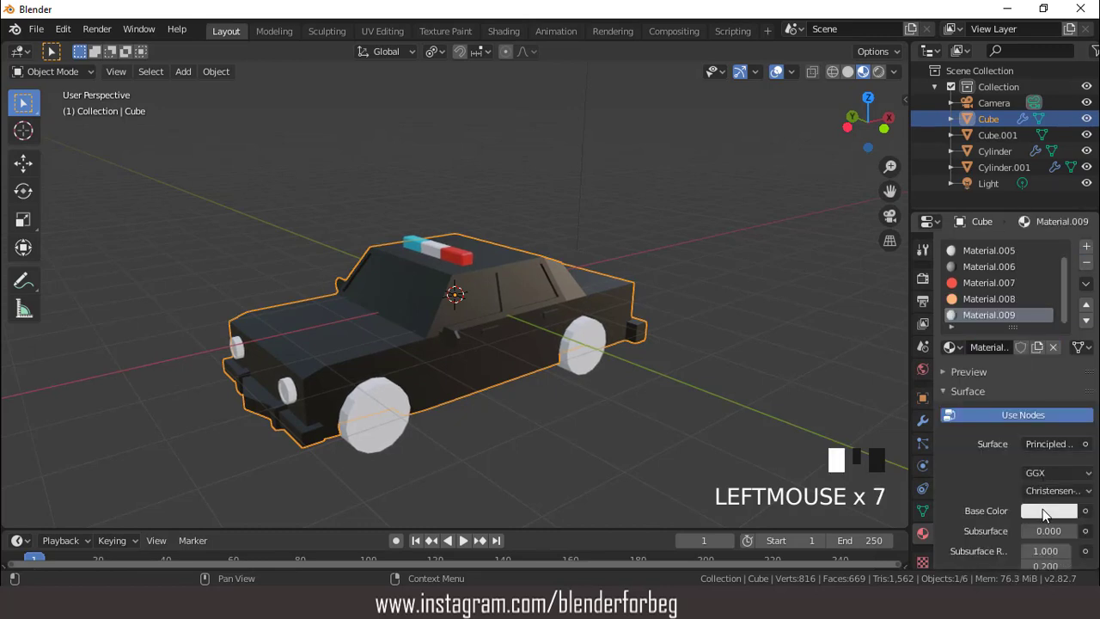
{"action": "left_click", "coordinate": [1042, 509]}
{"action": "left_click_drag", "start_coordinate": [1013, 312], "coordinate": [1064, 367]}
Enter Edit Mode on the car body and select the faces of the two side windows, the windshield and the rear window
{"action": "scroll", "coordinate": [521, 283], "scroll_direction": "up", "scroll_amount": 2}
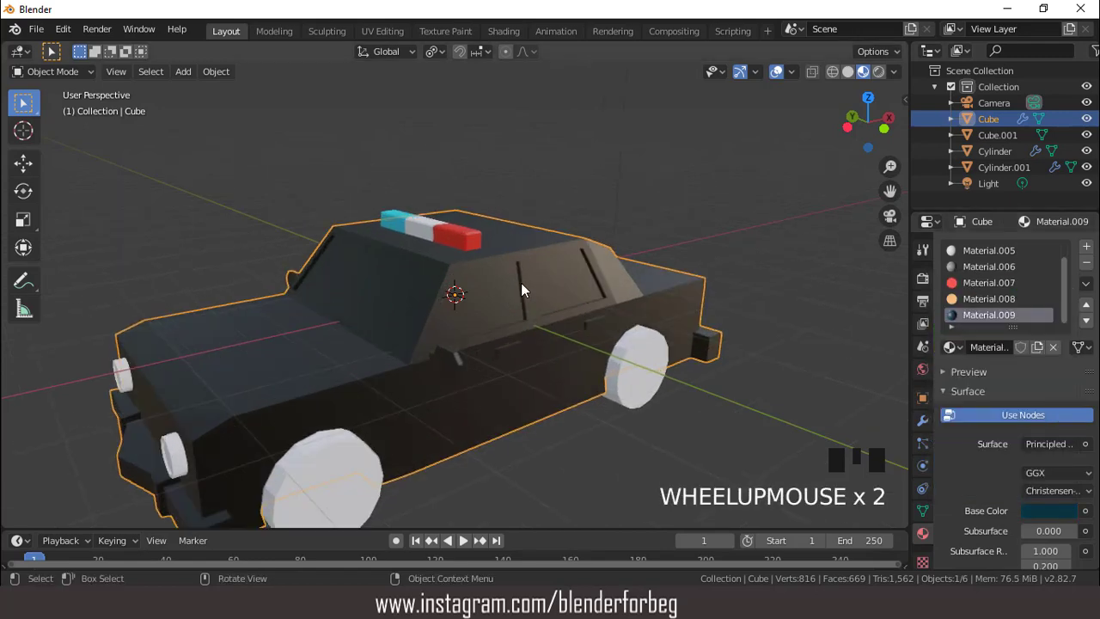
{"action": "key", "text": "Tab"}
{"action": "scroll", "coordinate": [546, 293], "scroll_direction": "down", "scroll_amount": 3}
{"action": "middle_click_drag", "start_coordinate": [547, 293], "coordinate": [488, 295]}
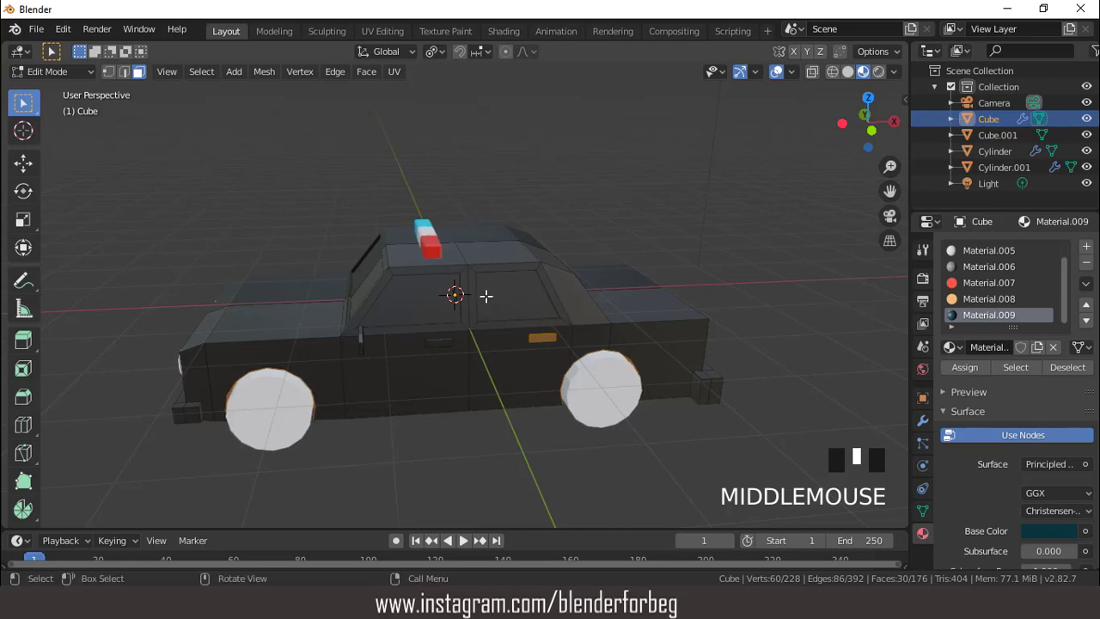
{"action": "left_click", "coordinate": [504, 298]}
{"action": "left_click", "coordinate": [439, 292]}
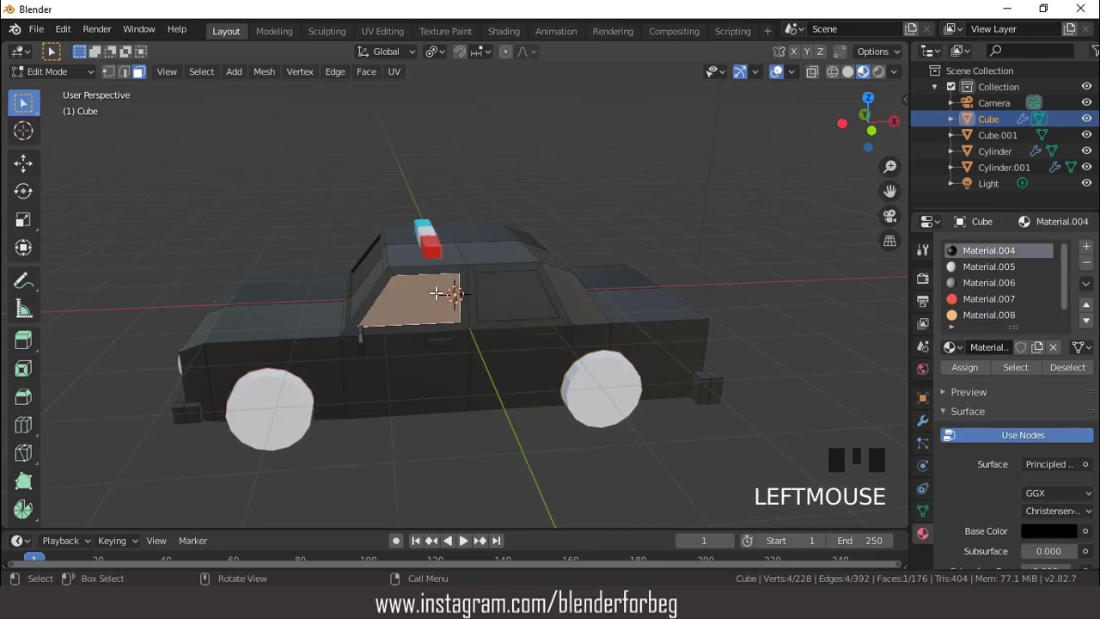
{"action": "scroll", "coordinate": [454, 290], "scroll_direction": "up", "scroll_amount": 2}
{"action": "middle_click_drag", "start_coordinate": [455, 289], "coordinate": [532, 293]}
{"action": "left_click", "coordinate": [403, 288], "text": "shift"}
{"action": "left_click", "coordinate": [399, 283], "text": "shift"}
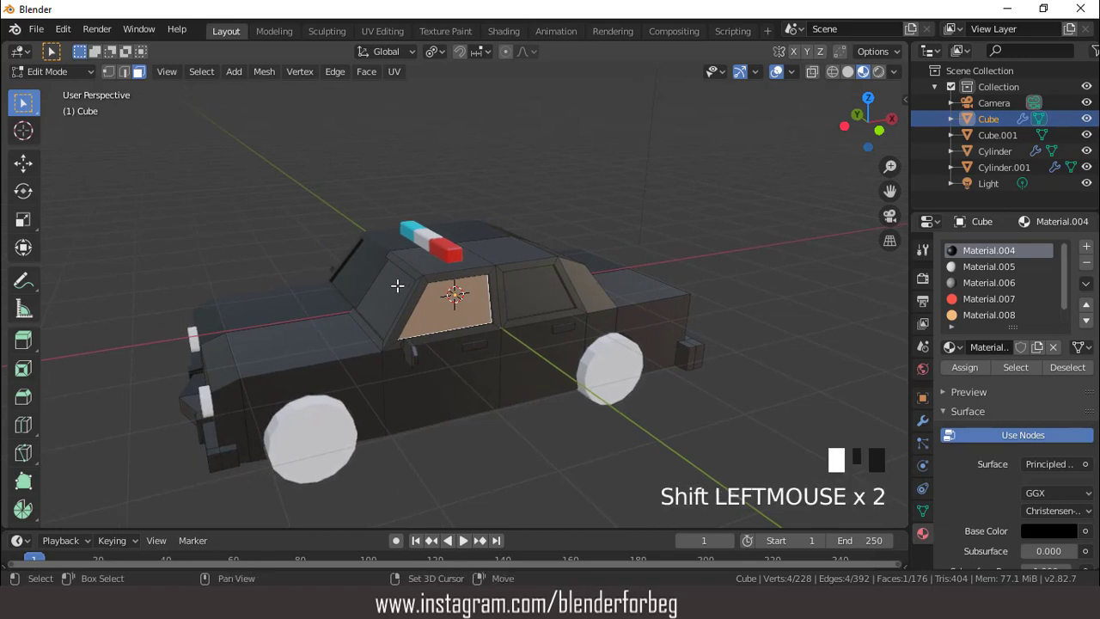
{"action": "left_click", "coordinate": [533, 299], "text": "shift"}
{"action": "middle_click_drag", "start_coordinate": [533, 299], "coordinate": [490, 327]}
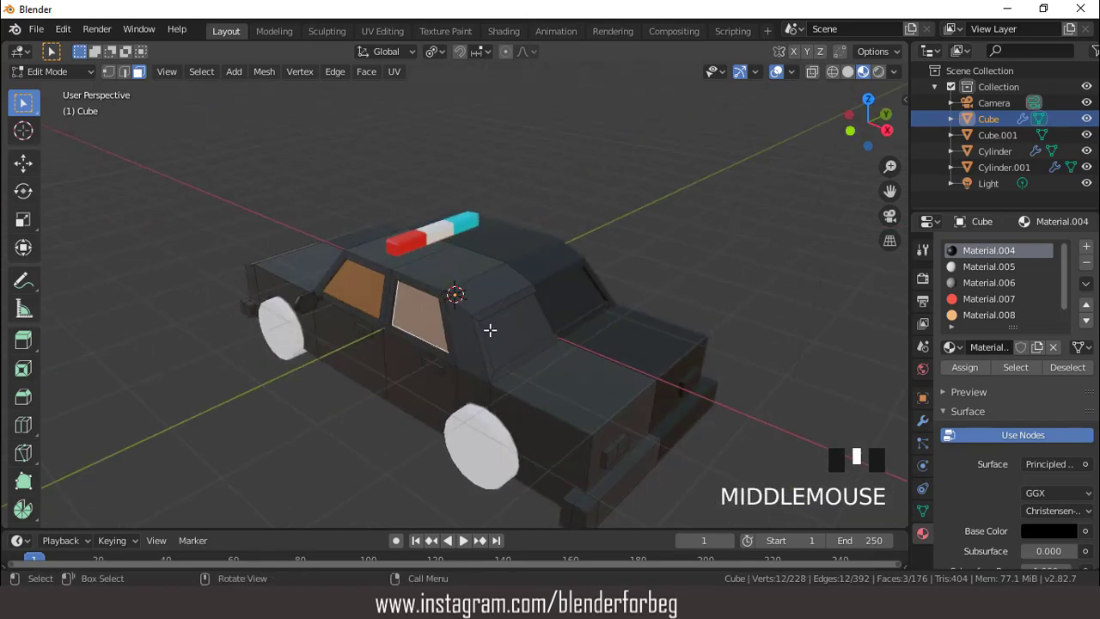
{"action": "left_click", "coordinate": [507, 328], "text": "shift"}
Grow the window selection to cover the whole cabin and roof, and assign the white material to it
{"action": "key", "text": "ctrl+KP_Add"}
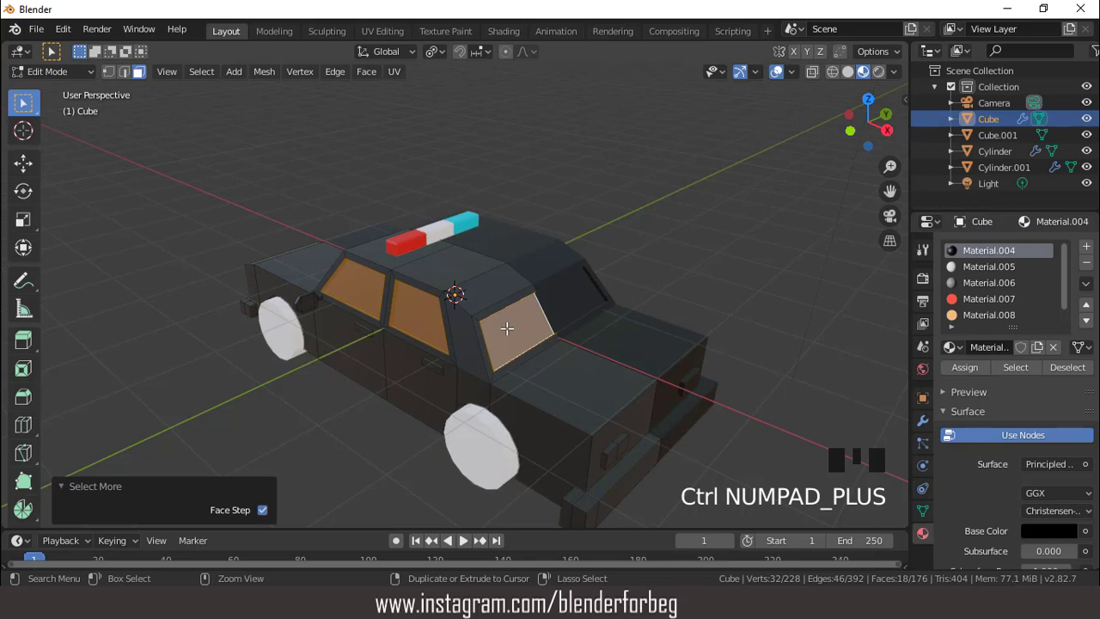
{"action": "key", "text": "ctrl+KP_Add"}
{"action": "key", "text": "ctrl+KP_Add"}
{"action": "key", "text": "ctrl+KP_Subtract"}
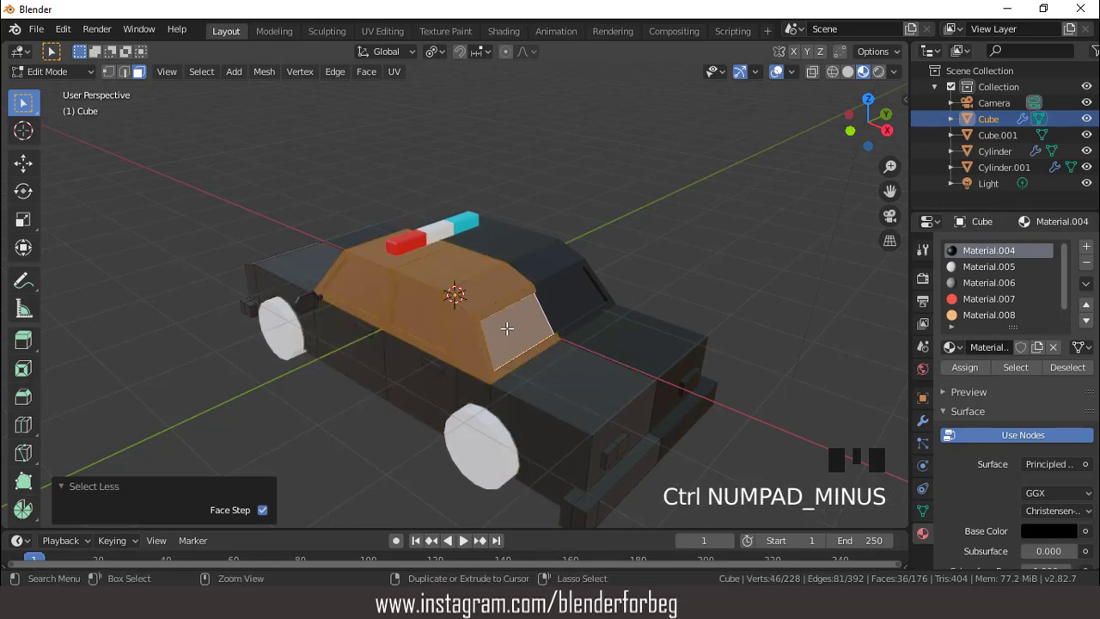
{"action": "scroll", "coordinate": [507, 328], "scroll_direction": "down", "scroll_amount": 3}
{"action": "middle_click_drag", "start_coordinate": [508, 328], "coordinate": [602, 277]}
{"action": "left_click", "coordinate": [963, 270]}
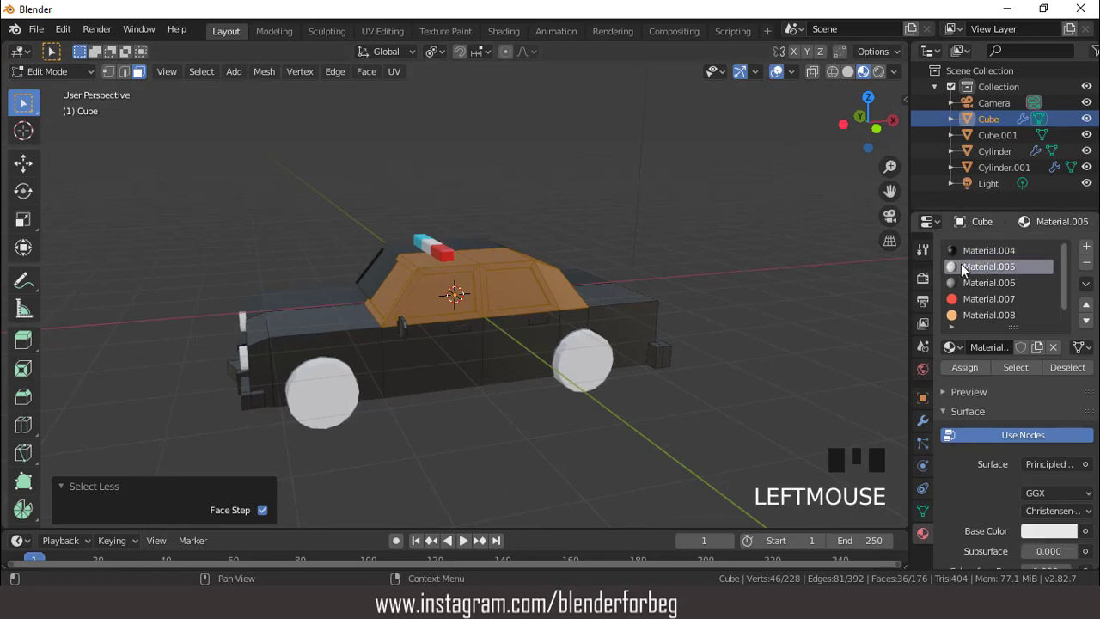
{"action": "left_click", "coordinate": [966, 367]}
Select the side window, windshield and rear window faces and assign the dark teal-blue material to them
{"action": "scroll", "coordinate": [618, 305], "scroll_direction": "up", "scroll_amount": 2}
{"action": "left_click", "coordinate": [535, 288]}
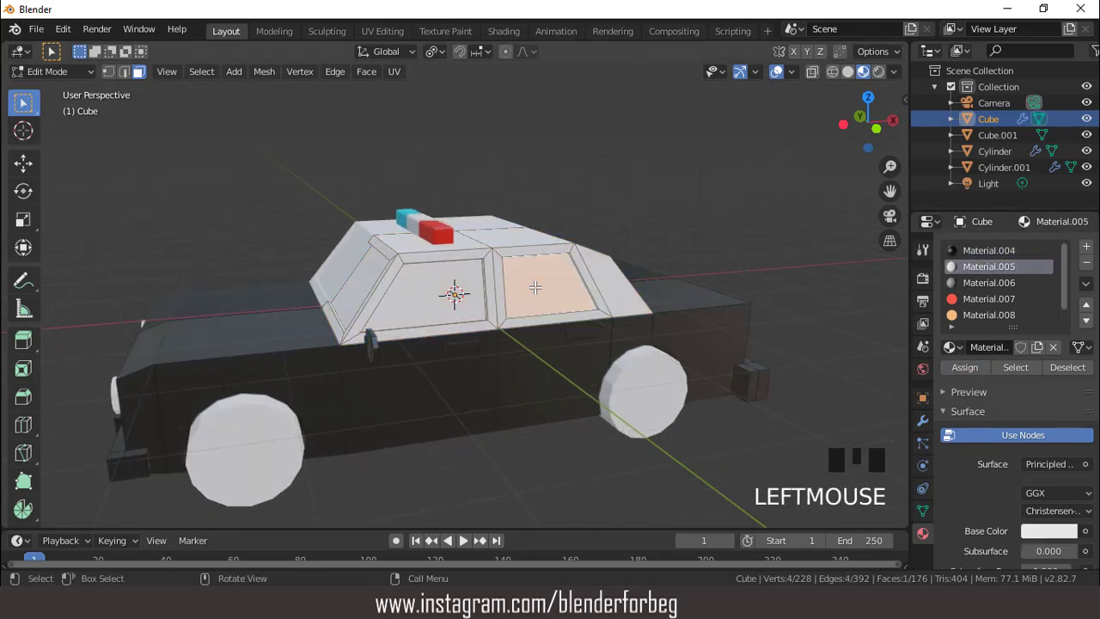
{"action": "left_click", "coordinate": [442, 284], "text": "shift"}
{"action": "left_click", "coordinate": [367, 282], "text": "shift"}
{"action": "middle_click_drag", "start_coordinate": [411, 288], "coordinate": [416, 298]}
{"action": "left_click", "coordinate": [477, 318], "text": "shift"}
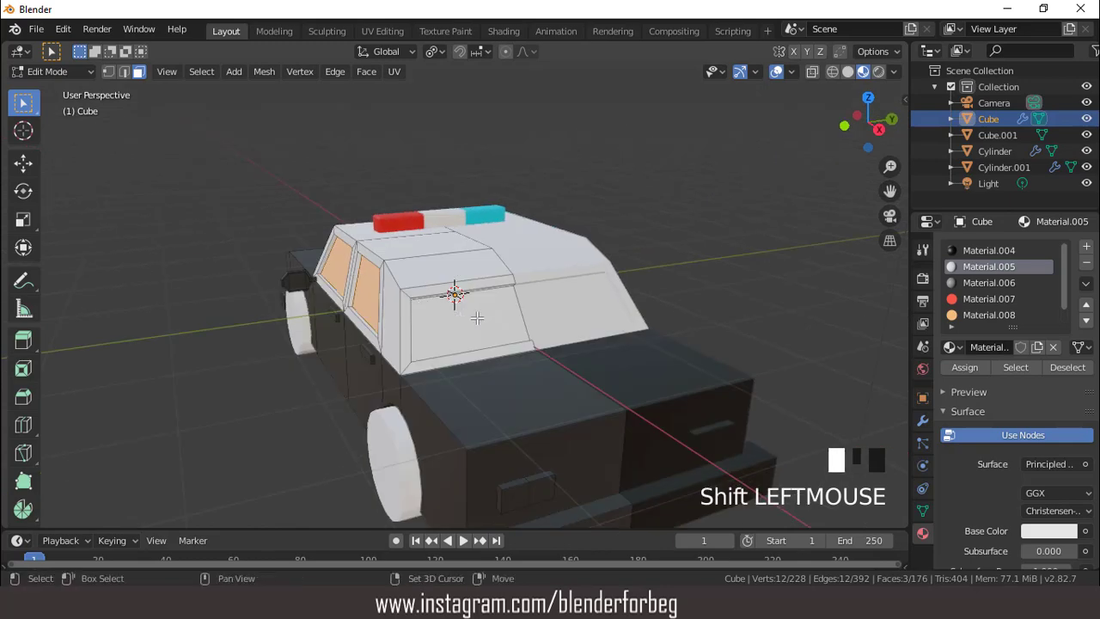
{"action": "scroll", "coordinate": [963, 306], "scroll_direction": "down", "scroll_amount": 3}
{"action": "left_click", "coordinate": [964, 316]}
{"action": "left_click", "coordinate": [964, 368]}
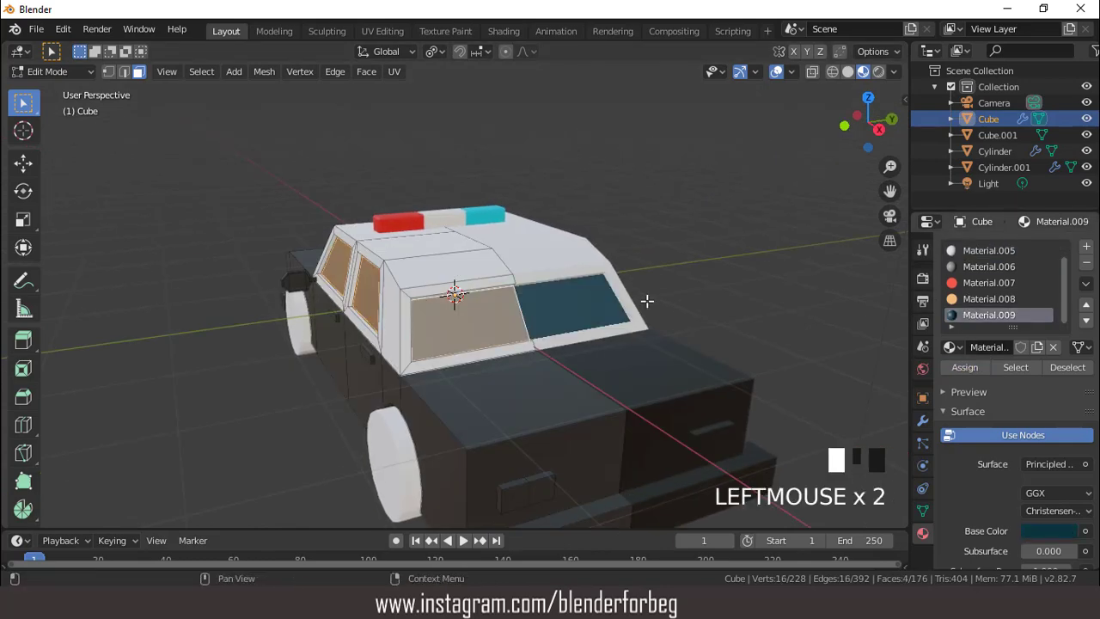
Hide the viewport overlays to check the car's colors, and show them again
{"action": "scroll", "coordinate": [646, 300], "scroll_direction": "down", "scroll_amount": 4}
{"action": "middle_click_drag", "start_coordinate": [649, 297], "coordinate": [679, 233]}
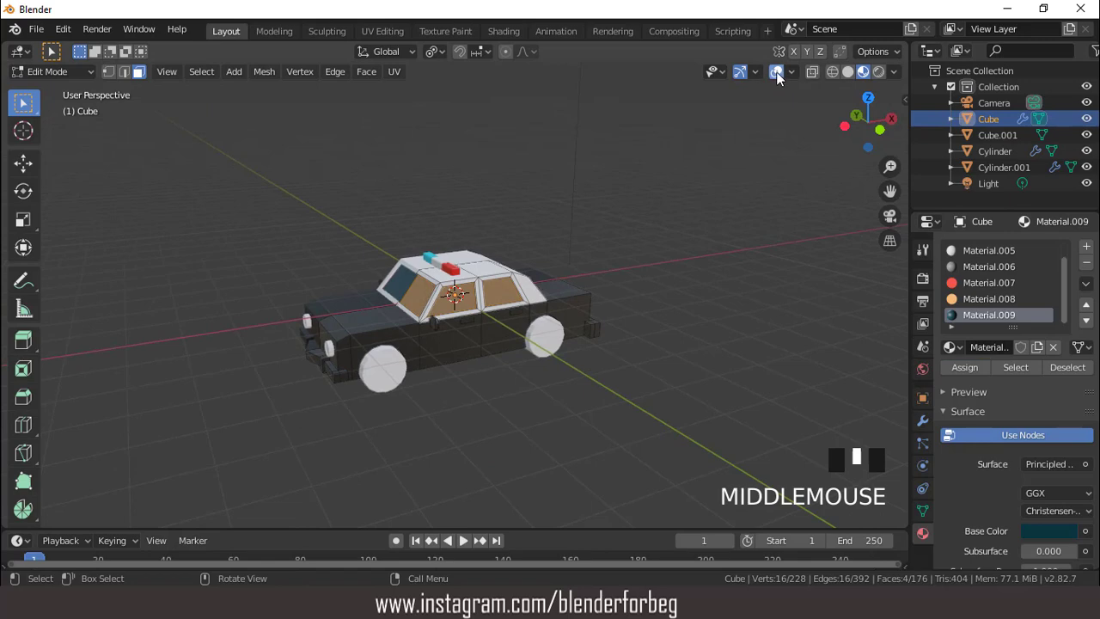
{"action": "left_click", "coordinate": [777, 73]}
{"action": "scroll", "coordinate": [603, 224], "scroll_direction": "up", "scroll_amount": 3}
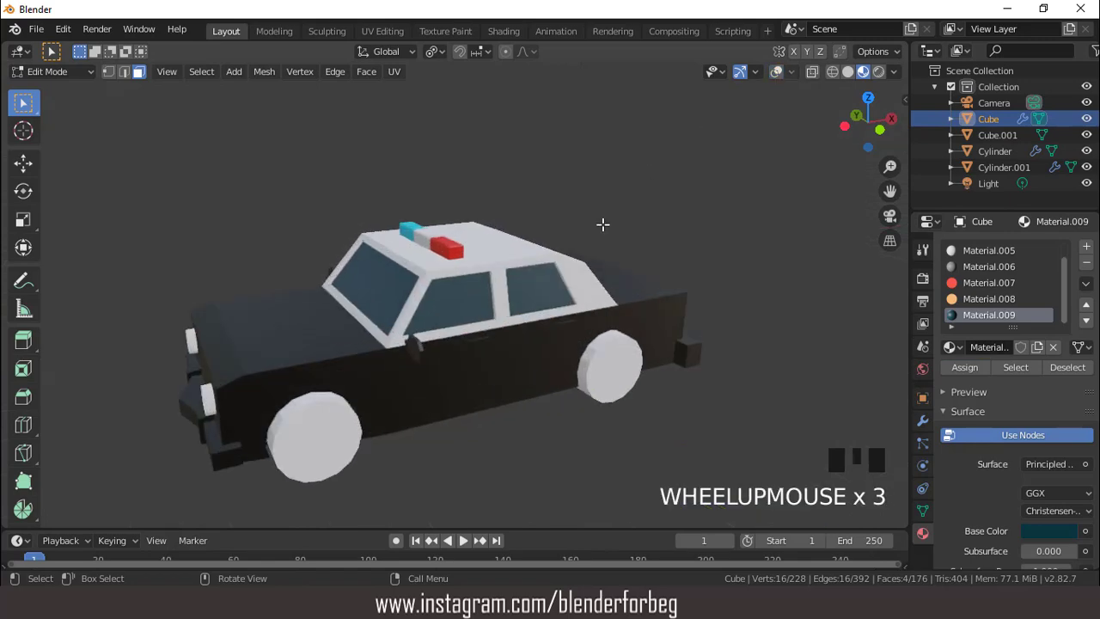
{"action": "left_click", "coordinate": [775, 74]}
Select all linked faces of the front door handle and assign the white material to them
{"action": "scroll", "coordinate": [610, 277], "scroll_direction": "up", "scroll_amount": 3}
{"action": "scroll", "coordinate": [610, 277], "scroll_direction": "down", "scroll_amount": 3}
{"action": "middle_click_drag", "start_coordinate": [621, 276], "coordinate": [570, 319]}
{"action": "scroll", "coordinate": [569, 319], "scroll_direction": "up", "scroll_amount": 2}
{"action": "left_click", "coordinate": [504, 356]}
{"action": "scroll", "coordinate": [504, 356], "scroll_direction": "up", "scroll_amount": 1}
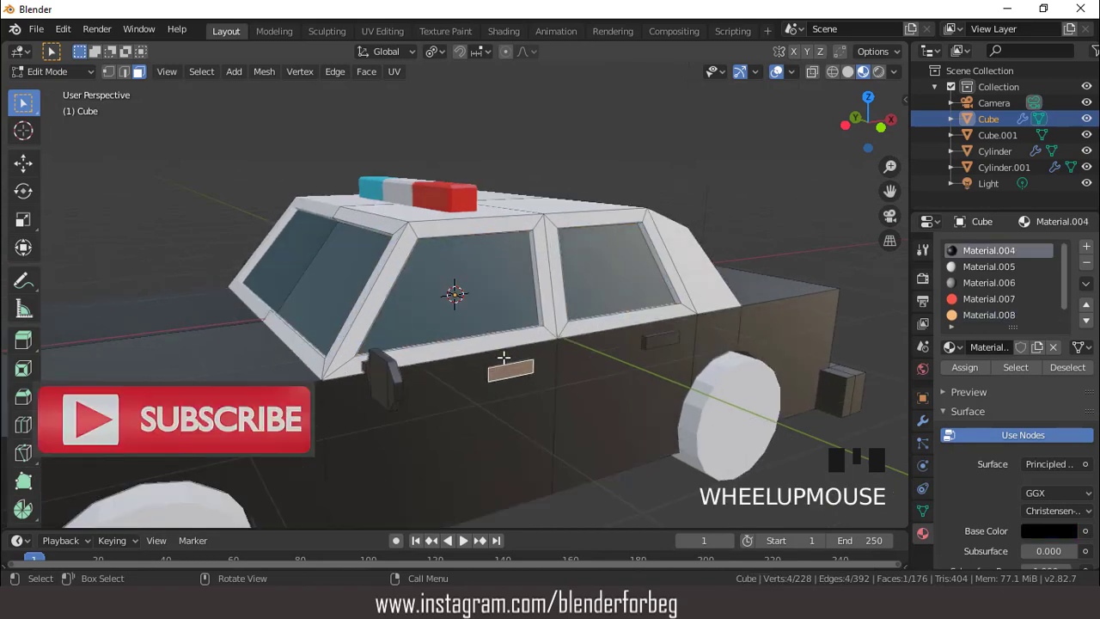
{"action": "scroll", "coordinate": [504, 357], "scroll_direction": "up", "scroll_amount": 2}
{"action": "key", "text": "l"}
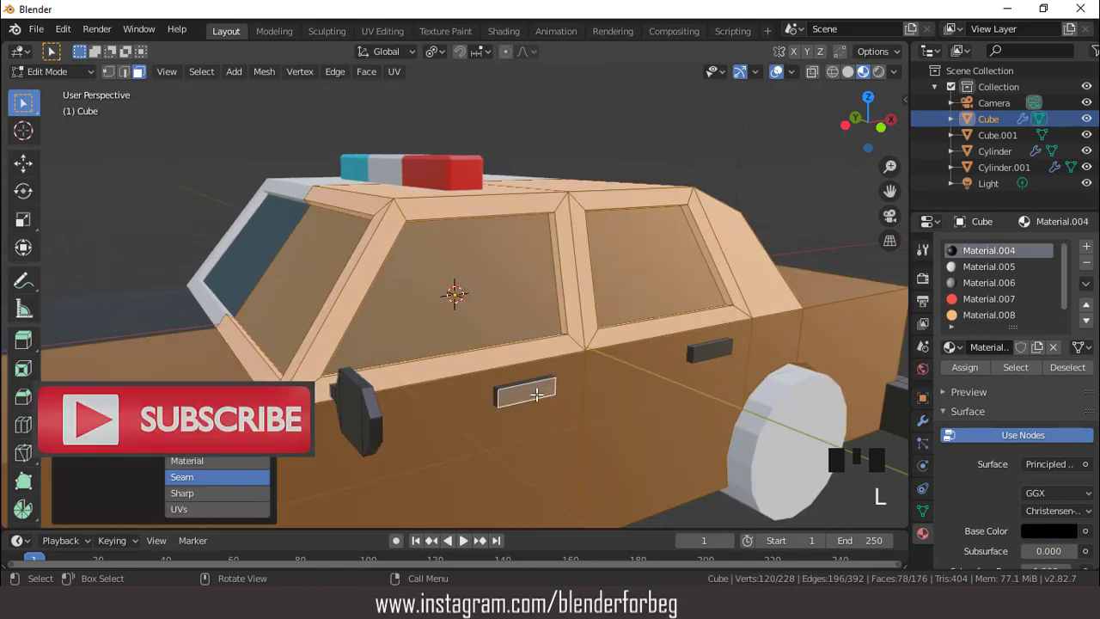
{"action": "left_click", "coordinate": [537, 395]}
{"action": "key", "text": "l"}
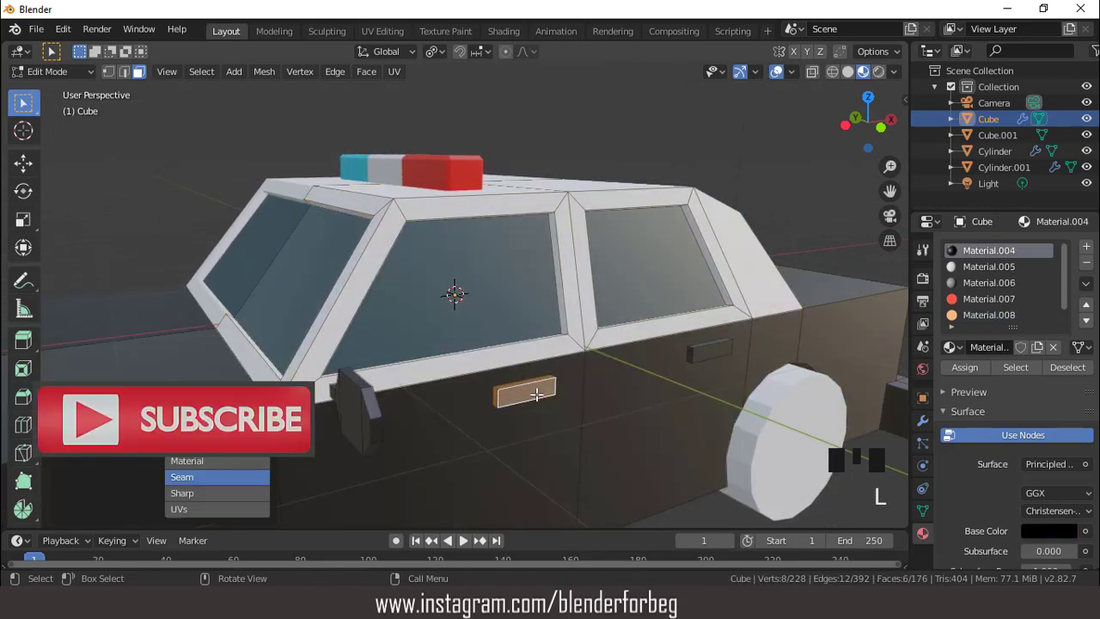
{"action": "left_click", "coordinate": [974, 269]}
{"action": "left_click", "coordinate": [965, 367]}
Assign the white material to all linked faces of the rear door handle
{"action": "left_click", "coordinate": [708, 350]}
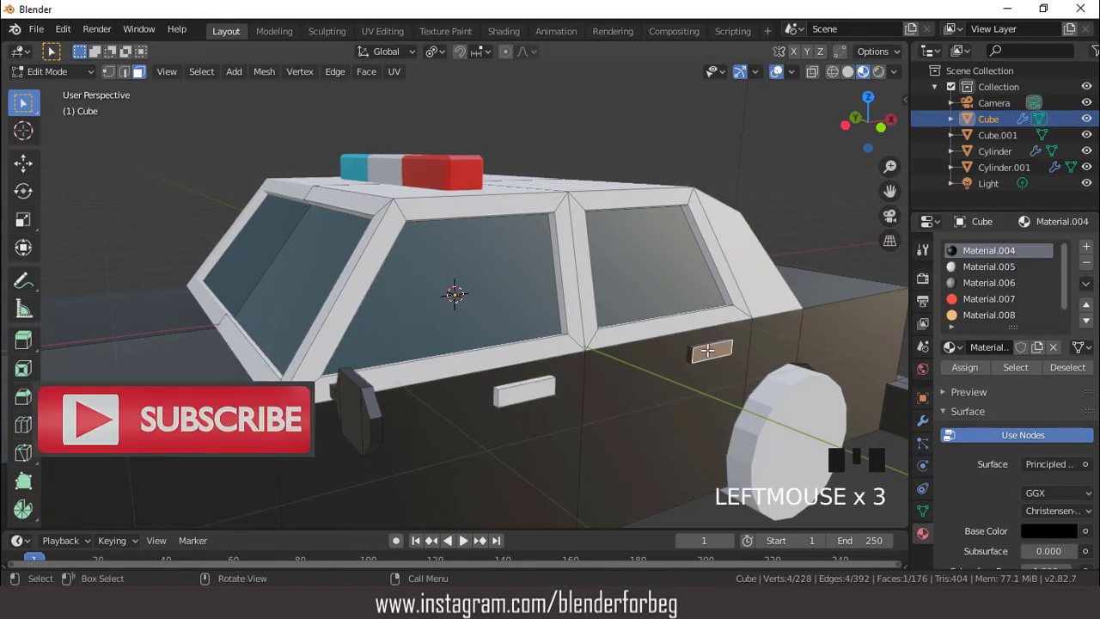
{"action": "key", "text": "l"}
{"action": "left_click", "coordinate": [972, 268]}
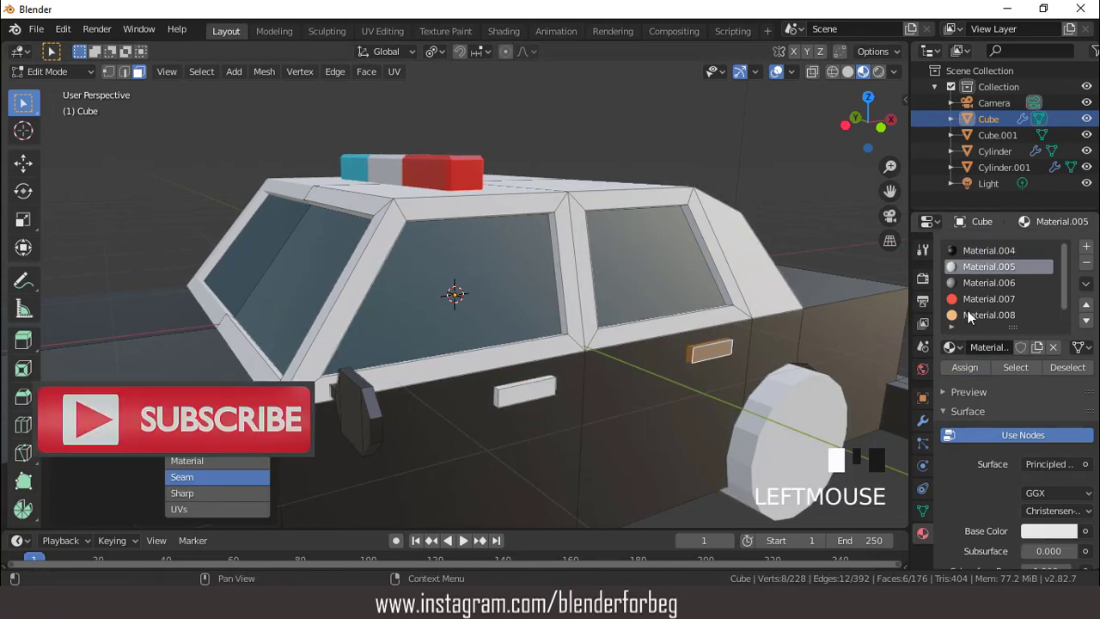
{"action": "left_click", "coordinate": [964, 368]}
Select all linked faces of the side mirror and assign the white material (Material.005) to them
{"action": "scroll", "coordinate": [430, 355], "scroll_direction": "down", "scroll_amount": 3}
{"action": "middle_click_drag", "start_coordinate": [430, 356], "coordinate": [392, 356]}
{"action": "left_click", "coordinate": [391, 354]}
{"action": "scroll", "coordinate": [408, 357], "scroll_direction": "up", "scroll_amount": 2}
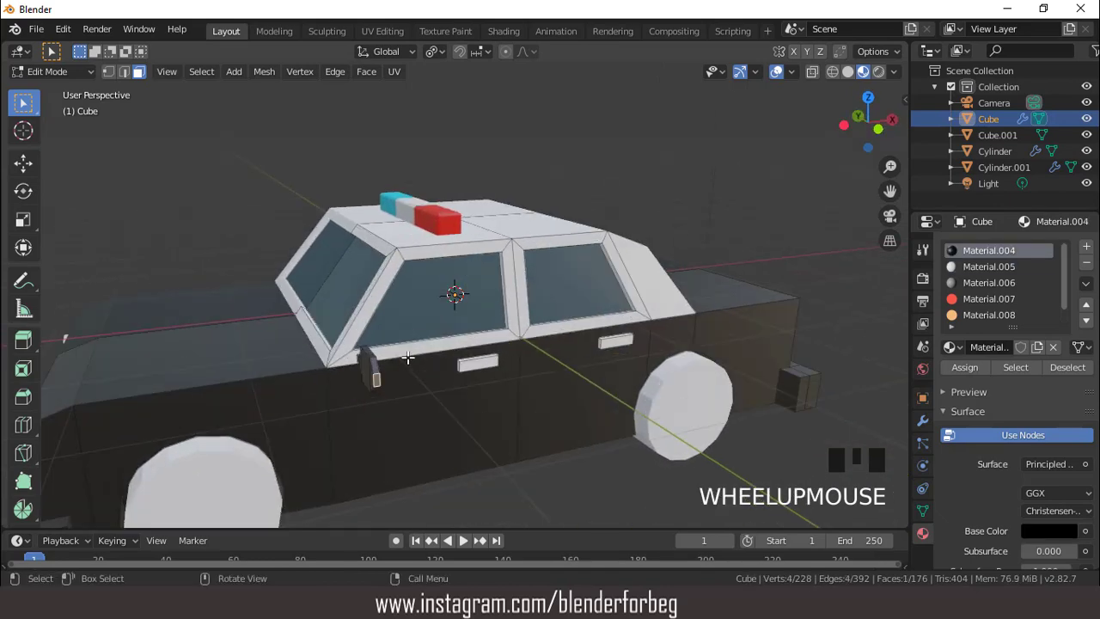
{"action": "key", "text": "l"}
{"action": "left_click", "coordinate": [378, 378]}
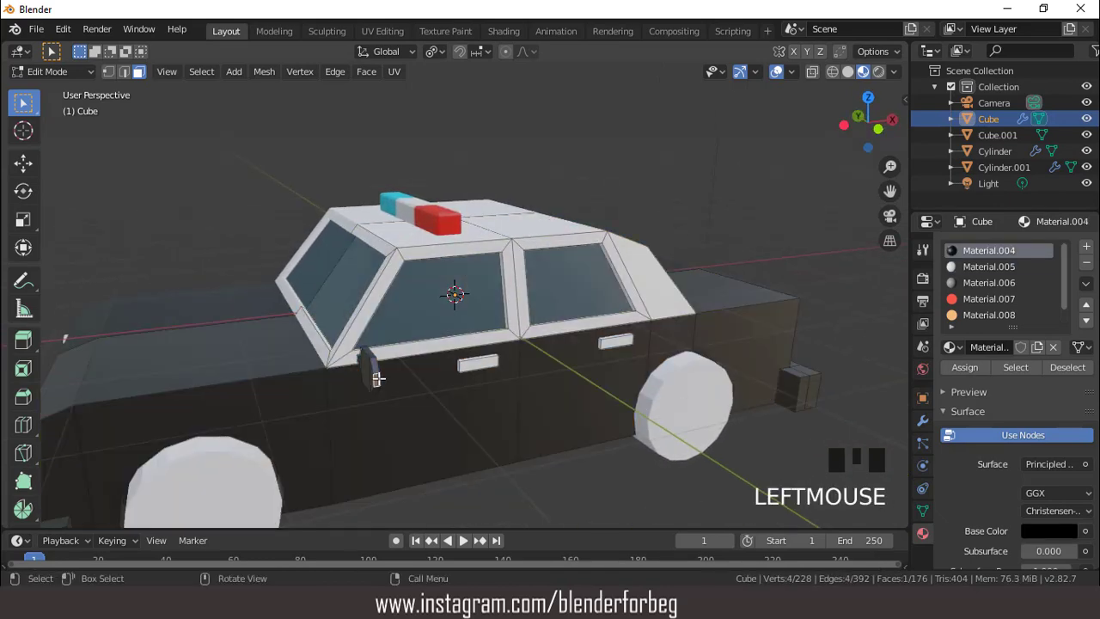
{"action": "key", "text": "l"}
{"action": "left_click", "coordinate": [989, 267]}
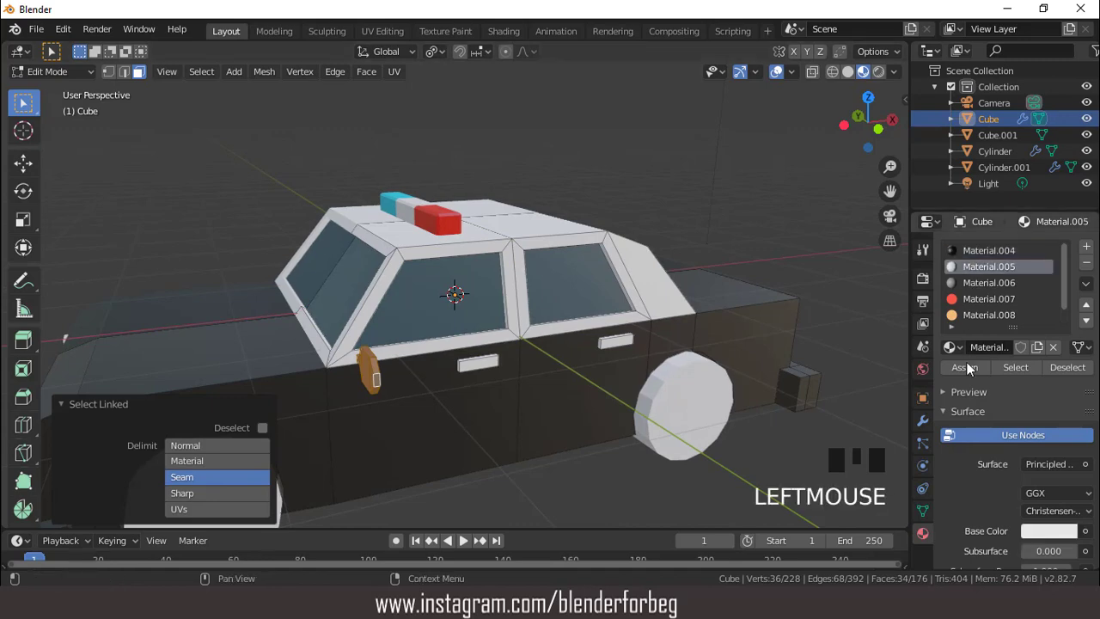
{"action": "left_click", "coordinate": [964, 367]}
Select the three rear-facing glass faces of the side mirror and assign the dark teal-blue material (Material.009) to them
{"action": "middle_click_drag", "start_coordinate": [386, 275], "coordinate": [250, 297]}
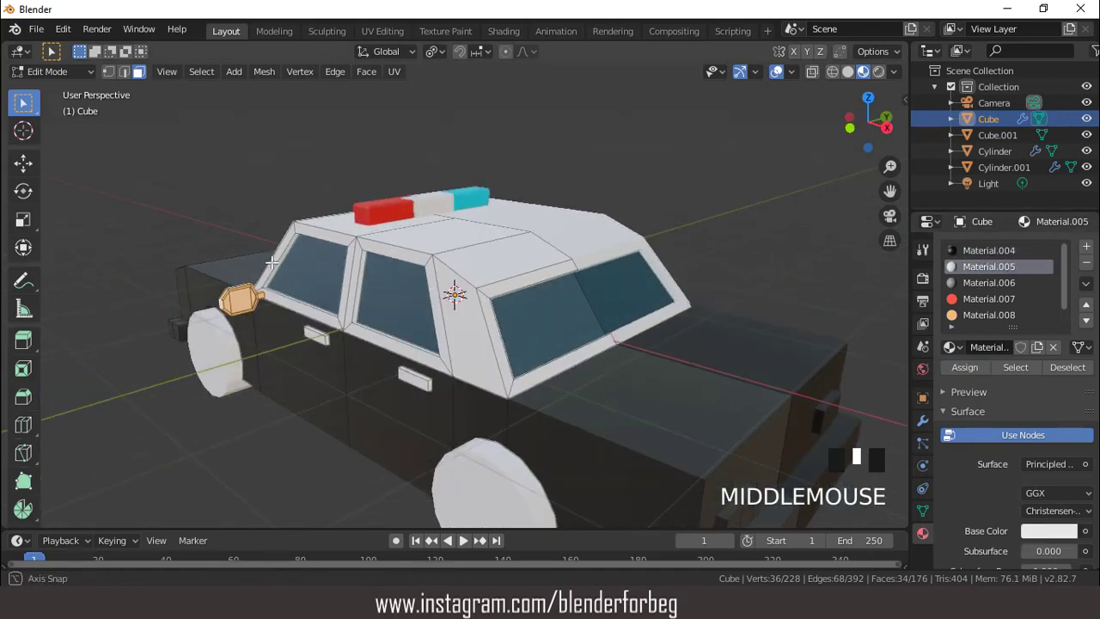
{"action": "left_click", "coordinate": [247, 298]}
{"action": "left_click", "coordinate": [239, 299], "text": "shift"}
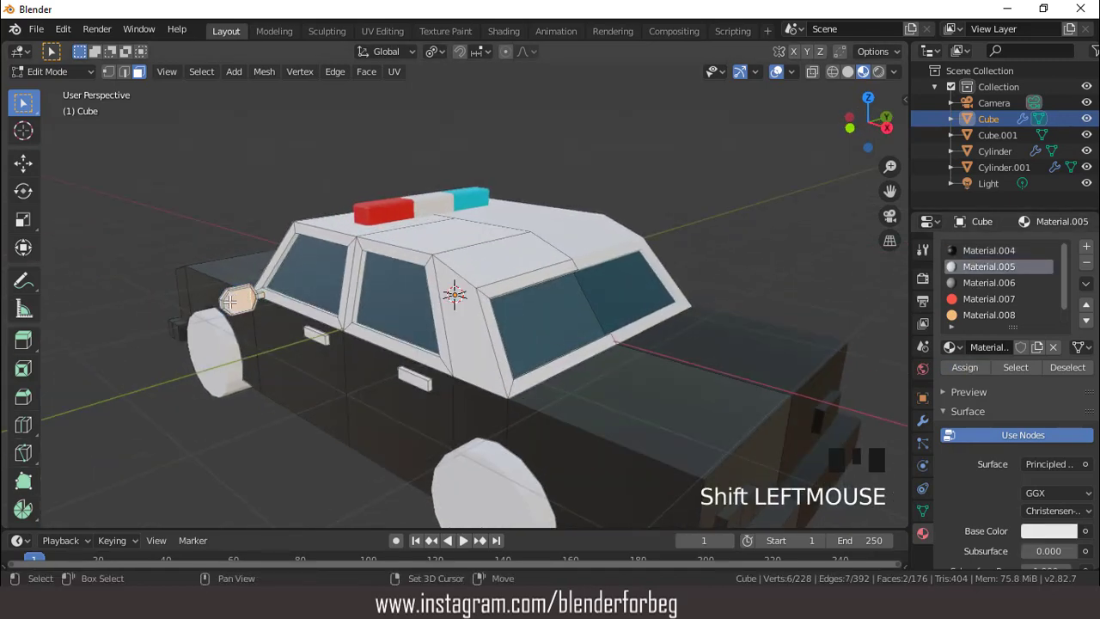
{"action": "left_click", "coordinate": [231, 300], "text": "shift"}
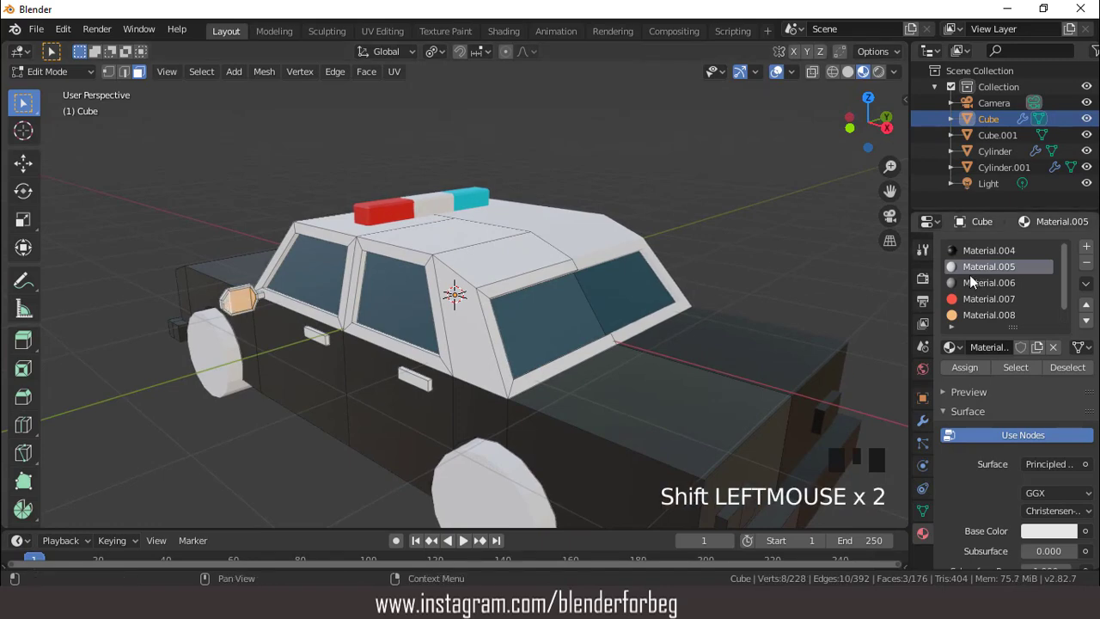
{"action": "scroll", "coordinate": [973, 281], "scroll_direction": "down", "scroll_amount": 3}
{"action": "left_click", "coordinate": [969, 315]}
{"action": "scroll", "coordinate": [609, 297], "scroll_direction": "up", "scroll_amount": 2}
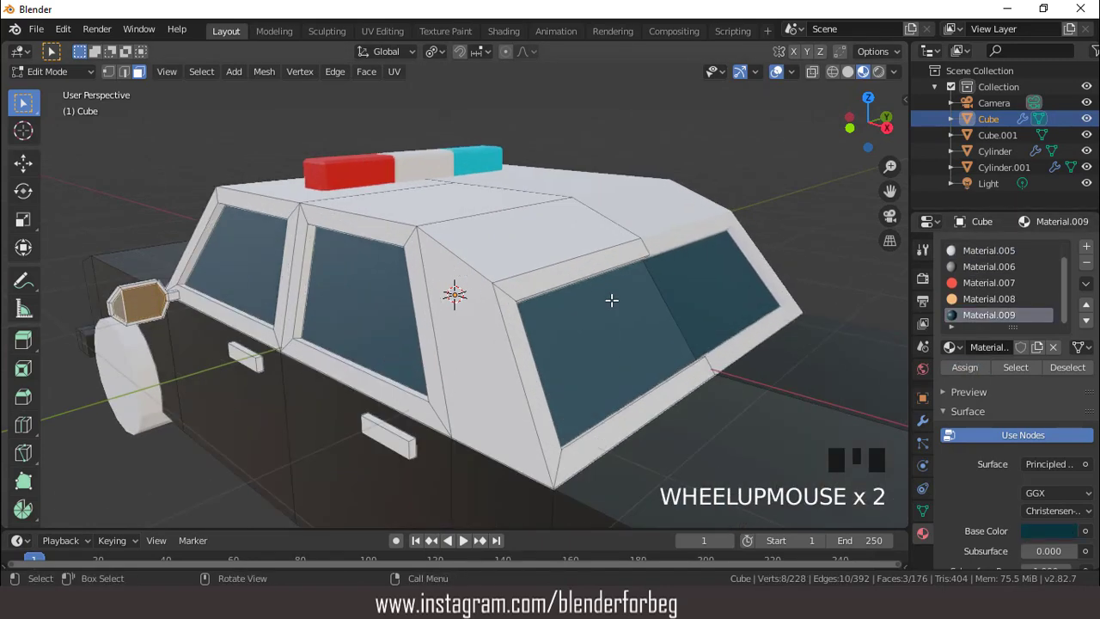
Select all faces of the tail light by growing the selection from its outer side, and assign the red emission material (Material.007)
{"action": "middle_click_drag", "start_coordinate": [609, 297], "coordinate": [761, 255]}
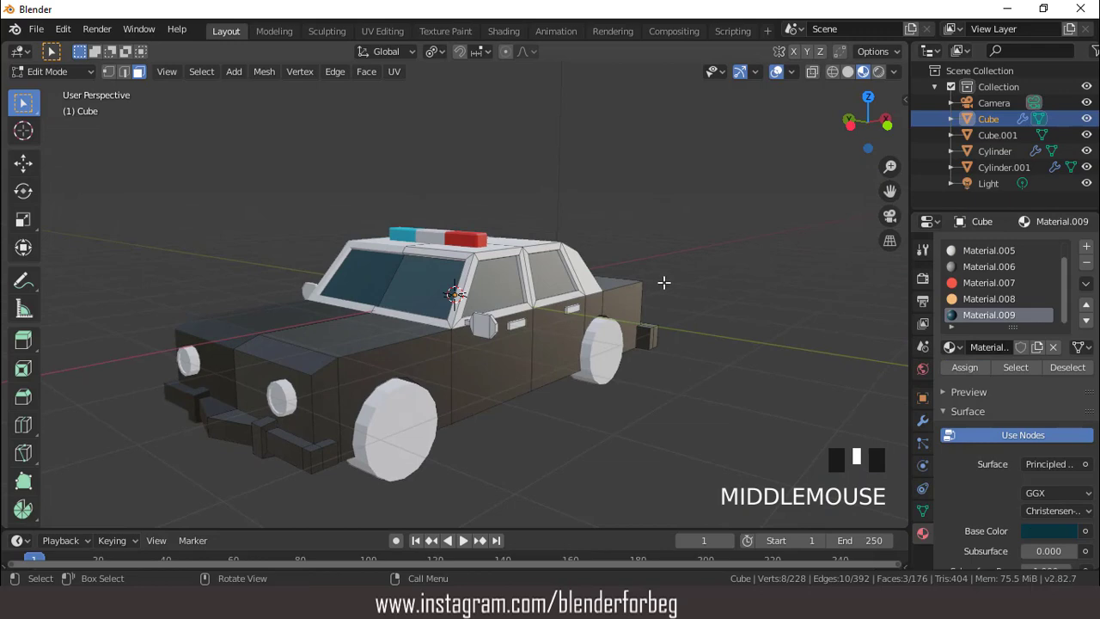
{"action": "scroll", "coordinate": [663, 282], "scroll_direction": "down", "scroll_amount": 3}
{"action": "middle_click_drag", "start_coordinate": [644, 287], "coordinate": [547, 423]}
{"action": "left_click", "coordinate": [579, 440]}
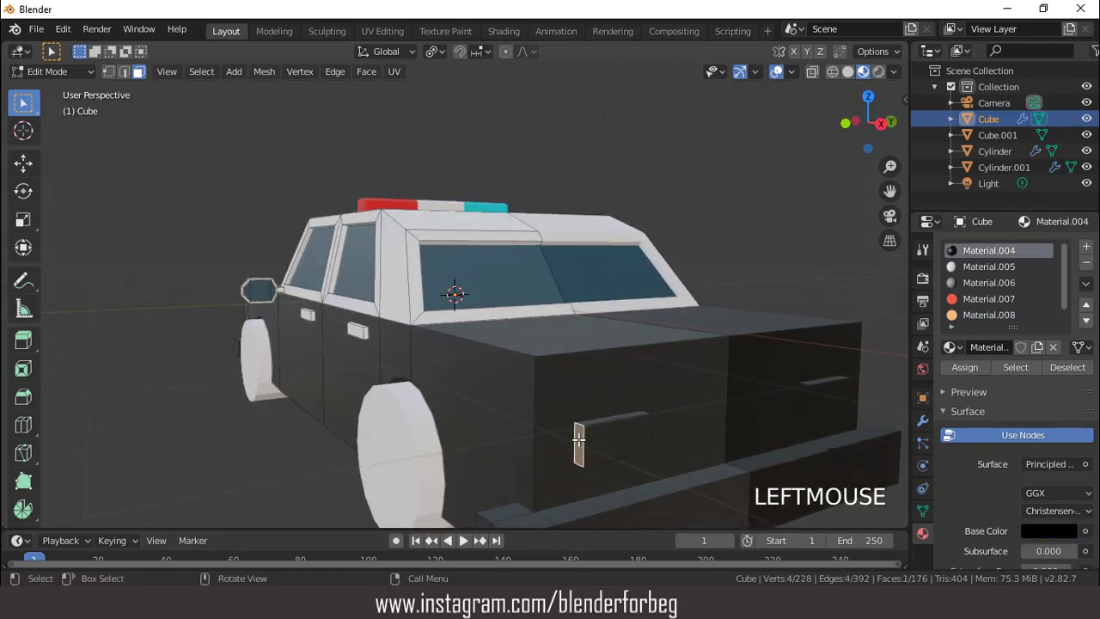
{"action": "key", "text": "ctrl+KP_Add"}
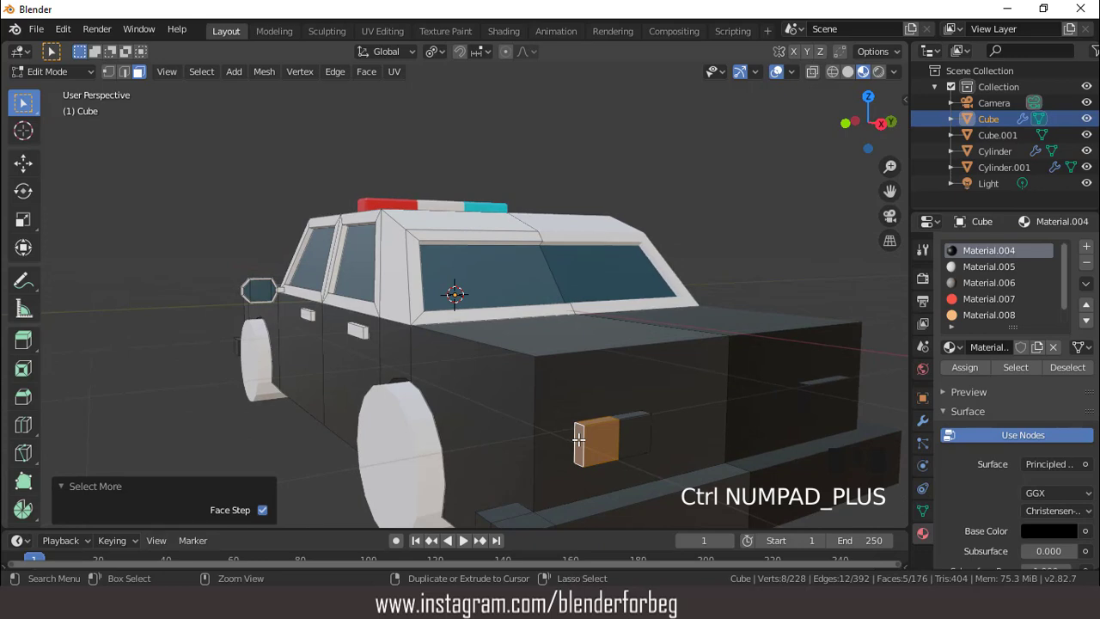
{"action": "key", "text": "ctrl+KP_Add"}
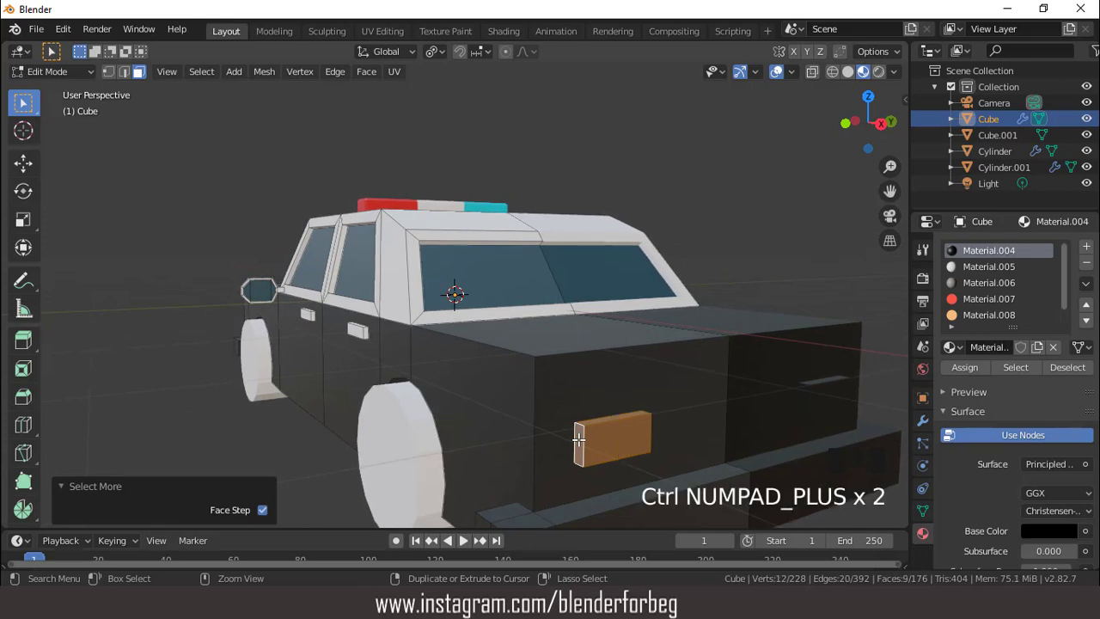
{"action": "left_click", "coordinate": [971, 299]}
{"action": "left_click", "coordinate": [965, 367]}
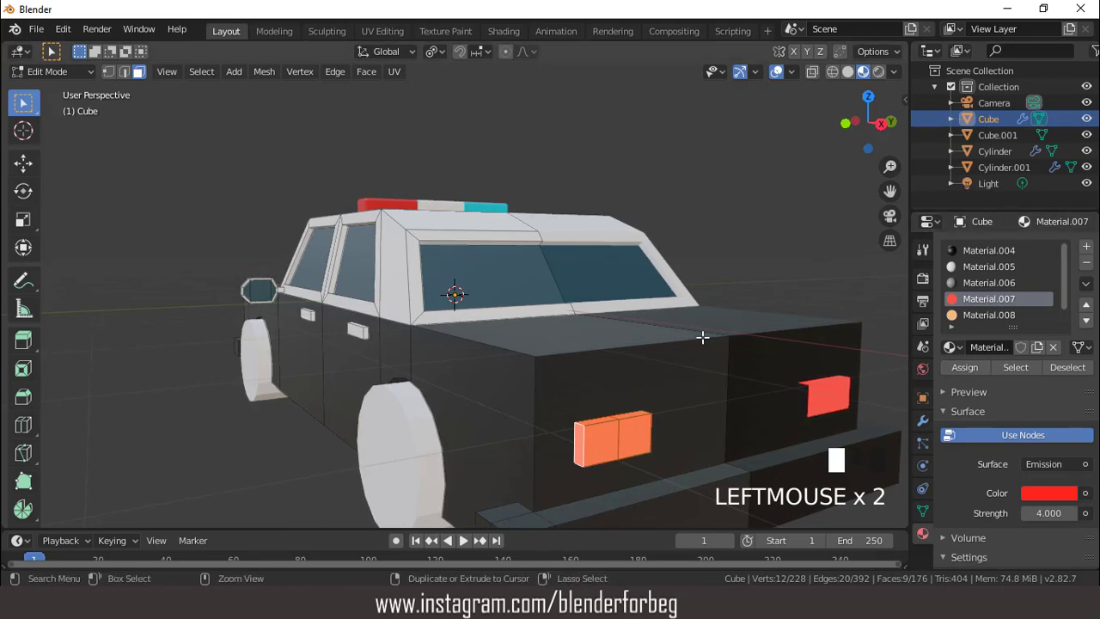
Assign the orange emission material (Material.008) to the outer half of the tail light and check the colors with viewport overlays hidden
{"action": "left_click", "coordinate": [576, 445]}
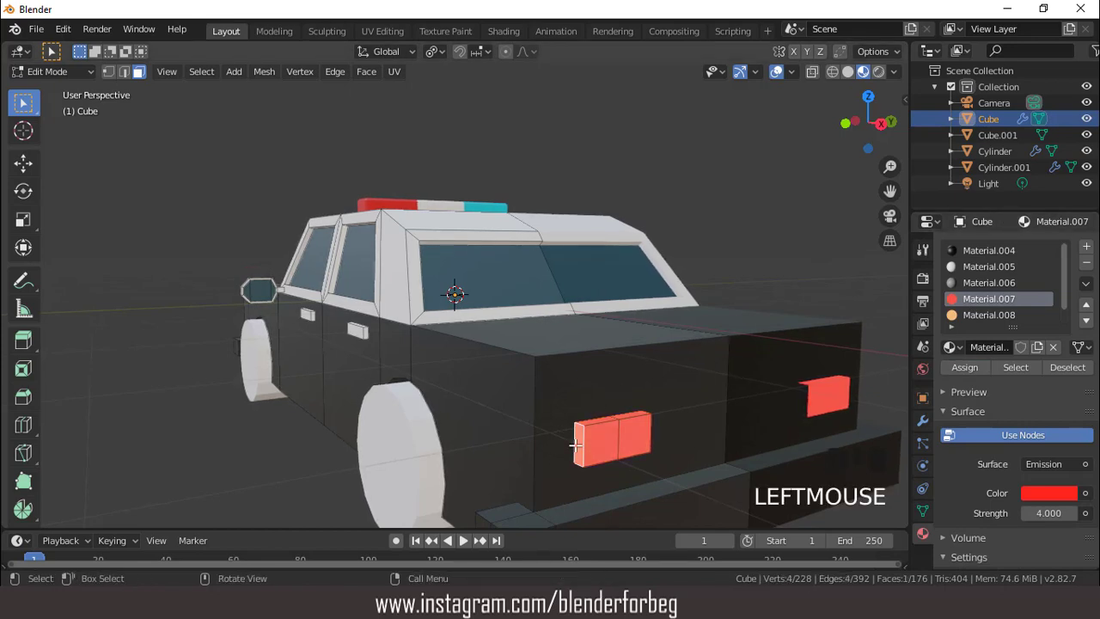
{"action": "key", "text": "ctrl+KP_Add"}
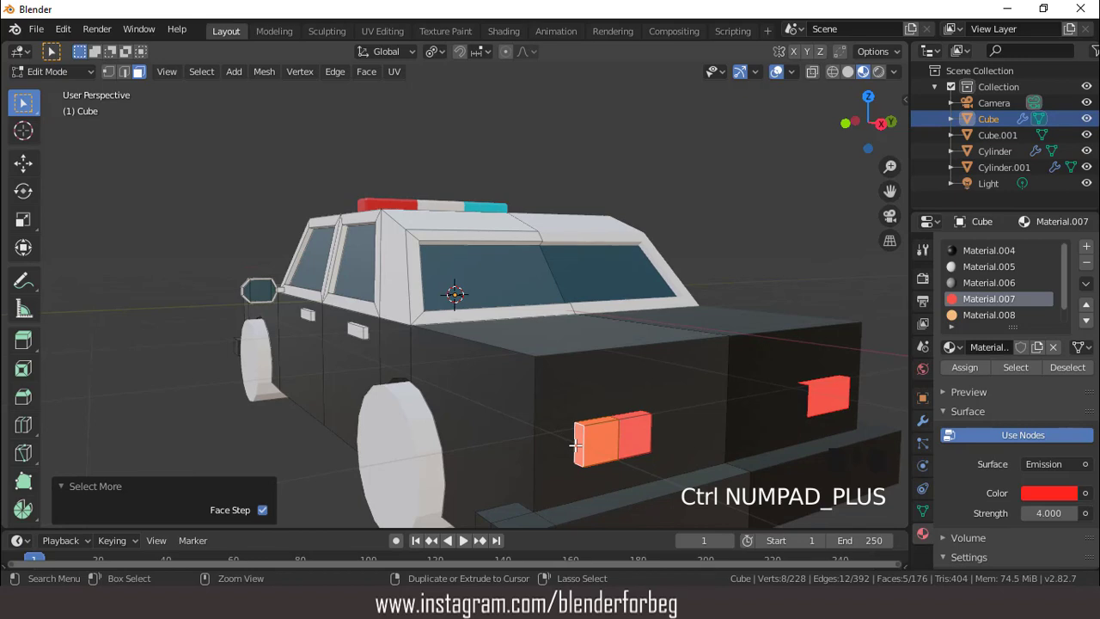
{"action": "left_click", "coordinate": [960, 314]}
{"action": "left_click", "coordinate": [960, 367]}
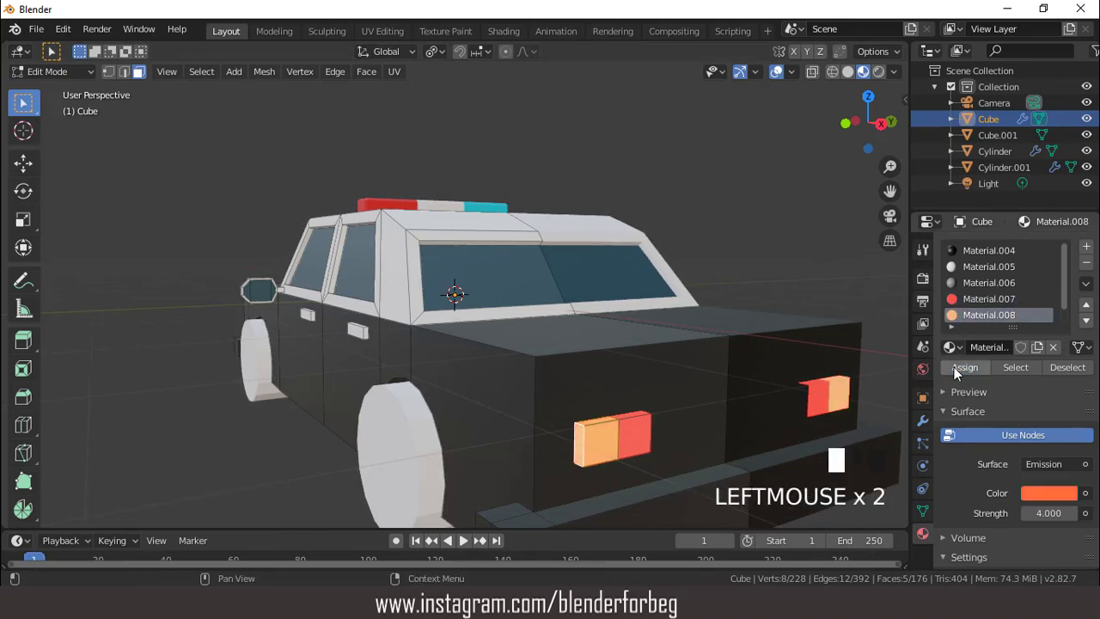
{"action": "left_click", "coordinate": [776, 72]}
{"action": "scroll", "coordinate": [749, 135], "scroll_direction": "down", "scroll_amount": 2}
{"action": "middle_click_drag", "start_coordinate": [748, 135], "coordinate": [744, 109]}
{"action": "left_click", "coordinate": [776, 72]}
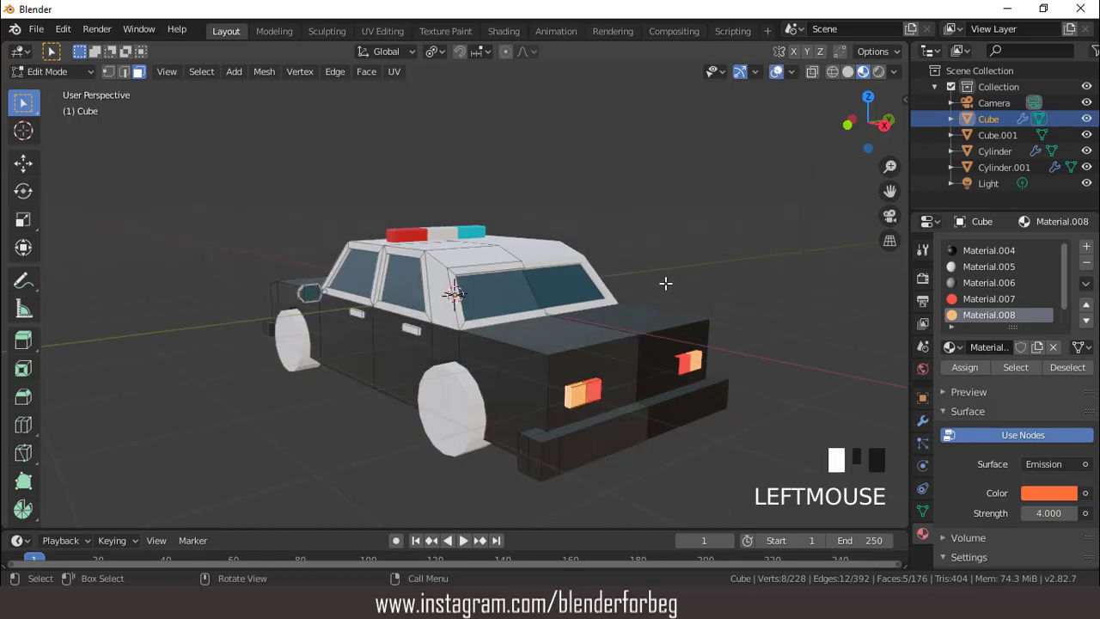
Select all linked faces of the rear bumper and assign the gray material (Material.006) to them
{"action": "scroll", "coordinate": [582, 273], "scroll_direction": "down", "scroll_amount": 4}
{"action": "middle_click_drag", "start_coordinate": [582, 273], "coordinate": [545, 410]}
{"action": "left_click", "coordinate": [558, 436]}
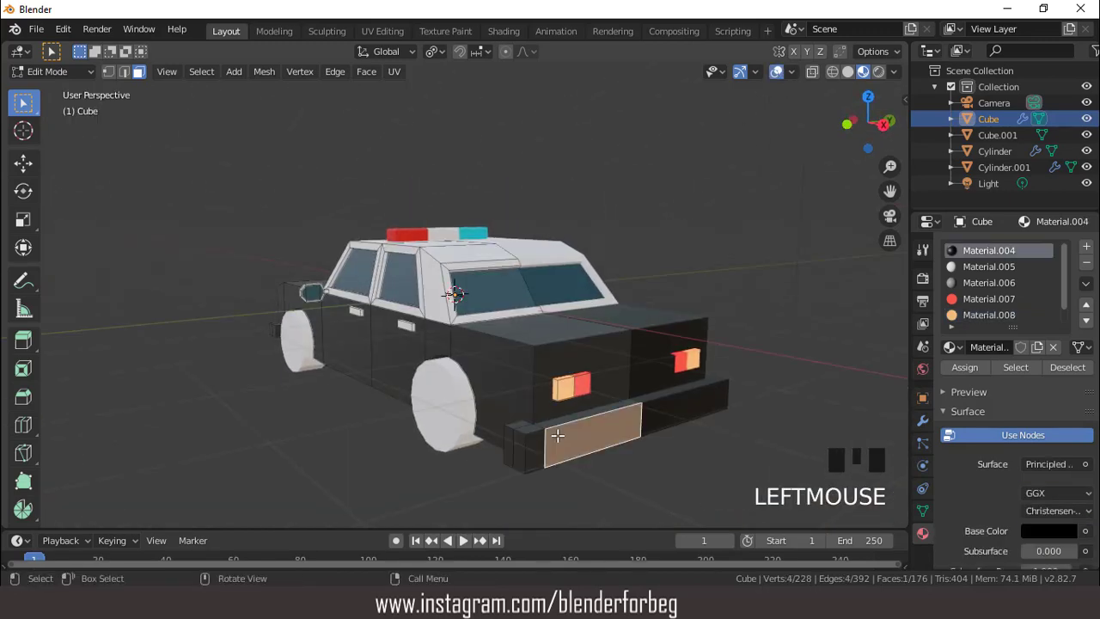
{"action": "key", "text": "l"}
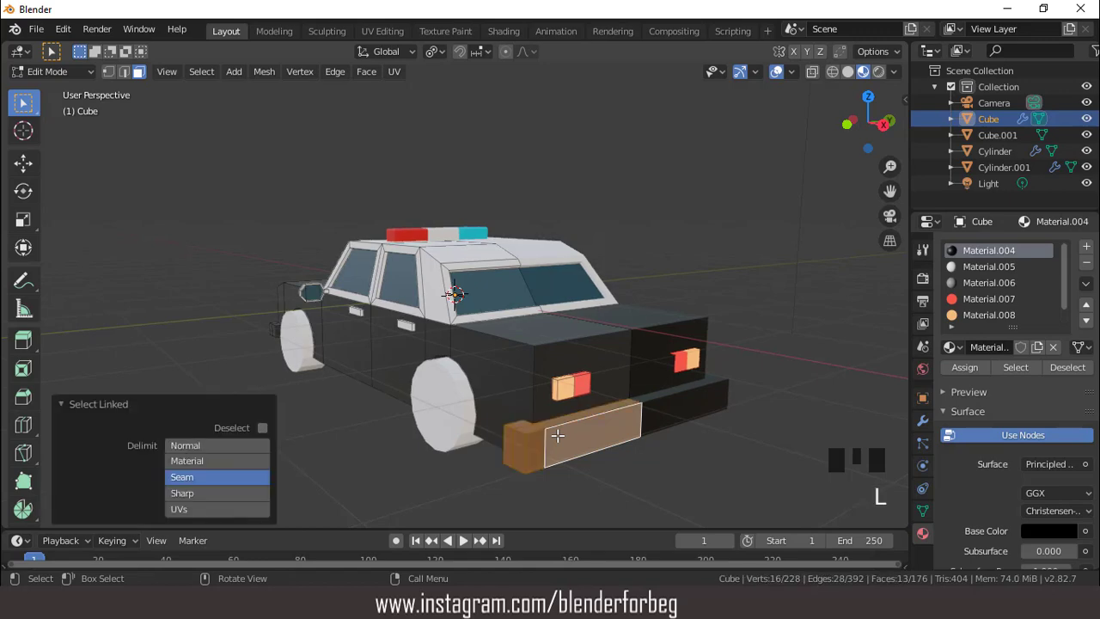
{"action": "left_click", "coordinate": [967, 284]}
{"action": "left_click", "coordinate": [964, 365]}
{"action": "scroll", "coordinate": [786, 381], "scroll_direction": "up", "scroll_amount": 3}
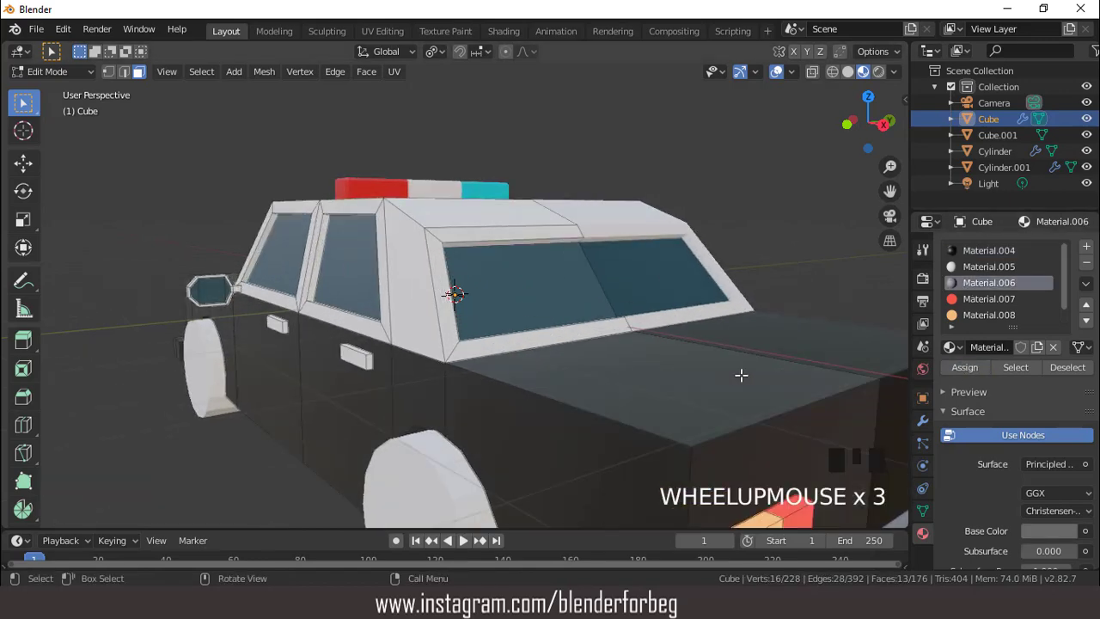
{"action": "scroll", "coordinate": [742, 373], "scroll_direction": "down", "scroll_amount": 3}
Assign the gray material (Material.006) to all linked faces of the front bumper
{"action": "middle_click_drag", "start_coordinate": [742, 373], "coordinate": [410, 398]}
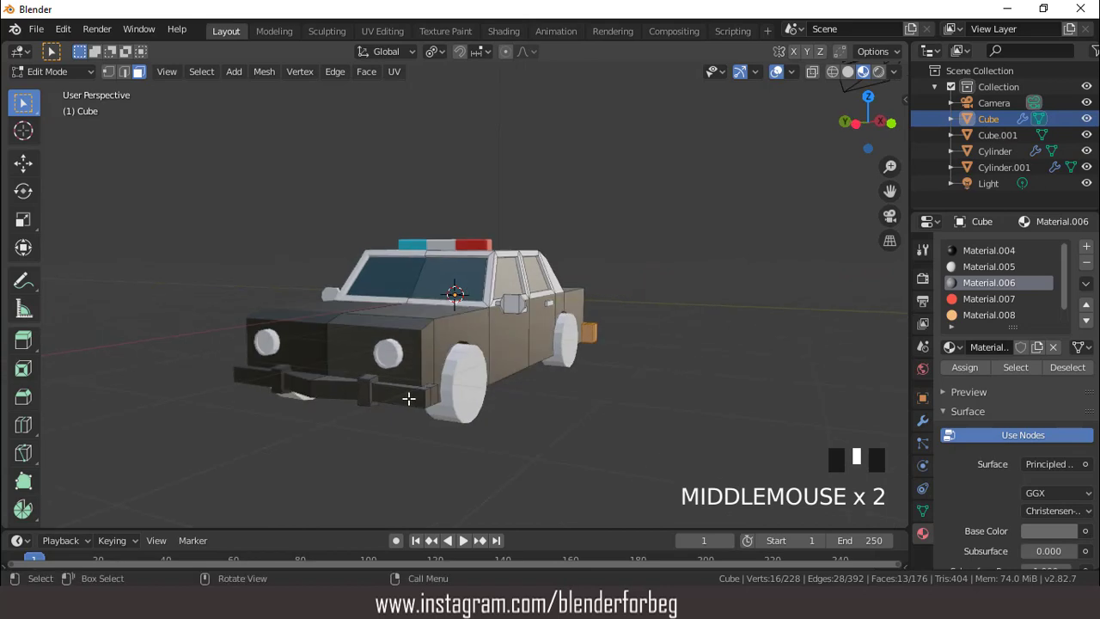
{"action": "left_click", "coordinate": [413, 395]}
{"action": "key", "text": "l"}
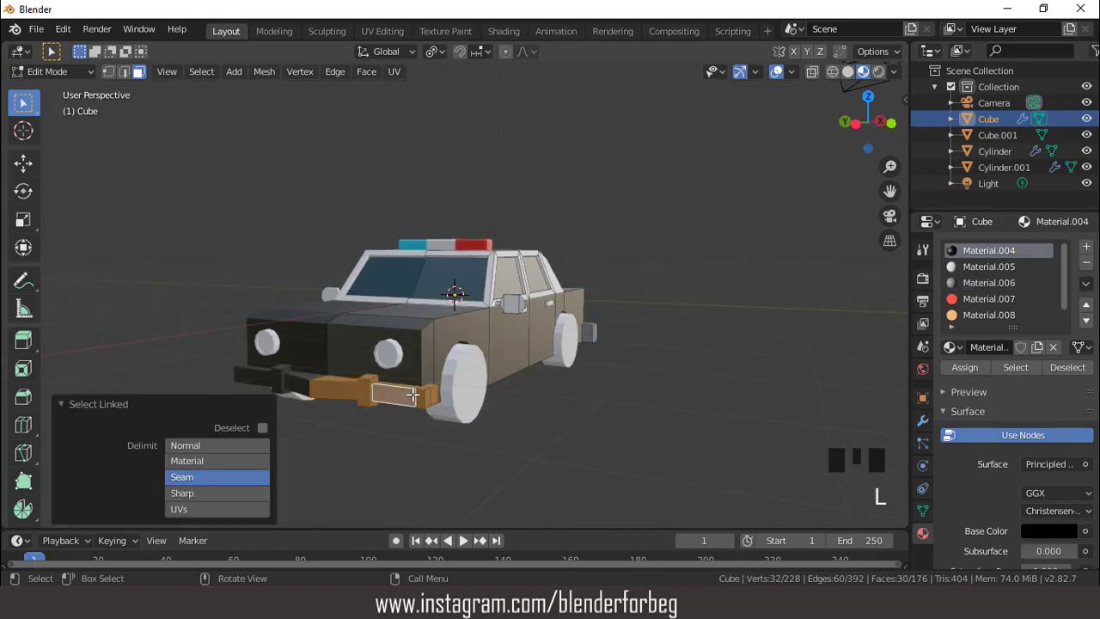
{"action": "left_click", "coordinate": [988, 283]}
{"action": "left_click", "coordinate": [964, 367]}
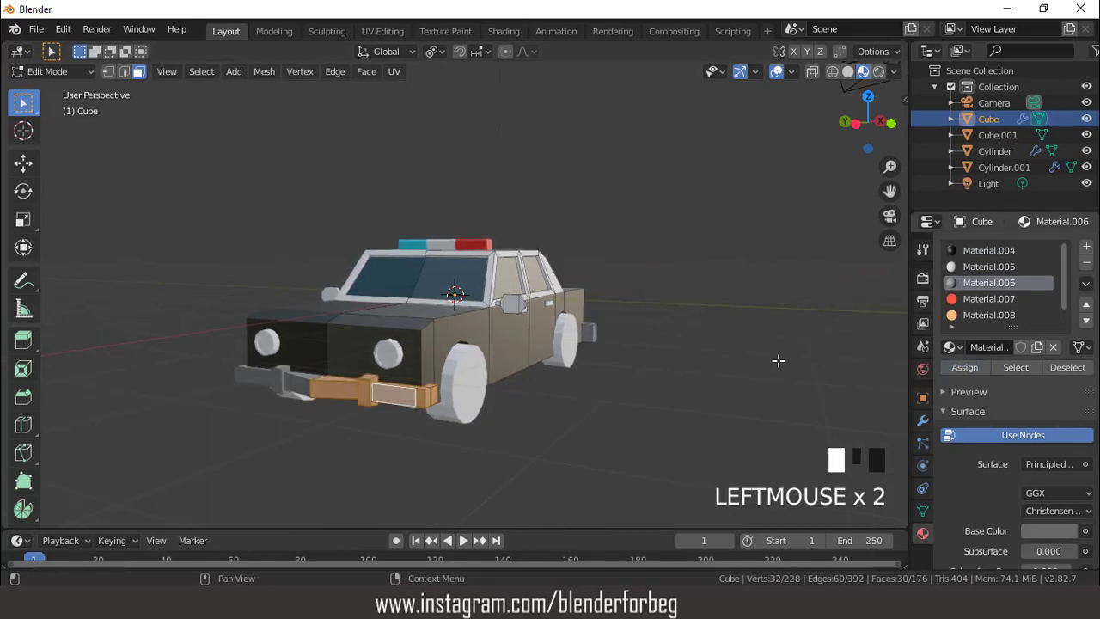
Leave editing of the car body and give the headlights object a new gray material with a base color value of 0.547
{"action": "scroll", "coordinate": [756, 357], "scroll_direction": "up", "scroll_amount": 3}
{"action": "scroll", "coordinate": [659, 349], "scroll_direction": "down", "scroll_amount": 5}
{"action": "mouse_move", "coordinate": [660, 349]}
{"action": "middle_mouse_down"}
{"action": "mouse_move", "coordinate": [515, 361]}
{"action": "mouse_move", "coordinate": [659, 358]}
{"action": "middle_mouse_up"}
{"action": "scroll", "coordinate": [584, 340], "scroll_direction": "up", "scroll_amount": 2}
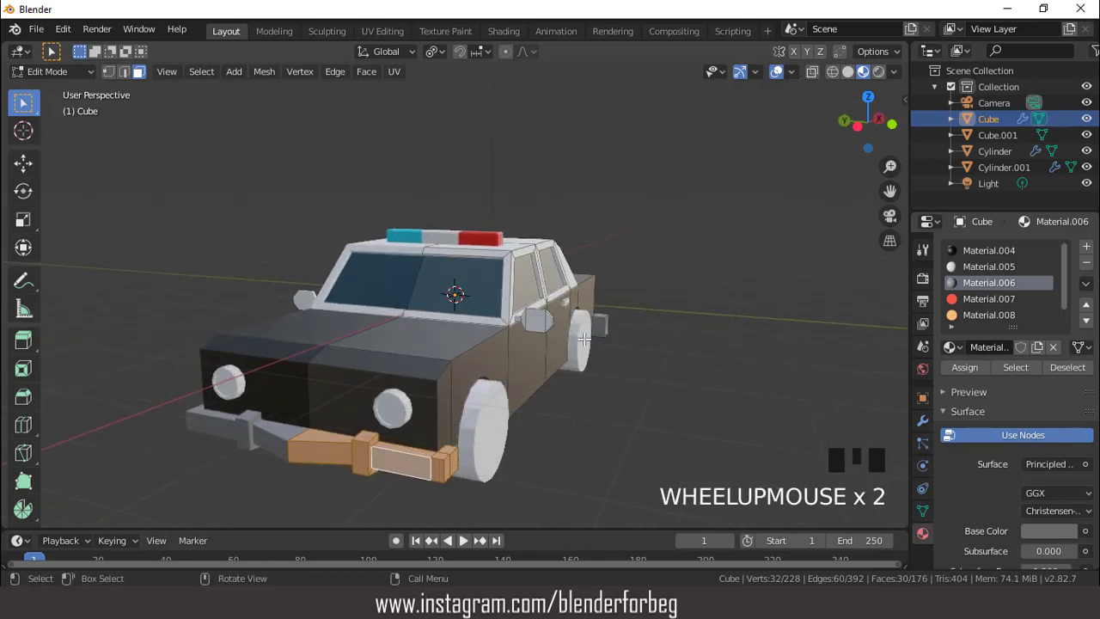
{"action": "key", "text": "Tab"}
{"action": "middle_click_drag", "start_coordinate": [584, 340], "coordinate": [448, 378]}
{"action": "left_click", "coordinate": [421, 368]}
{"action": "scroll", "coordinate": [533, 344], "scroll_direction": "up", "scroll_amount": 2}
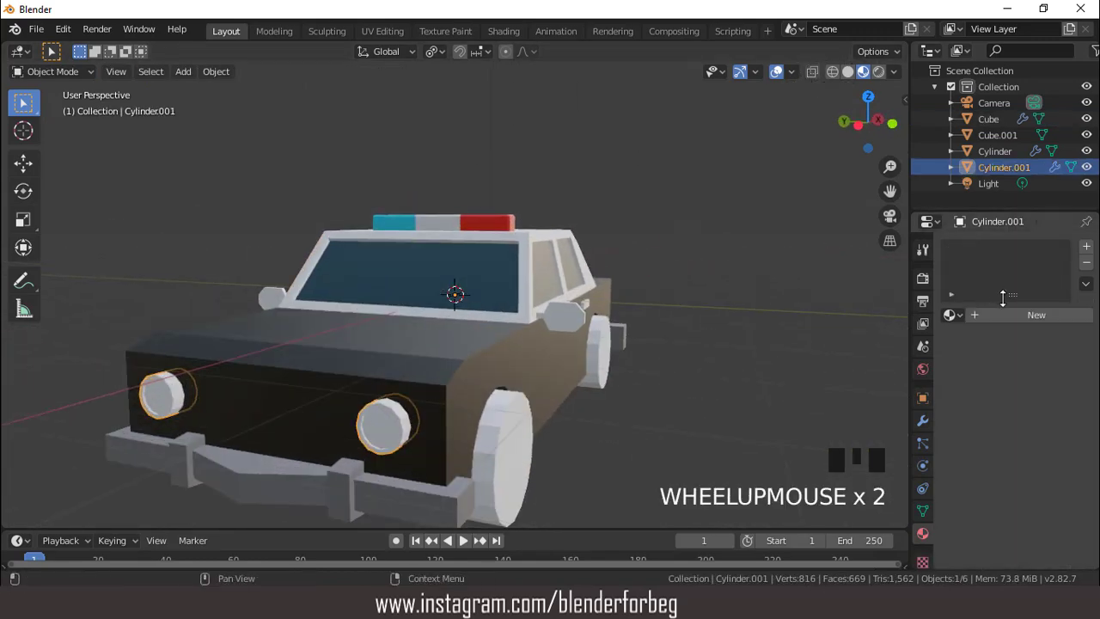
{"action": "left_click", "coordinate": [1019, 315]}
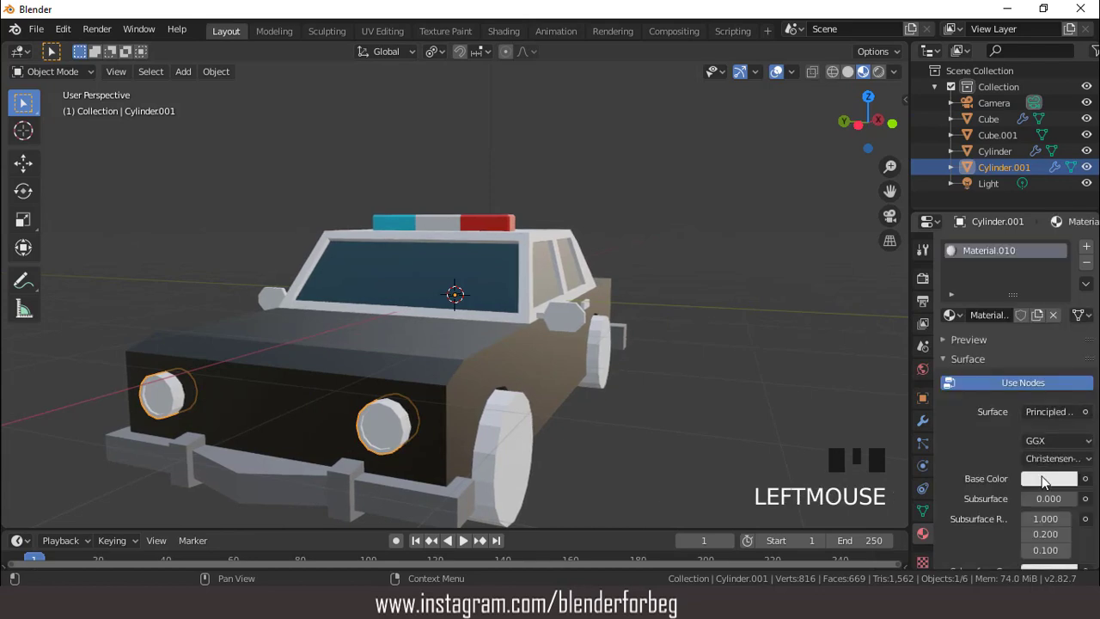
{"action": "left_click", "coordinate": [1043, 480]}
{"action": "left_click_drag", "start_coordinate": [1067, 276], "coordinate": [1067, 301]}
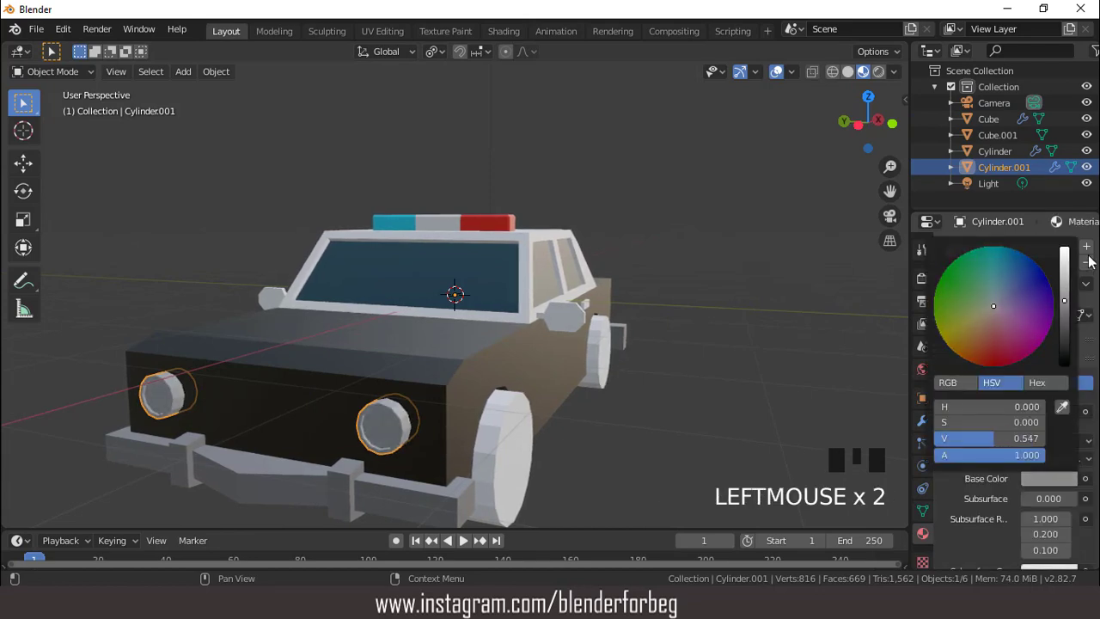
Add a second material to the headlights as a white Emission surface with strength 4
{"action": "left_click", "coordinate": [1088, 249]}
{"action": "left_click", "coordinate": [1039, 345]}
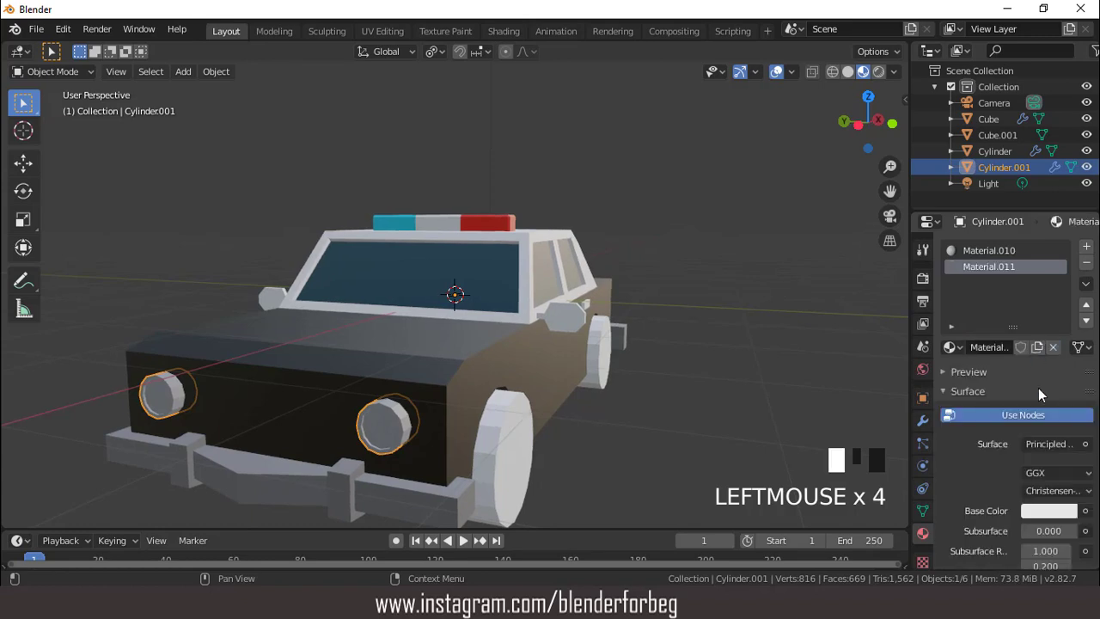
{"action": "left_click", "coordinate": [1049, 438]}
{"action": "left_click", "coordinate": [894, 123]}
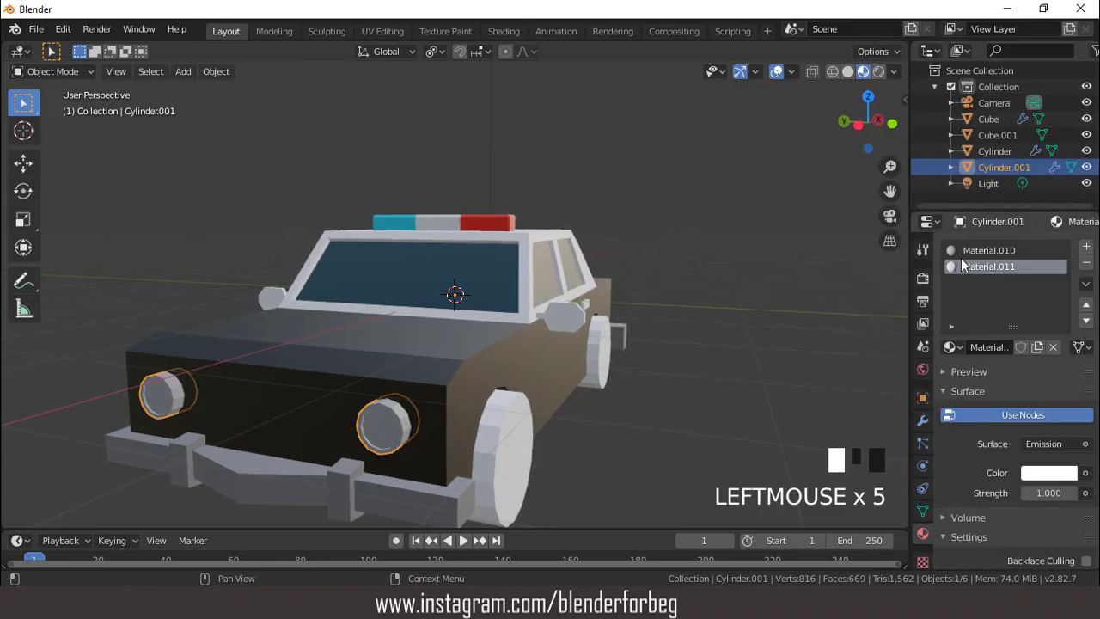
{"action": "left_click", "coordinate": [1049, 493]}
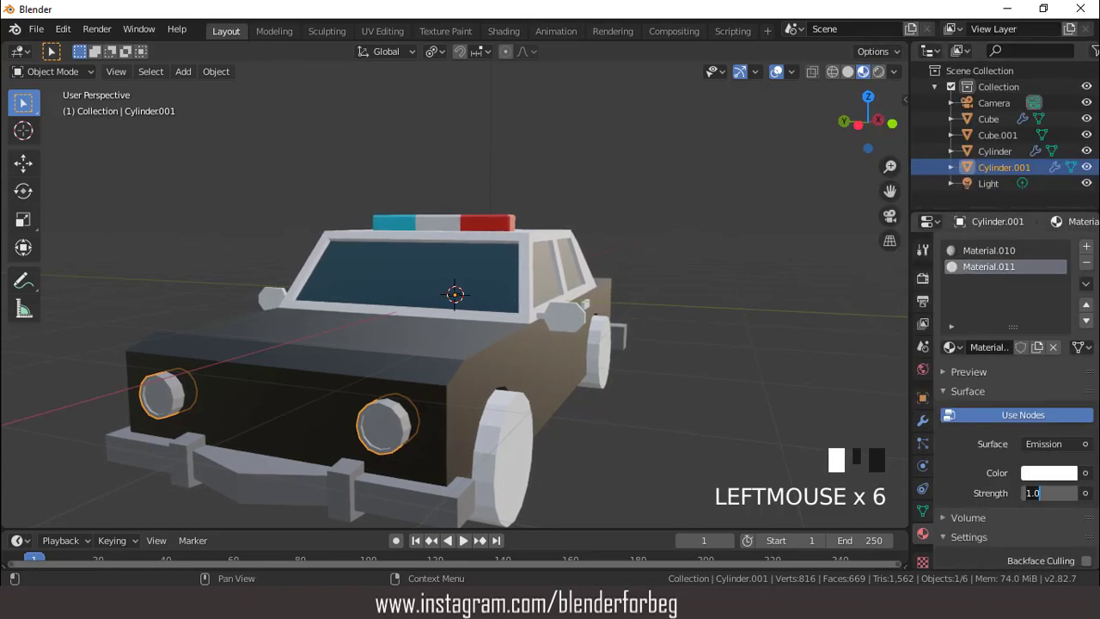
Assign the white emission material to the front face of the headlight in Edit Mode, and return to Object Mode
{"action": "key", "text": "Tab"}
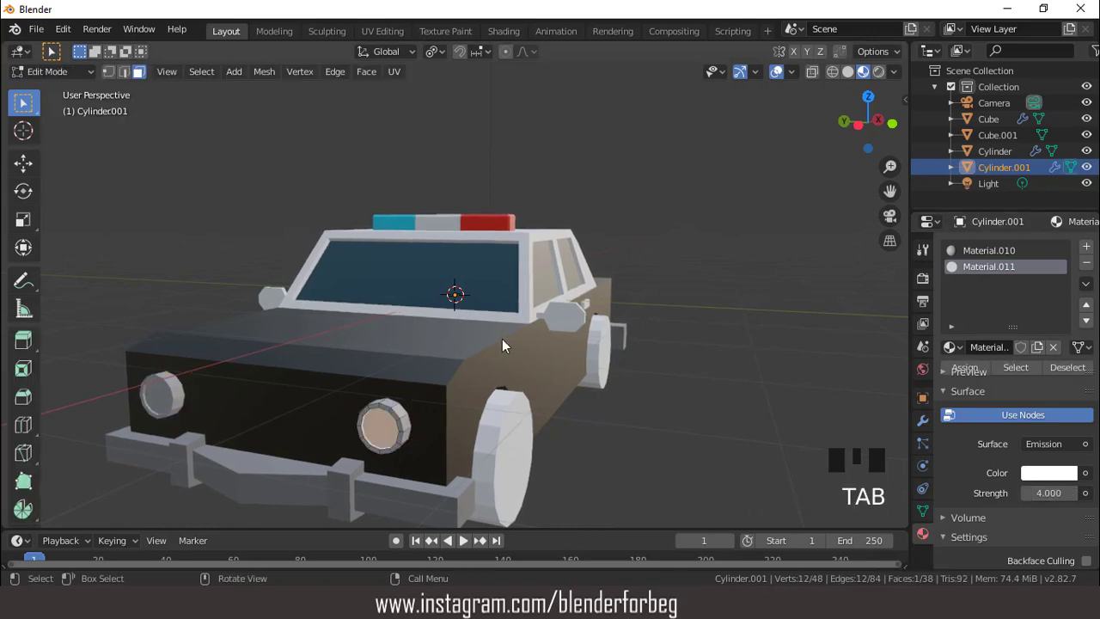
{"action": "left_click", "coordinate": [965, 369]}
{"action": "scroll", "coordinate": [650, 338], "scroll_direction": "down", "scroll_amount": 4}
{"action": "middle_click_drag", "start_coordinate": [650, 338], "coordinate": [792, 105]}
{"action": "scroll", "coordinate": [561, 327], "scroll_direction": "up", "scroll_amount": 4}
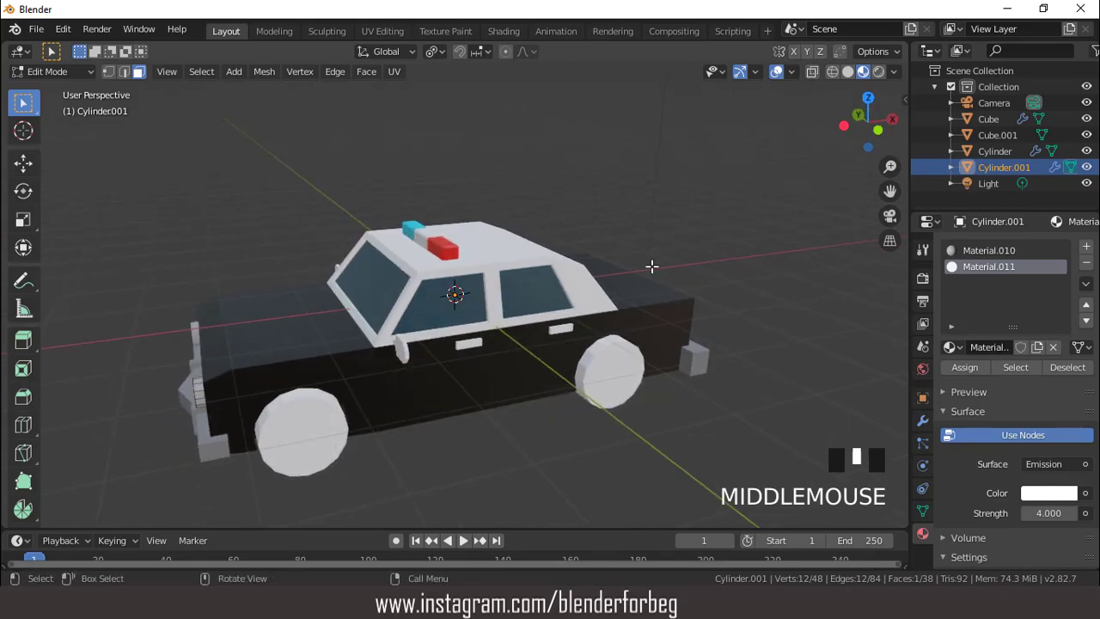
{"action": "key", "text": "Tab"}
Select the car body and apply its Mirror modifier
{"action": "scroll", "coordinate": [551, 312], "scroll_direction": "down", "scroll_amount": 4}
{"action": "middle_click_drag", "start_coordinate": [503, 290], "coordinate": [441, 344]}
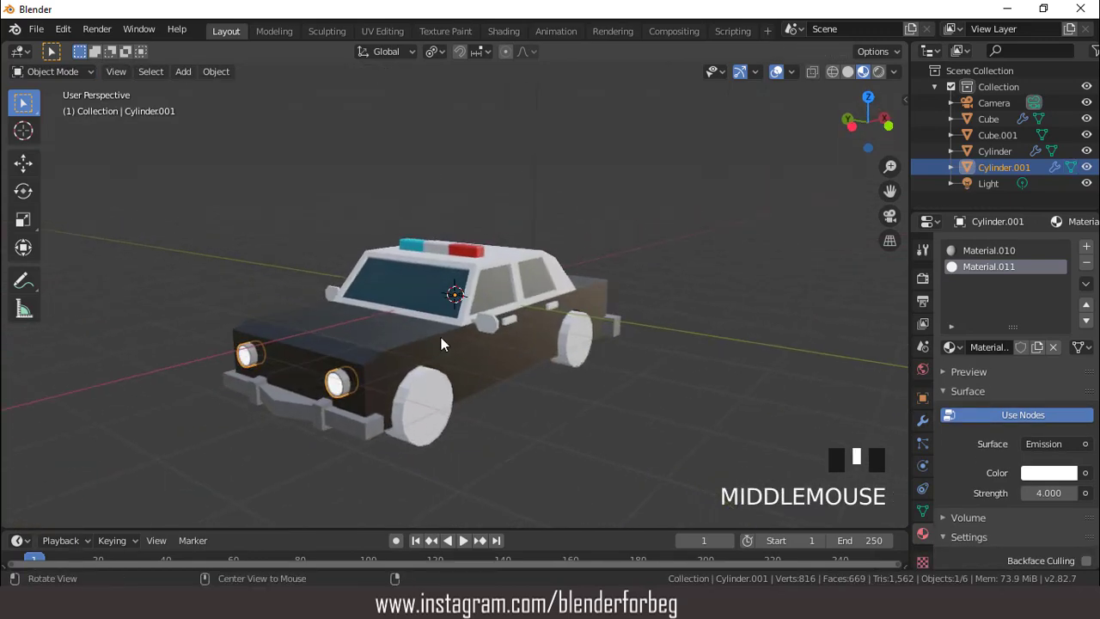
{"action": "left_click", "coordinate": [425, 331]}
{"action": "scroll", "coordinate": [425, 332], "scroll_direction": "up", "scroll_amount": 2}
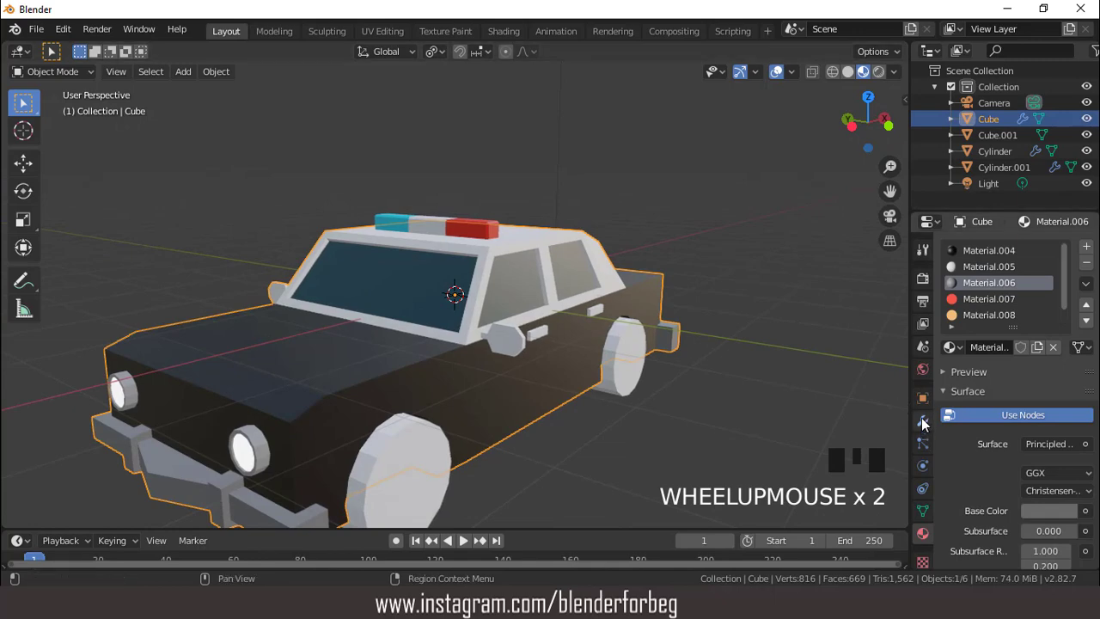
{"action": "left_click", "coordinate": [923, 421]}
{"action": "left_click", "coordinate": [949, 272]}
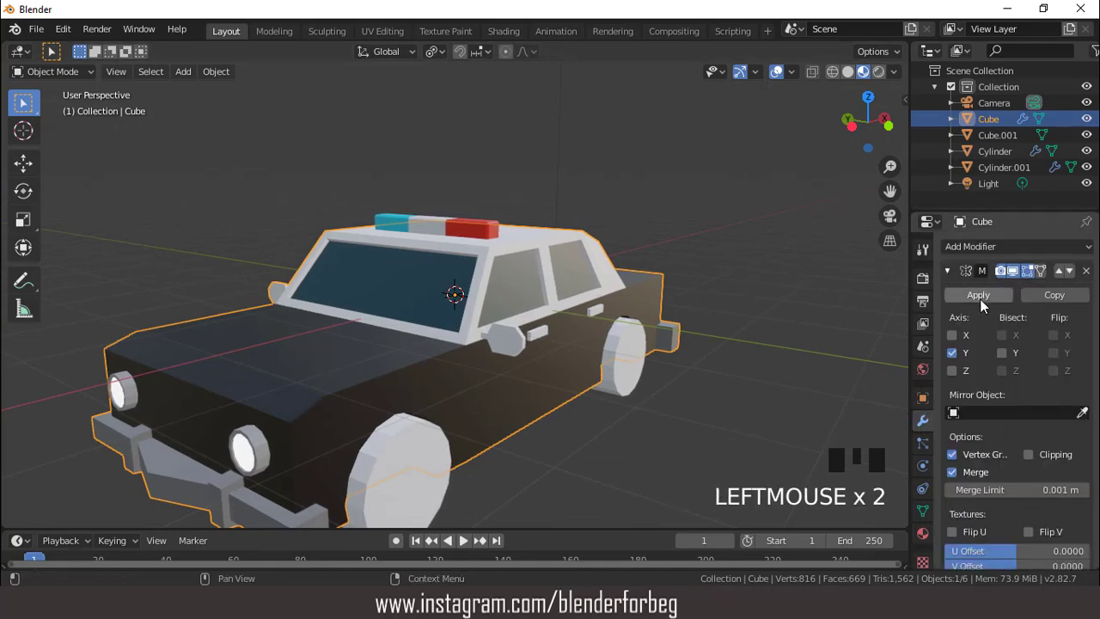
{"action": "left_click", "coordinate": [997, 295]}
{"action": "scroll", "coordinate": [620, 322], "scroll_direction": "up", "scroll_amount": 3}
{"action": "middle_click_drag", "start_coordinate": [619, 322], "coordinate": [501, 321]}
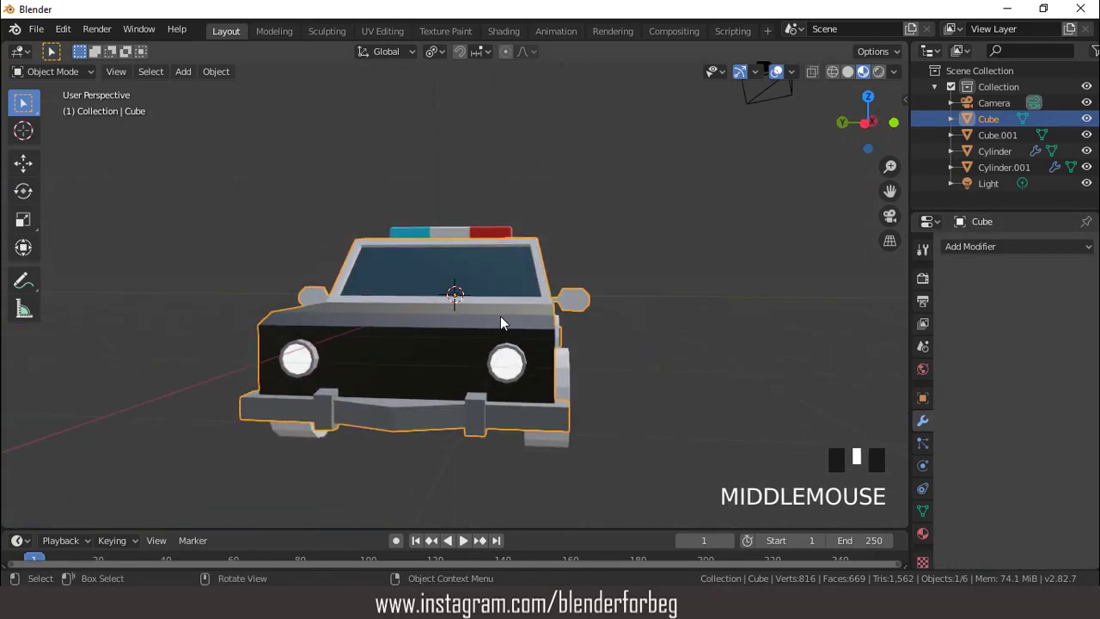
In Edit Mode, inset the two front faces of the car body together by 0.1943 m
{"action": "key", "text": "Tab"}
{"action": "scroll", "coordinate": [452, 343], "scroll_direction": "up", "scroll_amount": 2}
{"action": "left_click", "coordinate": [454, 404]}
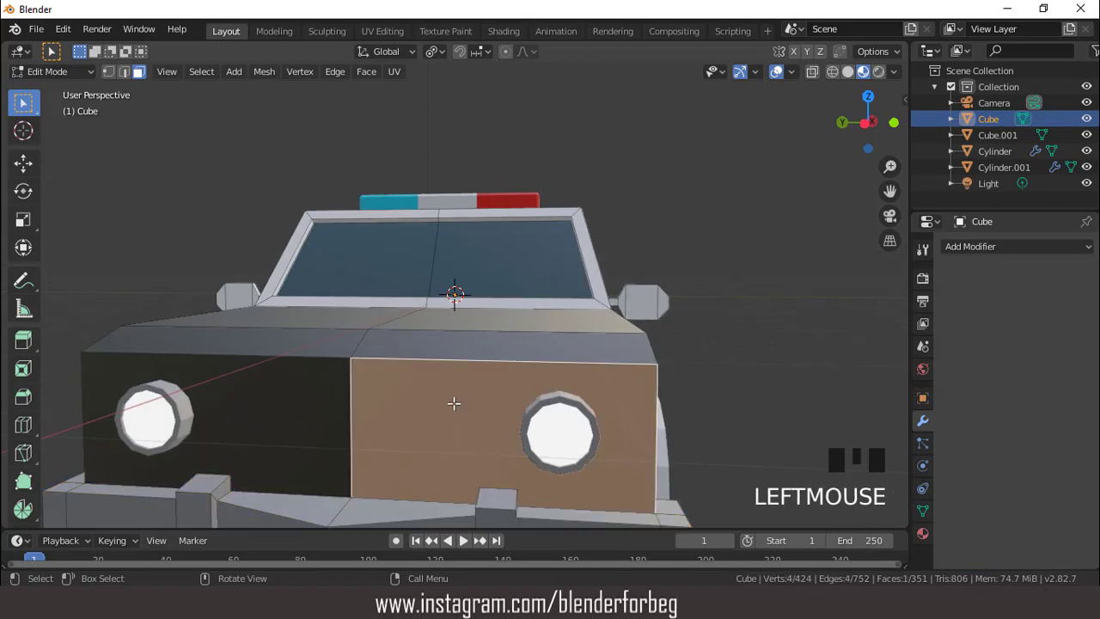
{"action": "left_click", "coordinate": [328, 388], "text": "shift"}
{"action": "scroll", "coordinate": [393, 378], "scroll_direction": "down", "scroll_amount": 3}
{"action": "mouse_move", "coordinate": [402, 379]}
{"action": "middle_mouse_down"}
{"action": "mouse_move", "coordinate": [387, 375]}
{"action": "mouse_move", "coordinate": [423, 378]}
{"action": "middle_mouse_up"}
{"action": "key", "text": "i"}
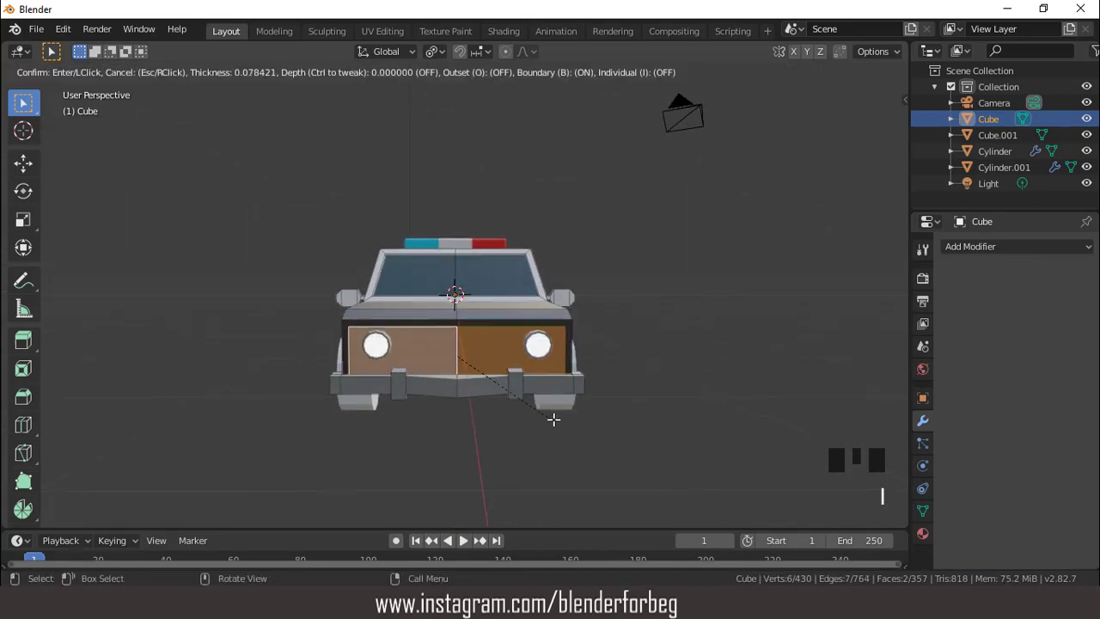
{"action": "left_click", "coordinate": [549, 414]}
Move the inset grille faces up 0.11 m, scaling them by 0.556 and again 0.937 in Y, and by 0.784 in Z
{"action": "key", "text": "g"}
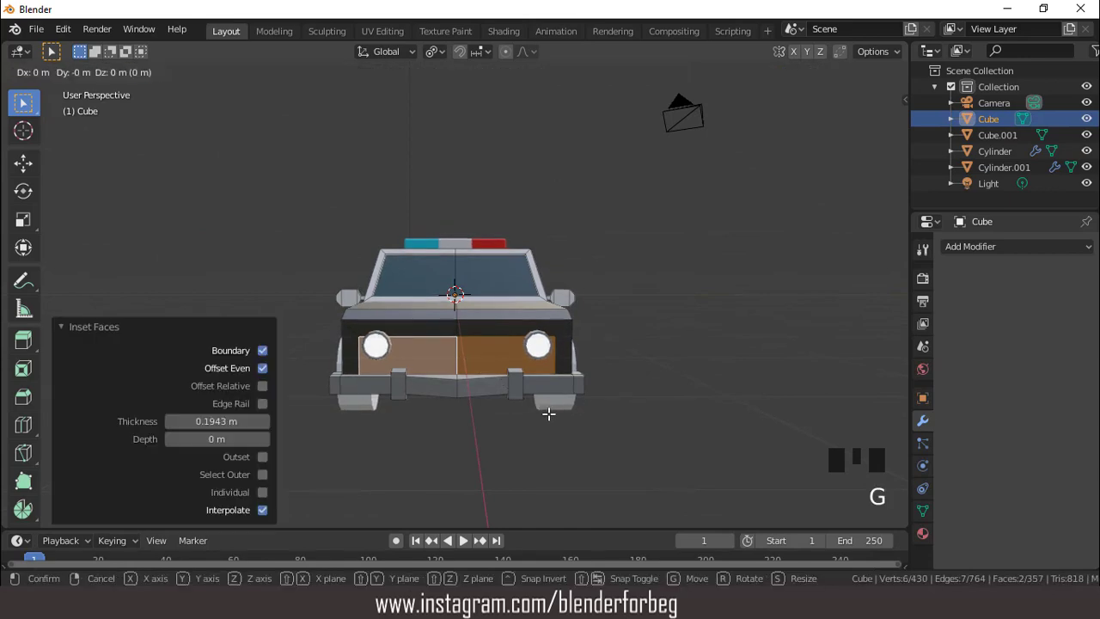
{"action": "key", "text": "z"}
{"action": "left_click", "coordinate": [579, 410]}
{"action": "key", "text": "s"}
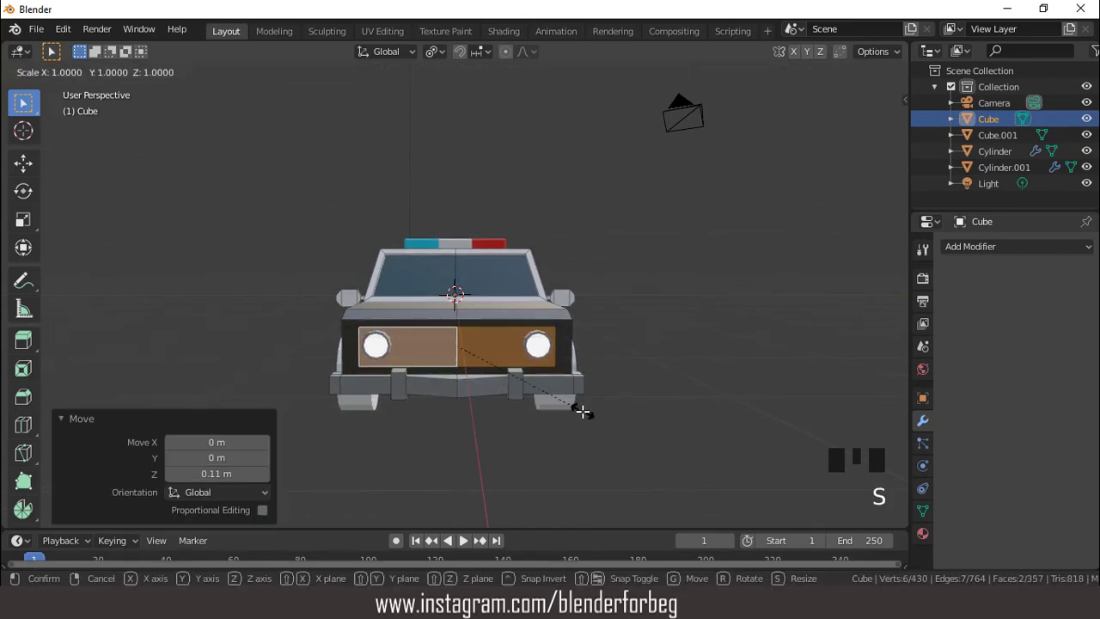
{"action": "key", "text": "y"}
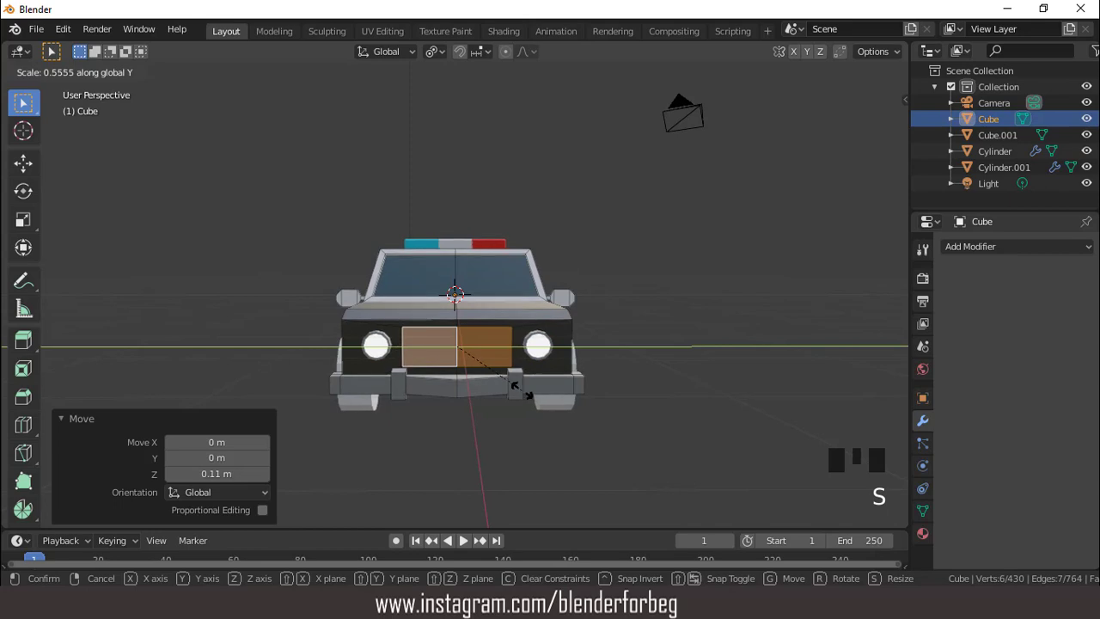
{"action": "left_click", "coordinate": [521, 391]}
{"action": "key", "text": "s"}
{"action": "key", "text": "z"}
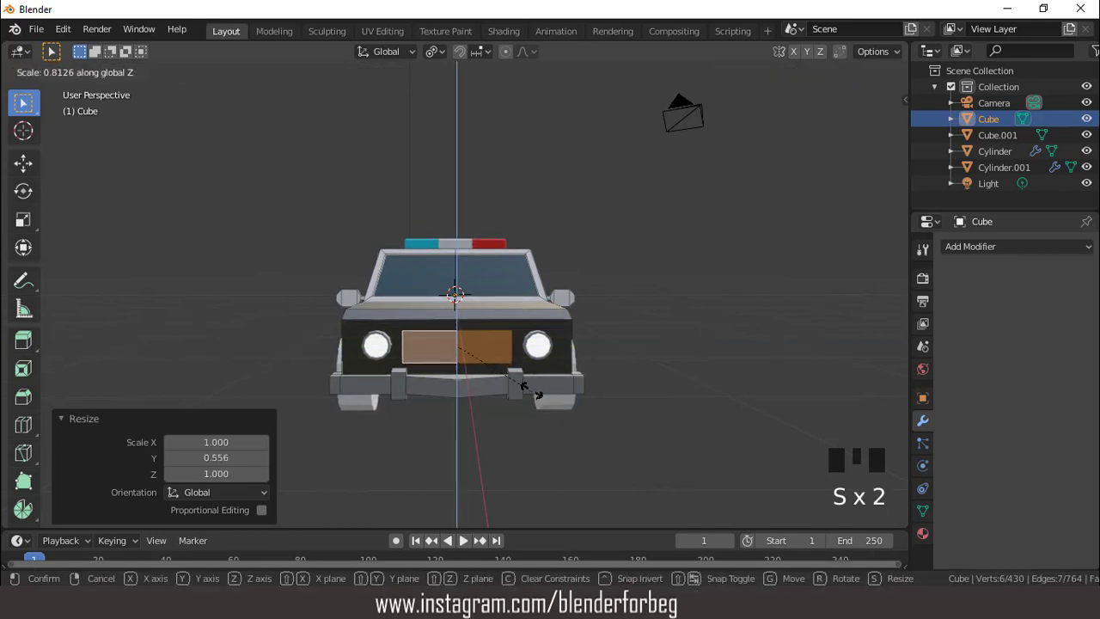
{"action": "right_click", "coordinate": [537, 392]}
{"action": "key", "text": "s"}
{"action": "key", "text": "y"}
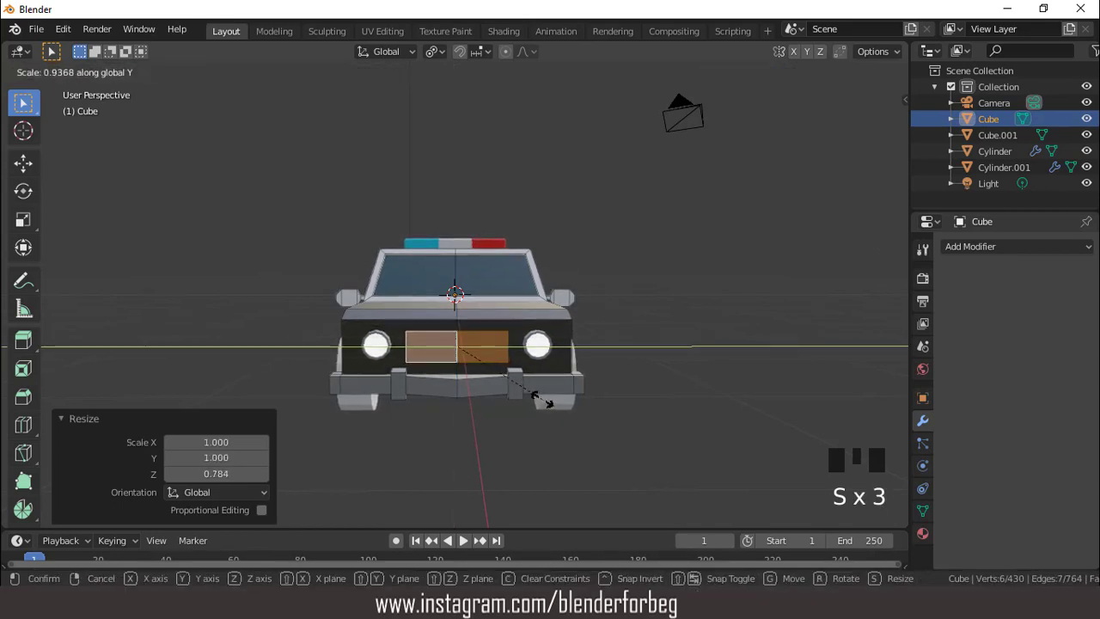
{"action": "left_click", "coordinate": [487, 344]}
Extrude the grille faces 0.0644 m into the car's front to form a recess
{"action": "middle_click_drag", "start_coordinate": [486, 343], "coordinate": [559, 376]}
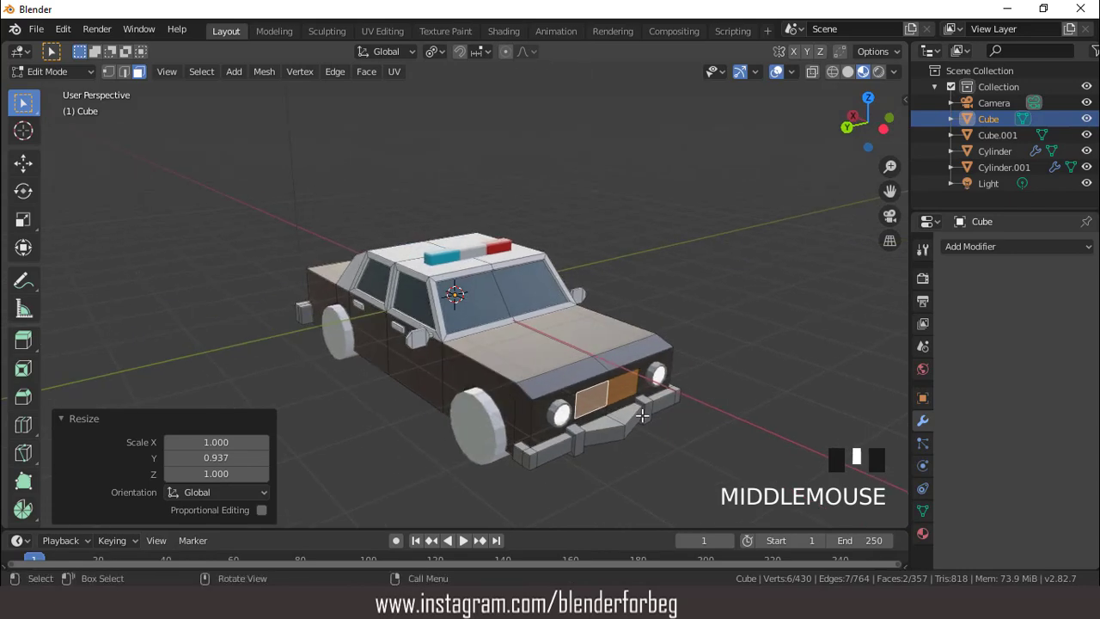
{"action": "key", "text": "e"}
{"action": "left_click", "coordinate": [637, 413]}
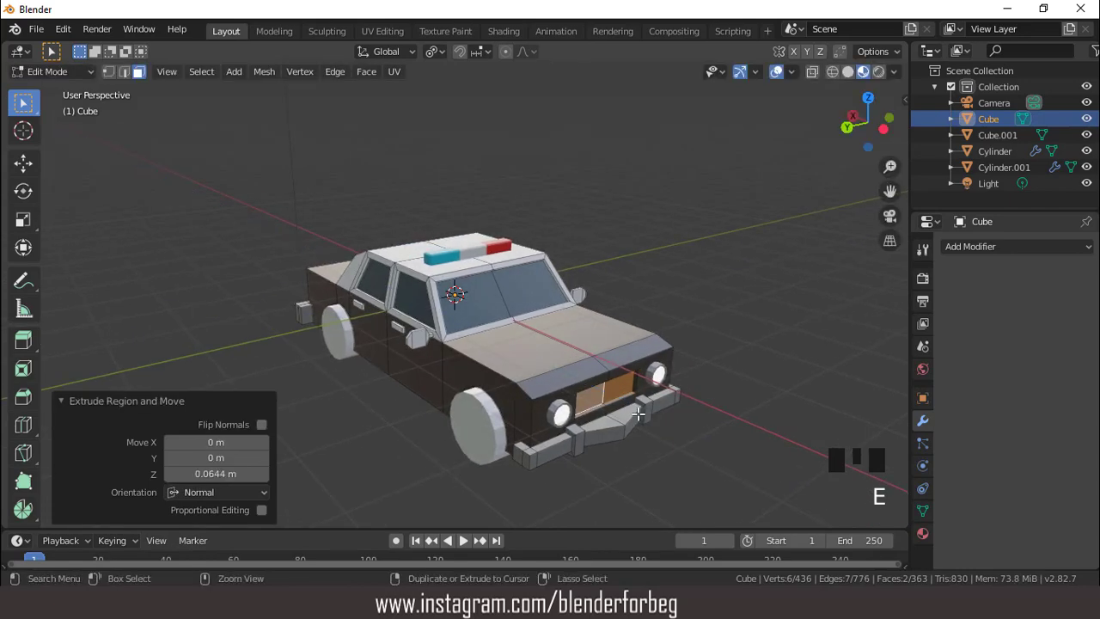
Grow the selection to the whole grille recess, assign gray Material.006 to it, and return to Object Mode
{"action": "key", "text": "ctrl+KP_Add"}
{"action": "middle_click_drag", "start_coordinate": [637, 413], "coordinate": [638, 343]}
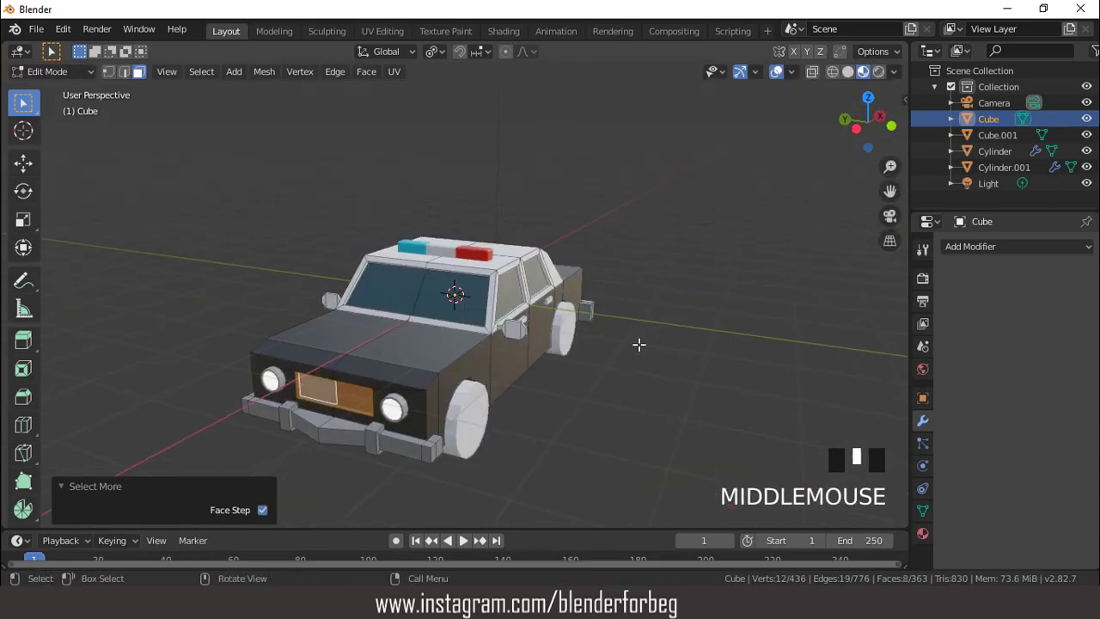
{"action": "left_click", "coordinate": [921, 533]}
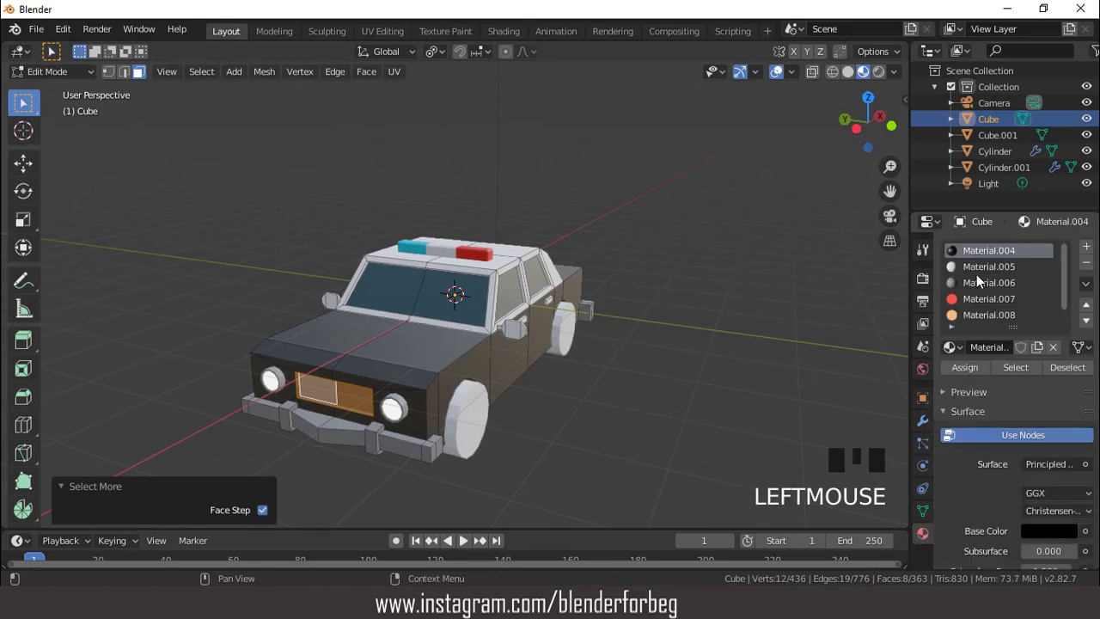
{"action": "left_click", "coordinate": [972, 282]}
{"action": "left_click", "coordinate": [965, 367]}
{"action": "left_click", "coordinate": [965, 367]}
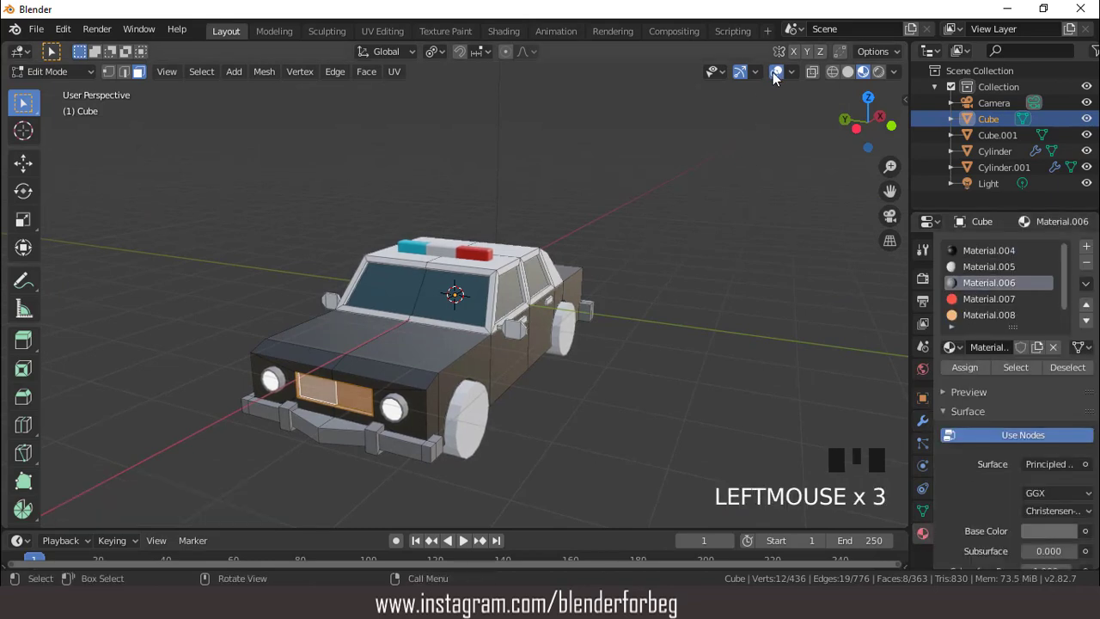
{"action": "left_click", "coordinate": [685, 207]}
{"action": "scroll", "coordinate": [685, 207], "scroll_direction": "down", "scroll_amount": 3}
{"action": "middle_click_drag", "start_coordinate": [690, 221], "coordinate": [624, 263]}
{"action": "scroll", "coordinate": [624, 263], "scroll_direction": "up", "scroll_amount": 2}
{"action": "key", "text": "Tab"}
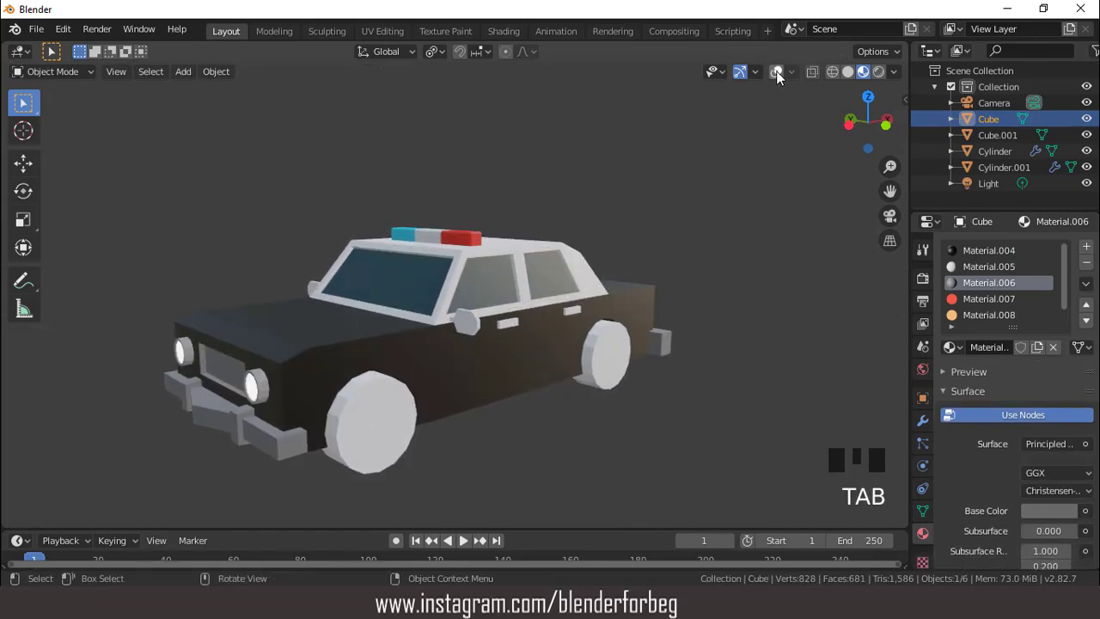
Show the viewport overlays and give the wheels object a new material with a black base color
{"action": "left_click", "coordinate": [776, 71]}
{"action": "scroll", "coordinate": [585, 348], "scroll_direction": "up", "scroll_amount": 3}
{"action": "scroll", "coordinate": [586, 348], "scroll_direction": "down", "scroll_amount": 4}
{"action": "middle_click_drag", "start_coordinate": [585, 348], "coordinate": [929, 318]}
{"action": "left_click", "coordinate": [460, 368]}
{"action": "scroll", "coordinate": [502, 360], "scroll_direction": "up", "scroll_amount": 1}
{"action": "scroll", "coordinate": [532, 372], "scroll_direction": "down", "scroll_amount": 3}
{"action": "left_click", "coordinate": [1020, 315]}
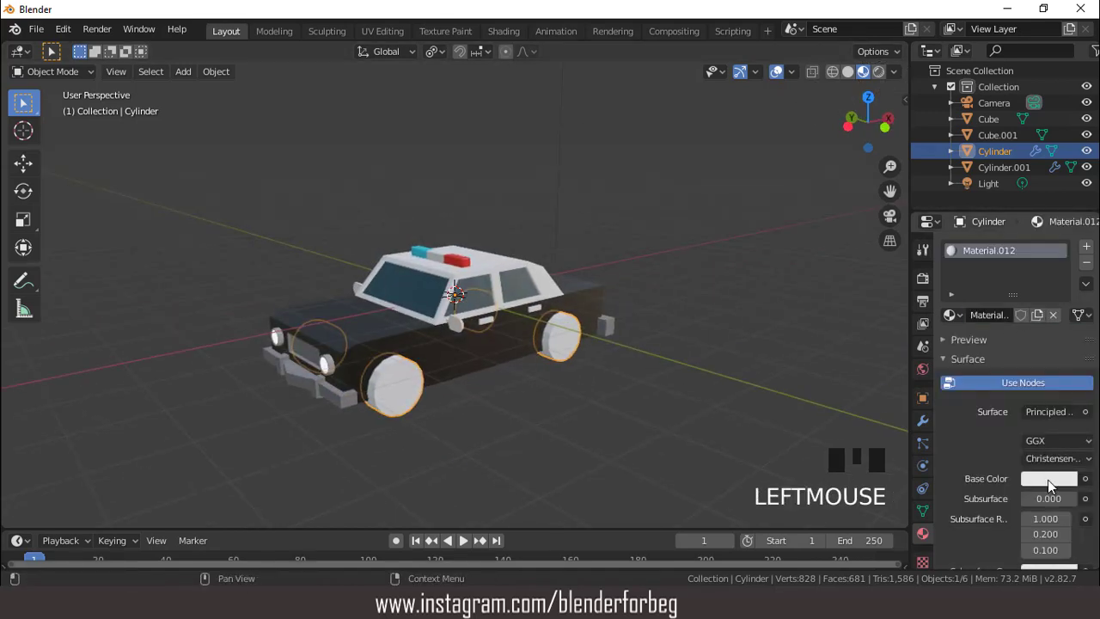
{"action": "left_click", "coordinate": [1048, 479]}
{"action": "left_click_drag", "start_coordinate": [1065, 287], "coordinate": [1065, 364]}
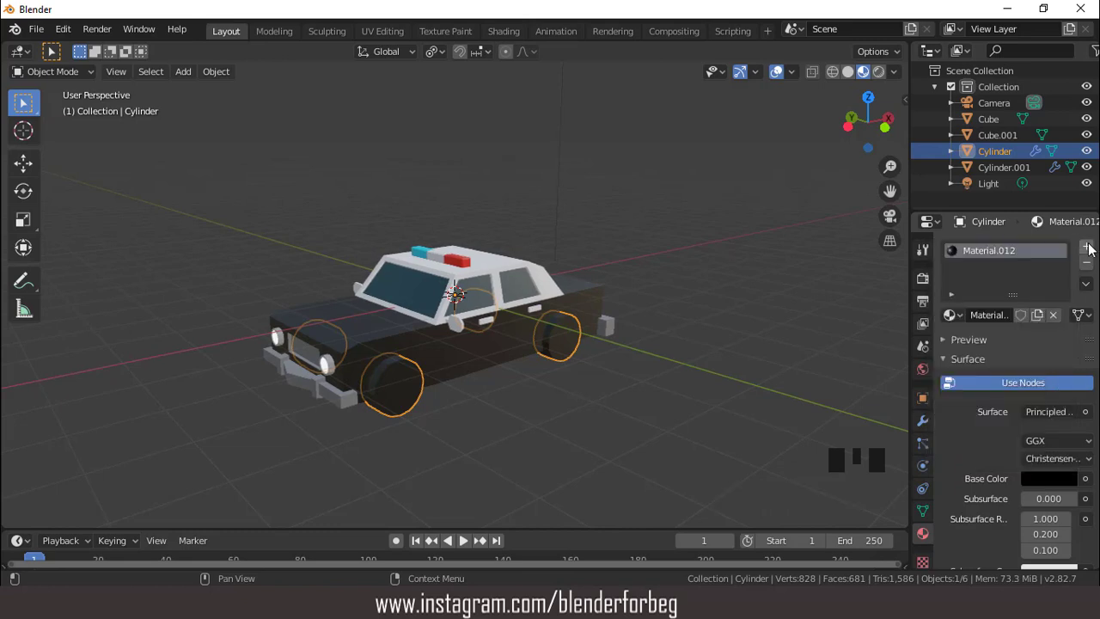
Add two more materials to the wheels: one white, one gray with a base color value of 0.420
{"action": "left_click", "coordinate": [1088, 248]}
{"action": "left_click", "coordinate": [1015, 347]}
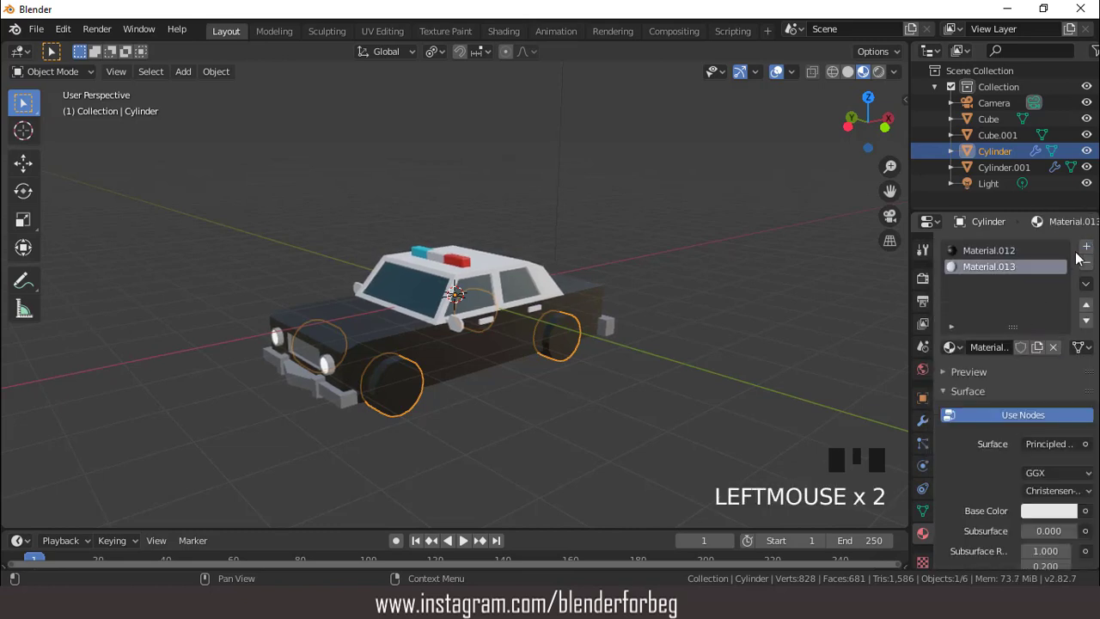
{"action": "left_click", "coordinate": [1083, 249]}
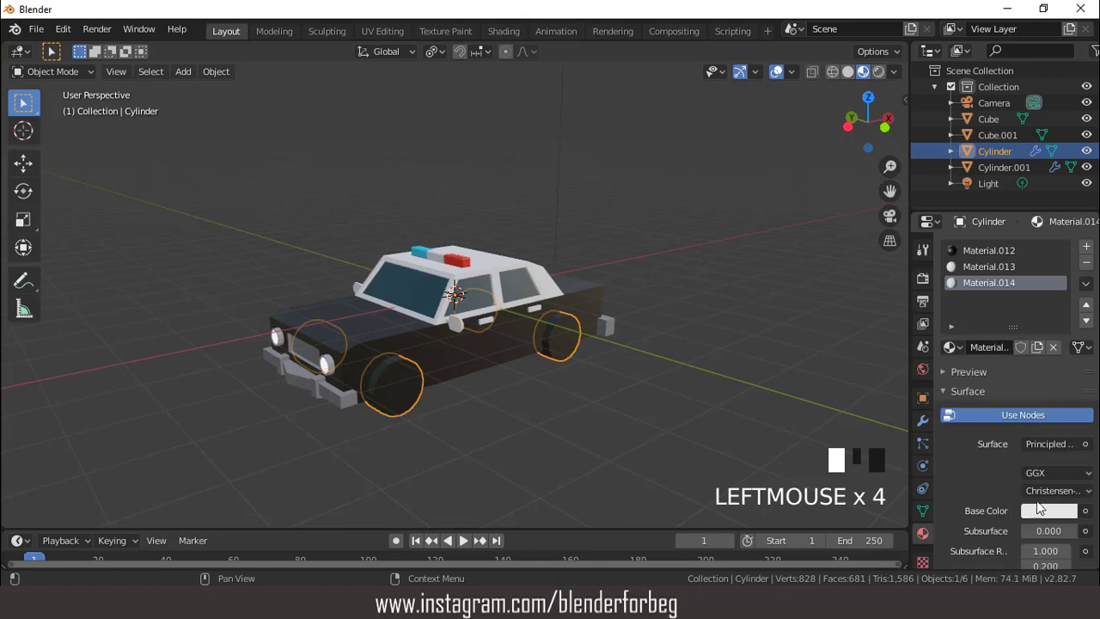
{"action": "left_click", "coordinate": [1046, 512]}
{"action": "left_click_drag", "start_coordinate": [1065, 290], "coordinate": [1065, 348]}
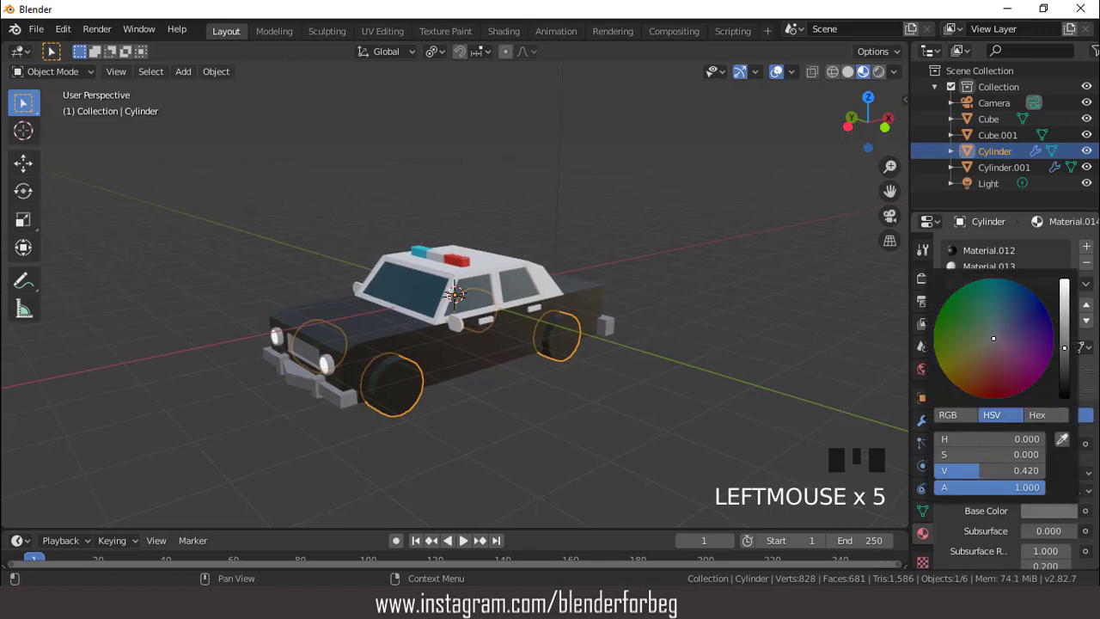
In Edit Mode, grow the selection from the wheel hubs to the rim faces and assign white Material.013
{"action": "scroll", "coordinate": [537, 367], "scroll_direction": "up", "scroll_amount": 2}
{"action": "middle_click_drag", "start_coordinate": [530, 365], "coordinate": [513, 356]}
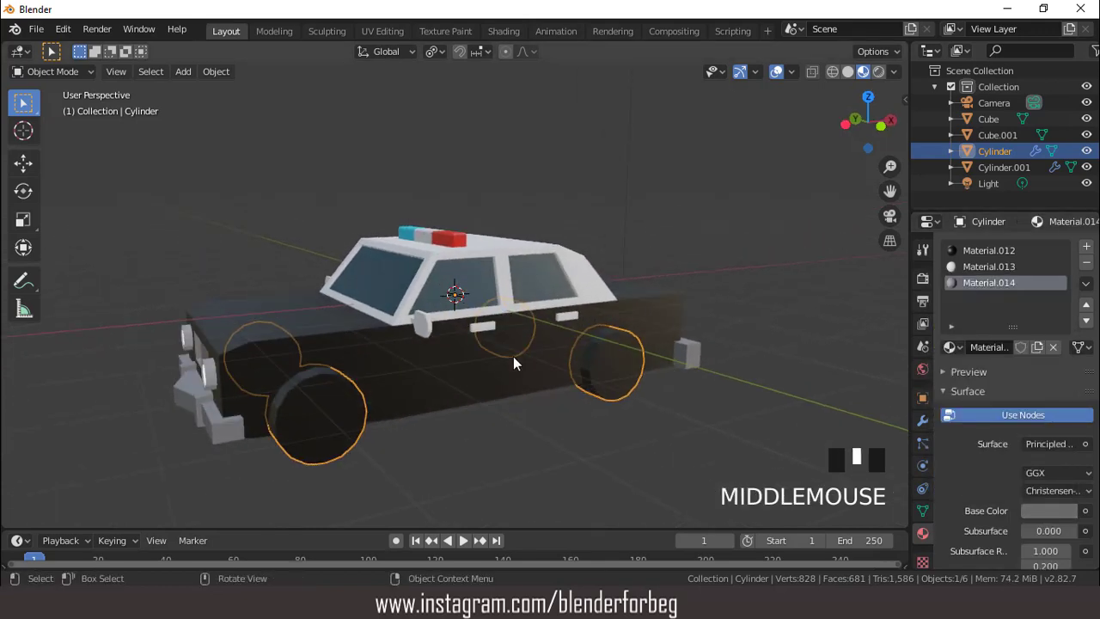
{"action": "key", "text": "Tab"}
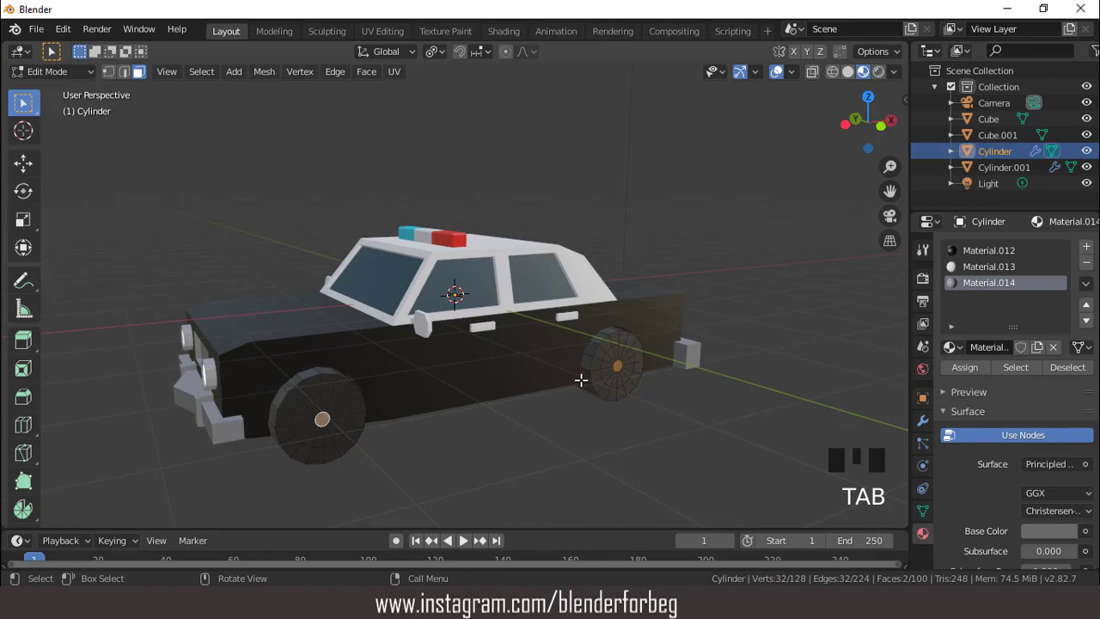
{"action": "key", "text": "ctrl"}
{"action": "key", "text": "ctrl+KP_Add"}
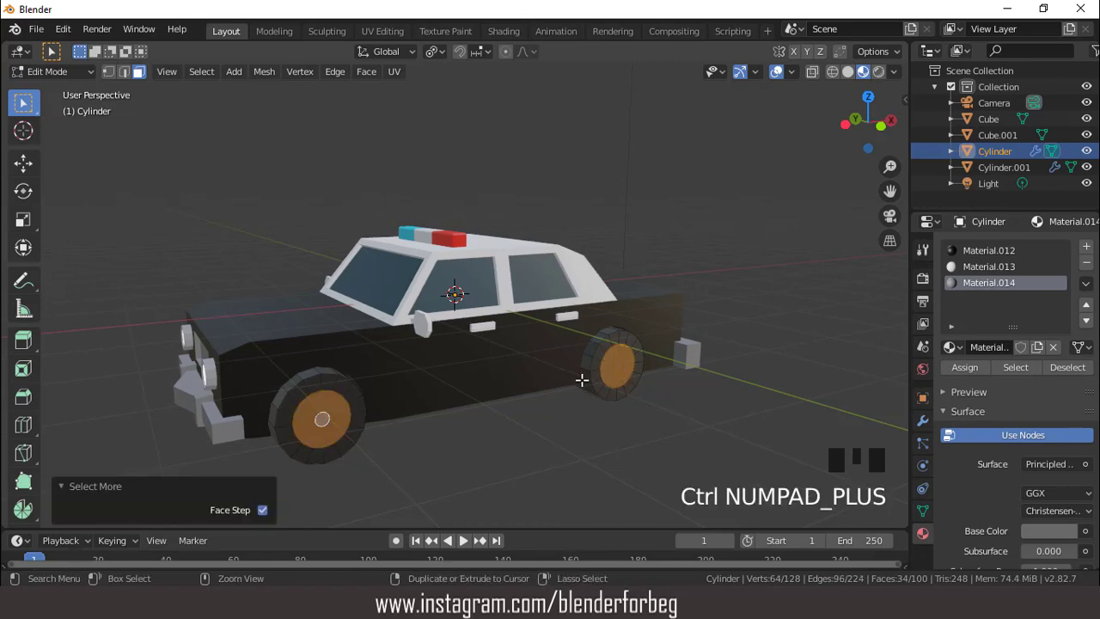
{"action": "left_click", "coordinate": [1018, 267]}
{"action": "left_click", "coordinate": [966, 367]}
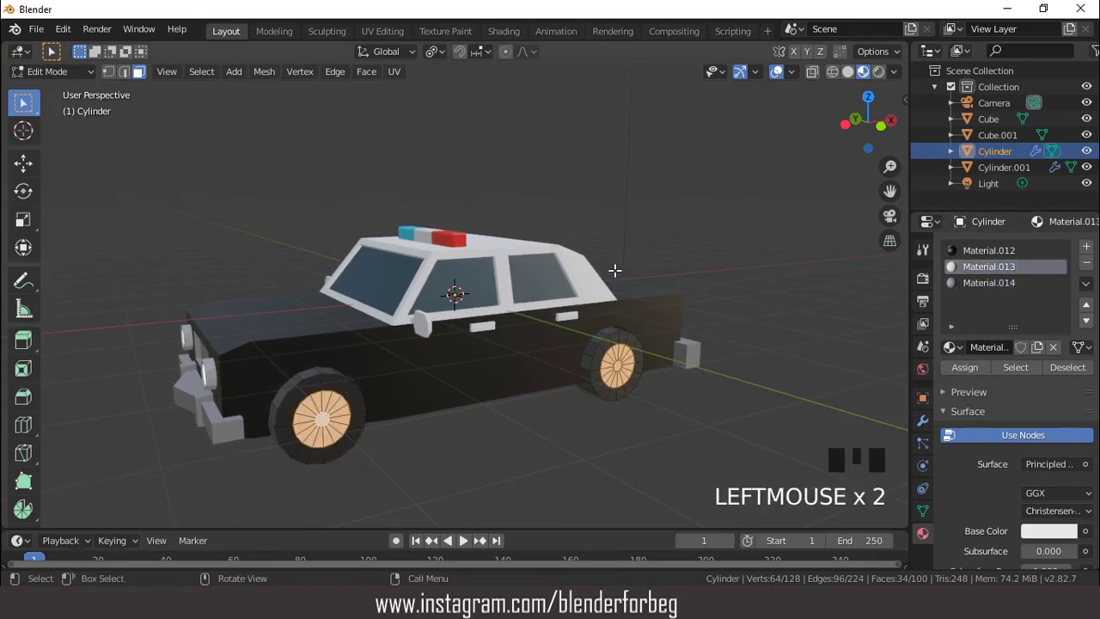
In front view, select the front wheel's ring of rim faces and apply Checker Deselect to keep every other face
{"action": "key", "text": "KP_1"}
{"action": "scroll", "coordinate": [432, 378], "scroll_direction": "up", "scroll_amount": 2}
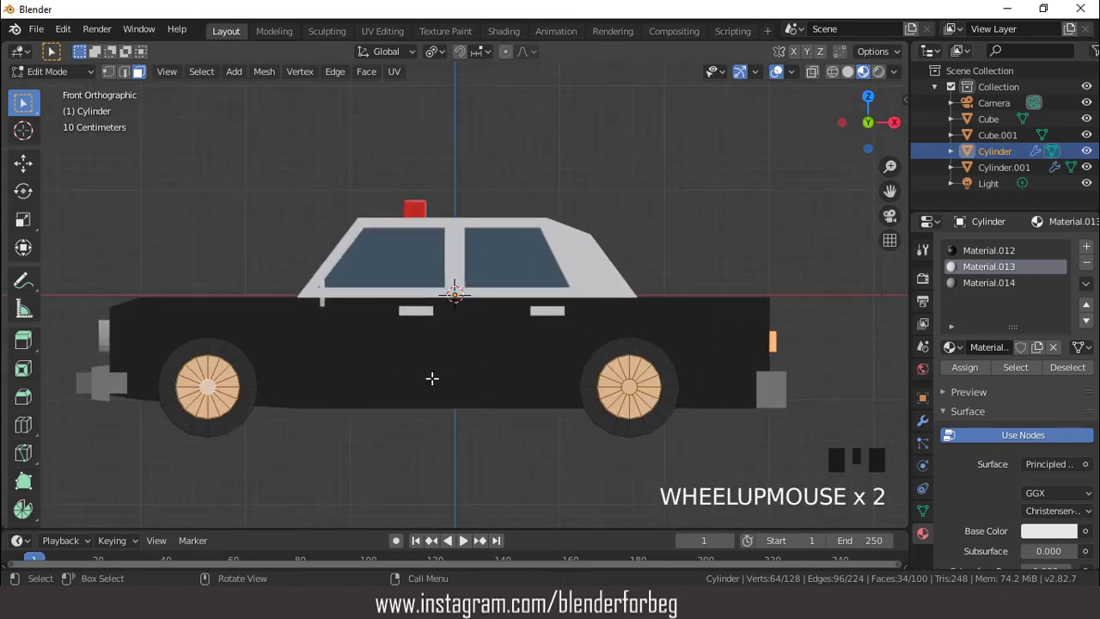
{"action": "double_click", "coordinate": [207, 370]}
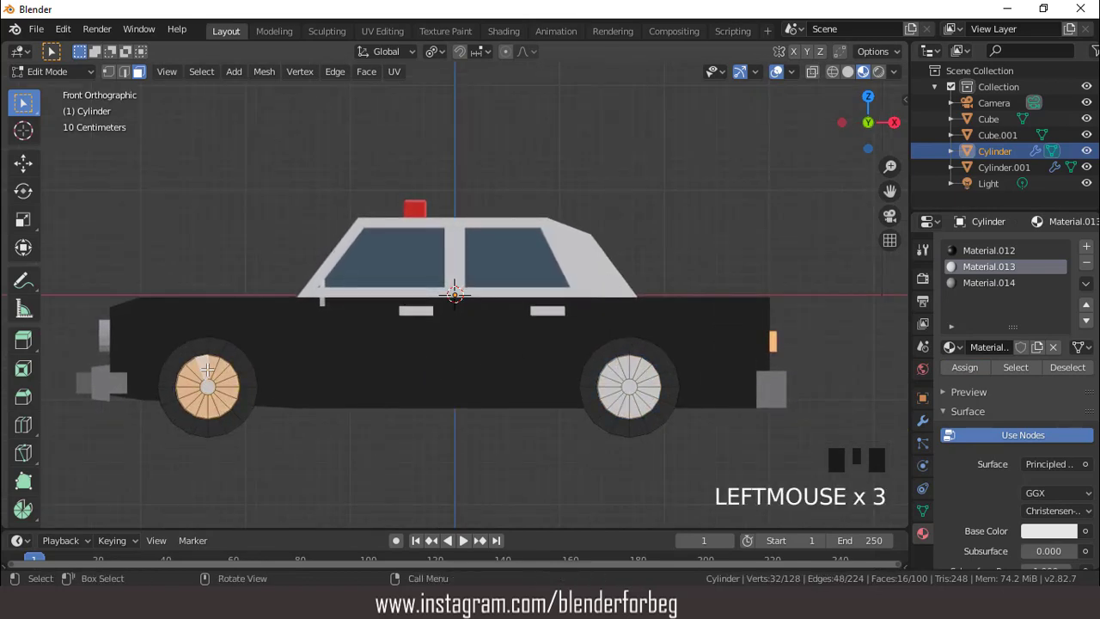
{"action": "left_click", "coordinate": [201, 71]}
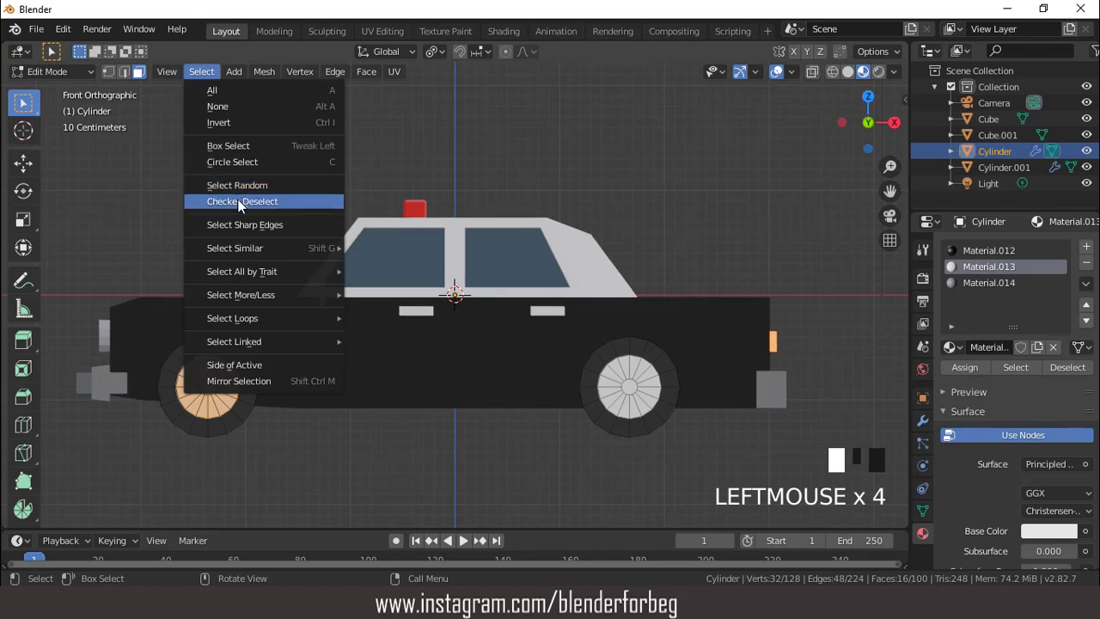
{"action": "left_click", "coordinate": [238, 200]}
Add every other rim face of the rear wheel to the selection
{"action": "scroll", "coordinate": [273, 360], "scroll_direction": "up", "scroll_amount": 1}
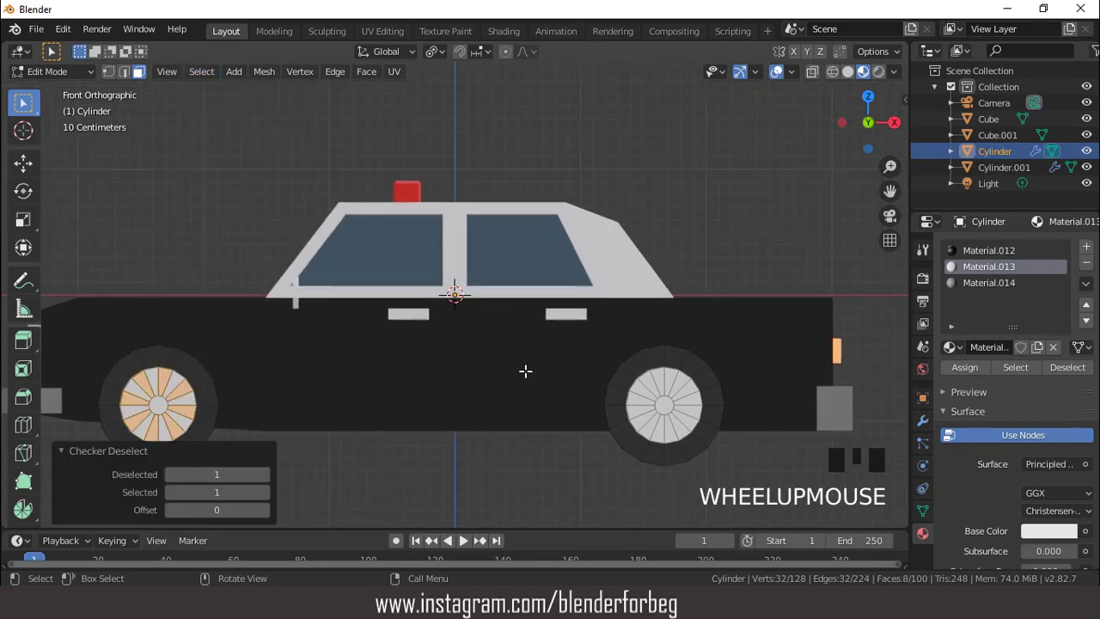
{"action": "left_click", "coordinate": [630, 397], "text": "shift"}
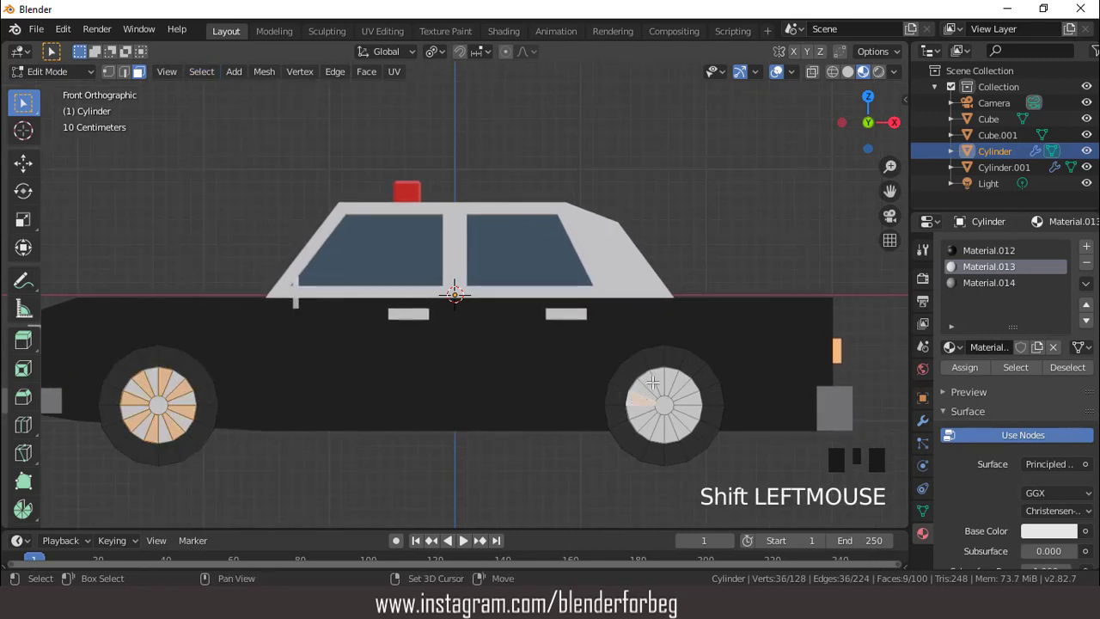
{"action": "left_click", "coordinate": [654, 379], "text": "shift"}
{"action": "left_click", "coordinate": [671, 379], "text": "shift"}
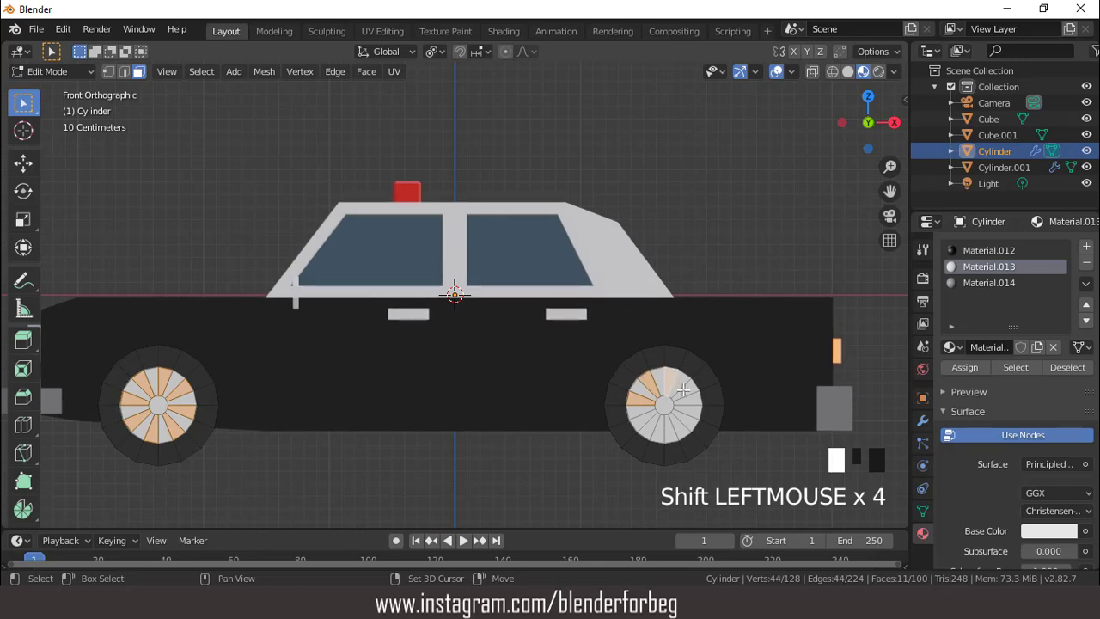
{"action": "left_click", "coordinate": [688, 413], "text": "shift"}
{"action": "left_click", "coordinate": [679, 434], "text": "shift"}
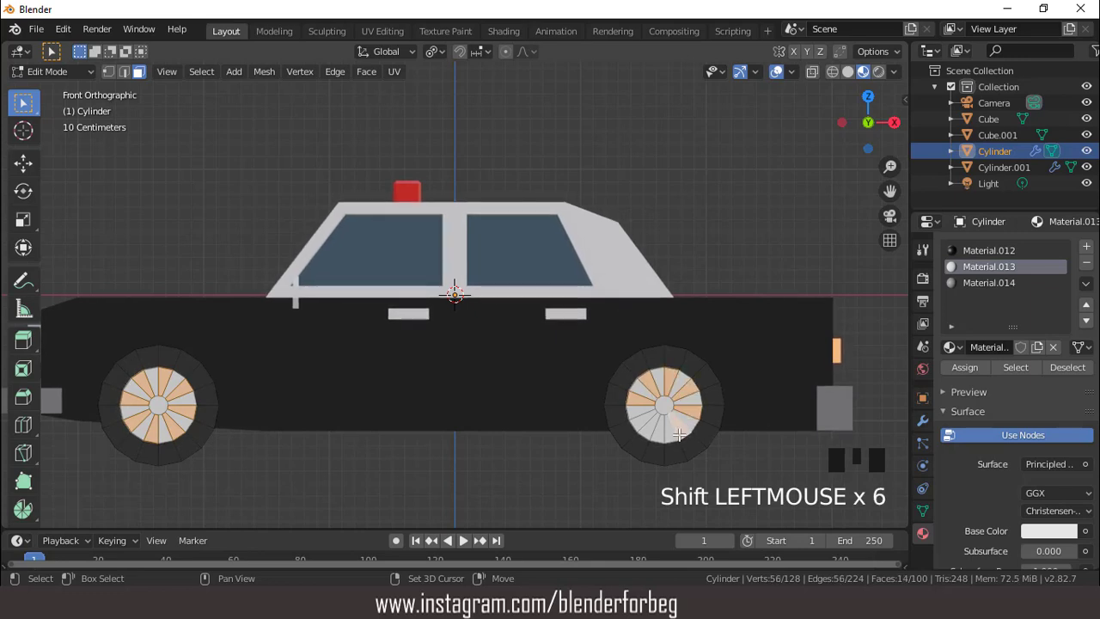
{"action": "left_click", "coordinate": [655, 437], "text": "shift"}
{"action": "left_click", "coordinate": [642, 426], "text": "shift"}
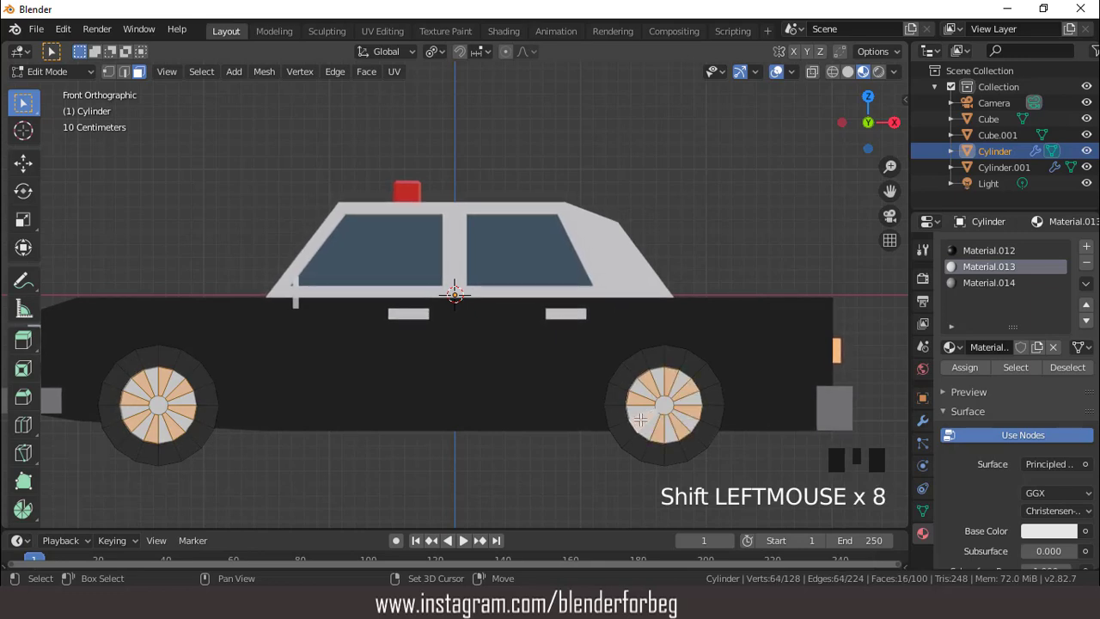
Extrude the alternate rim faces of both wheels by 0.0519 m in X and 0.0103 m in Y in Normal orientation
{"action": "scroll", "coordinate": [459, 332], "scroll_direction": "down", "scroll_amount": 3}
{"action": "middle_click_drag", "start_coordinate": [459, 332], "coordinate": [533, 366]}
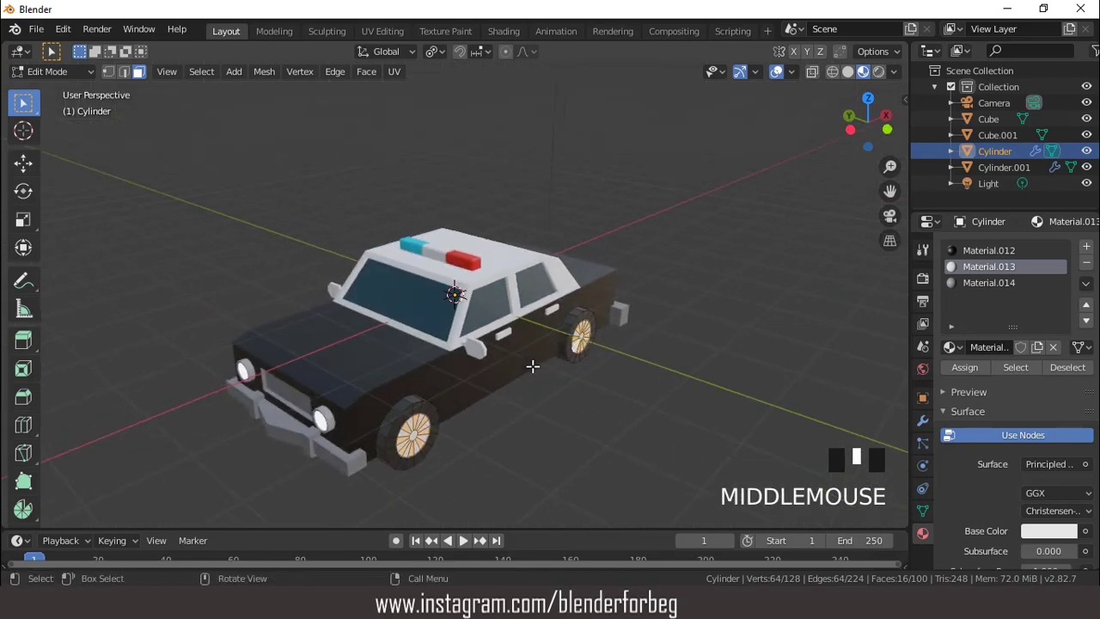
{"action": "key", "text": "e"}
{"action": "left_click", "coordinate": [529, 366]}
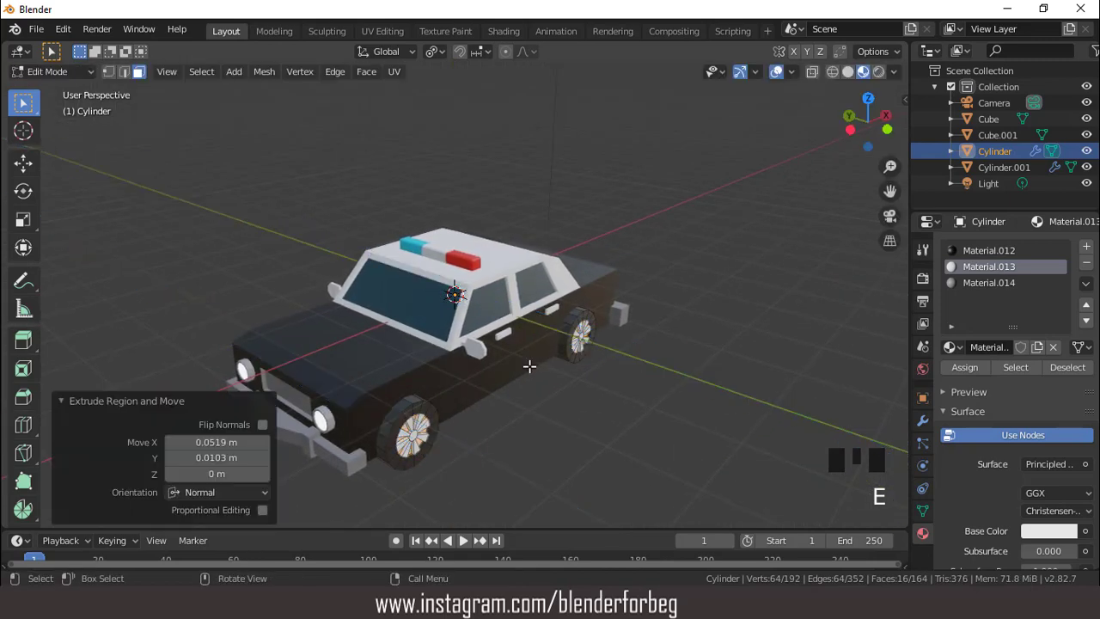
Grow the selection around the extruded rim faces and assign gray Material.014 to them
{"action": "scroll", "coordinate": [539, 369], "scroll_direction": "up", "scroll_amount": 2}
{"action": "middle_click_drag", "start_coordinate": [540, 369], "coordinate": [511, 332]}
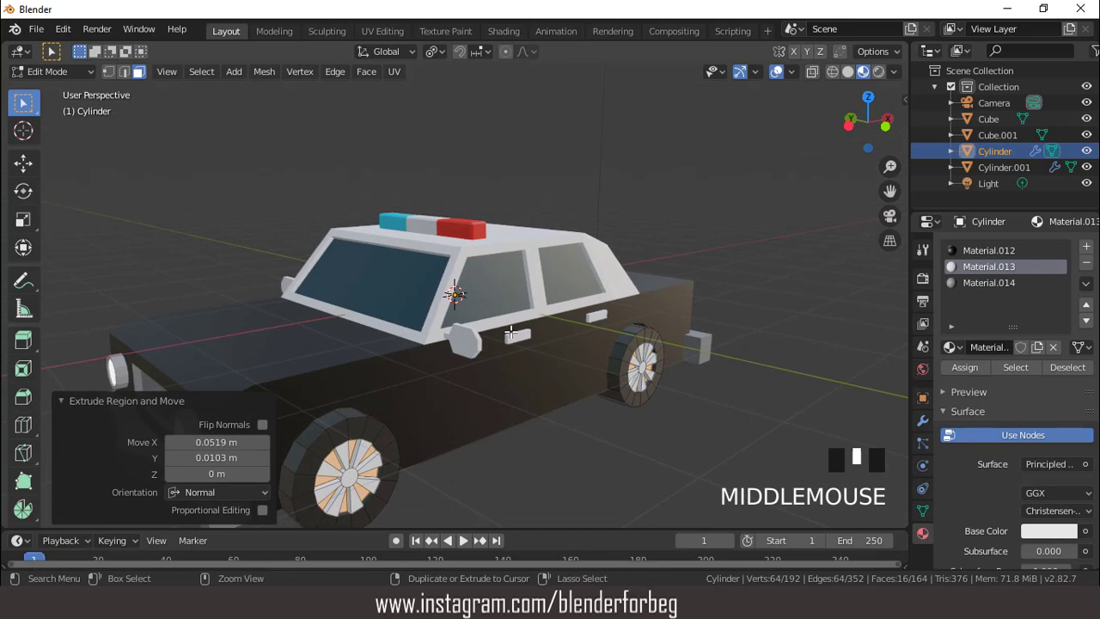
{"action": "key", "text": "ctrl+KP_Add"}
{"action": "left_click", "coordinate": [980, 285]}
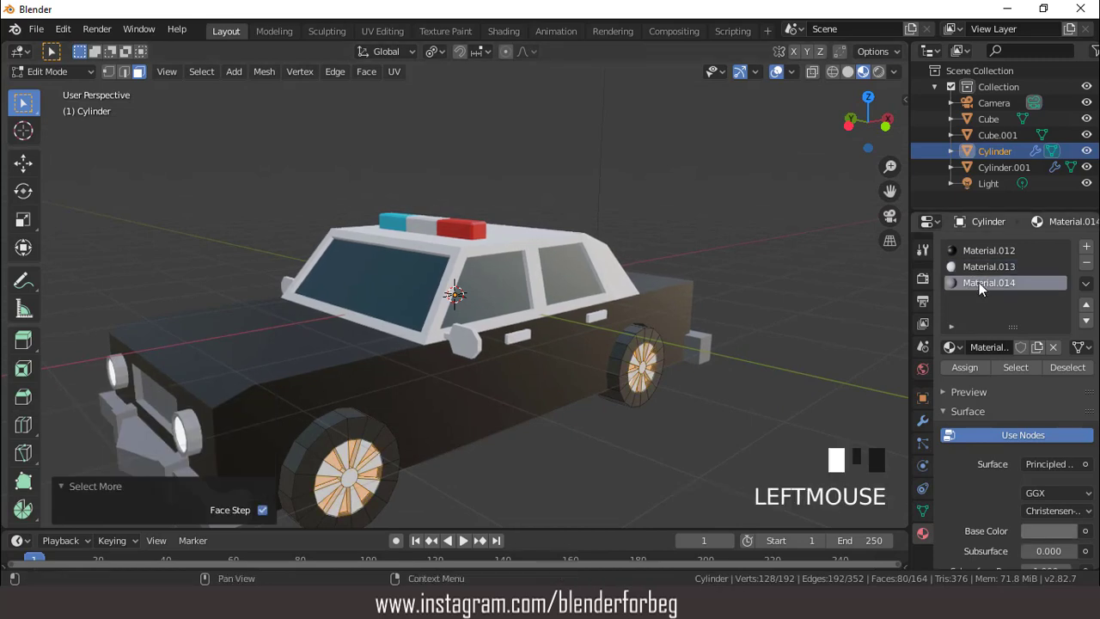
{"action": "left_click", "coordinate": [965, 367]}
Hide the viewport overlays and inspect the colored car from the side and rear
{"action": "scroll", "coordinate": [730, 317], "scroll_direction": "down", "scroll_amount": 3}
{"action": "middle_click_drag", "start_coordinate": [730, 317], "coordinate": [764, 104]}
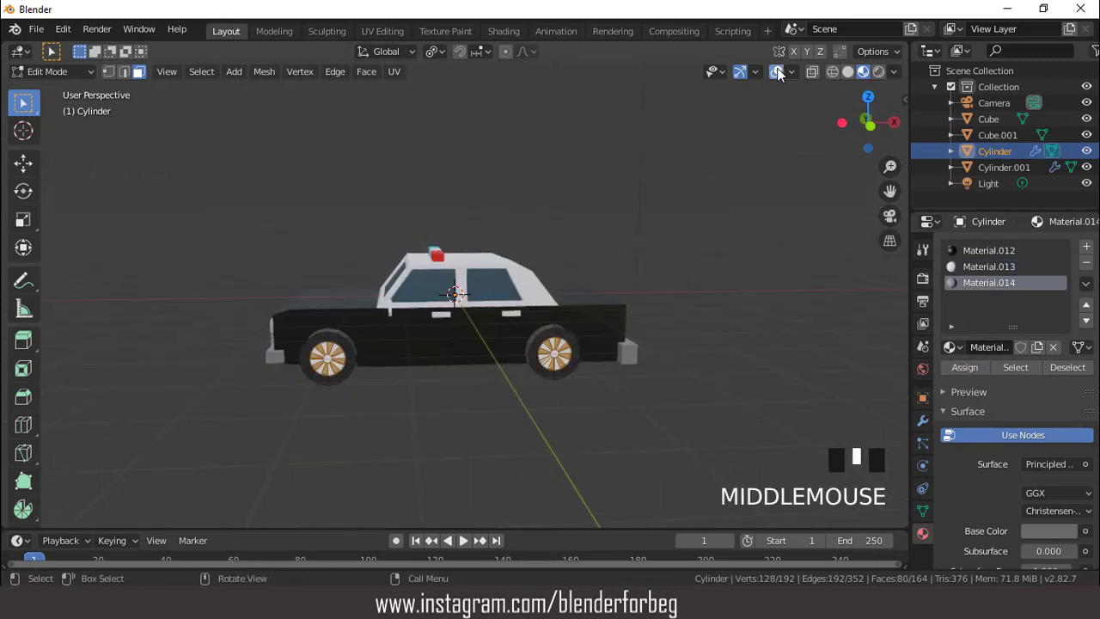
{"action": "left_click", "coordinate": [778, 73]}
{"action": "scroll", "coordinate": [678, 232], "scroll_direction": "down", "scroll_amount": 2}
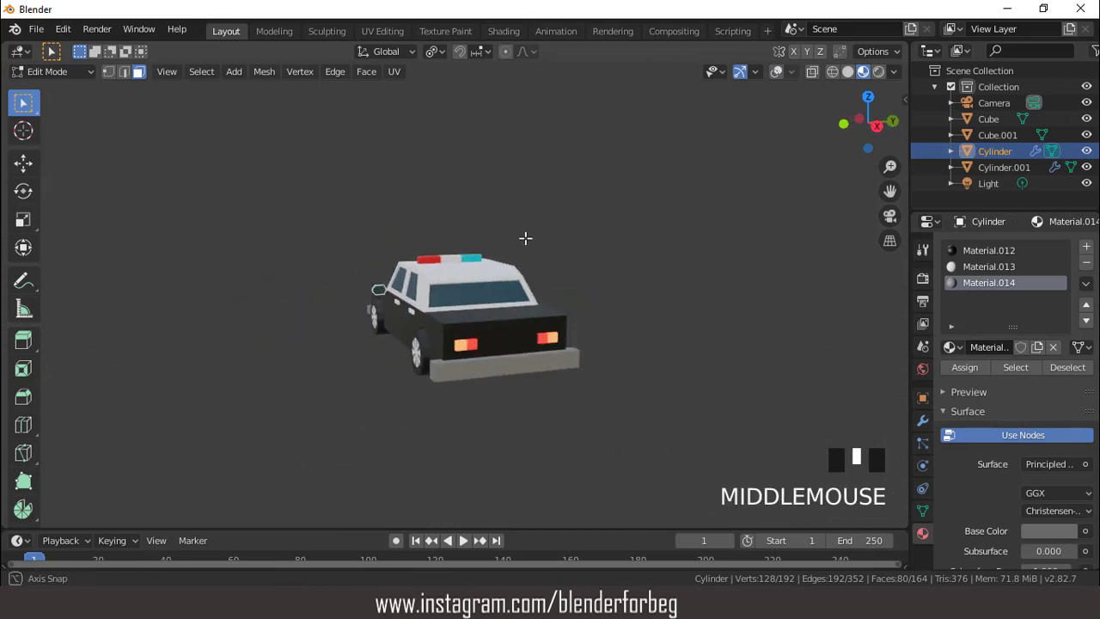